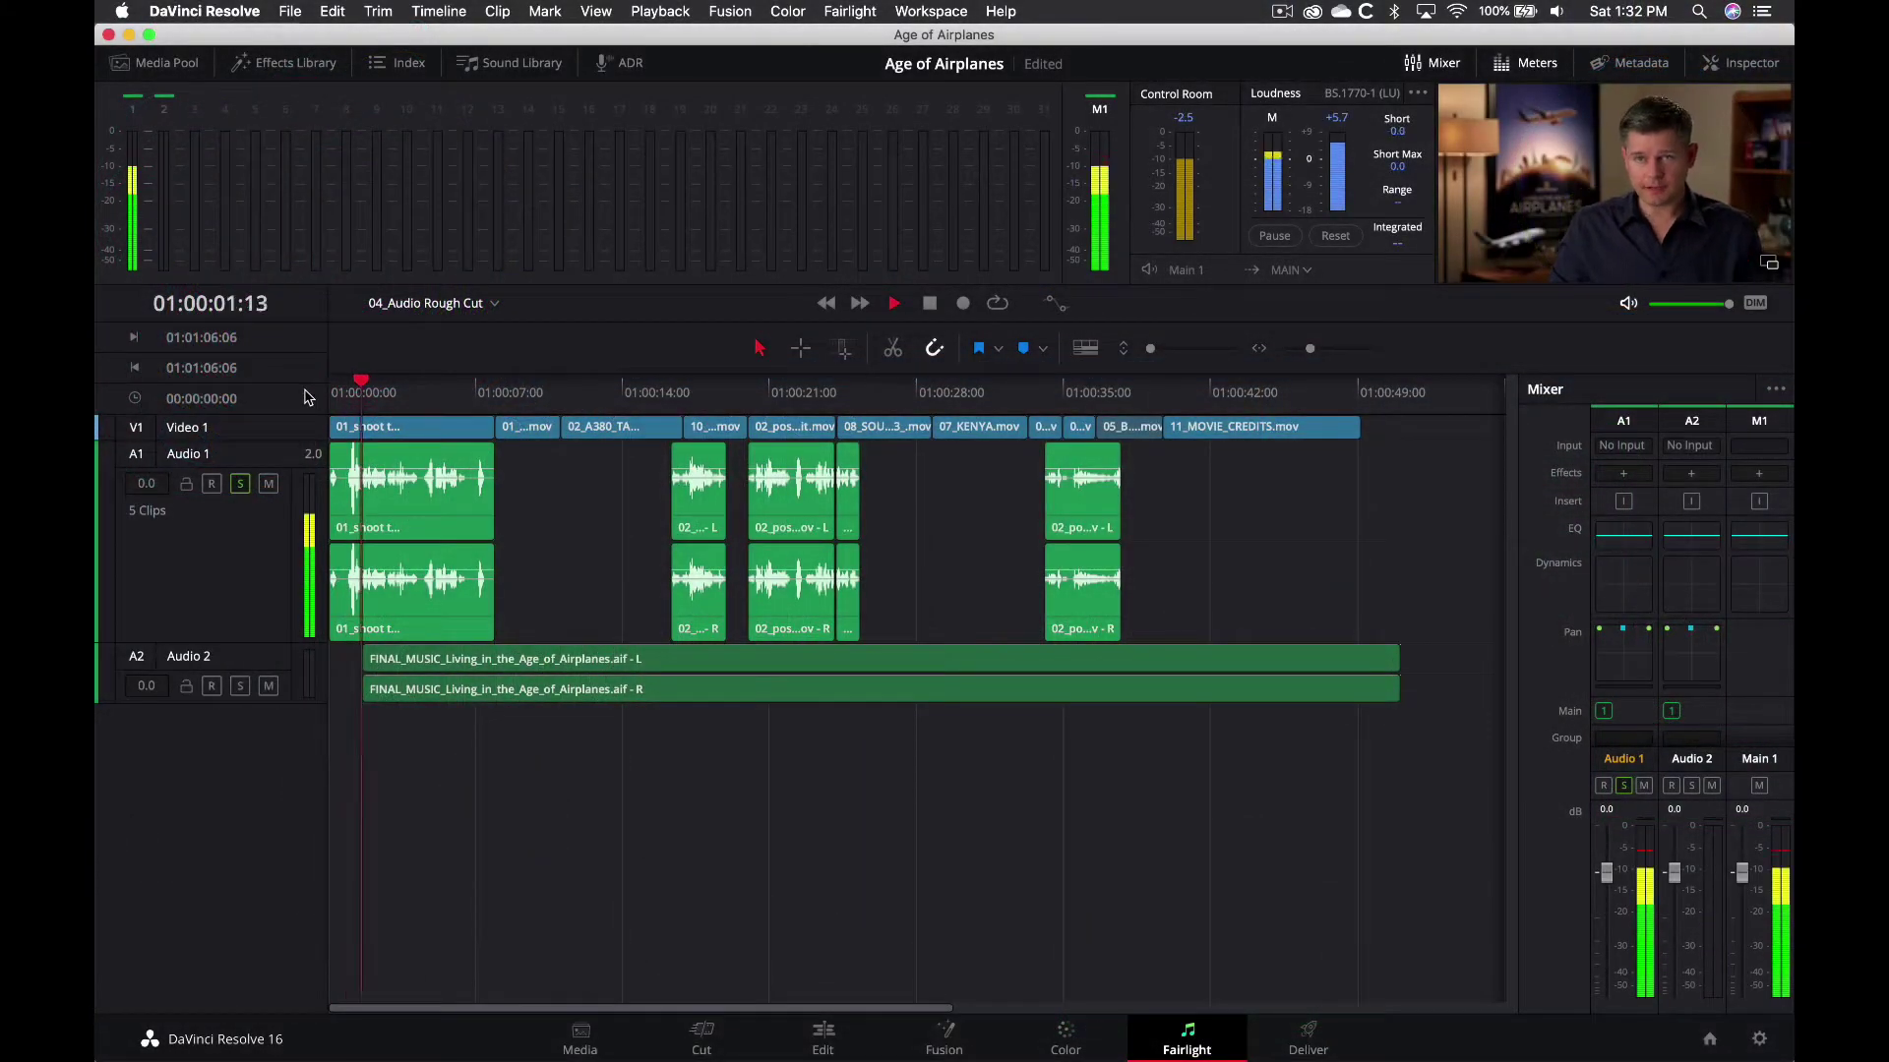
# Send the first Audio 1 dialogue clip to RX6 through External Audio Process
pyautogui.click(403, 492)
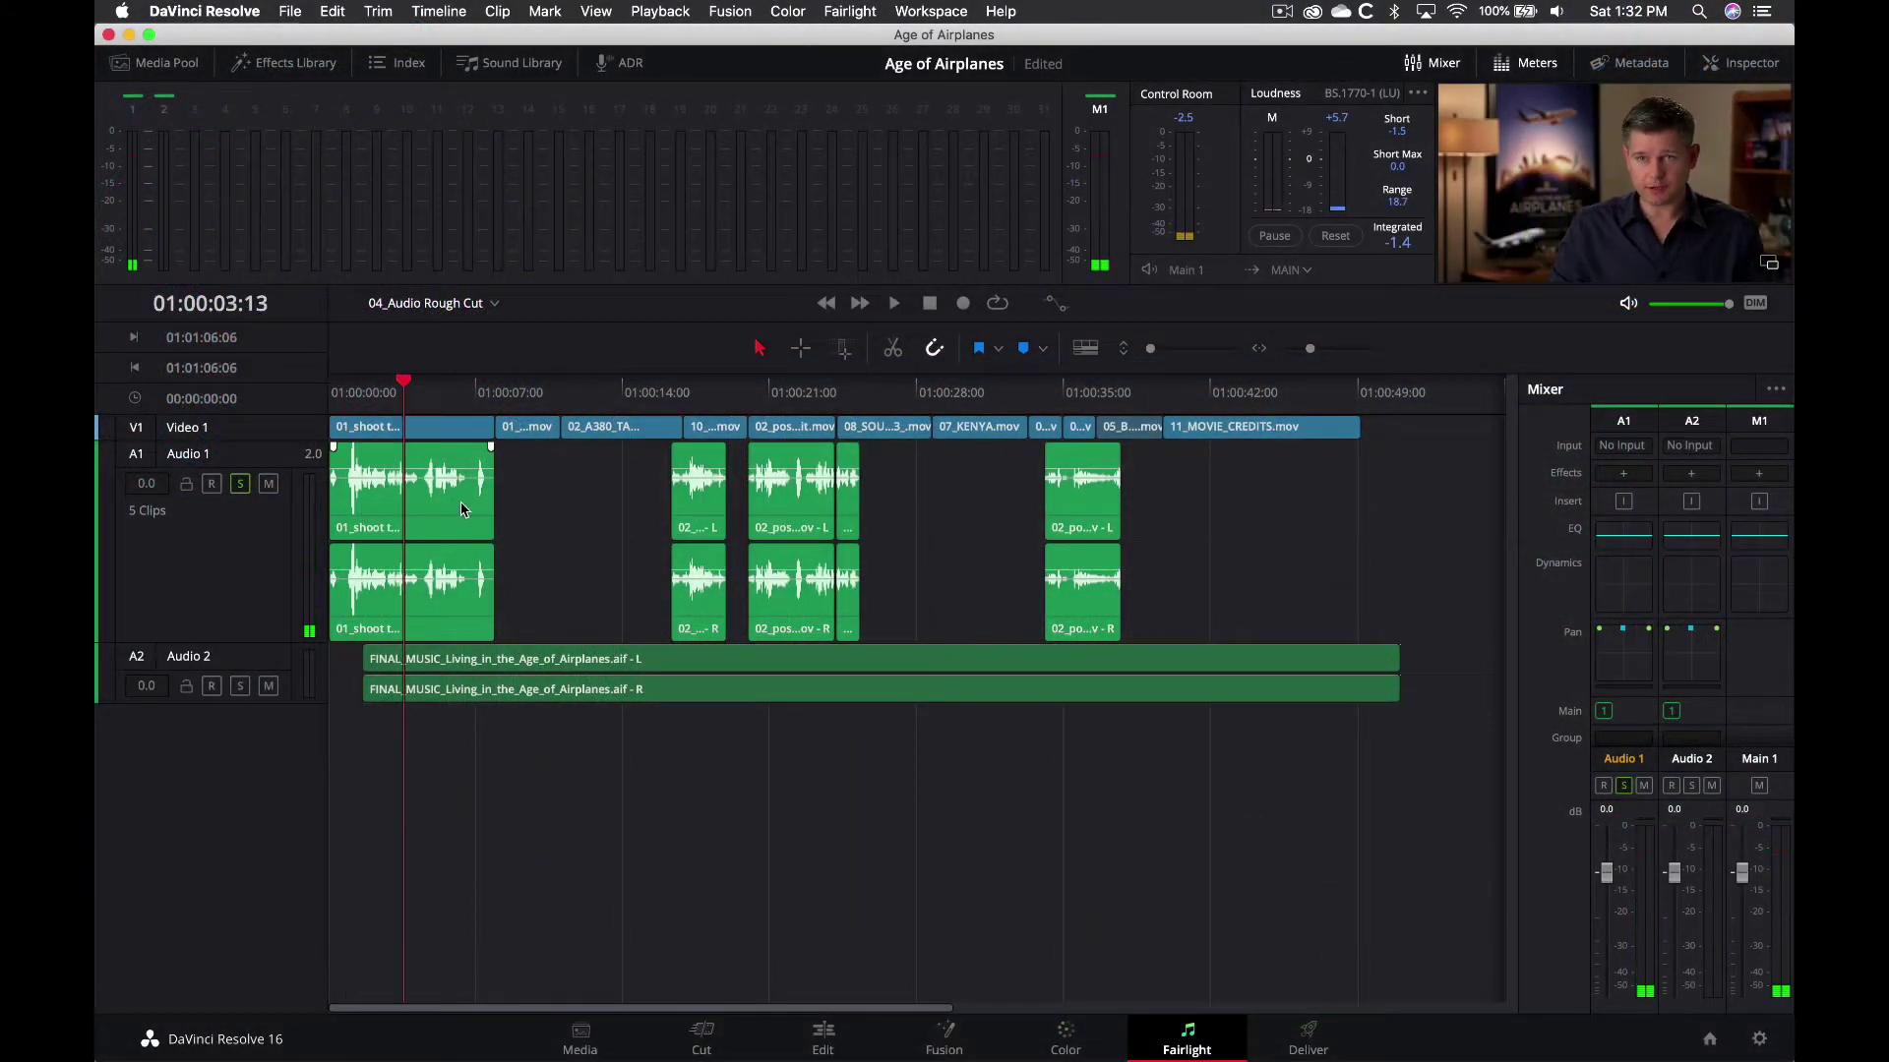
pyautogui.rightClick(461, 509)
pyautogui.moveTo(590, 899)
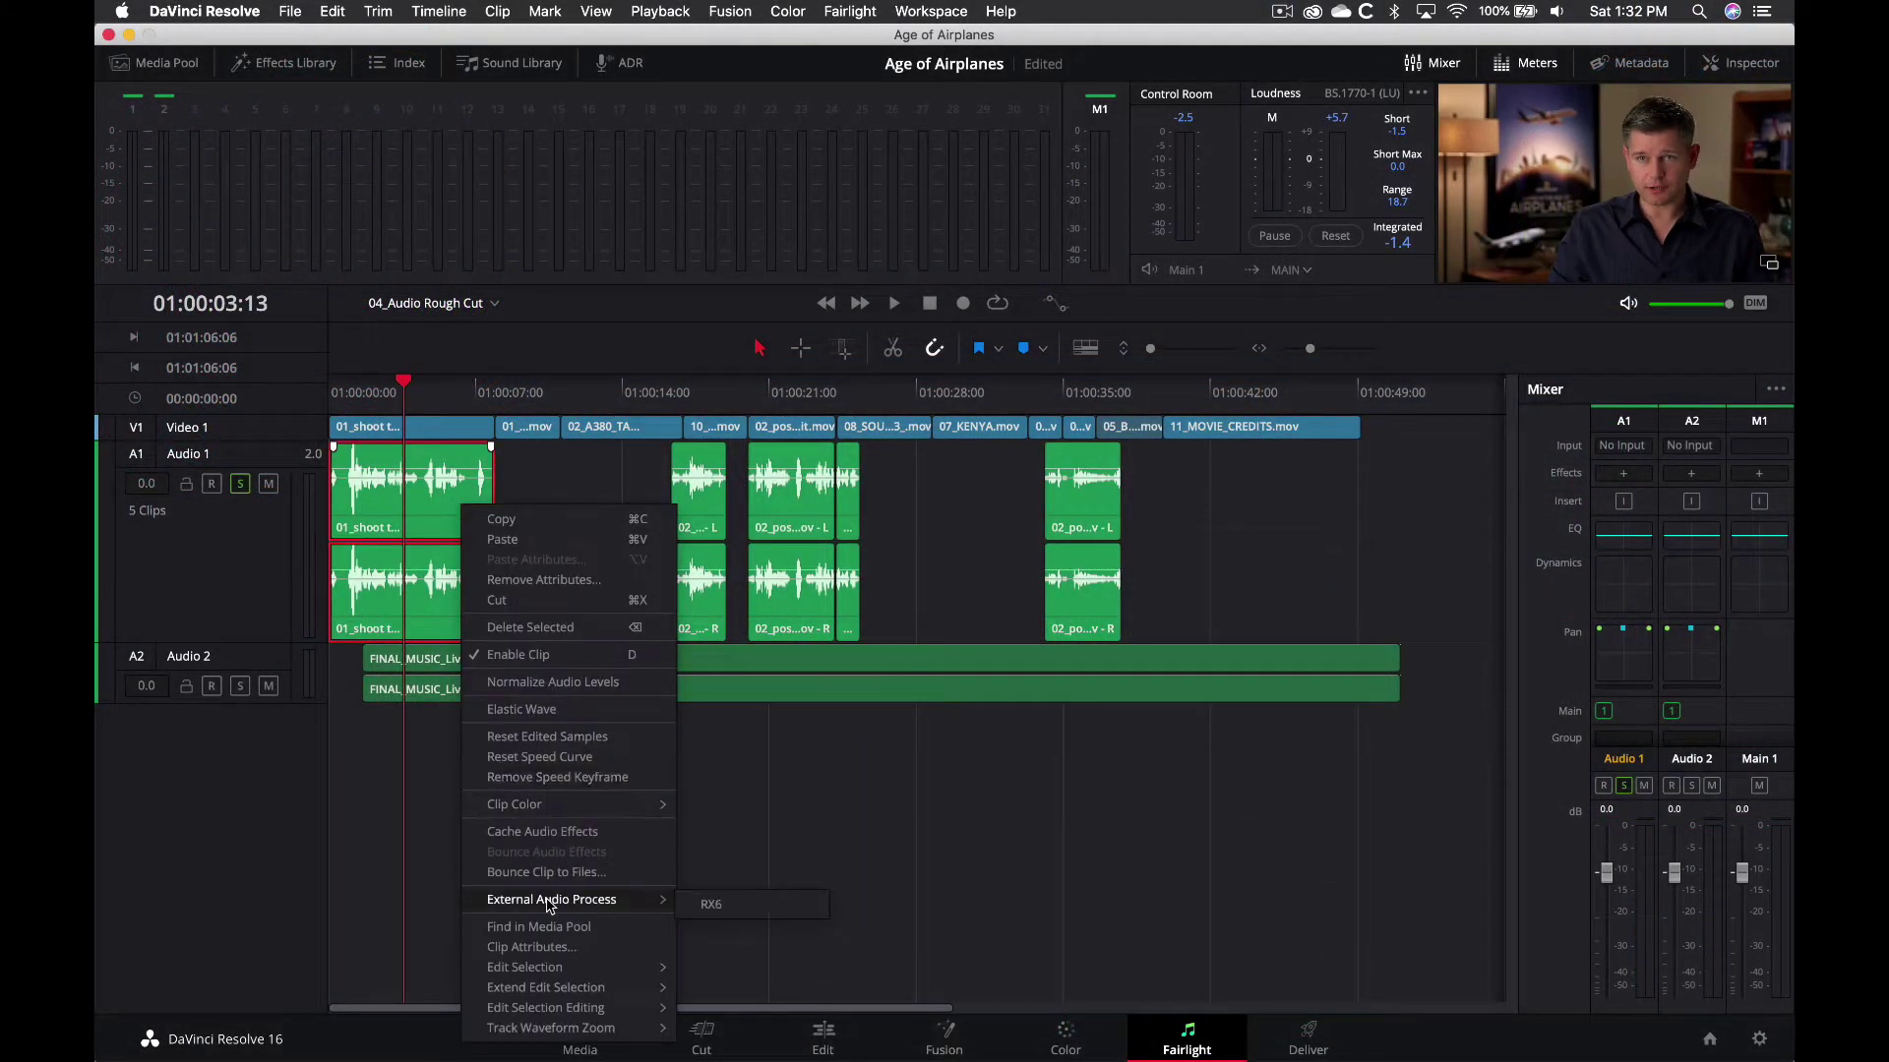
pyautogui.click(740, 907)
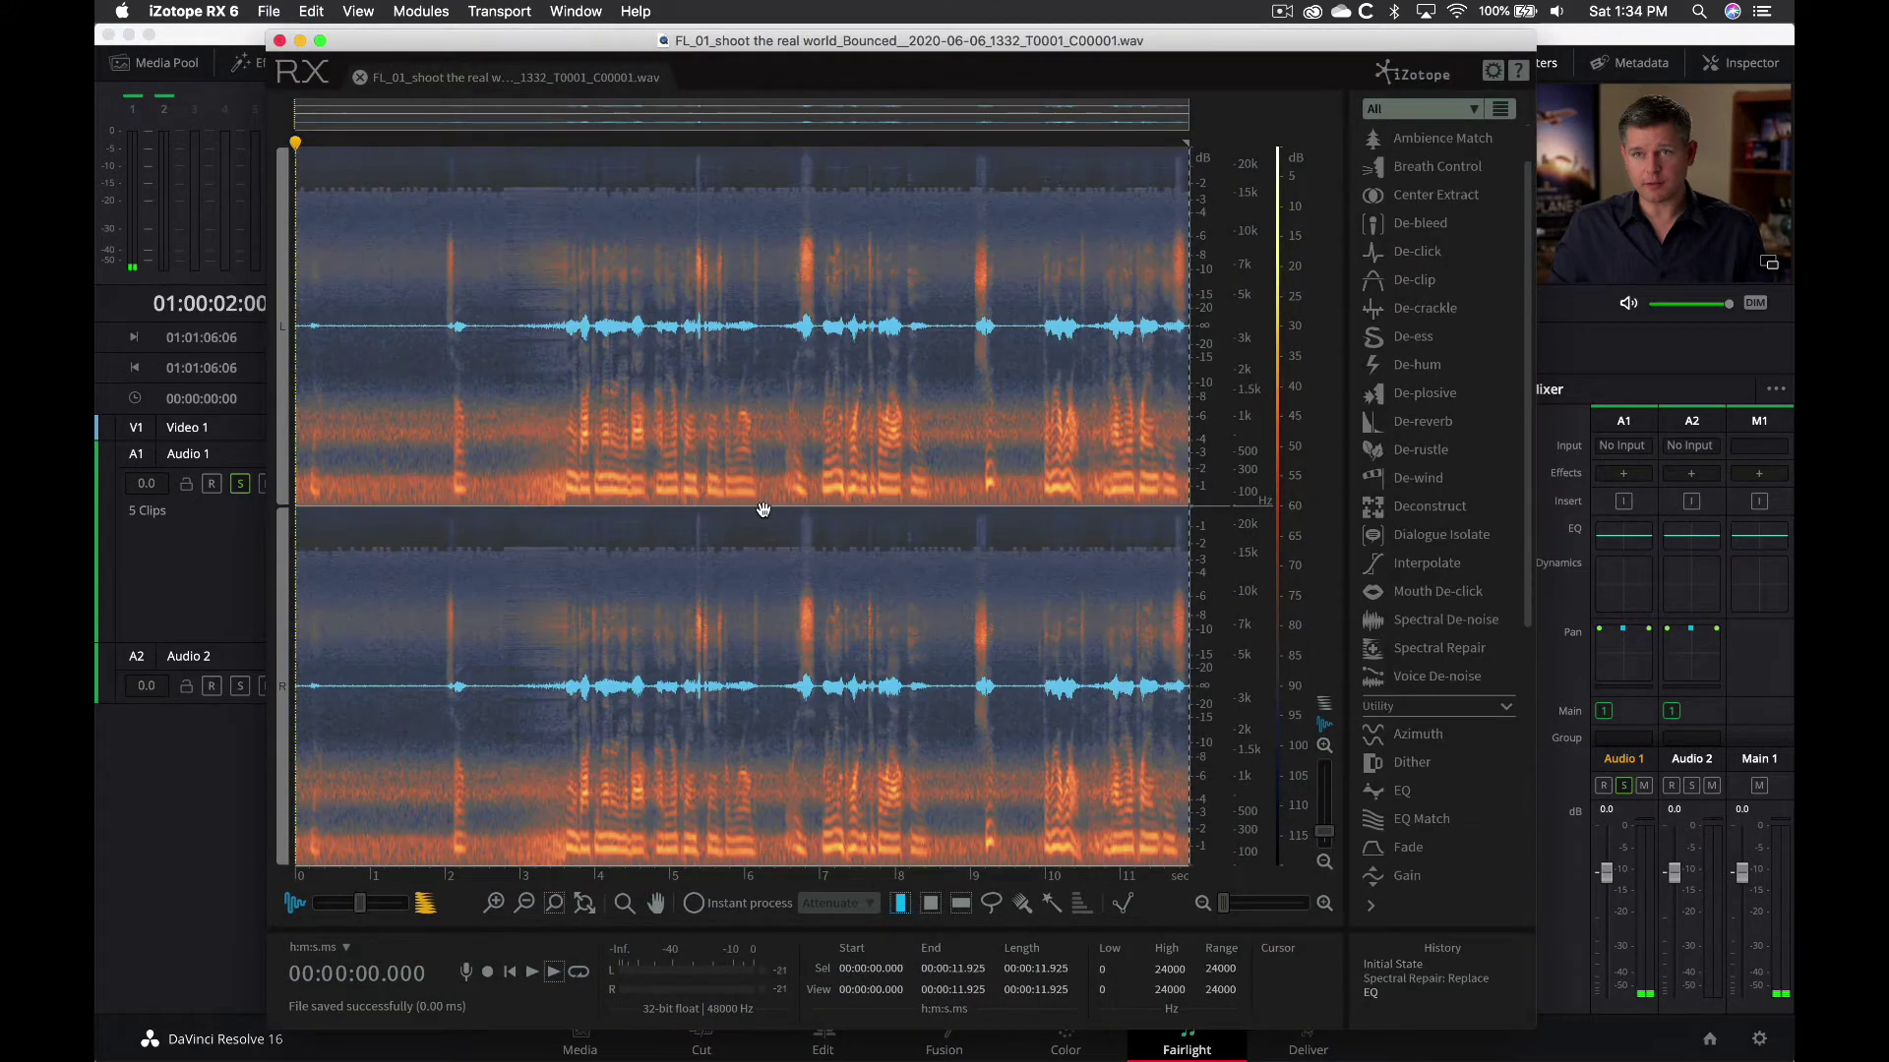
# Quit iZotope RX 6 with Cmd+Q so the processed clip bounces back to Resolve
pyautogui.press('super+q')
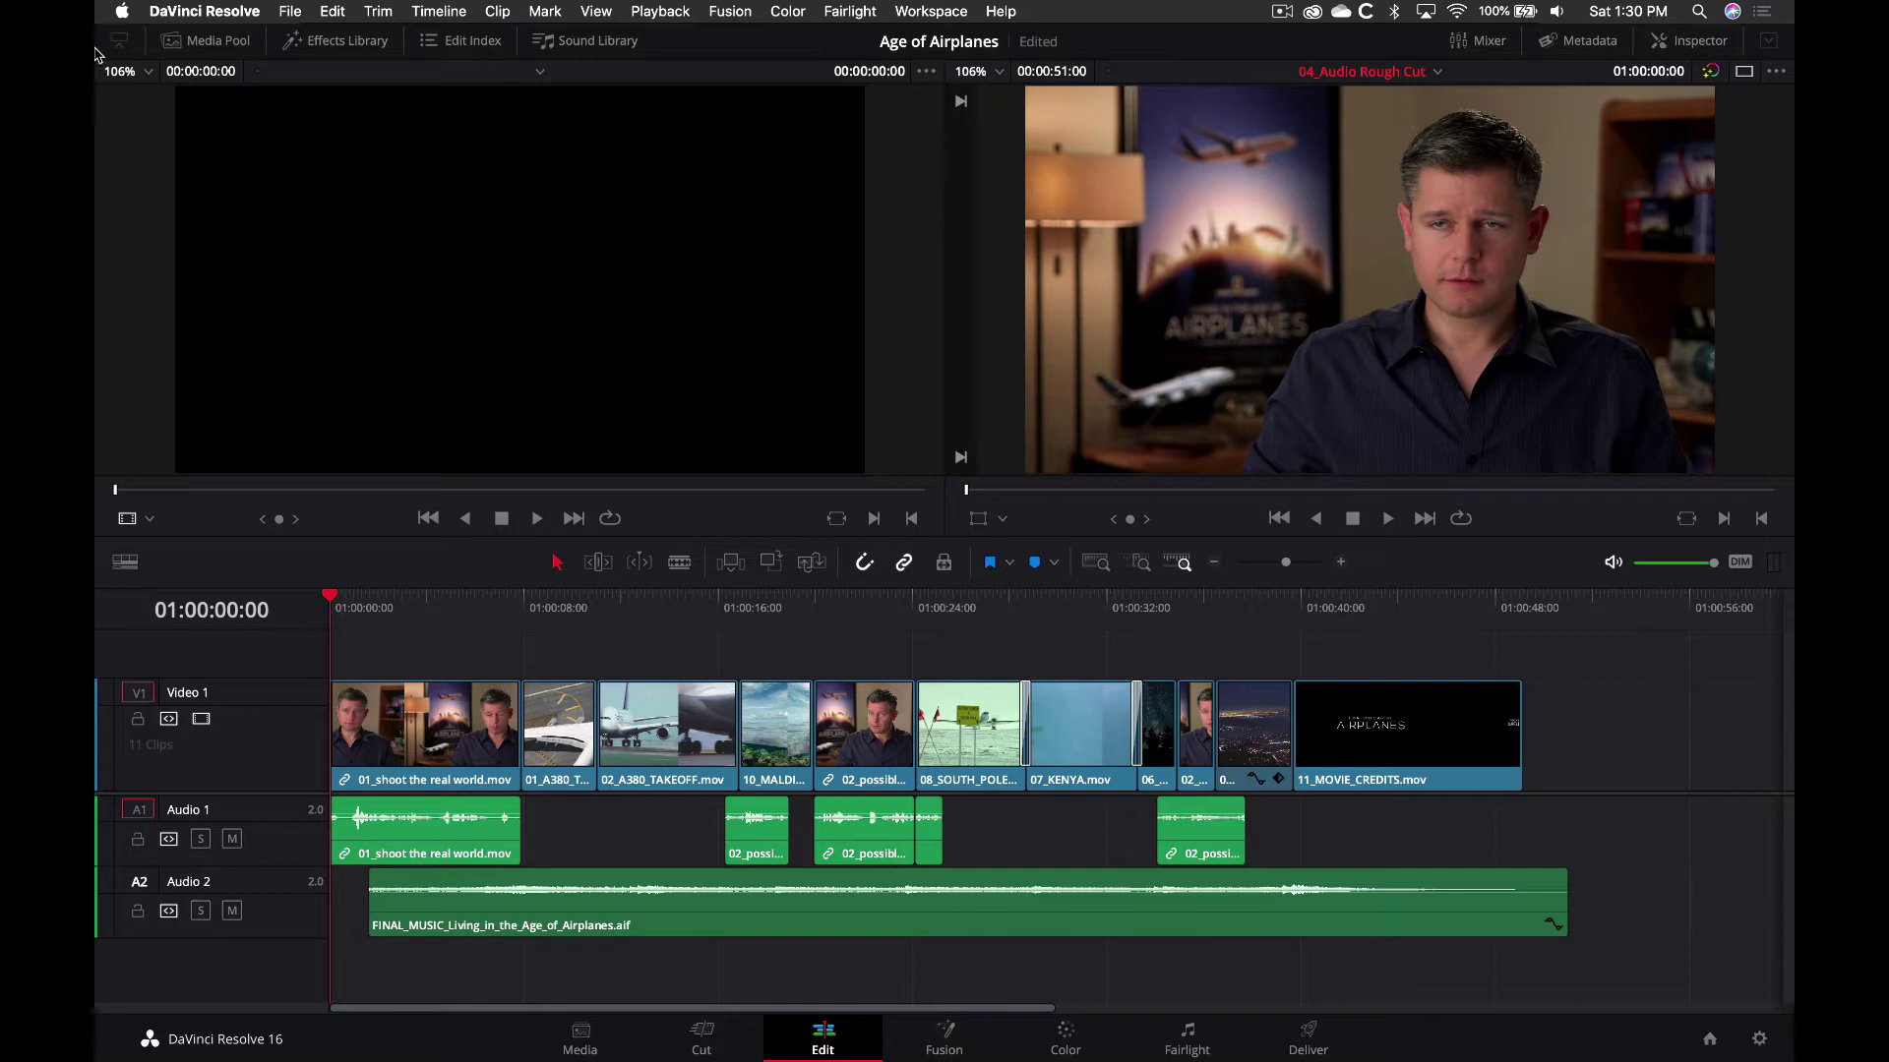
# Open DaVinci Resolve Preferences on the Audio Plugins page
pyautogui.click(241, 11)
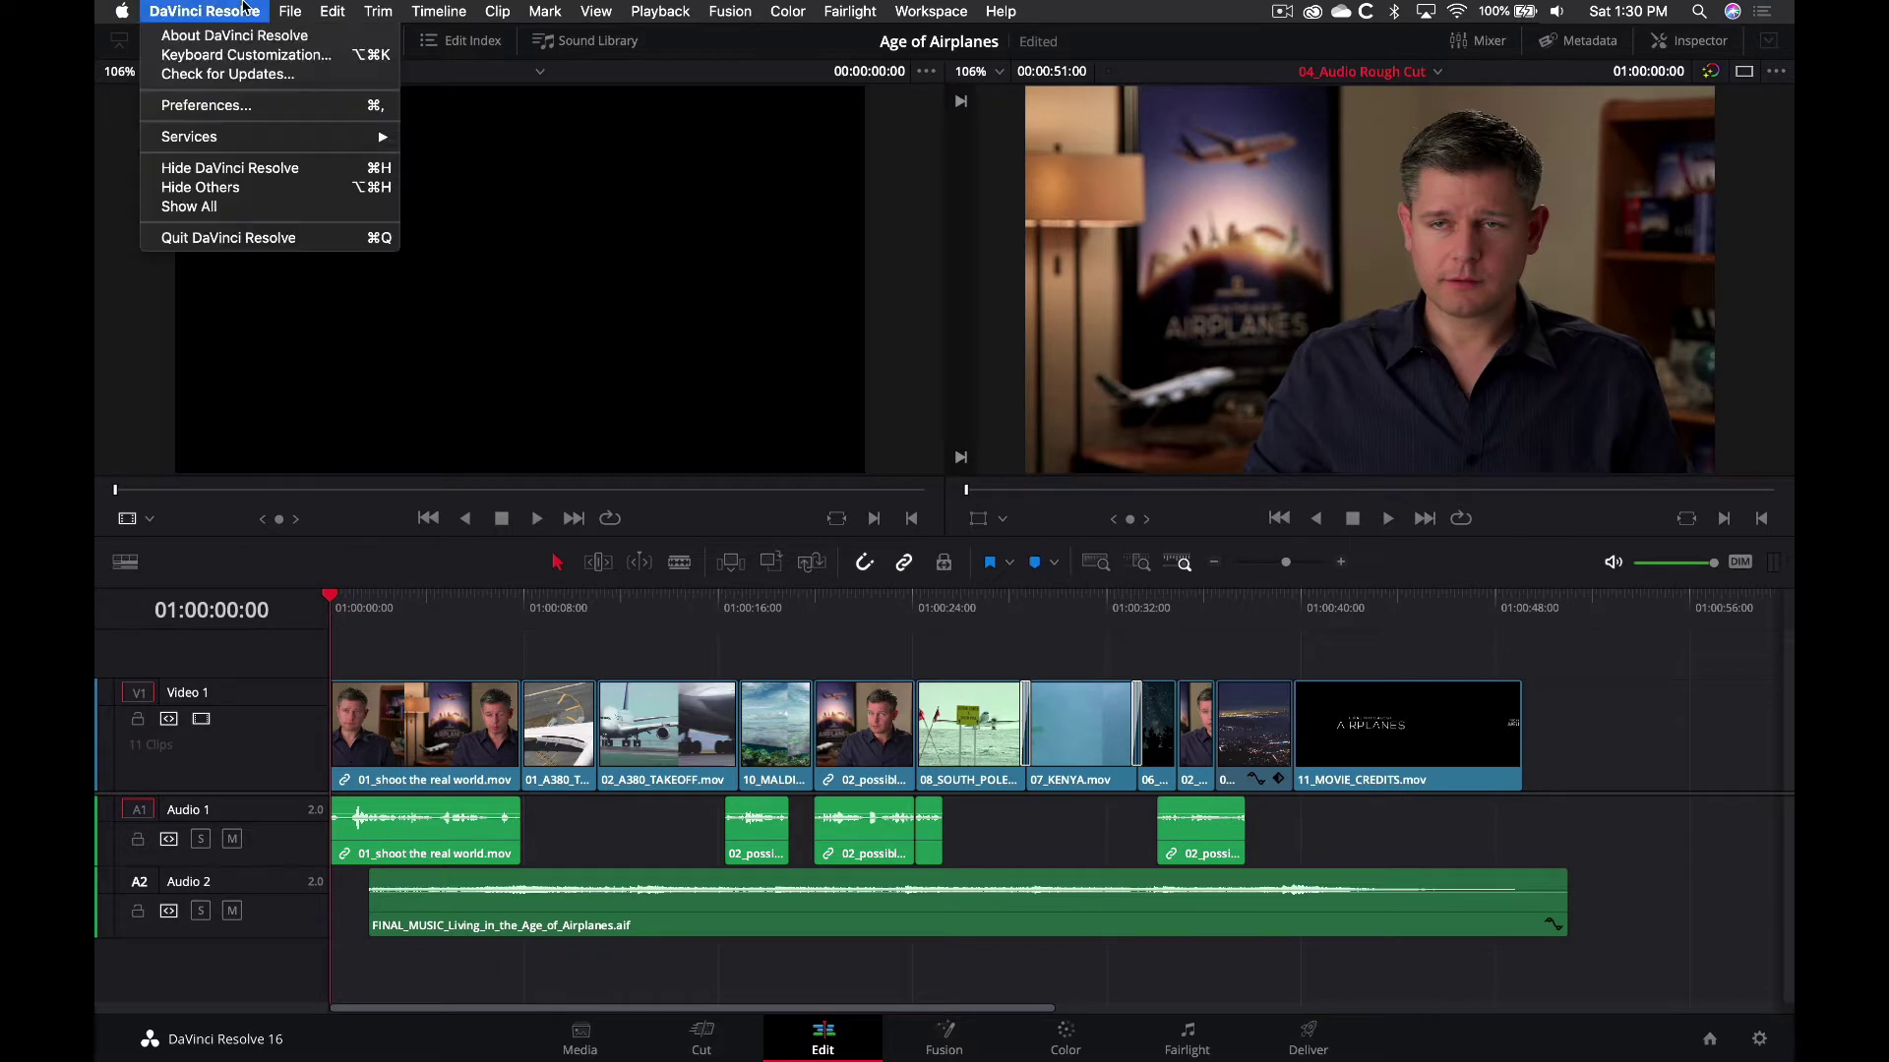
pyautogui.click(239, 110)
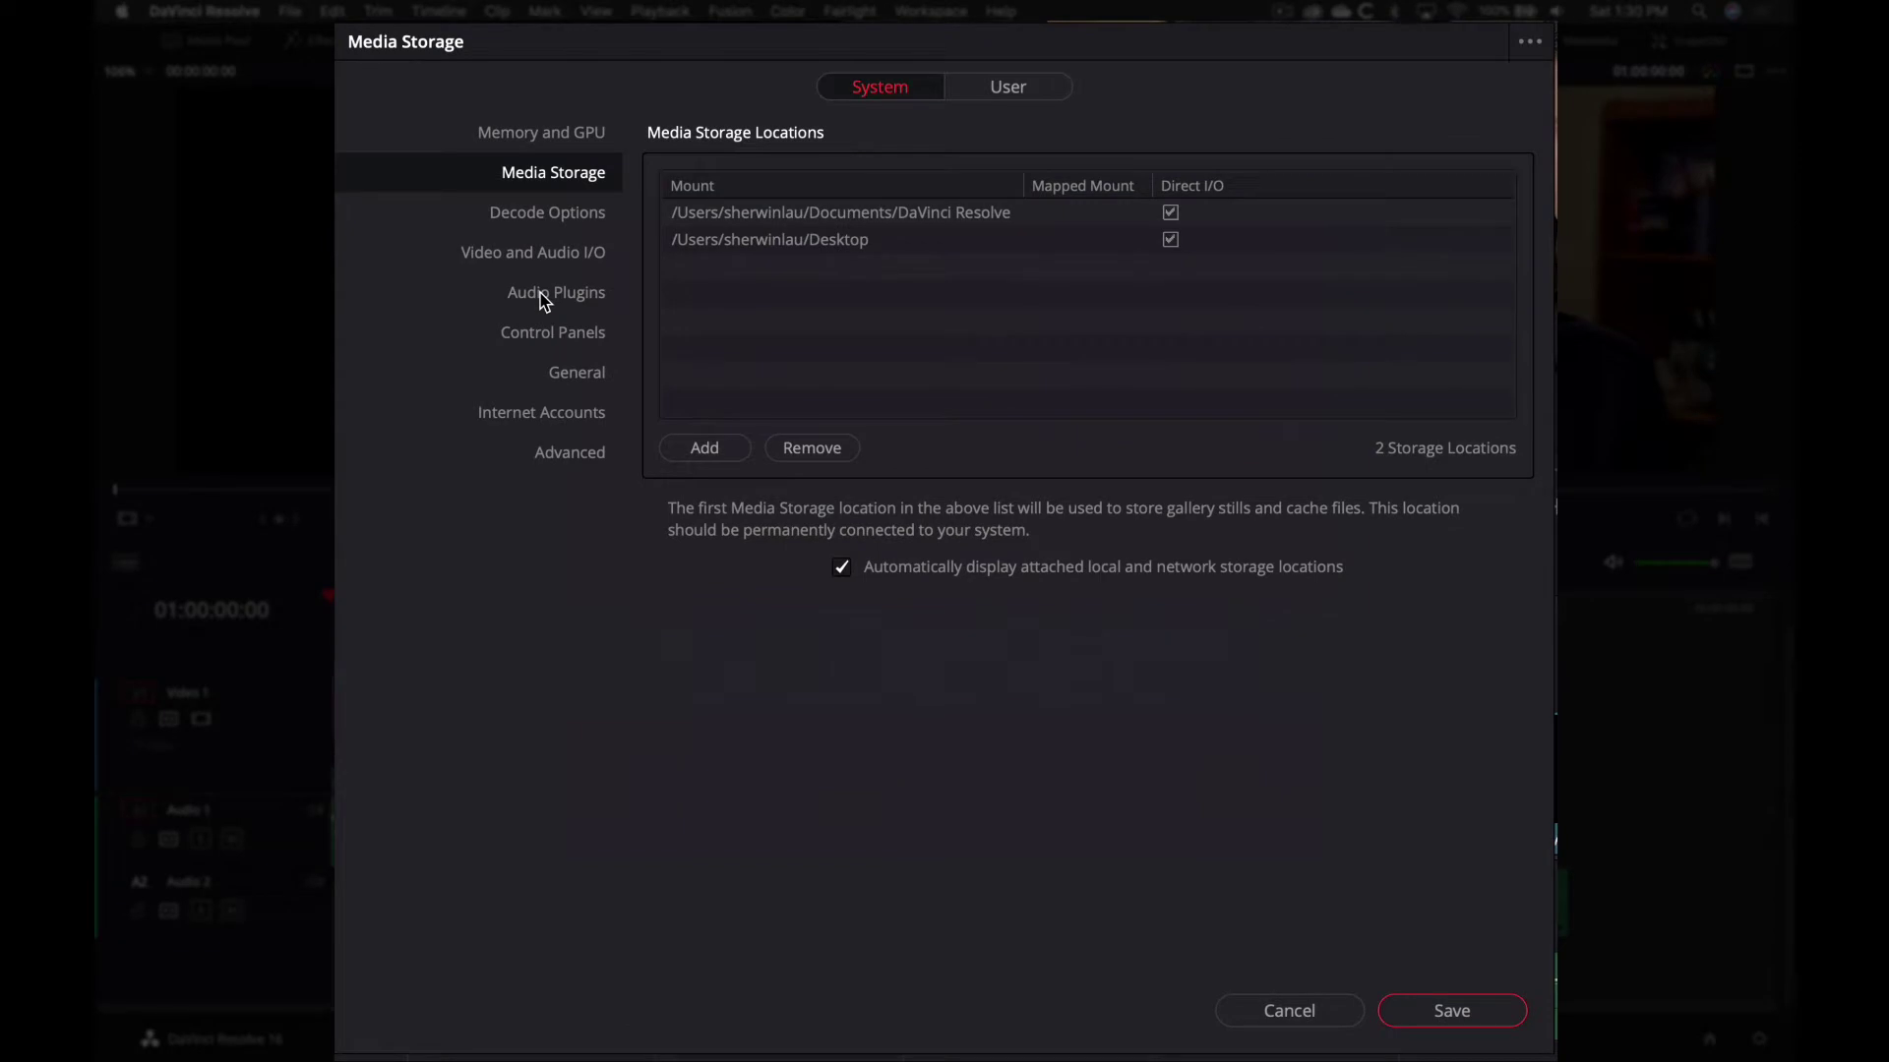
pyautogui.click(544, 295)
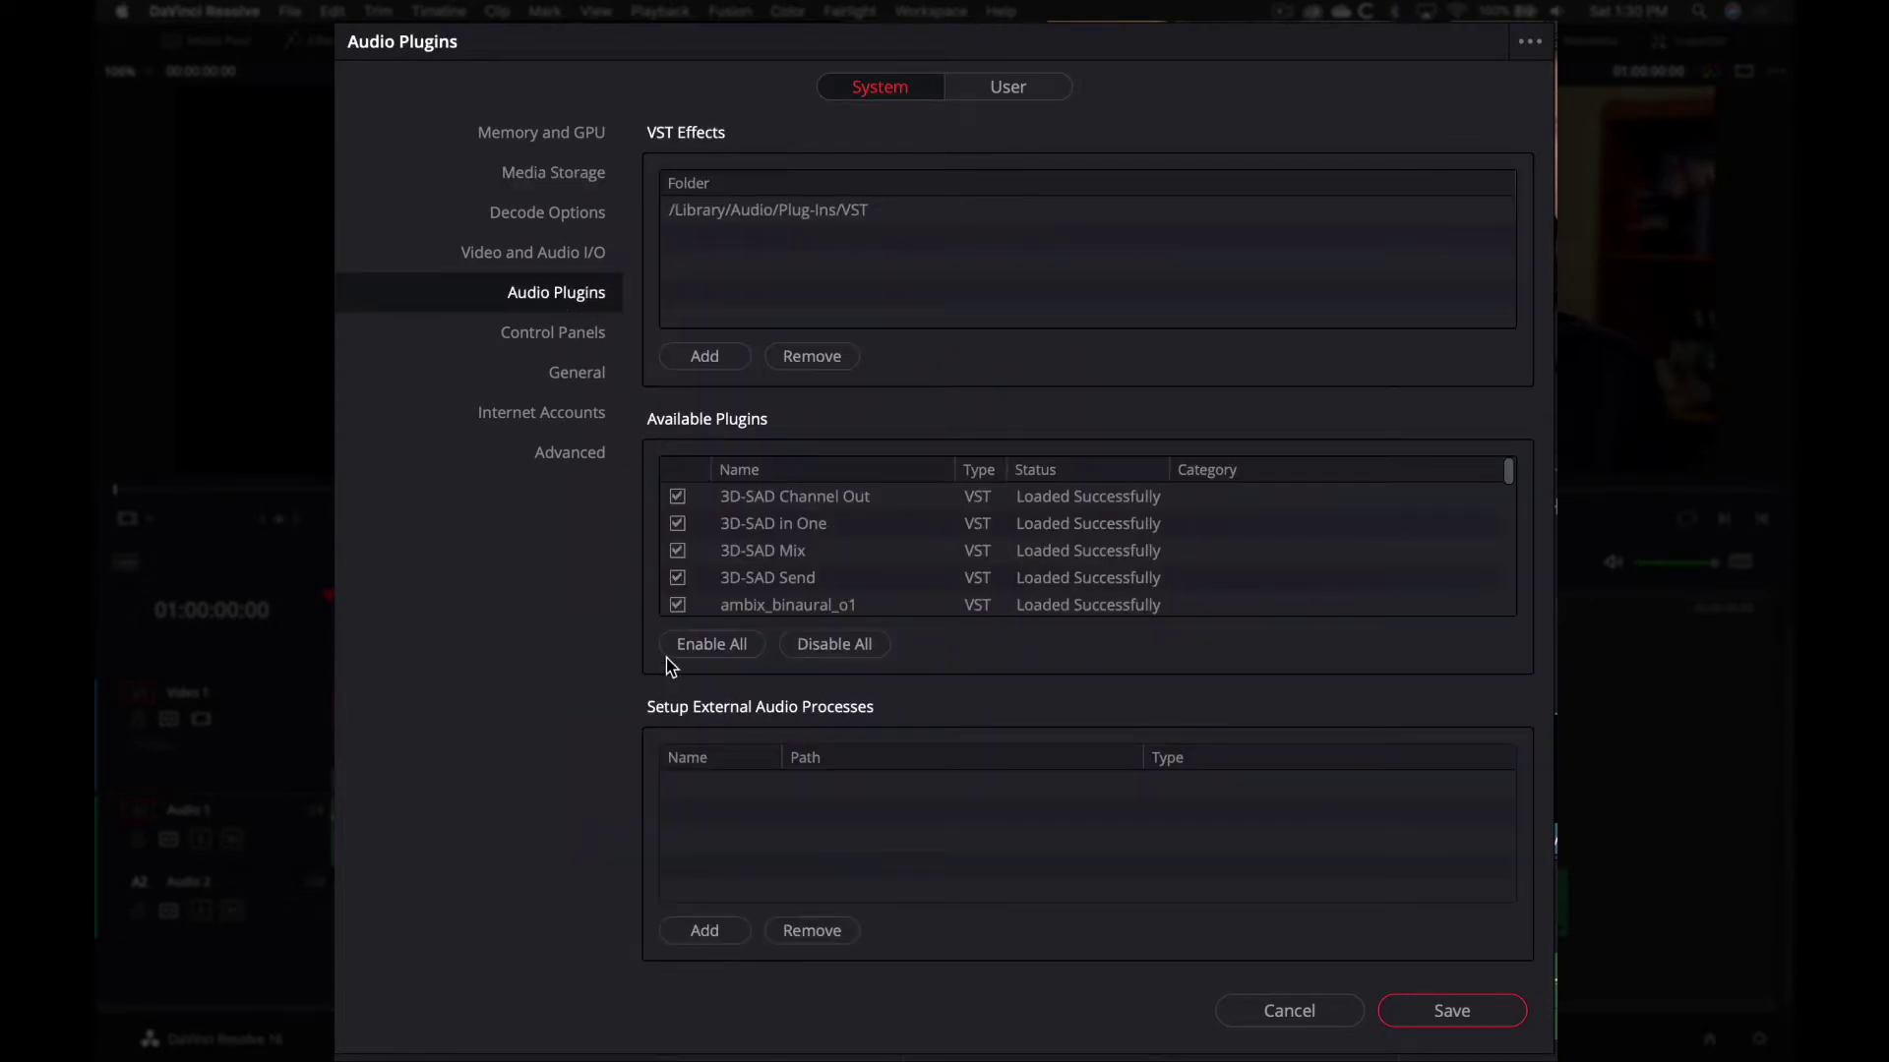
# Add a new external audio process entry named RX6
pyautogui.click(706, 931)
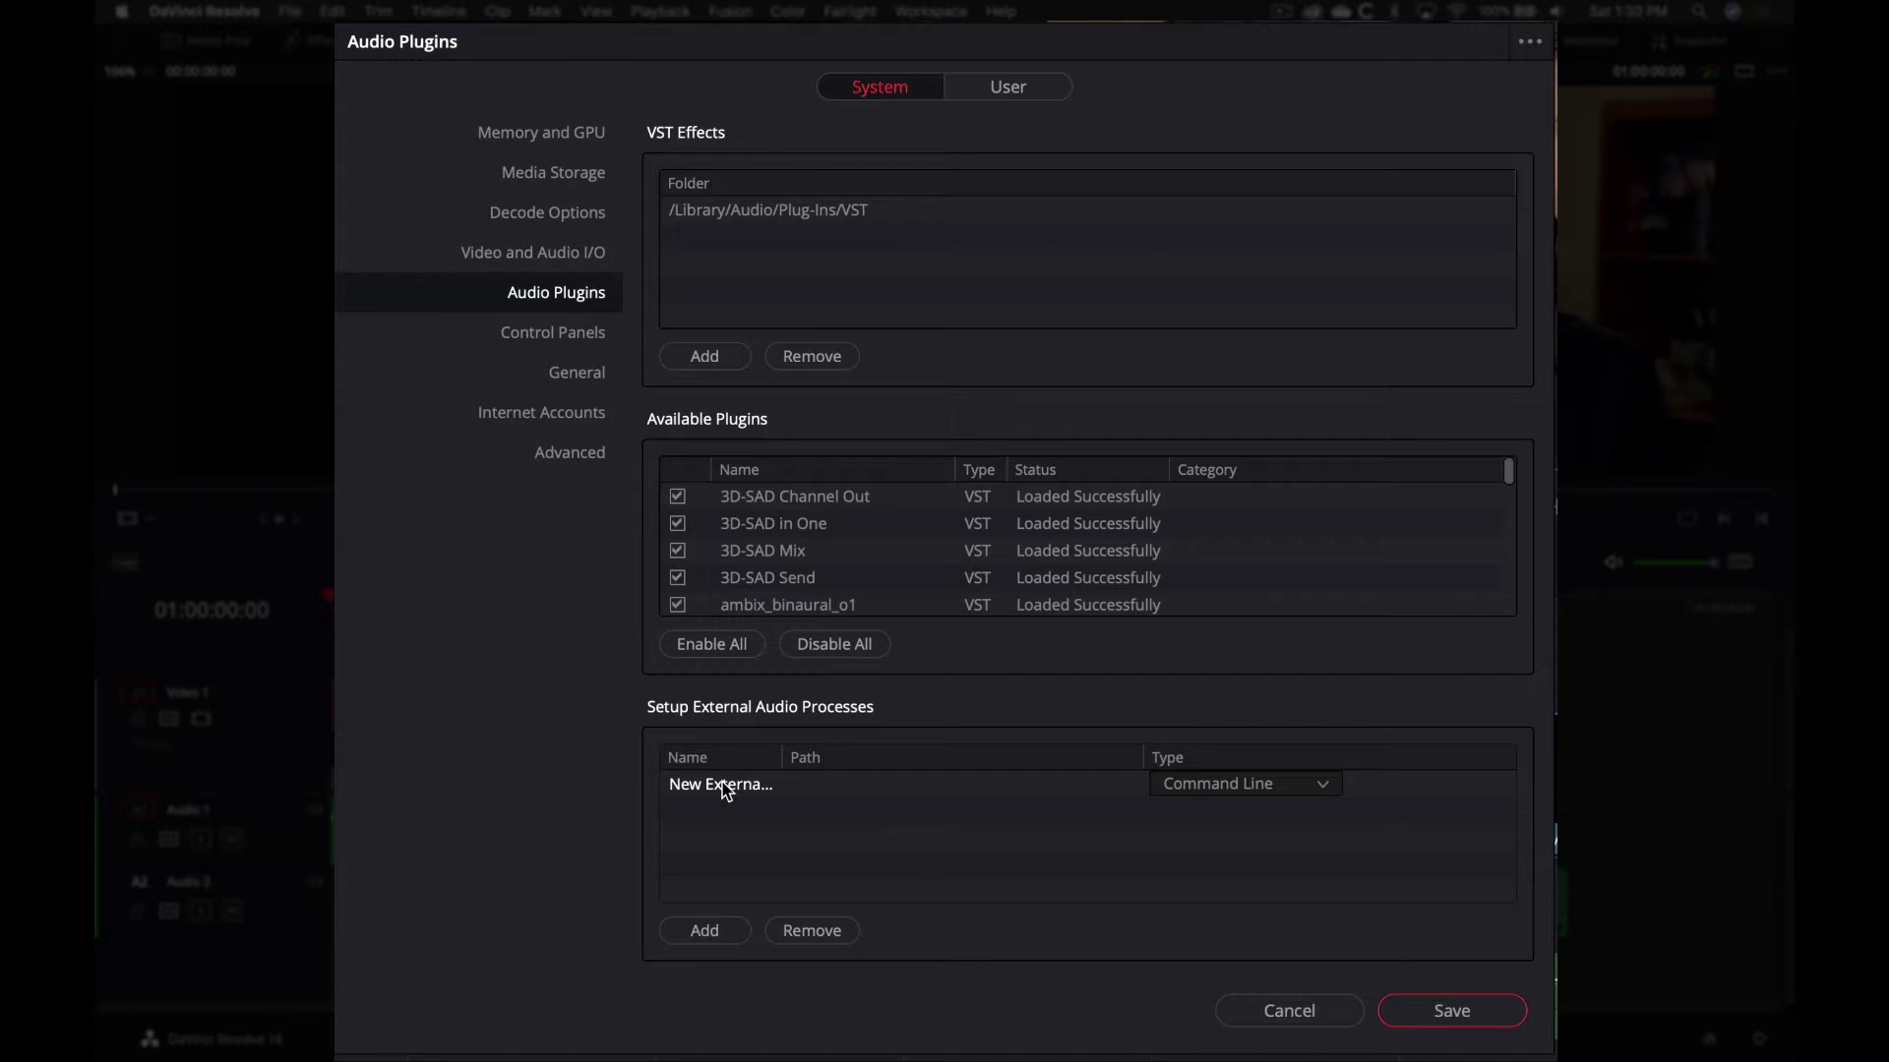
pyautogui.write('RX6')
pyautogui.click(819, 791)
# Set RX6's path to the iZotope RX 6 Audio Editor app in Applications
pyautogui.click(819, 792)
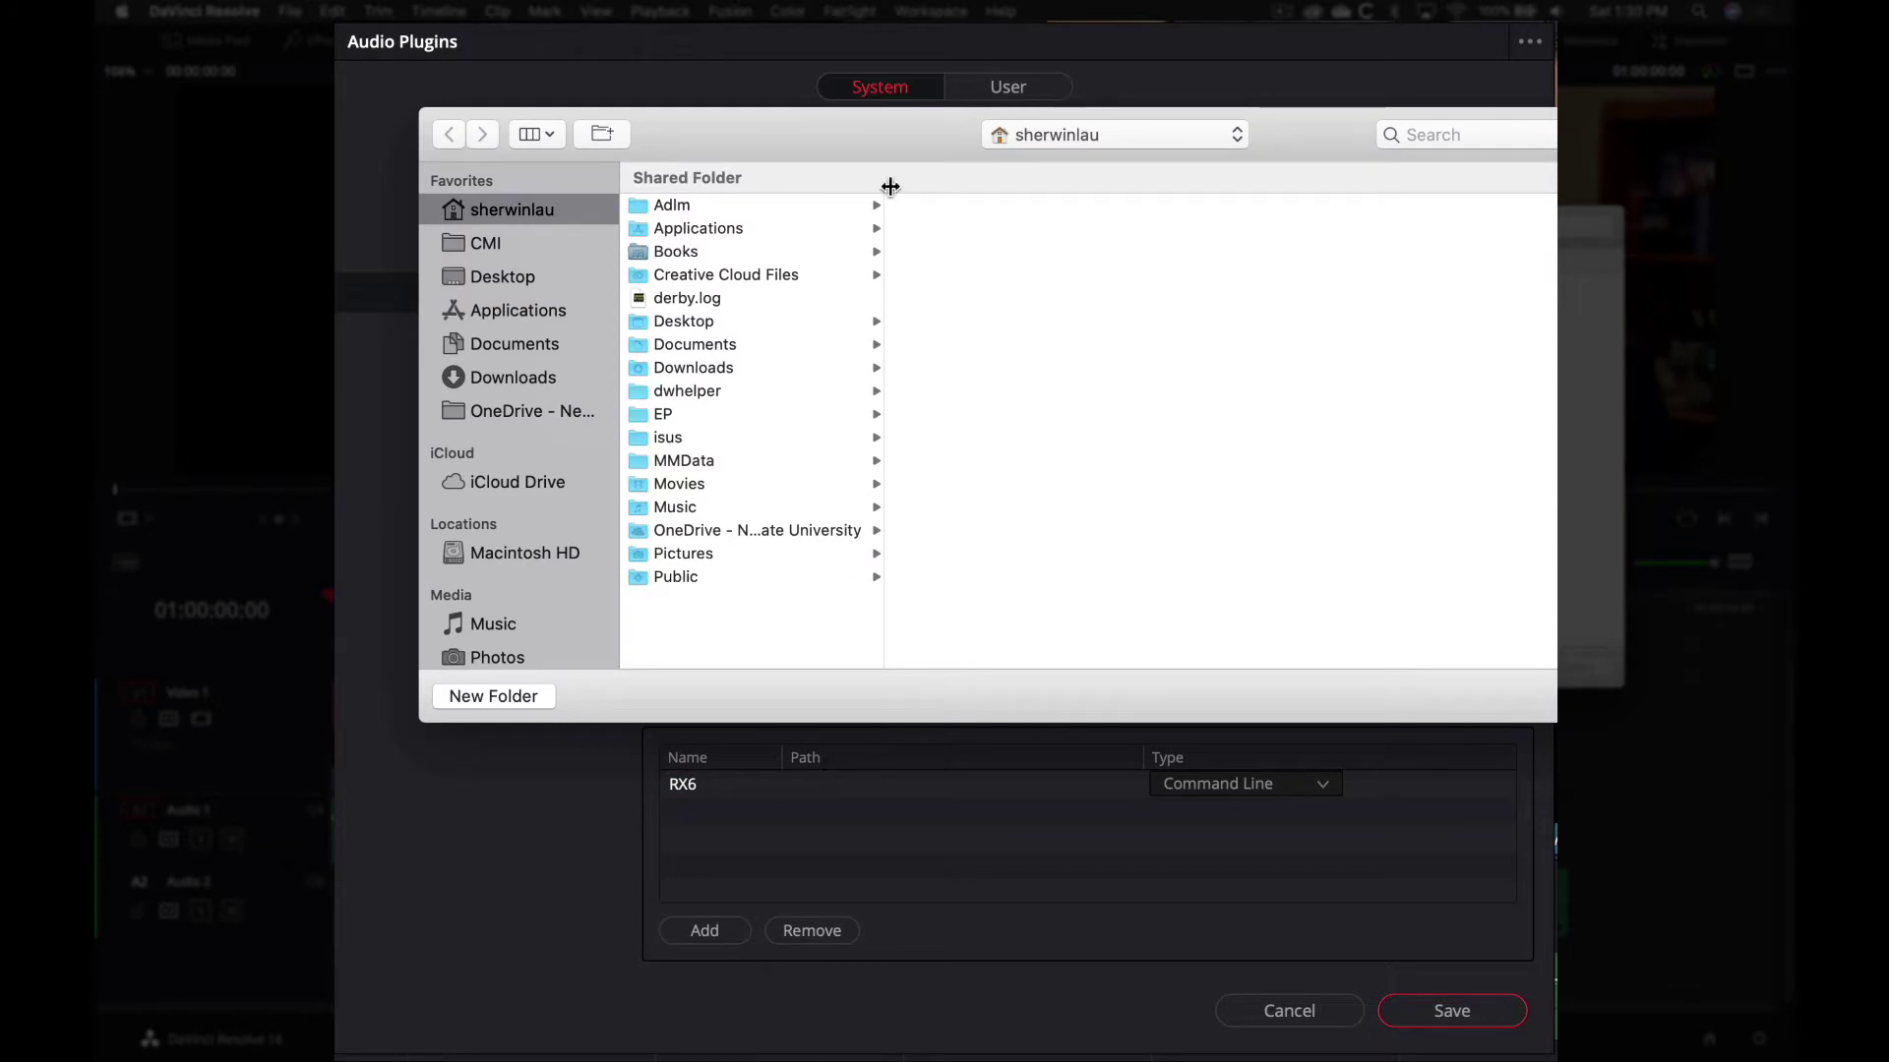
pyautogui.moveTo(897, 127); pyautogui.dragTo(712, 205)
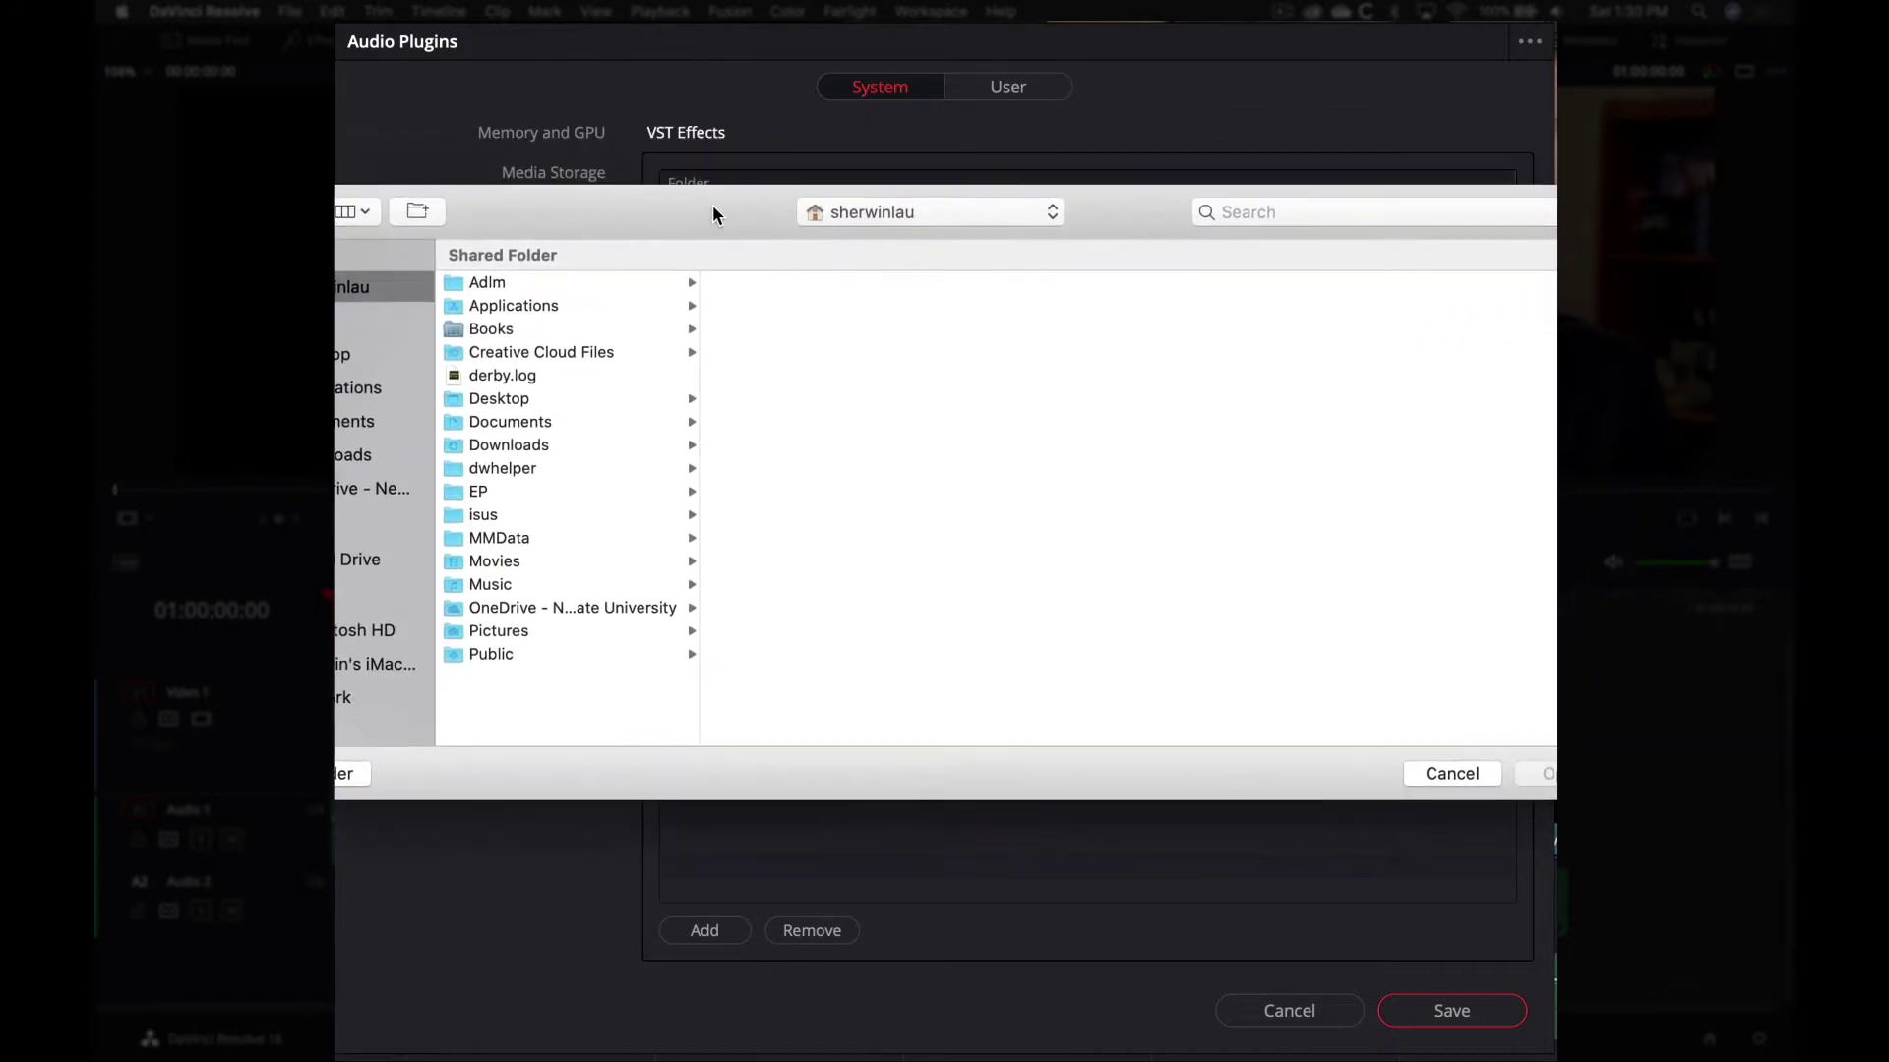
pyautogui.click(347, 392)
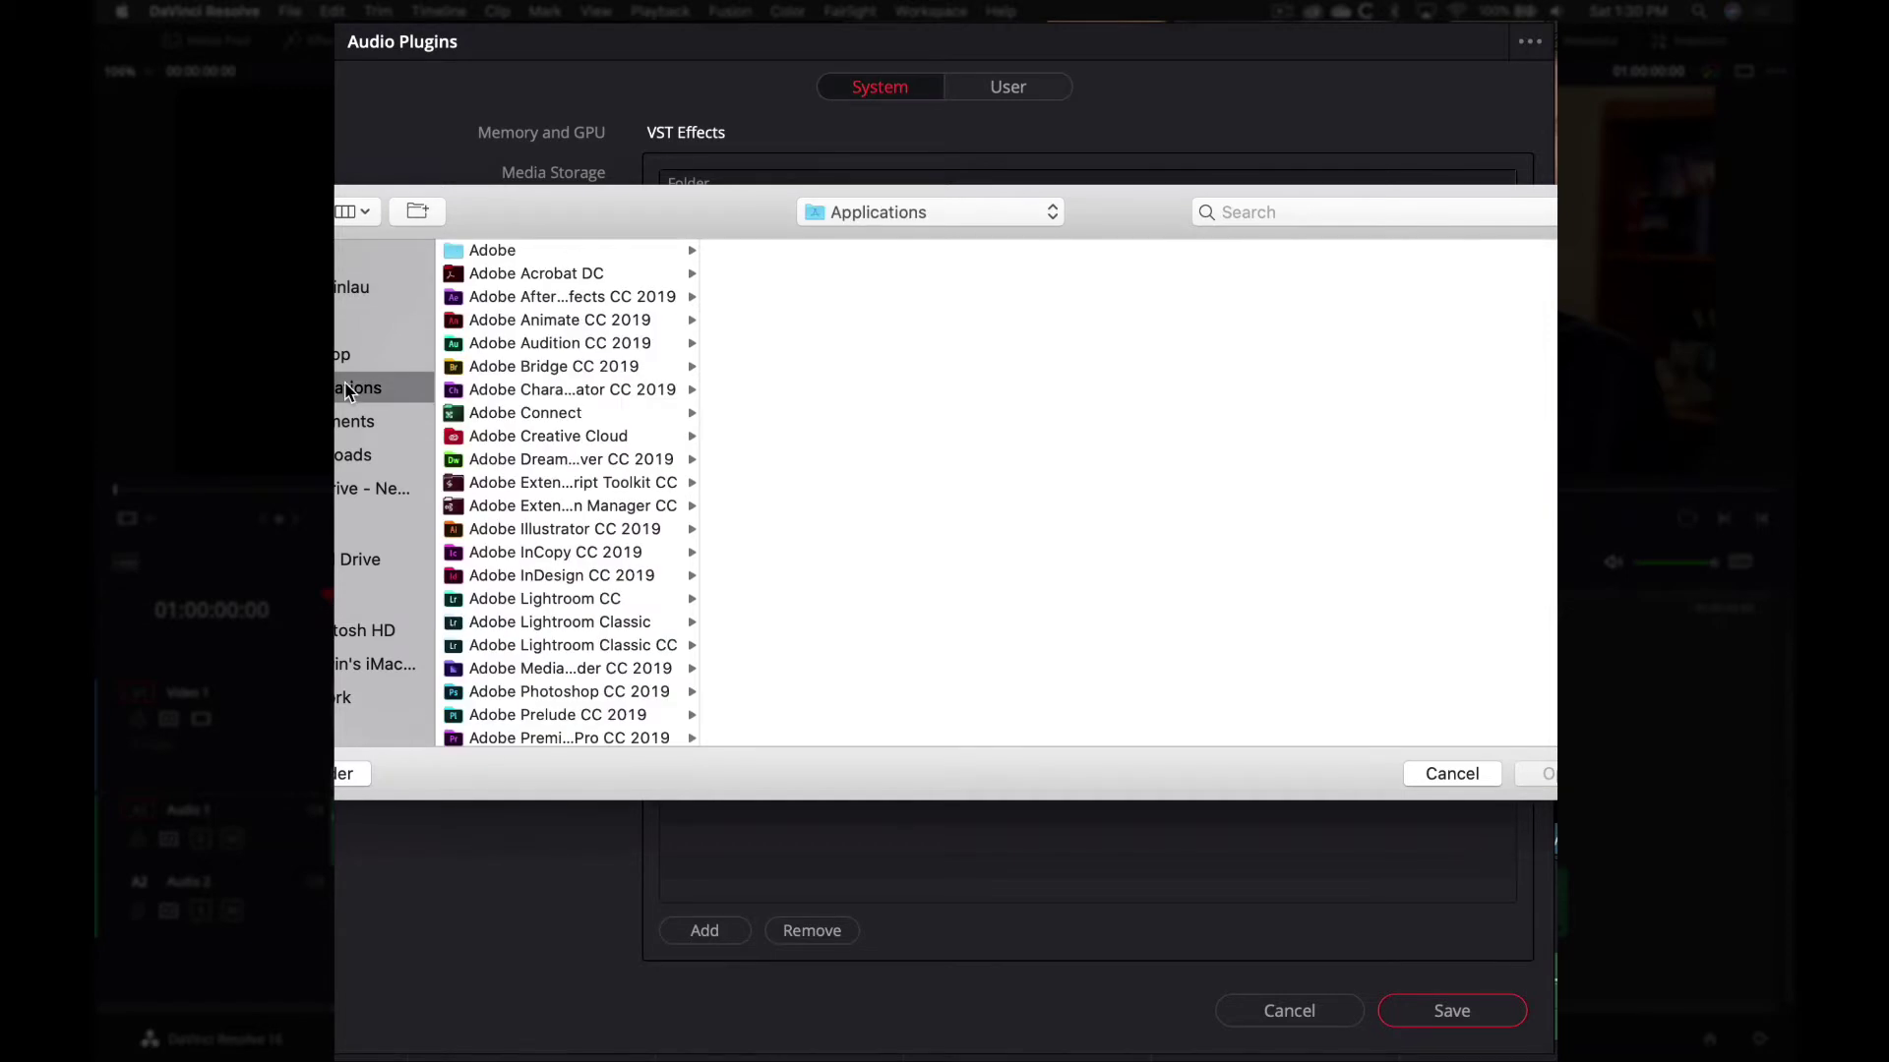
pyautogui.scroll(-10, 524, 469)
pyautogui.scroll(-10, 525, 469)
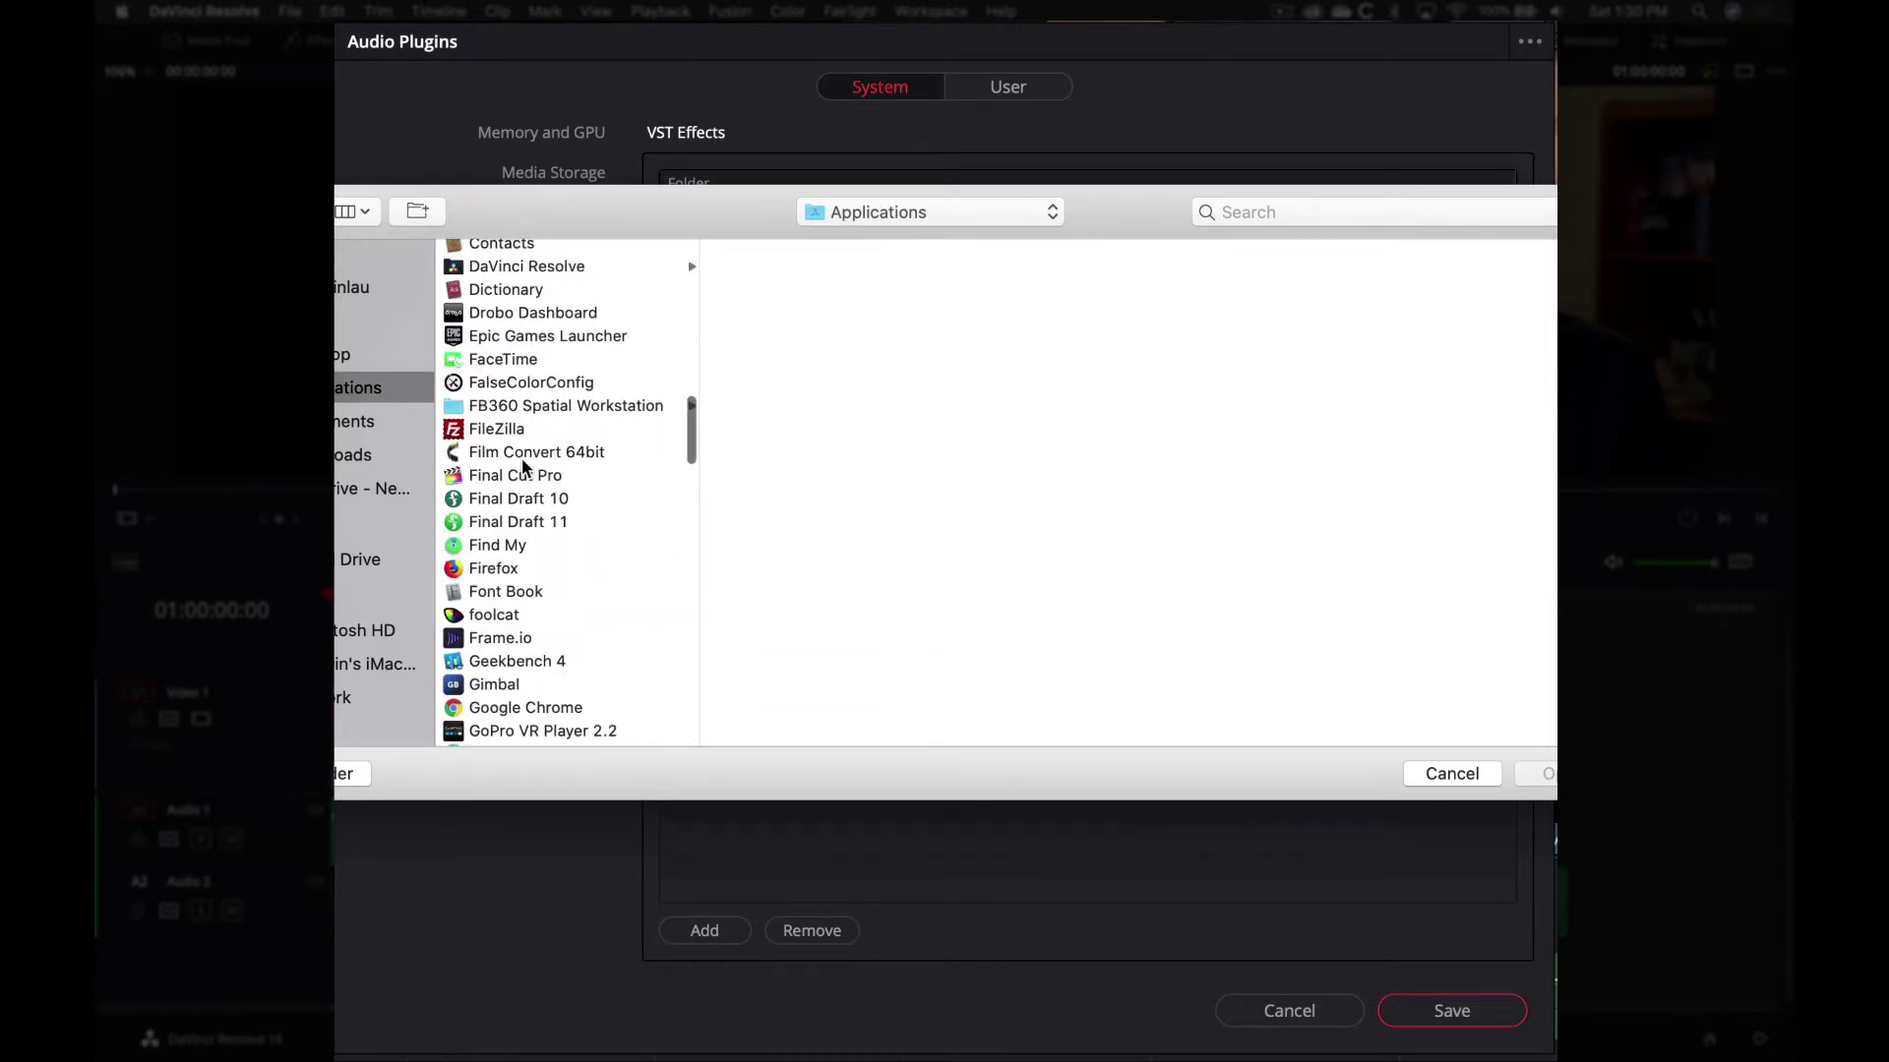
pyautogui.scroll(-5, 525, 469)
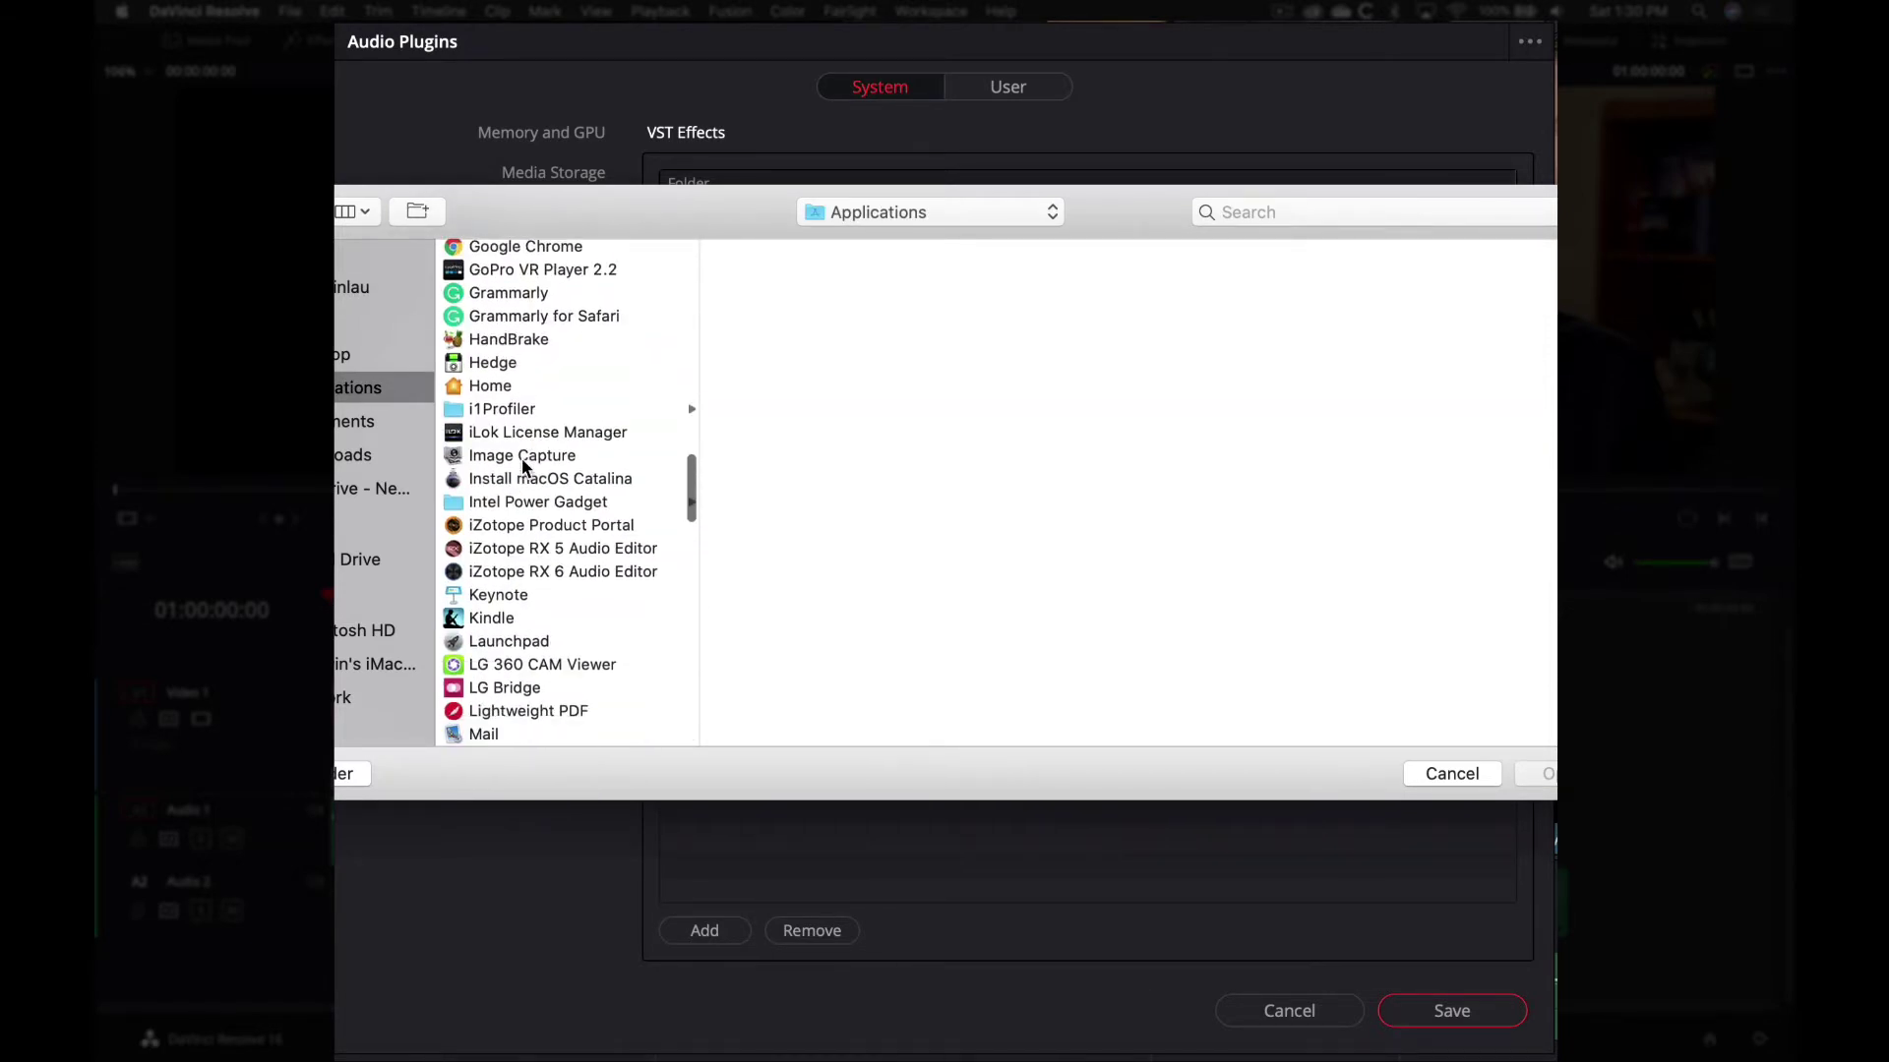
pyautogui.click(541, 572)
pyautogui.press('Return')
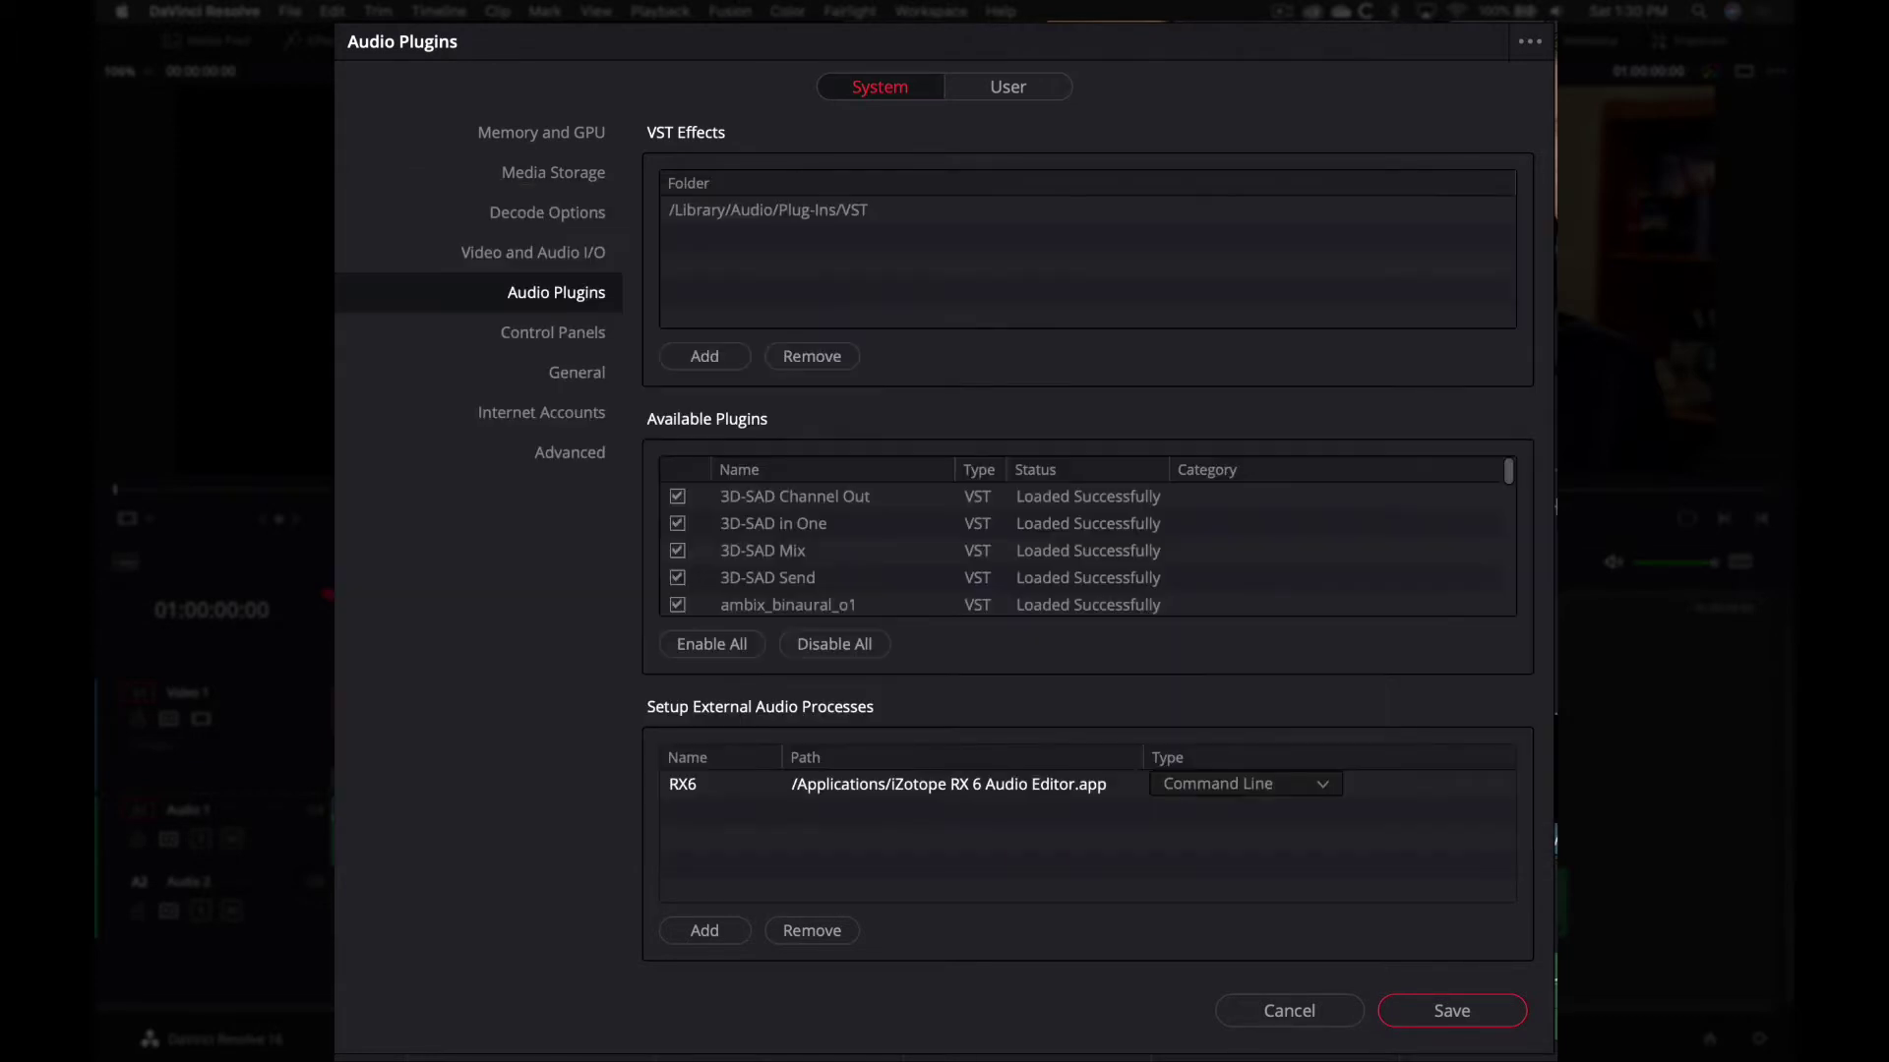
pyautogui.click(1330, 783)
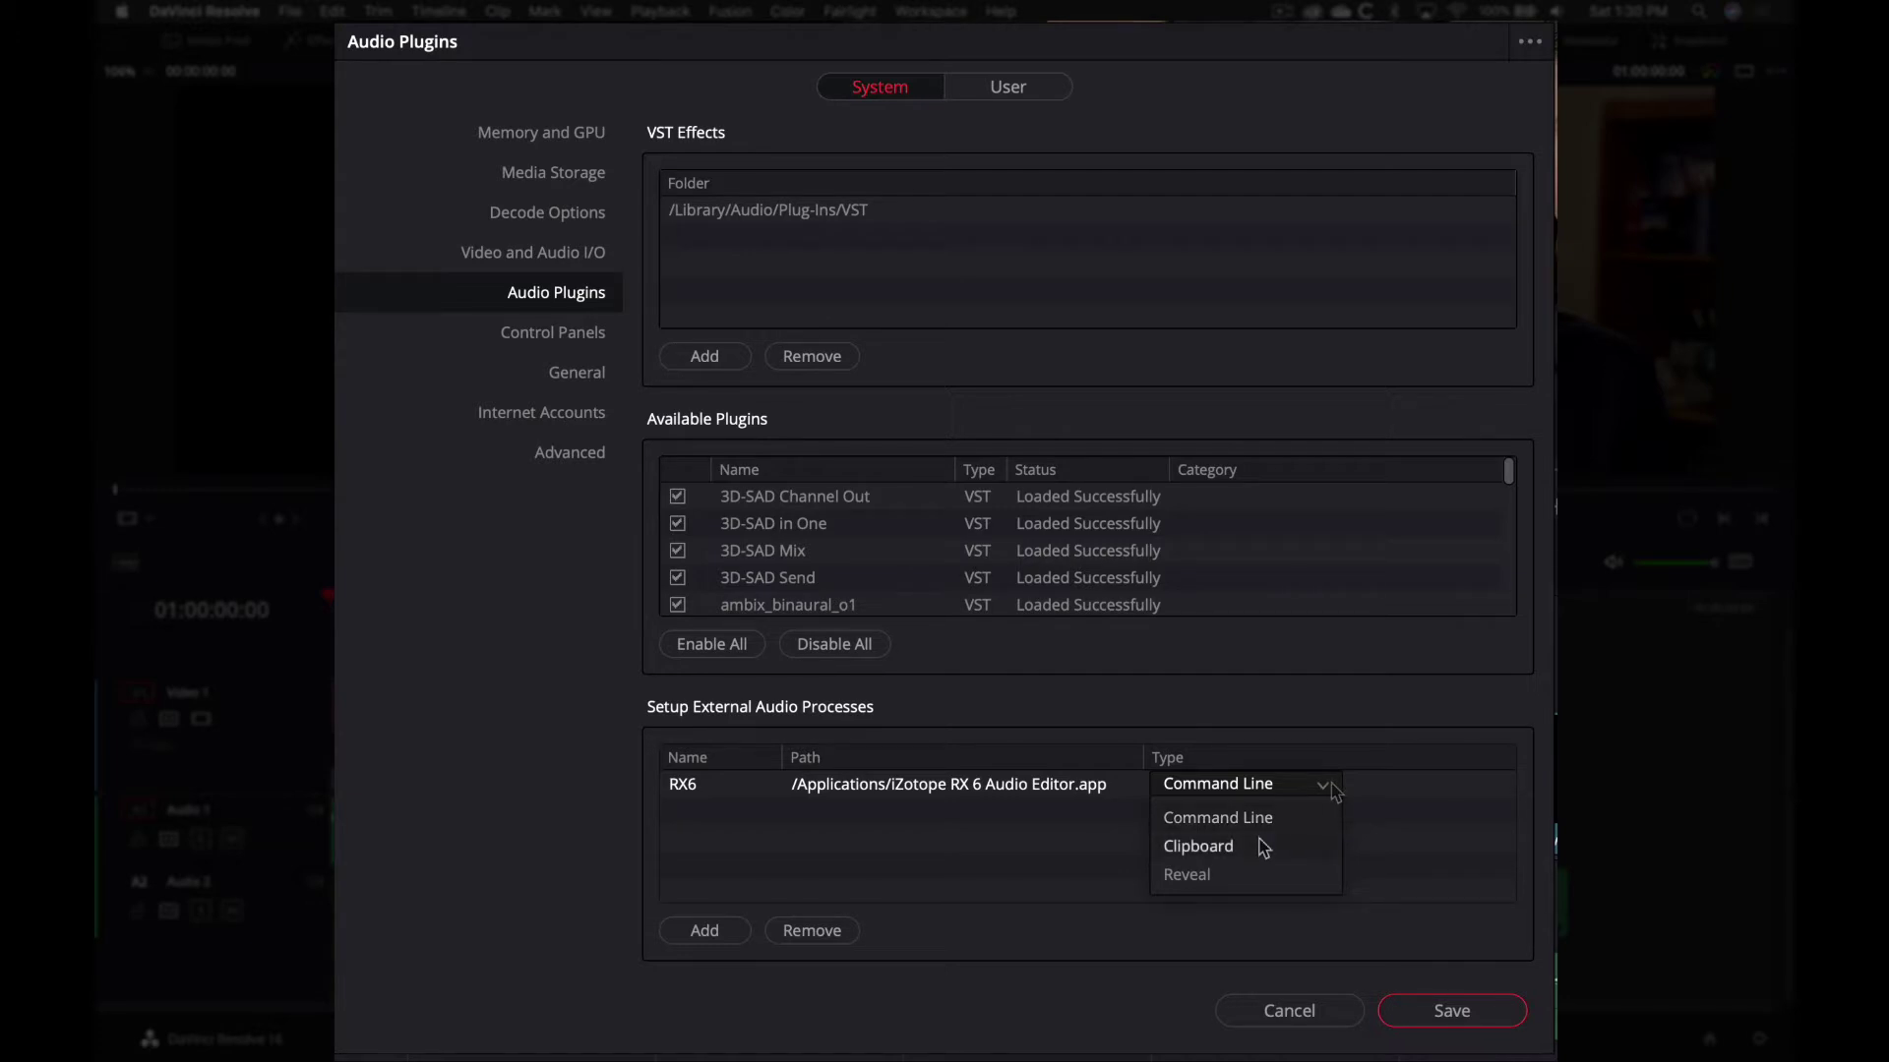
pyautogui.click(1208, 843)
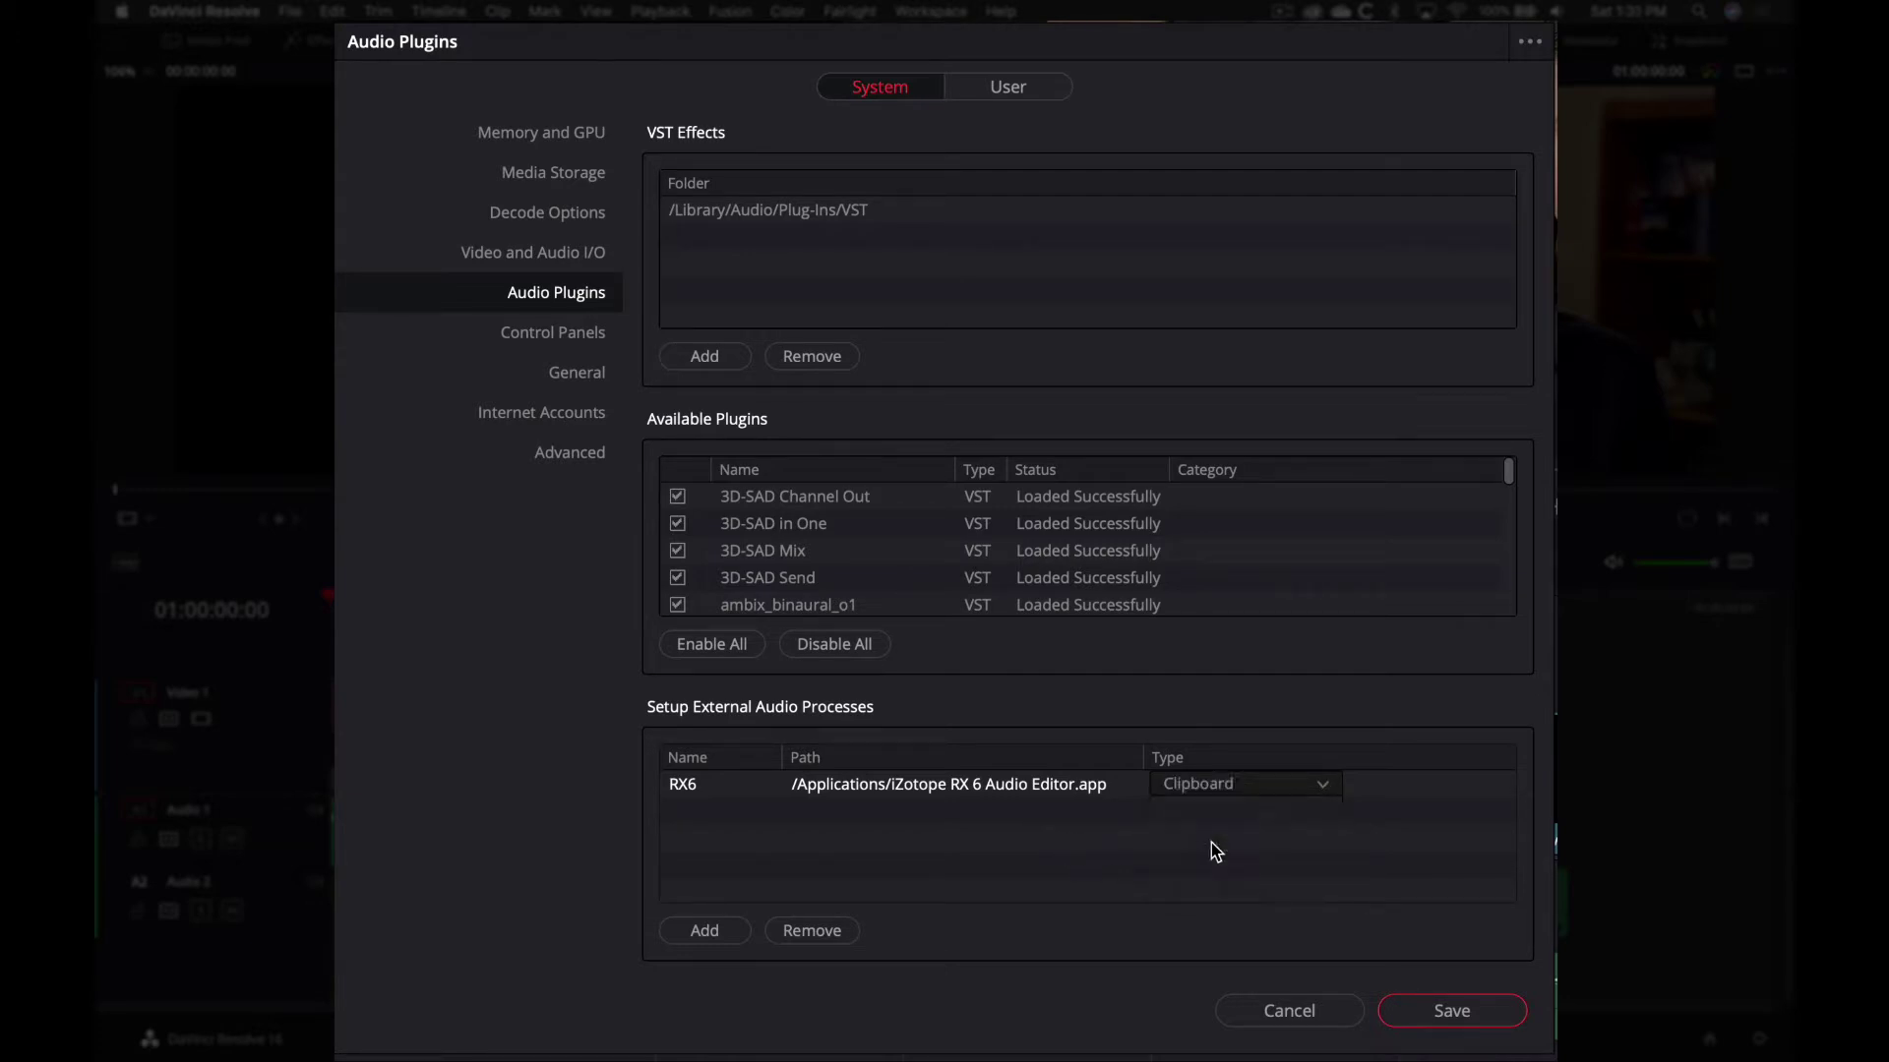
pyautogui.click(1326, 793)
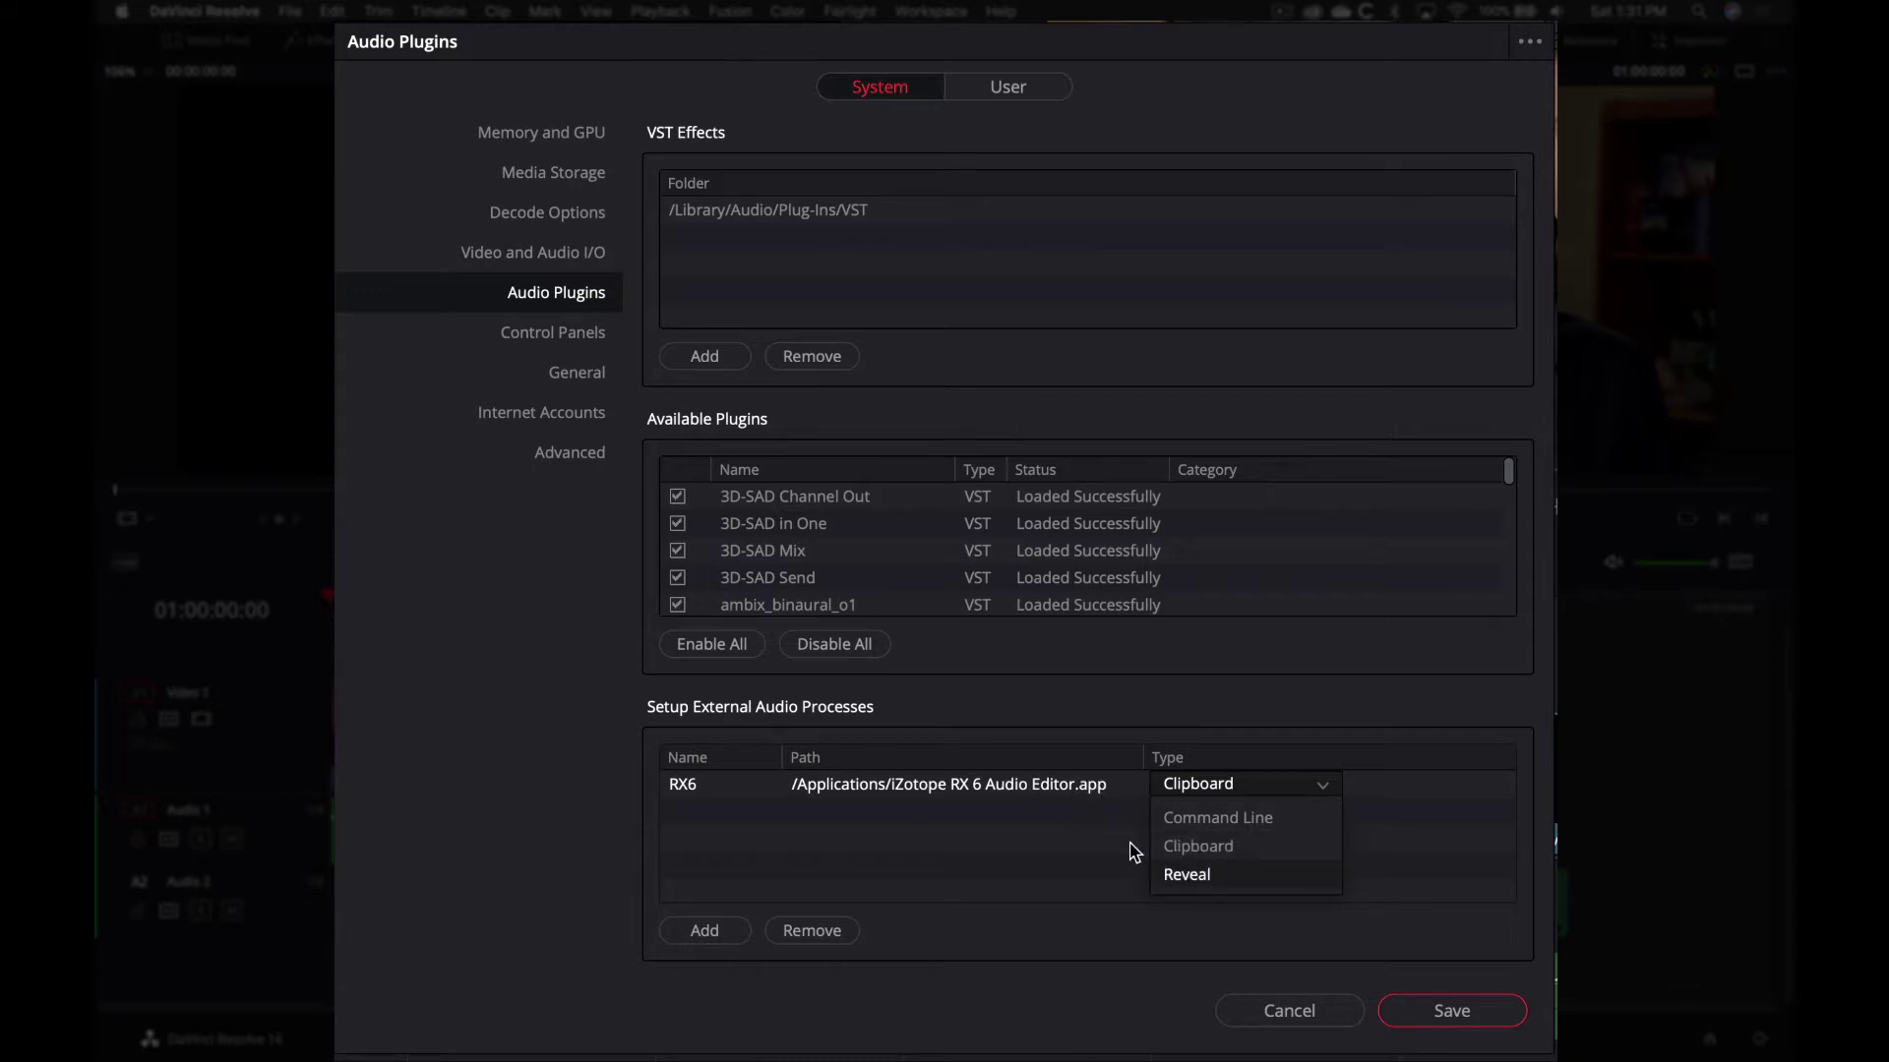
pyautogui.click(1201, 880)
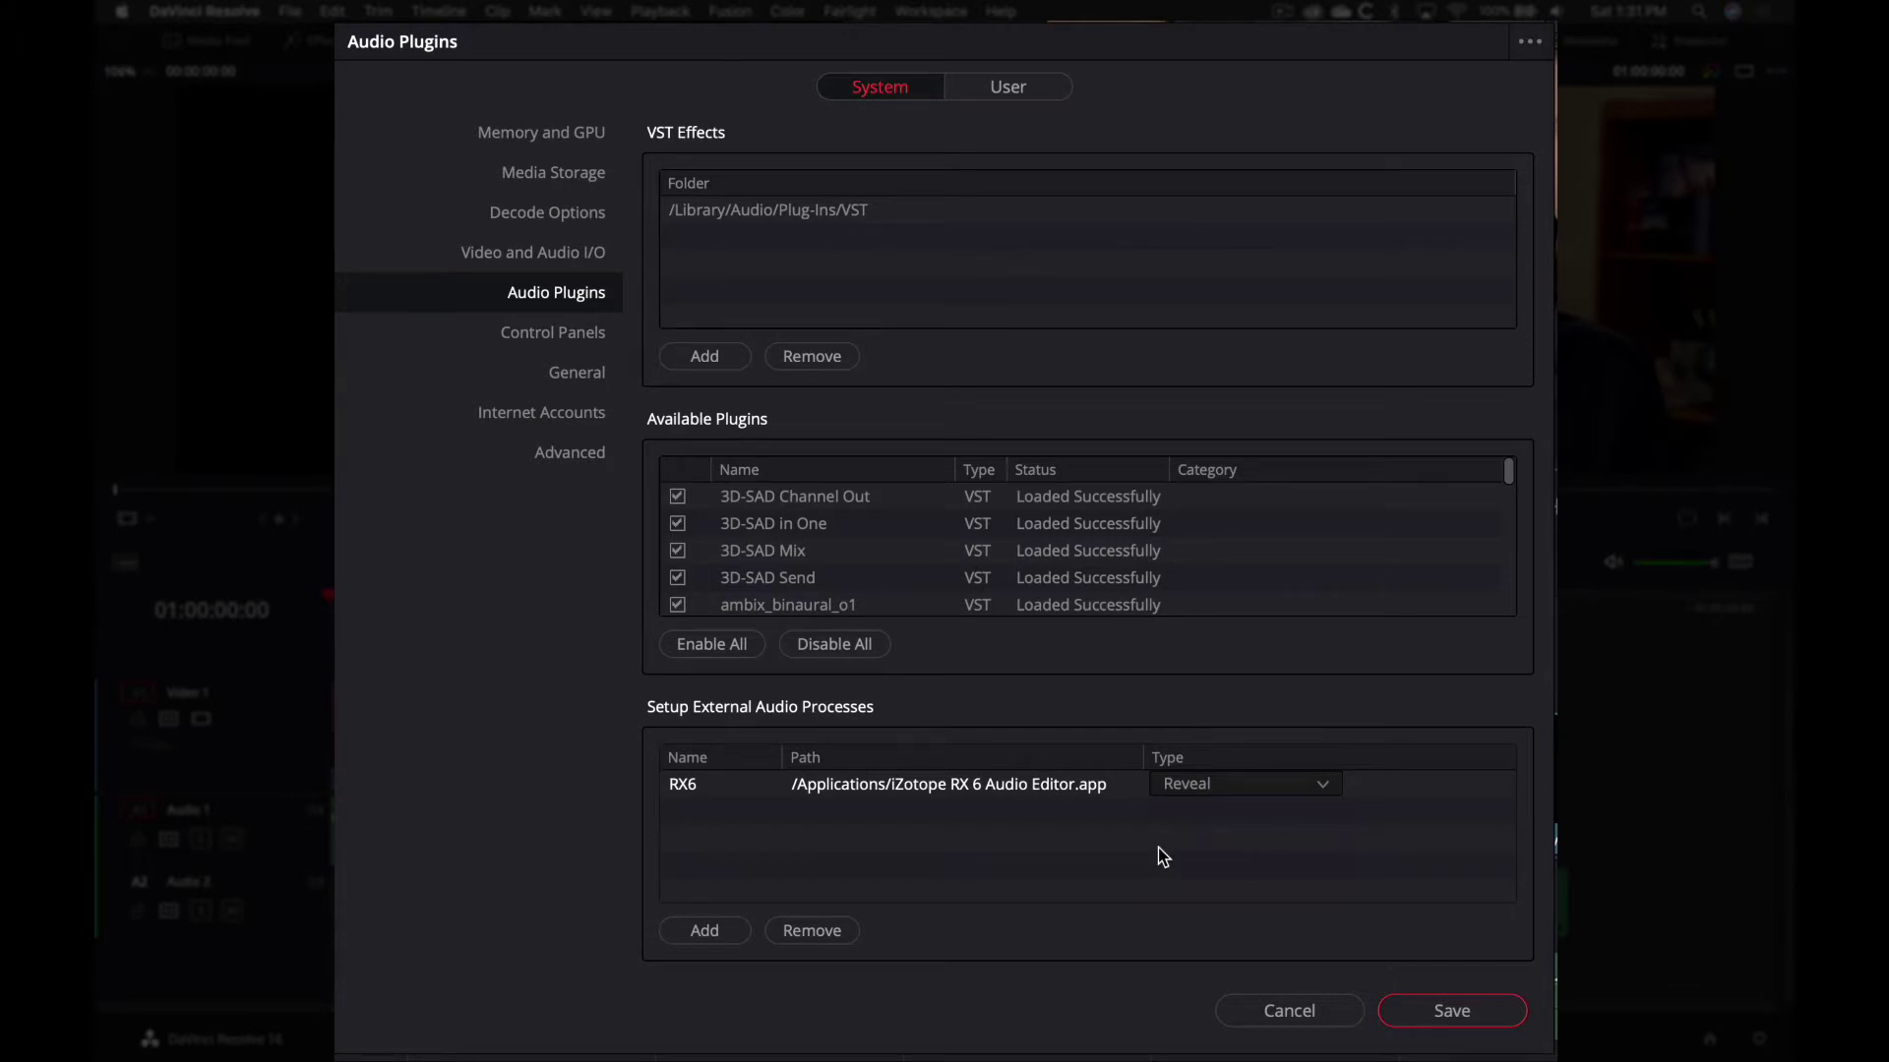
pyautogui.click(1227, 787)
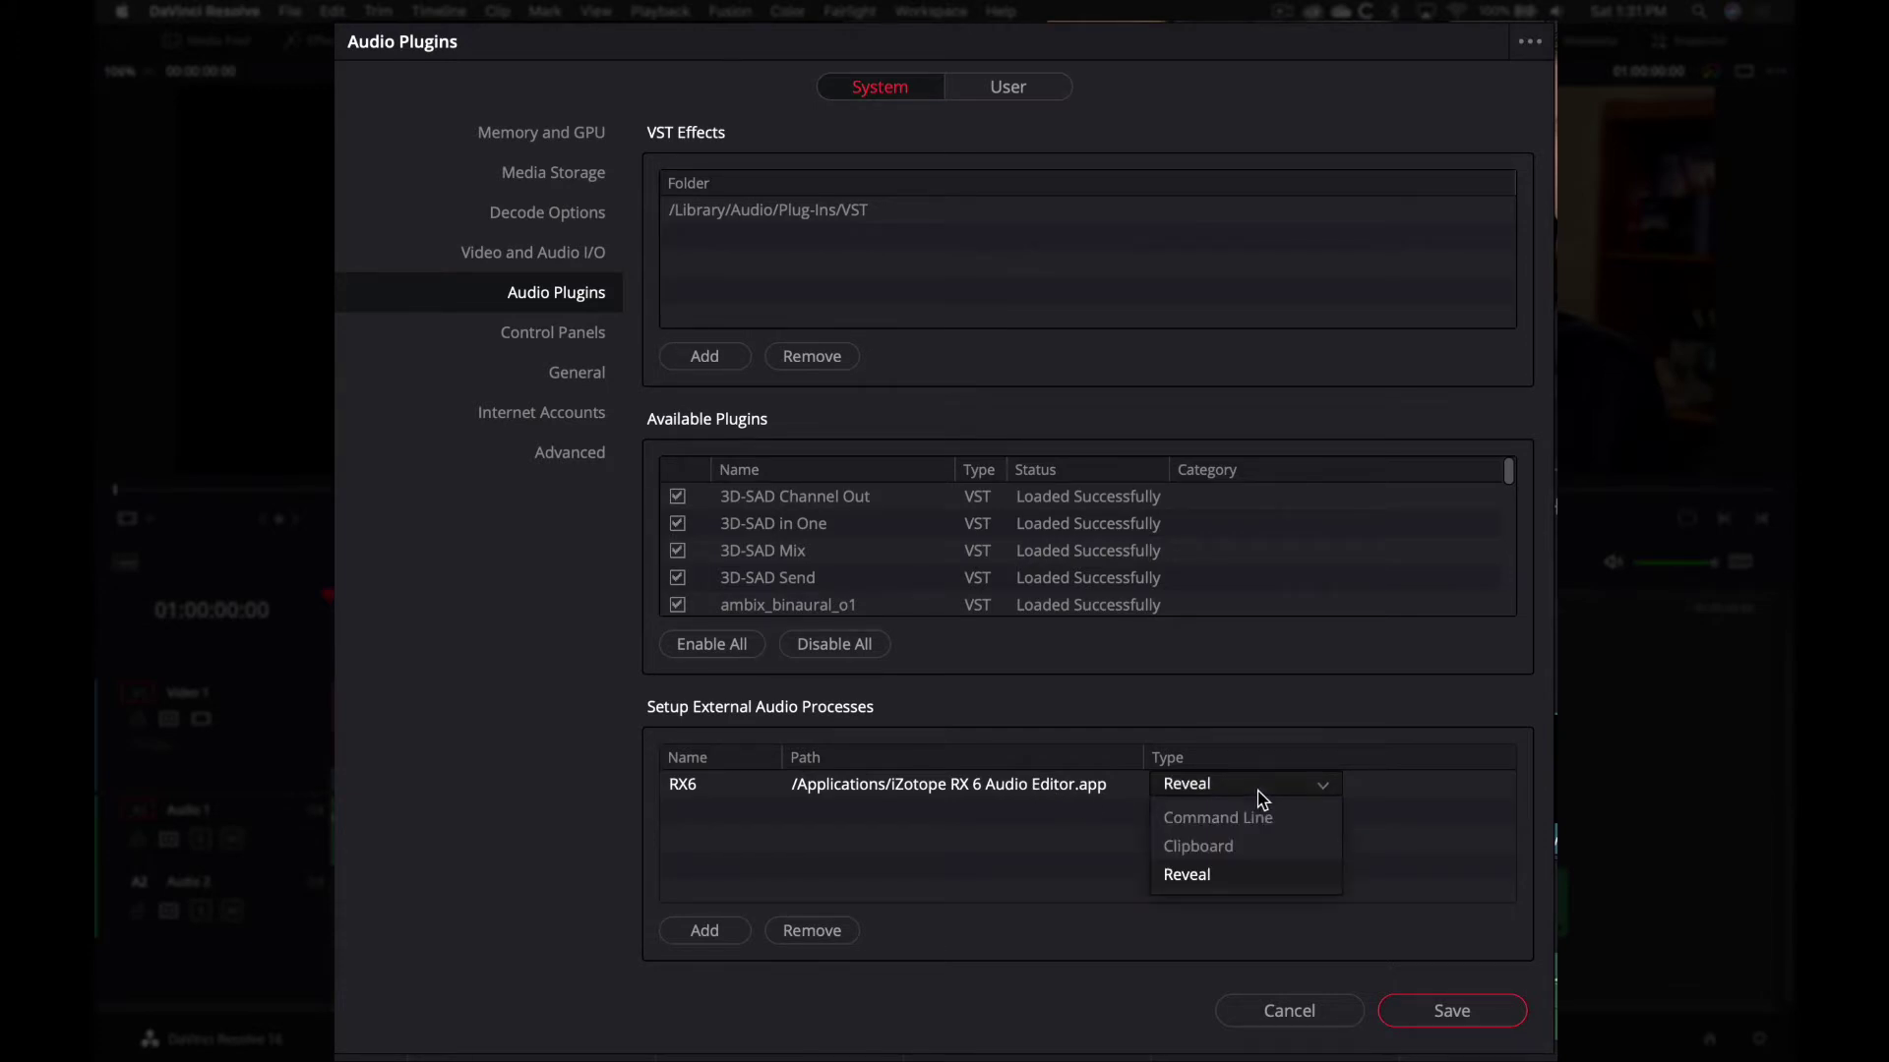
pyautogui.click(1265, 817)
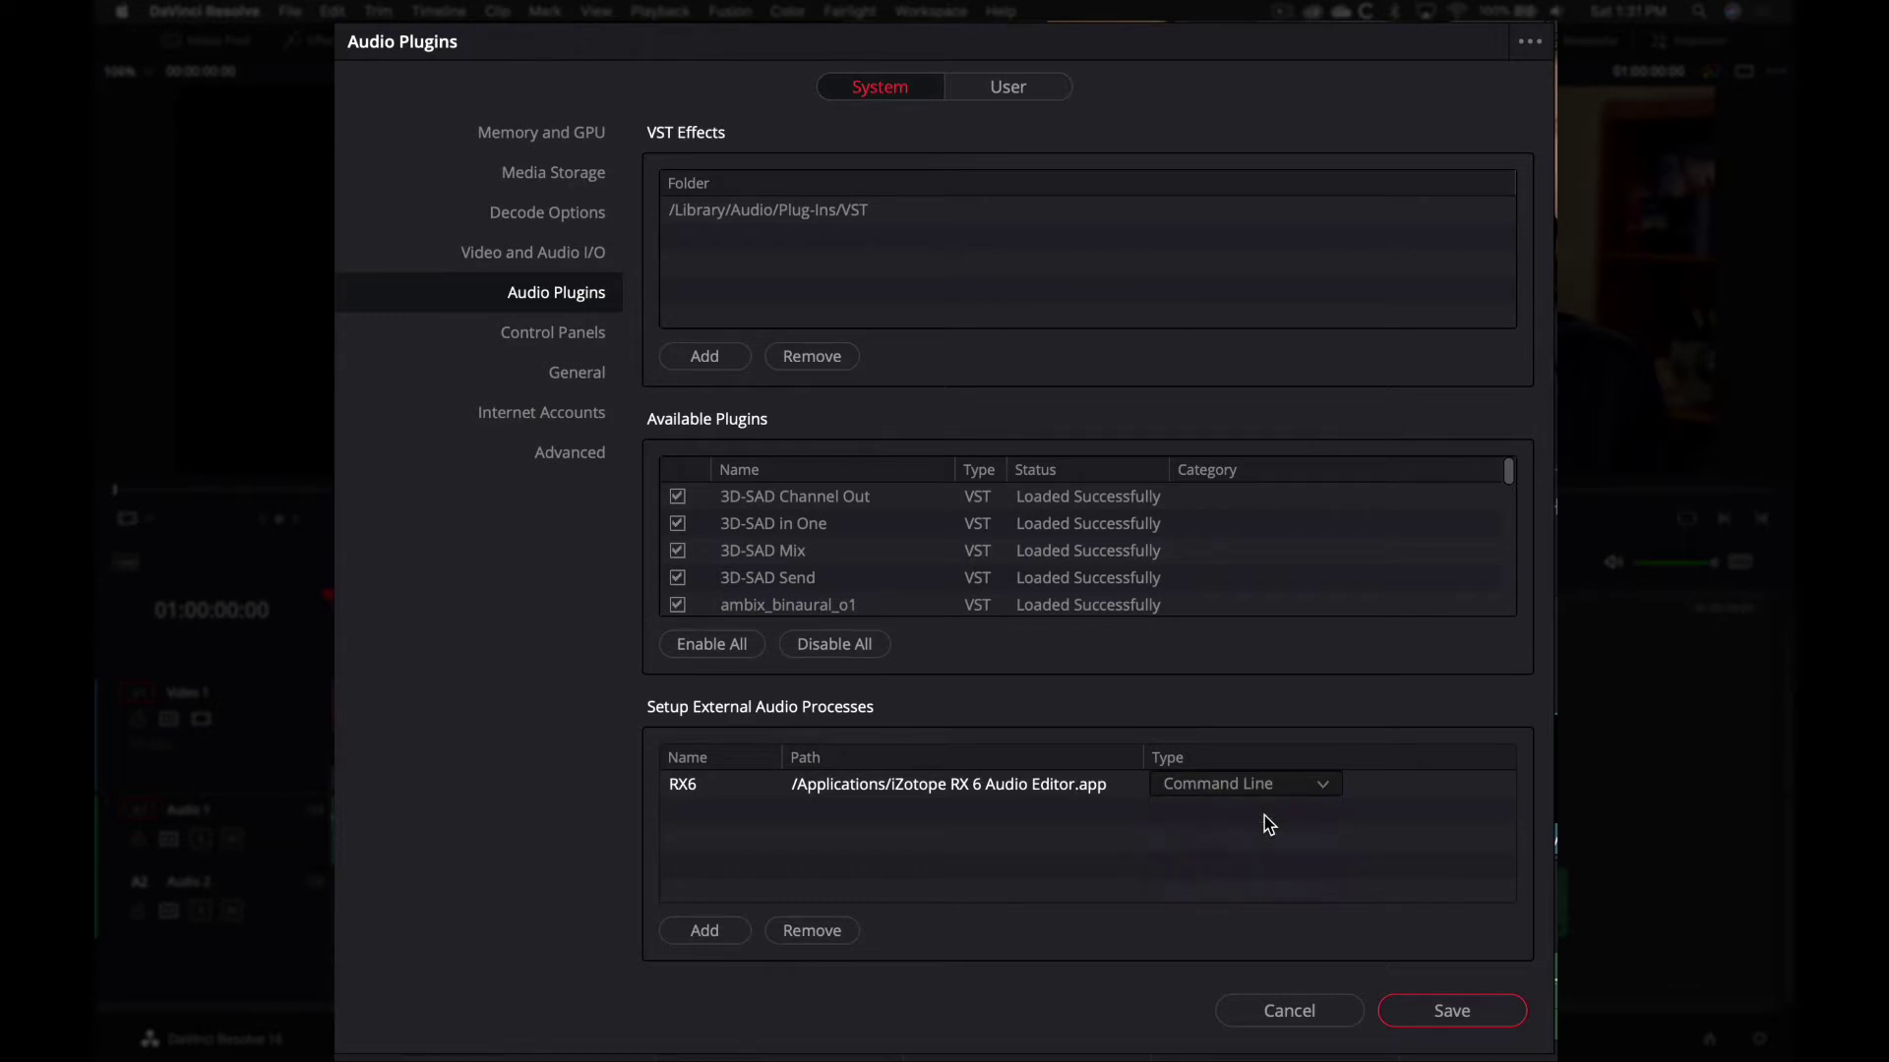
# Save the audio plugin preferences, acknowledge the restart notice, and save the project with Cmd+S
pyautogui.click(1439, 1013)
pyautogui.click(1136, 612)
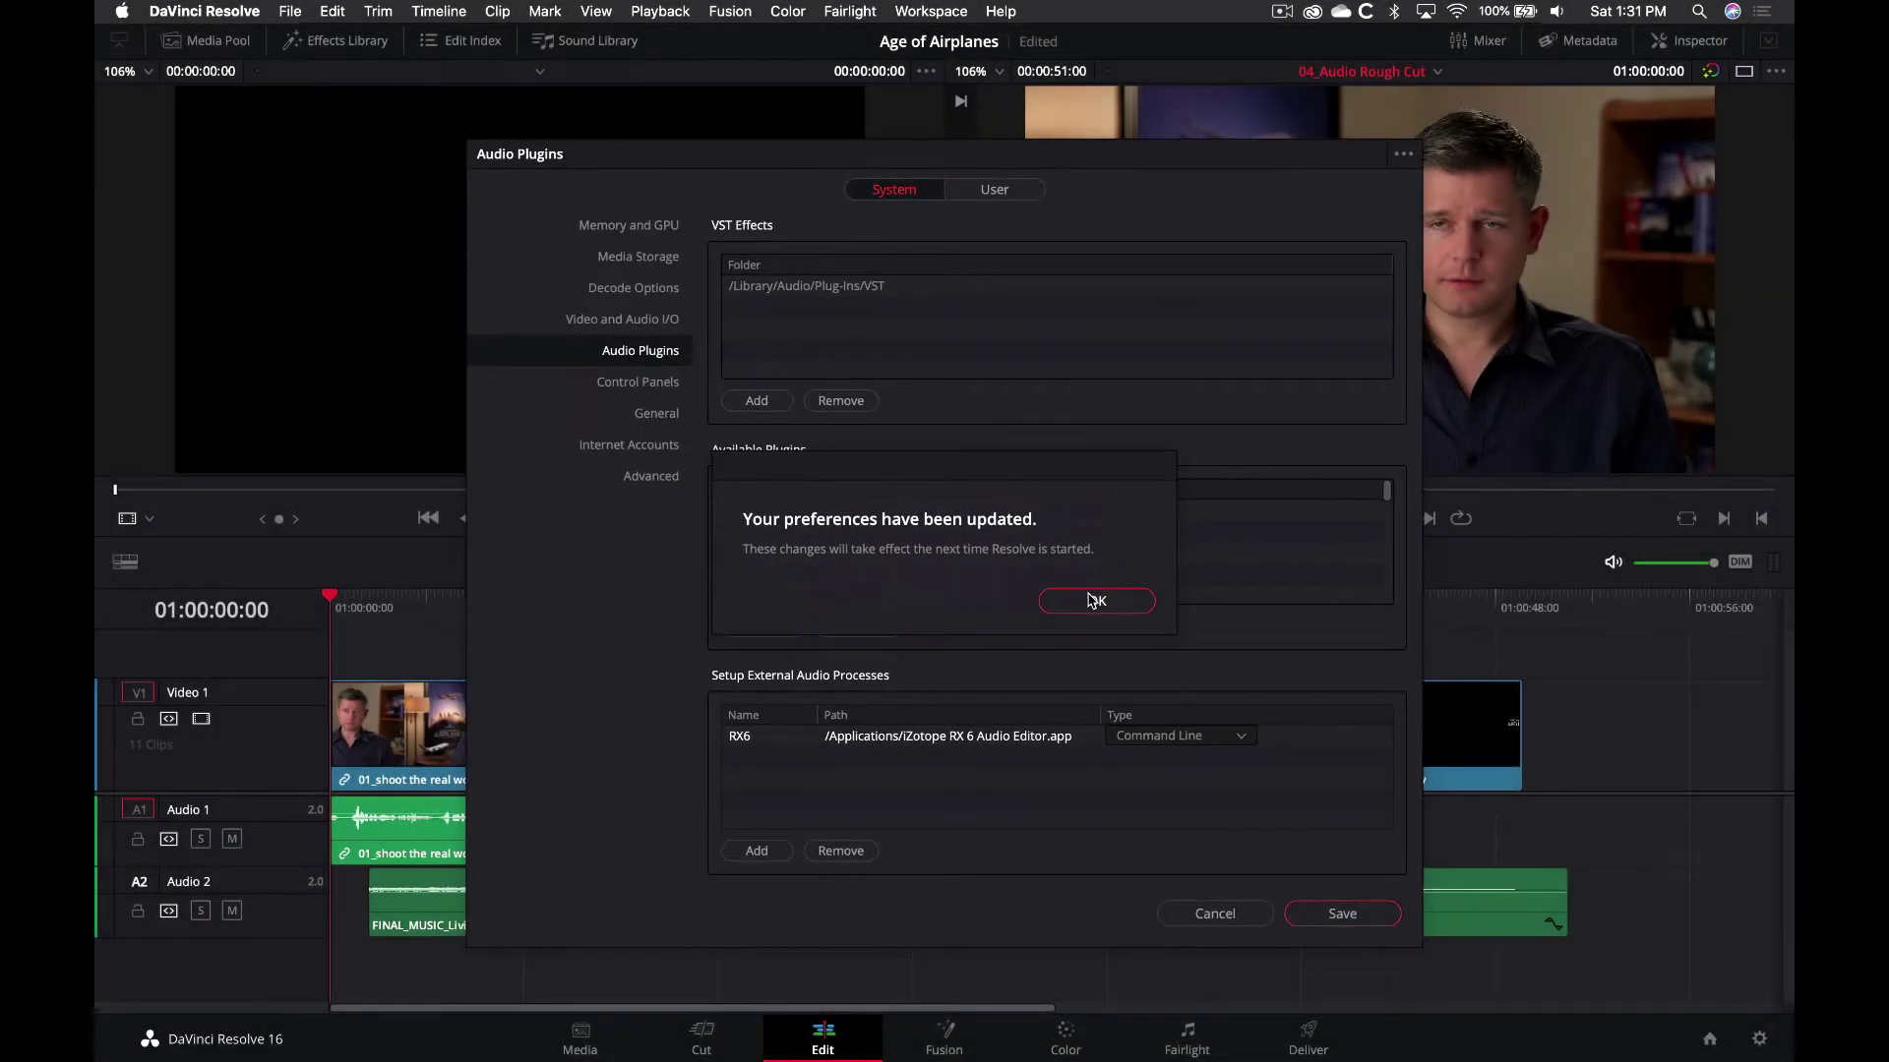
pyautogui.click(1091, 600)
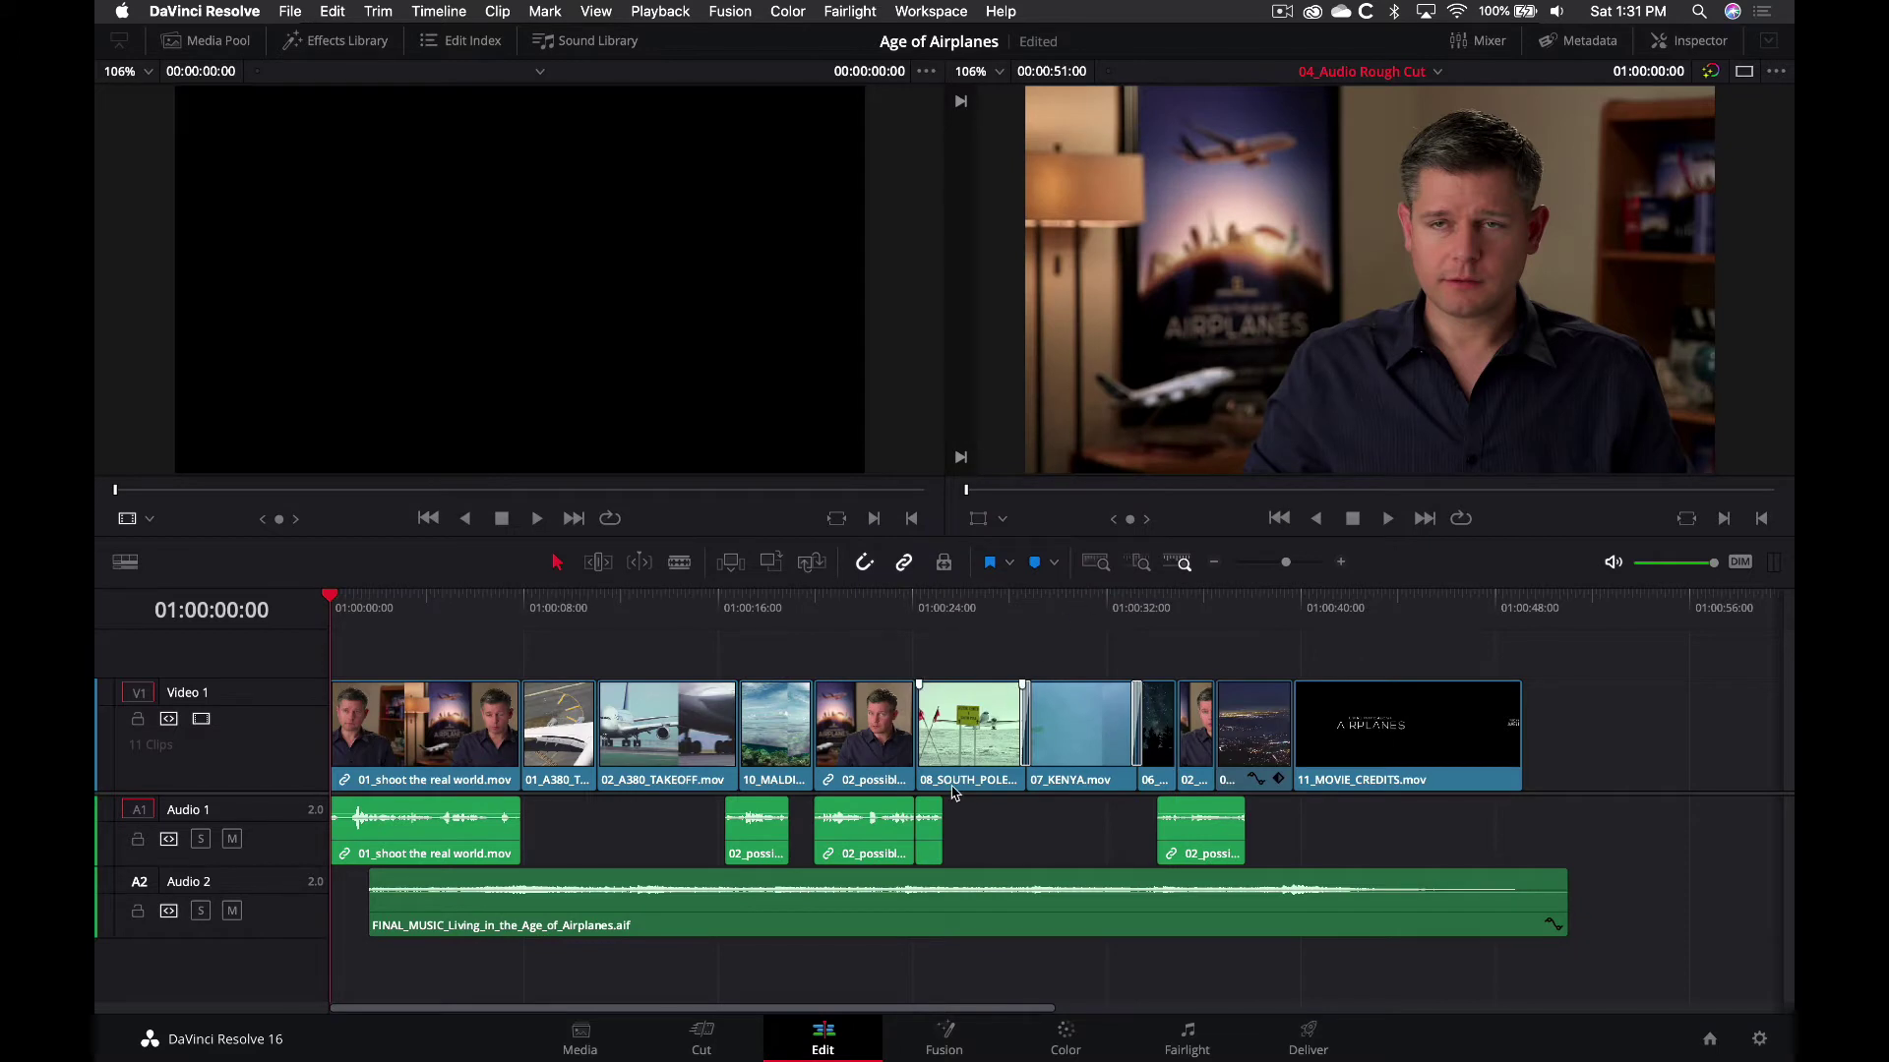
pyautogui.press('super+s')
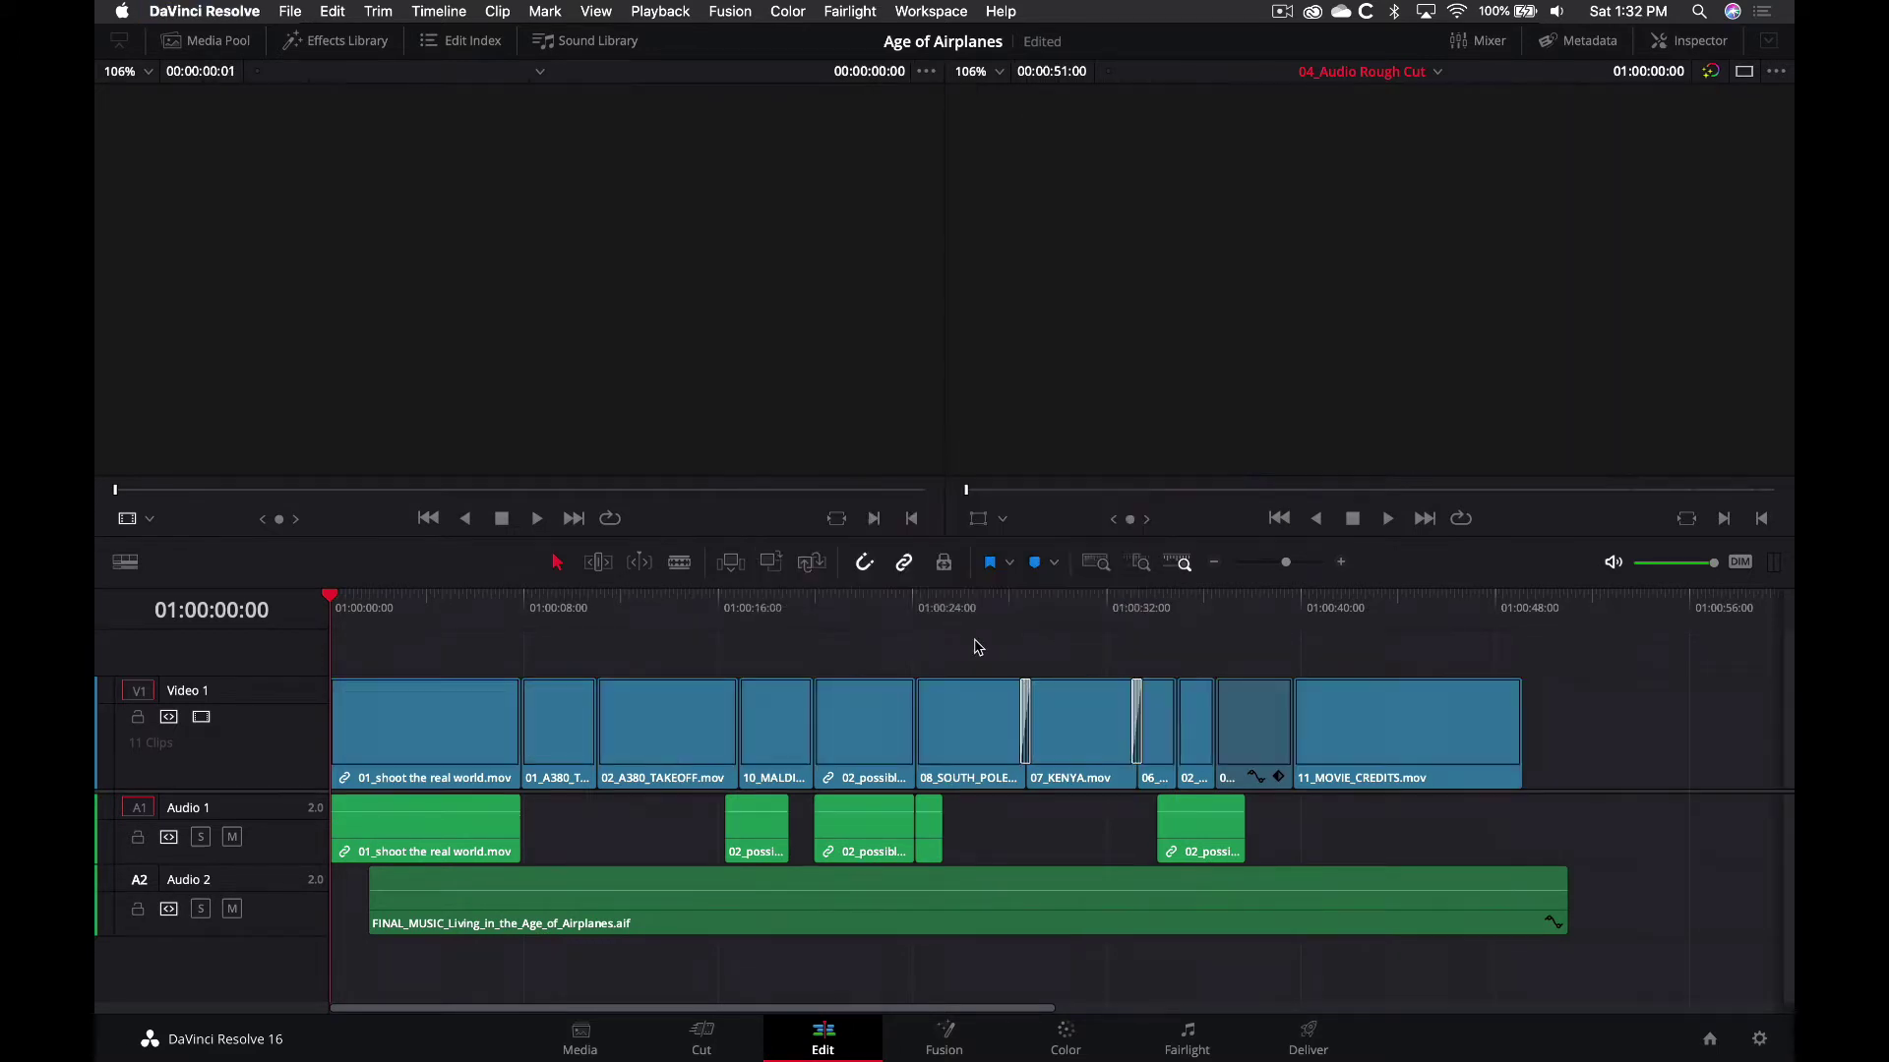
# On the Fairlight page, make Audio 1 taller and solo it during playback
pyautogui.click(1178, 1040)
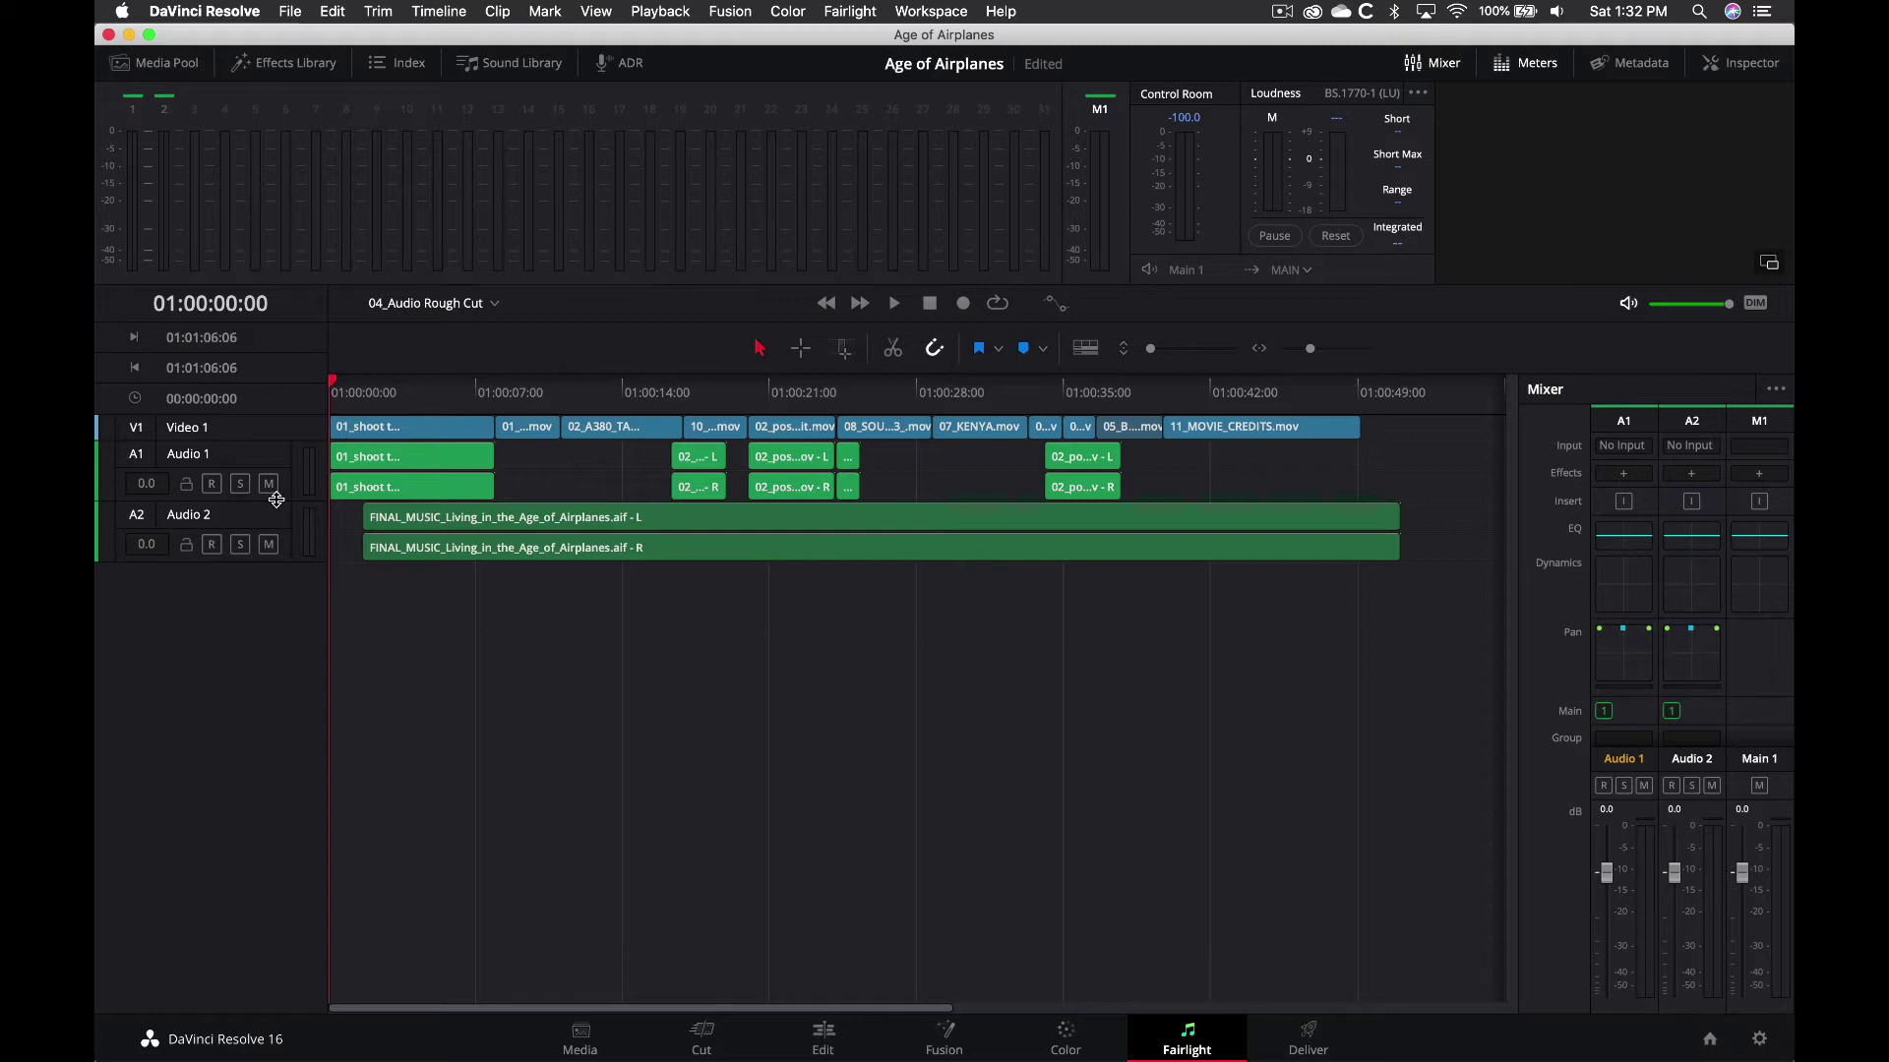
pyautogui.moveTo(273, 499); pyautogui.dragTo(254, 645)
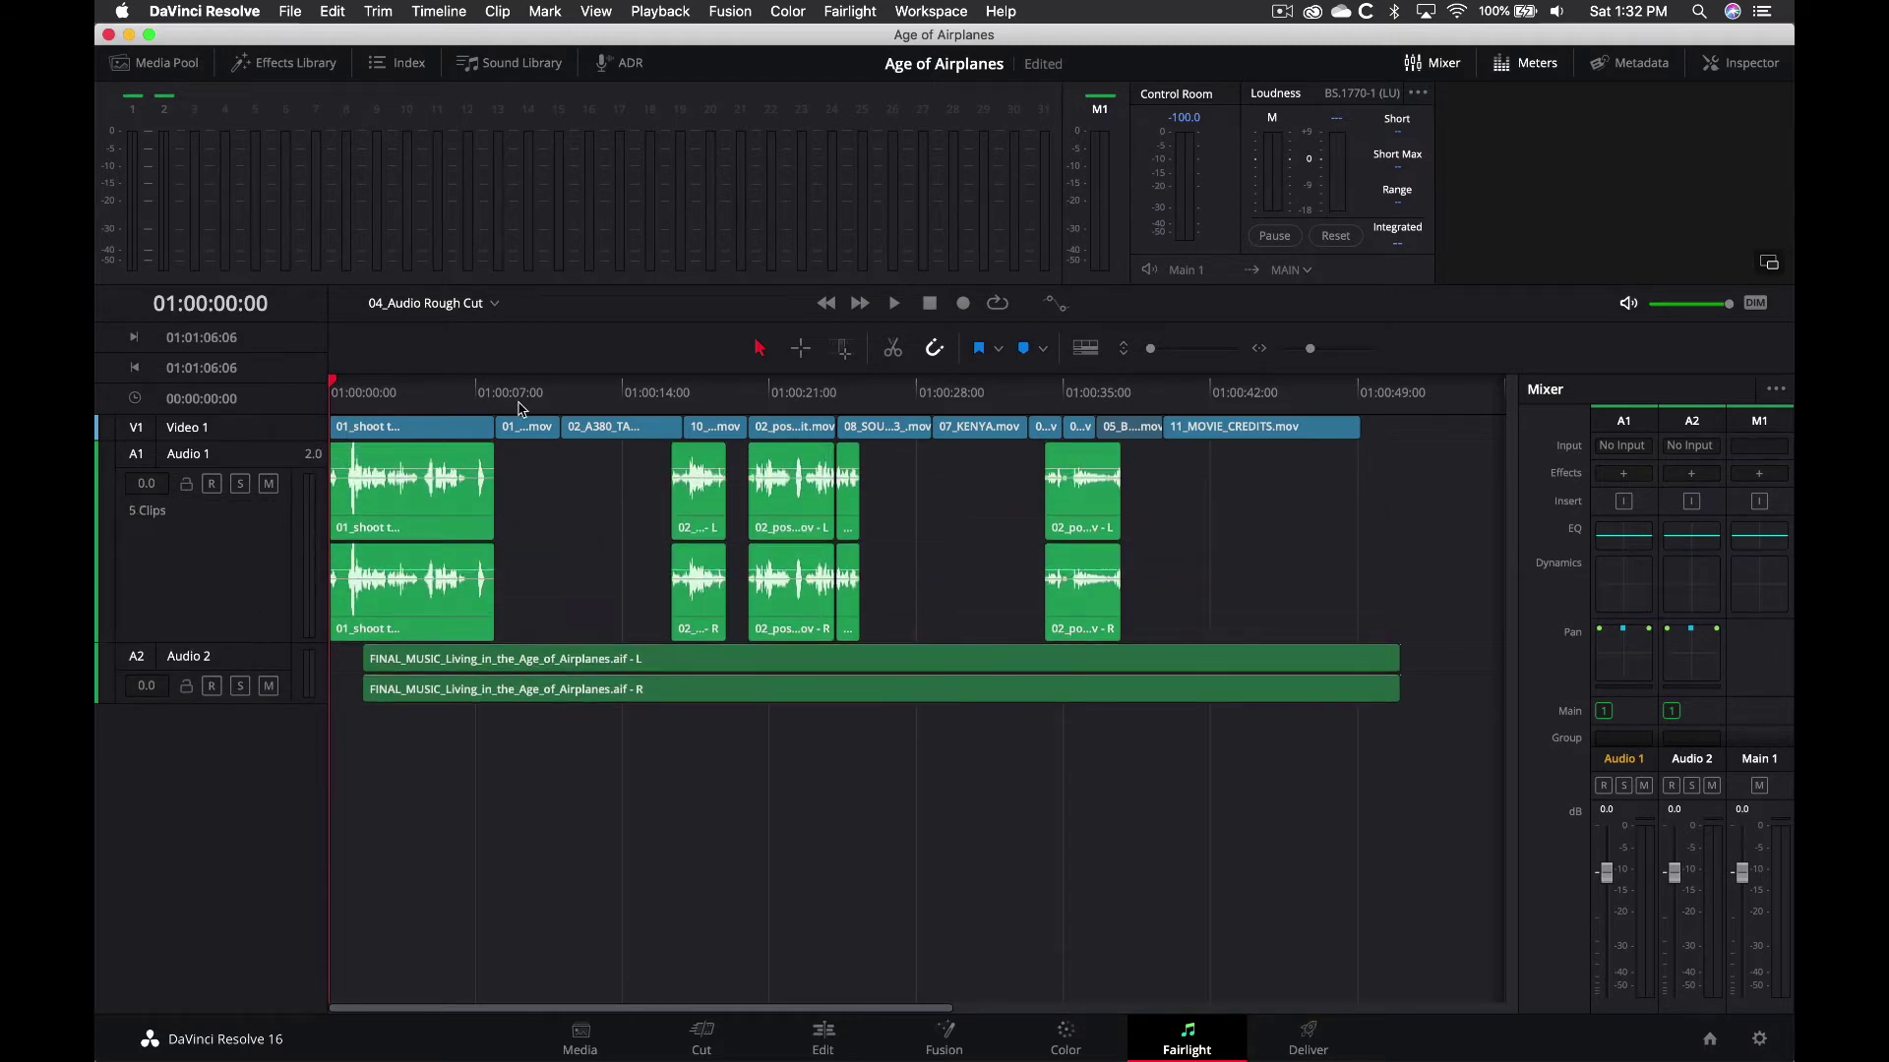
pyautogui.press('space')
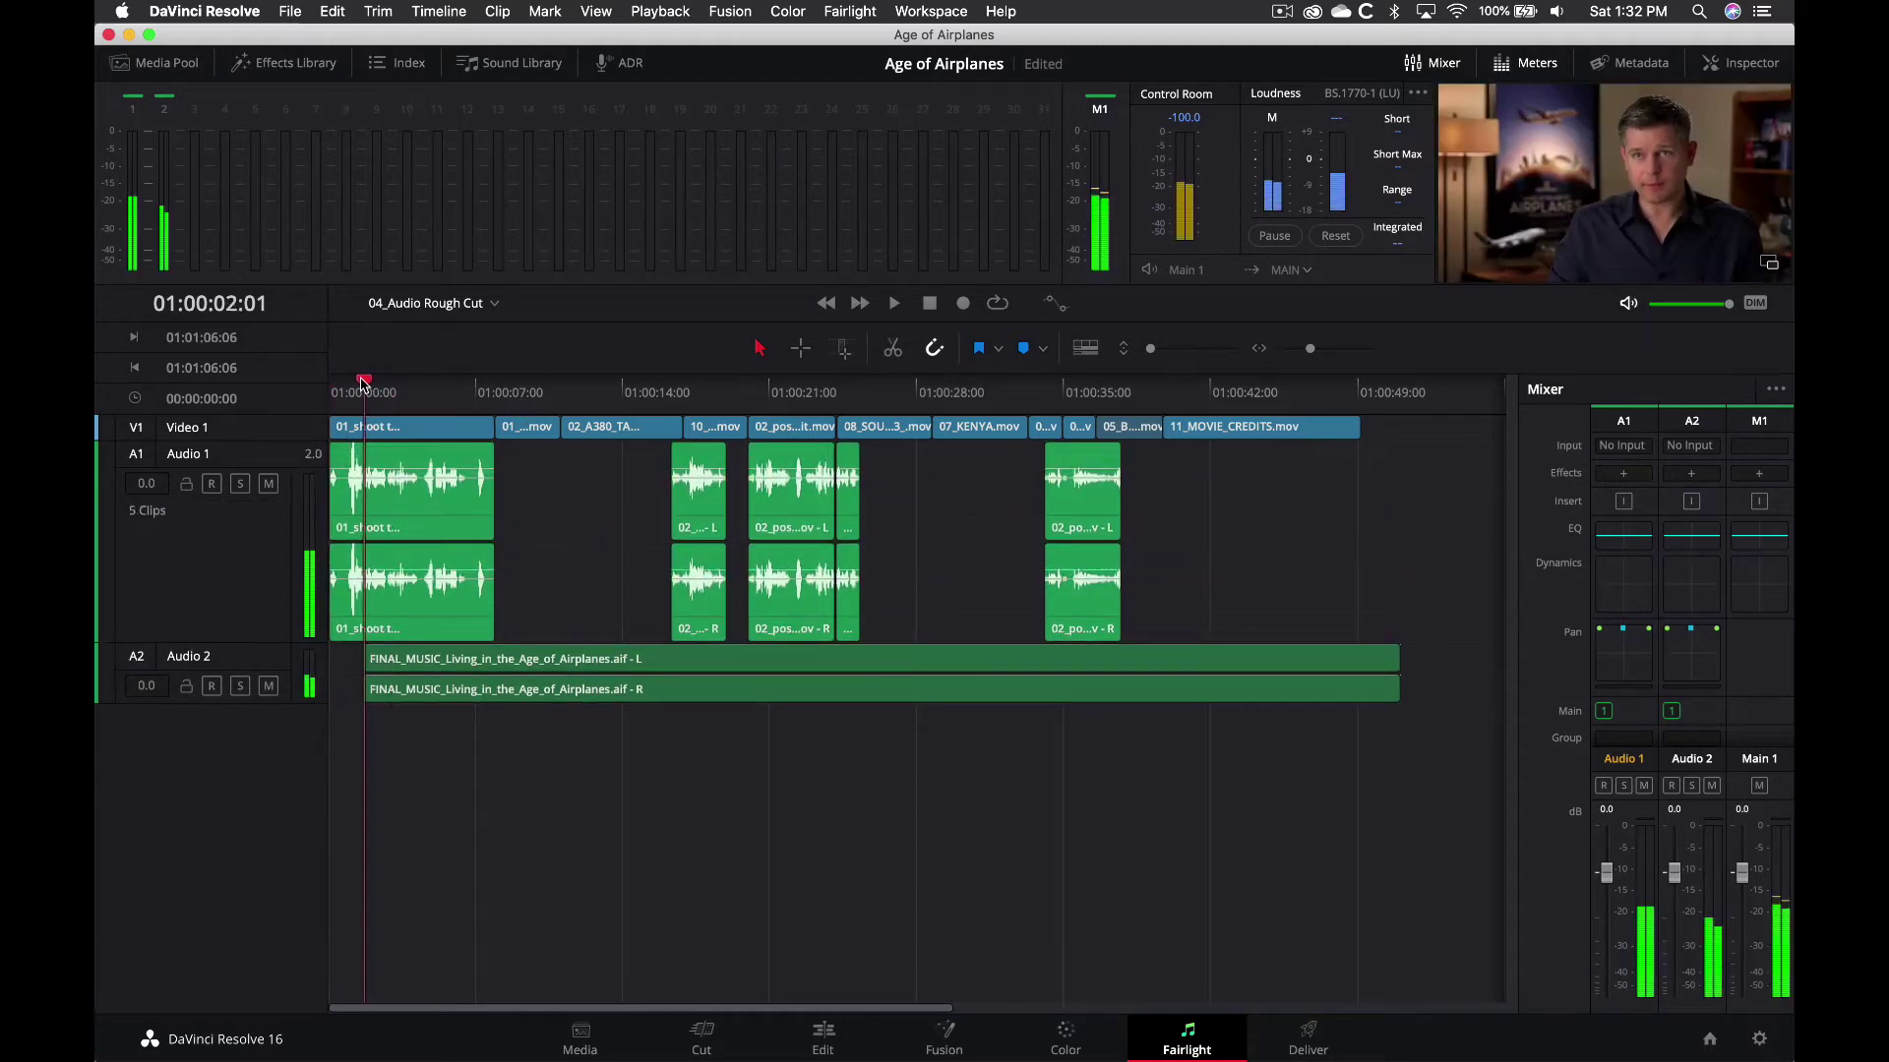
pyautogui.hotkey('alt', 's')
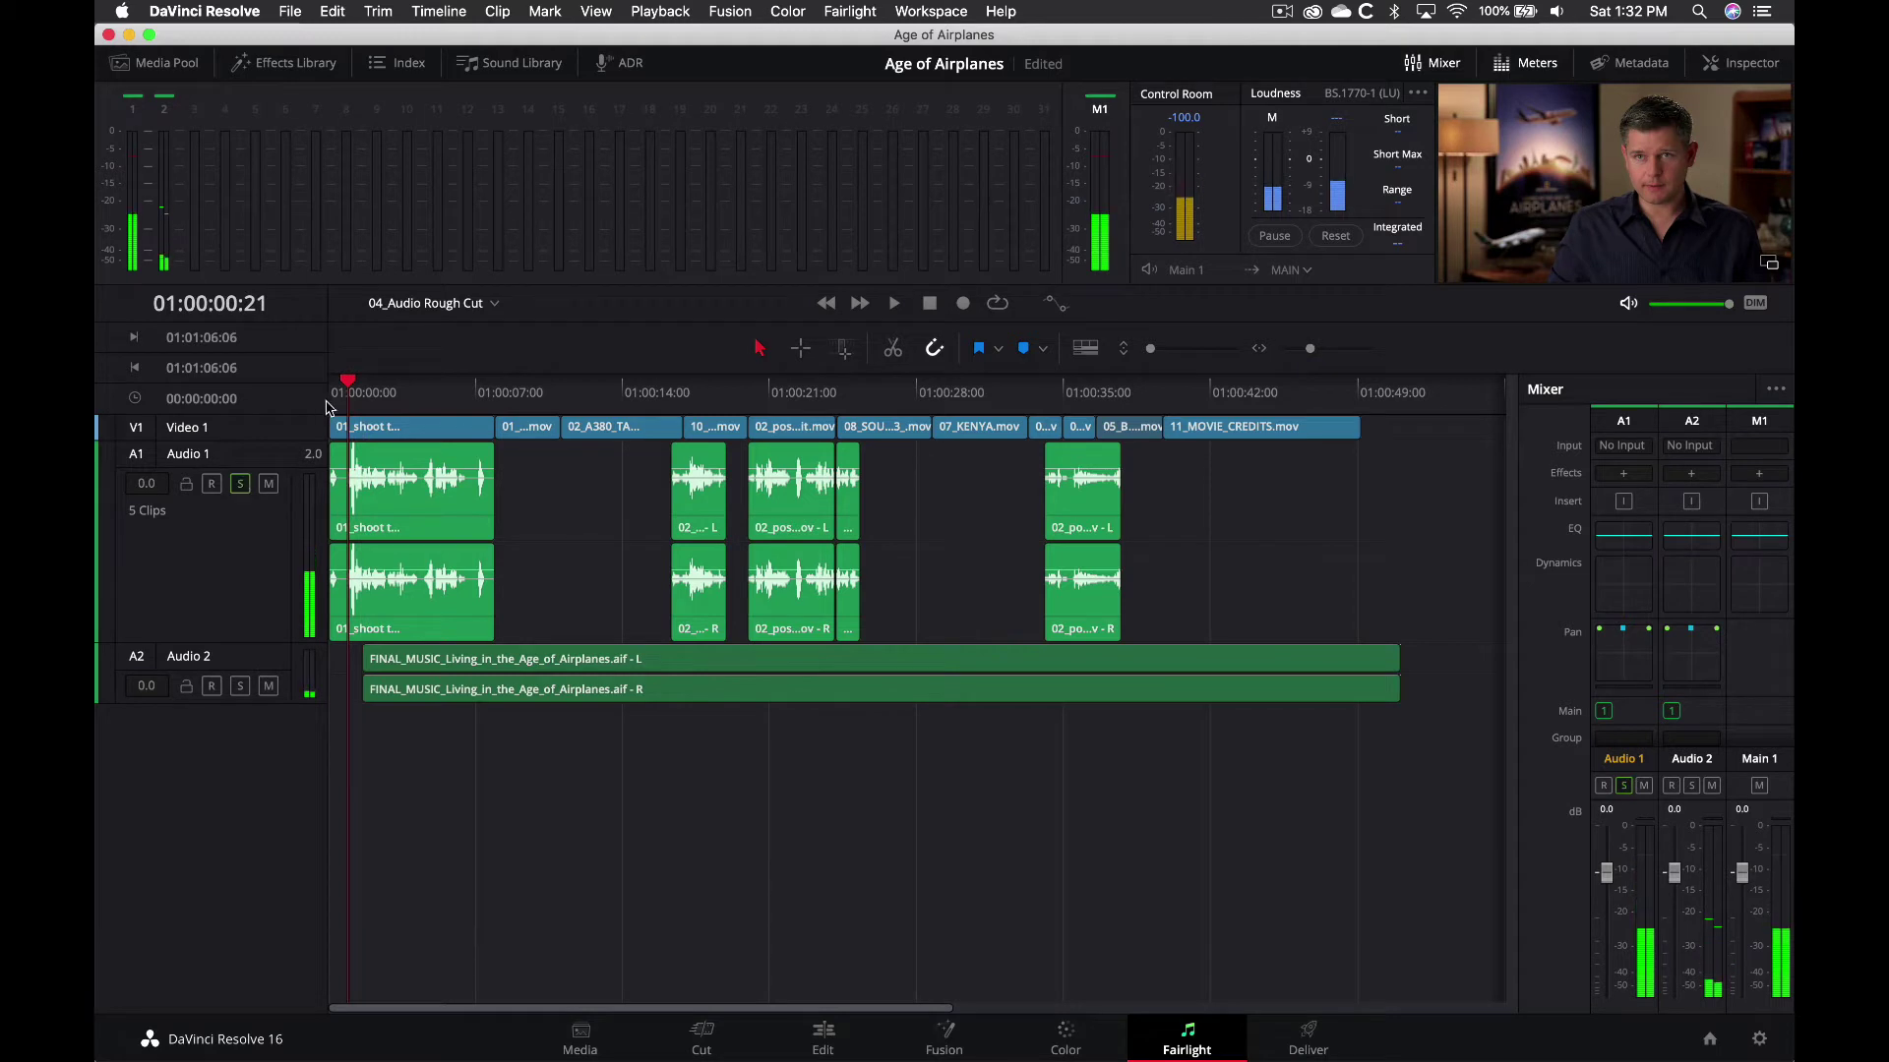
# Replay the timeline from the start, then stop and select the first dialogue clip
pyautogui.click(335, 397)
pyautogui.press('space')
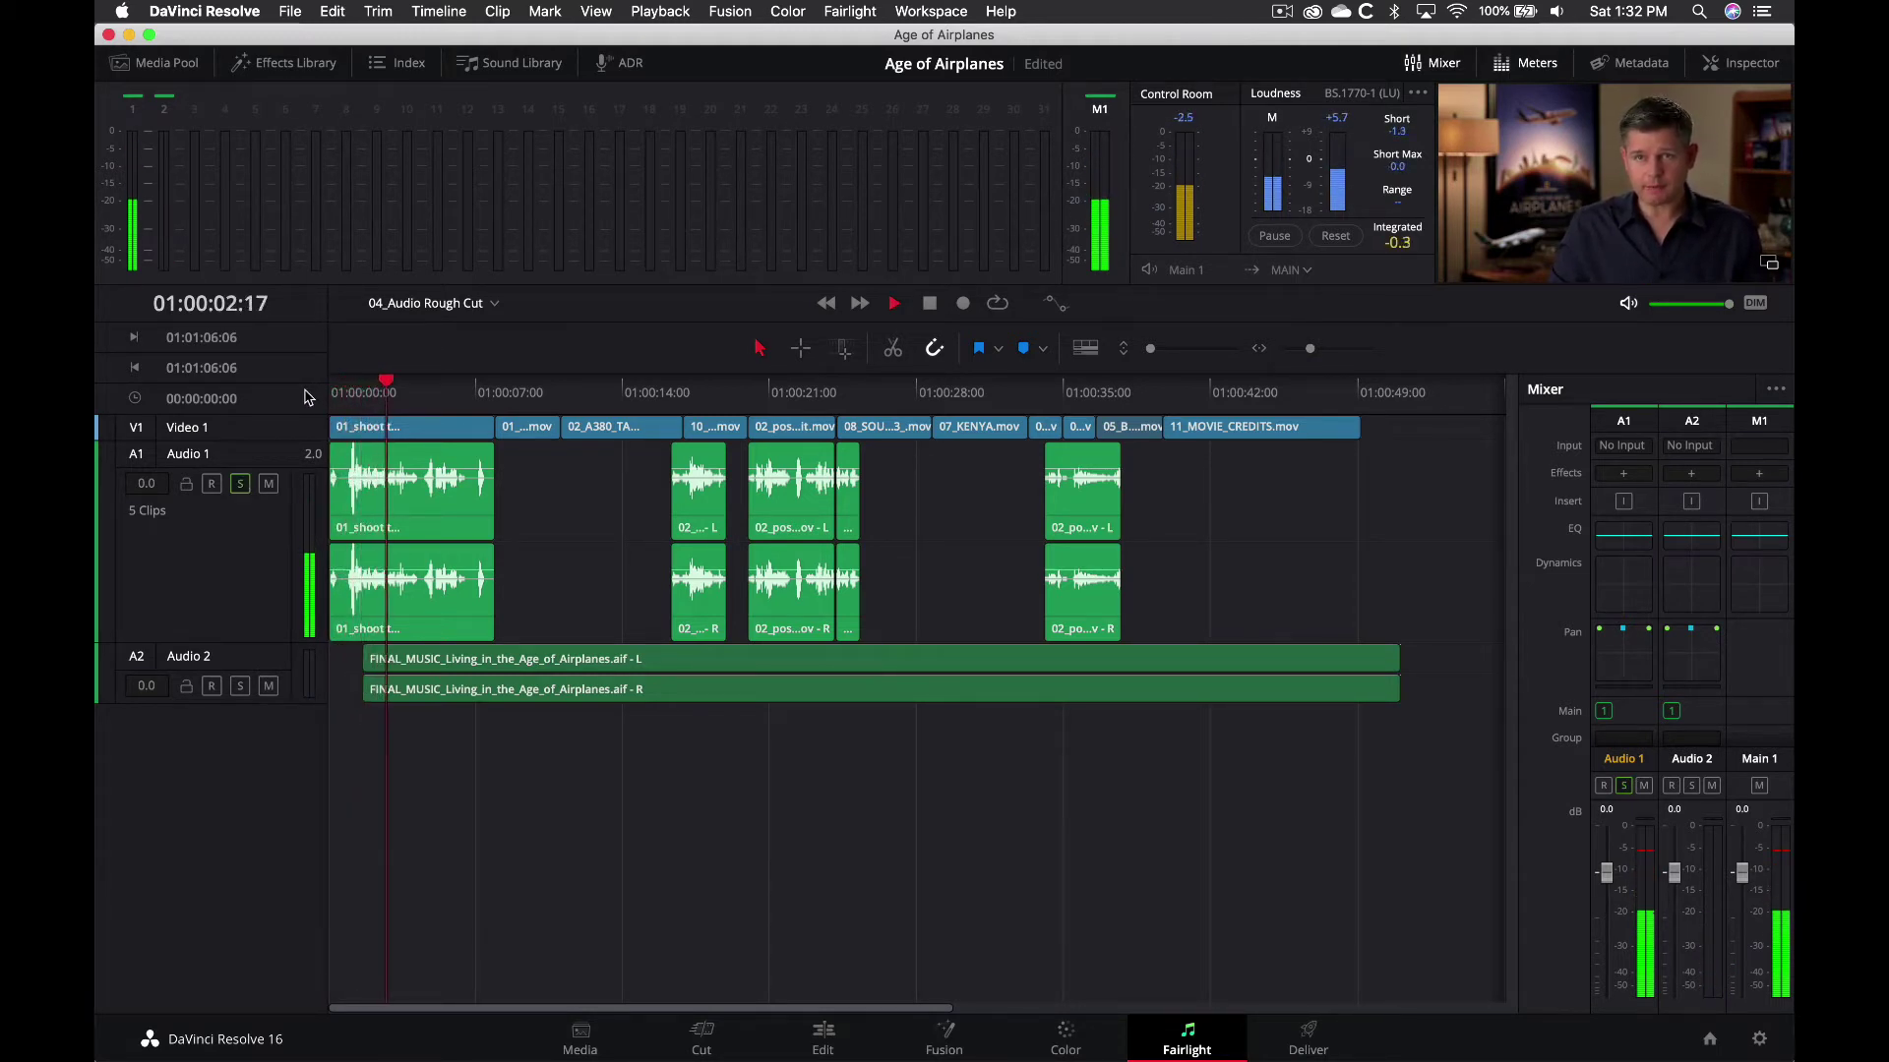
pyautogui.press('space')
pyautogui.click(462, 509)
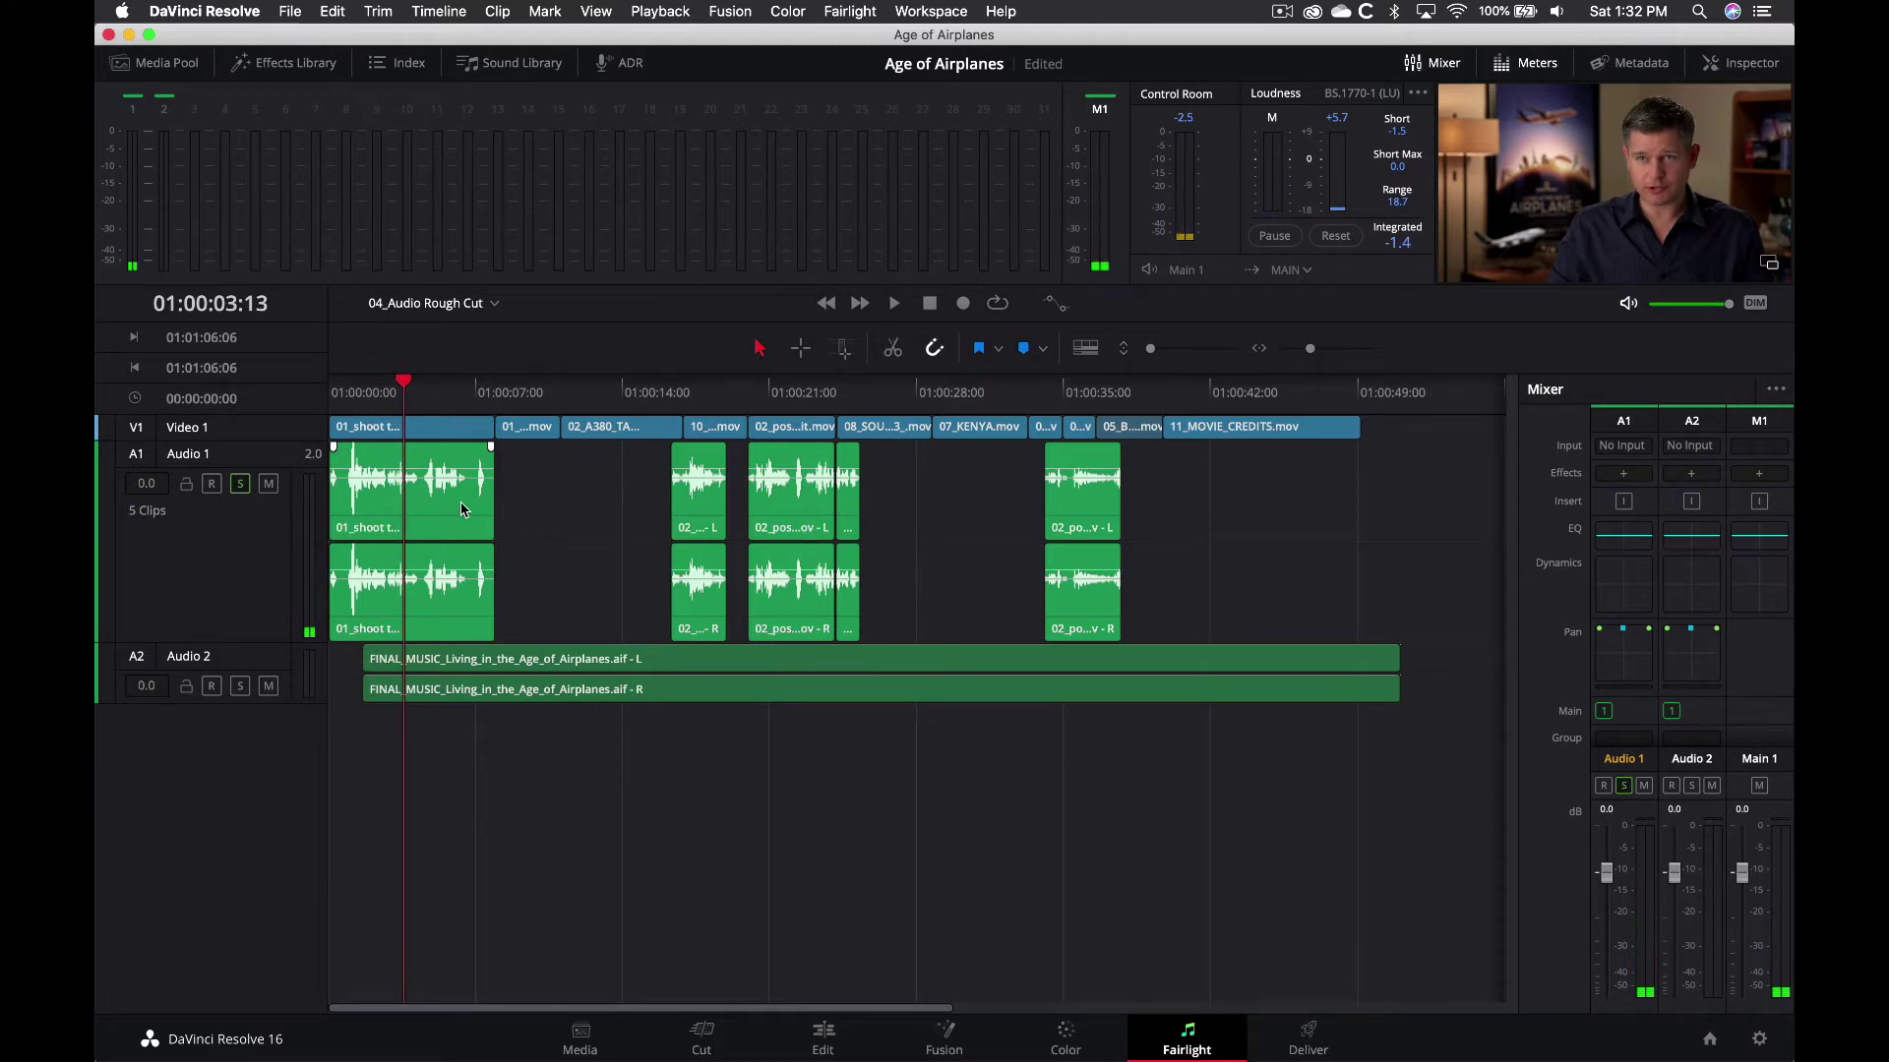
# Send the selected dialogue clip to RX6 via External Audio Process
pyautogui.rightClick(462, 508)
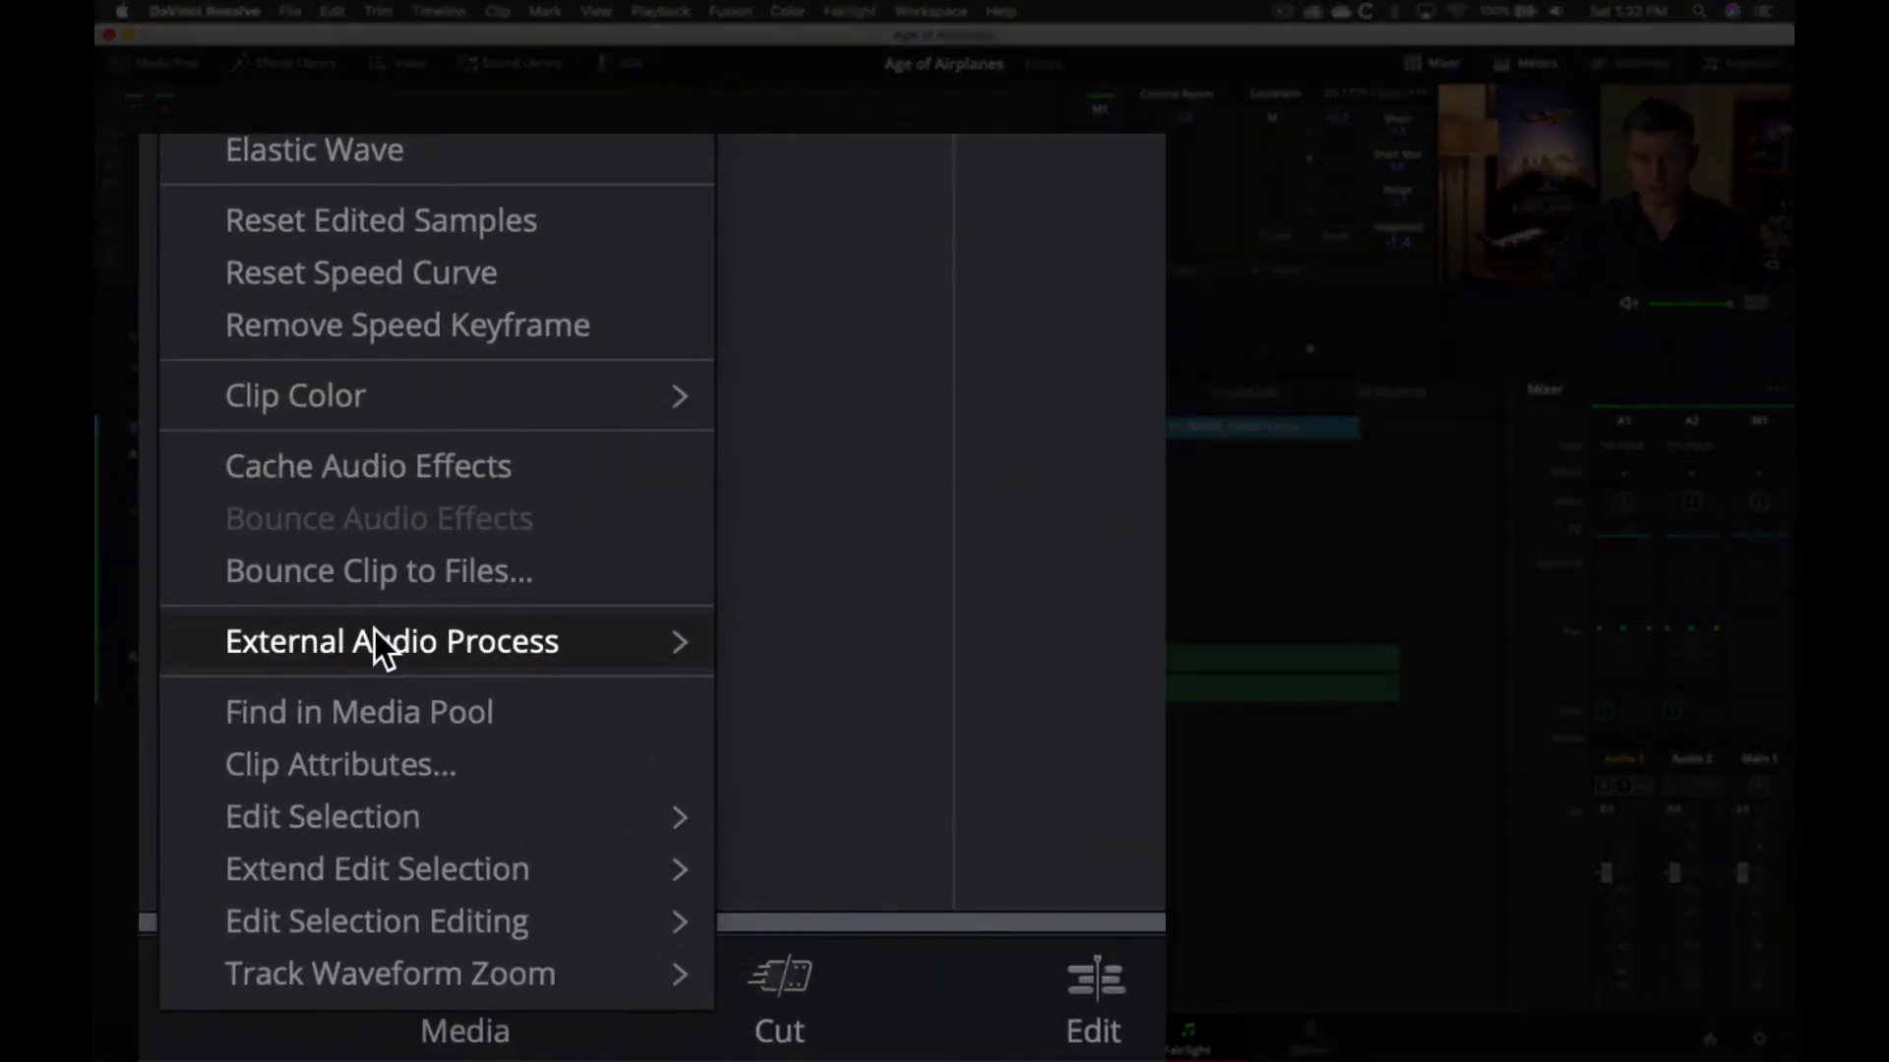
pyautogui.moveTo(380, 640)
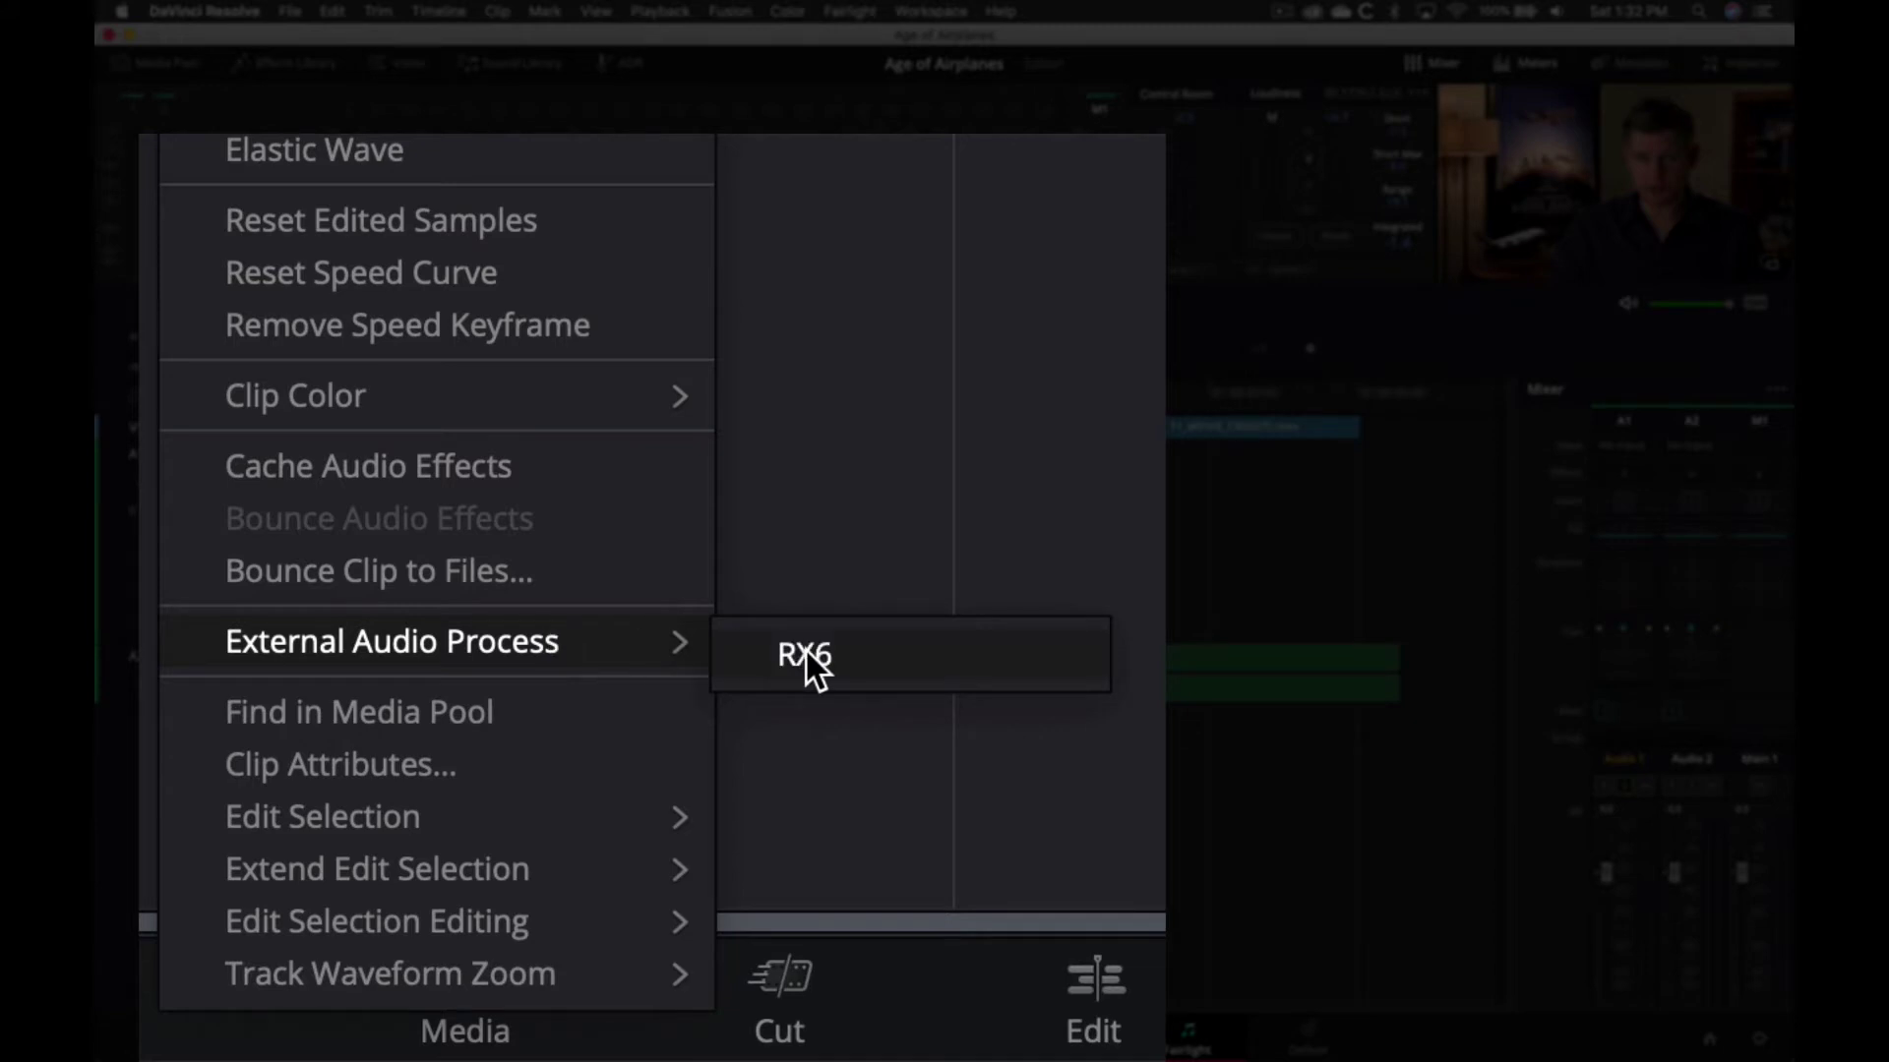
pyautogui.click(804, 654)
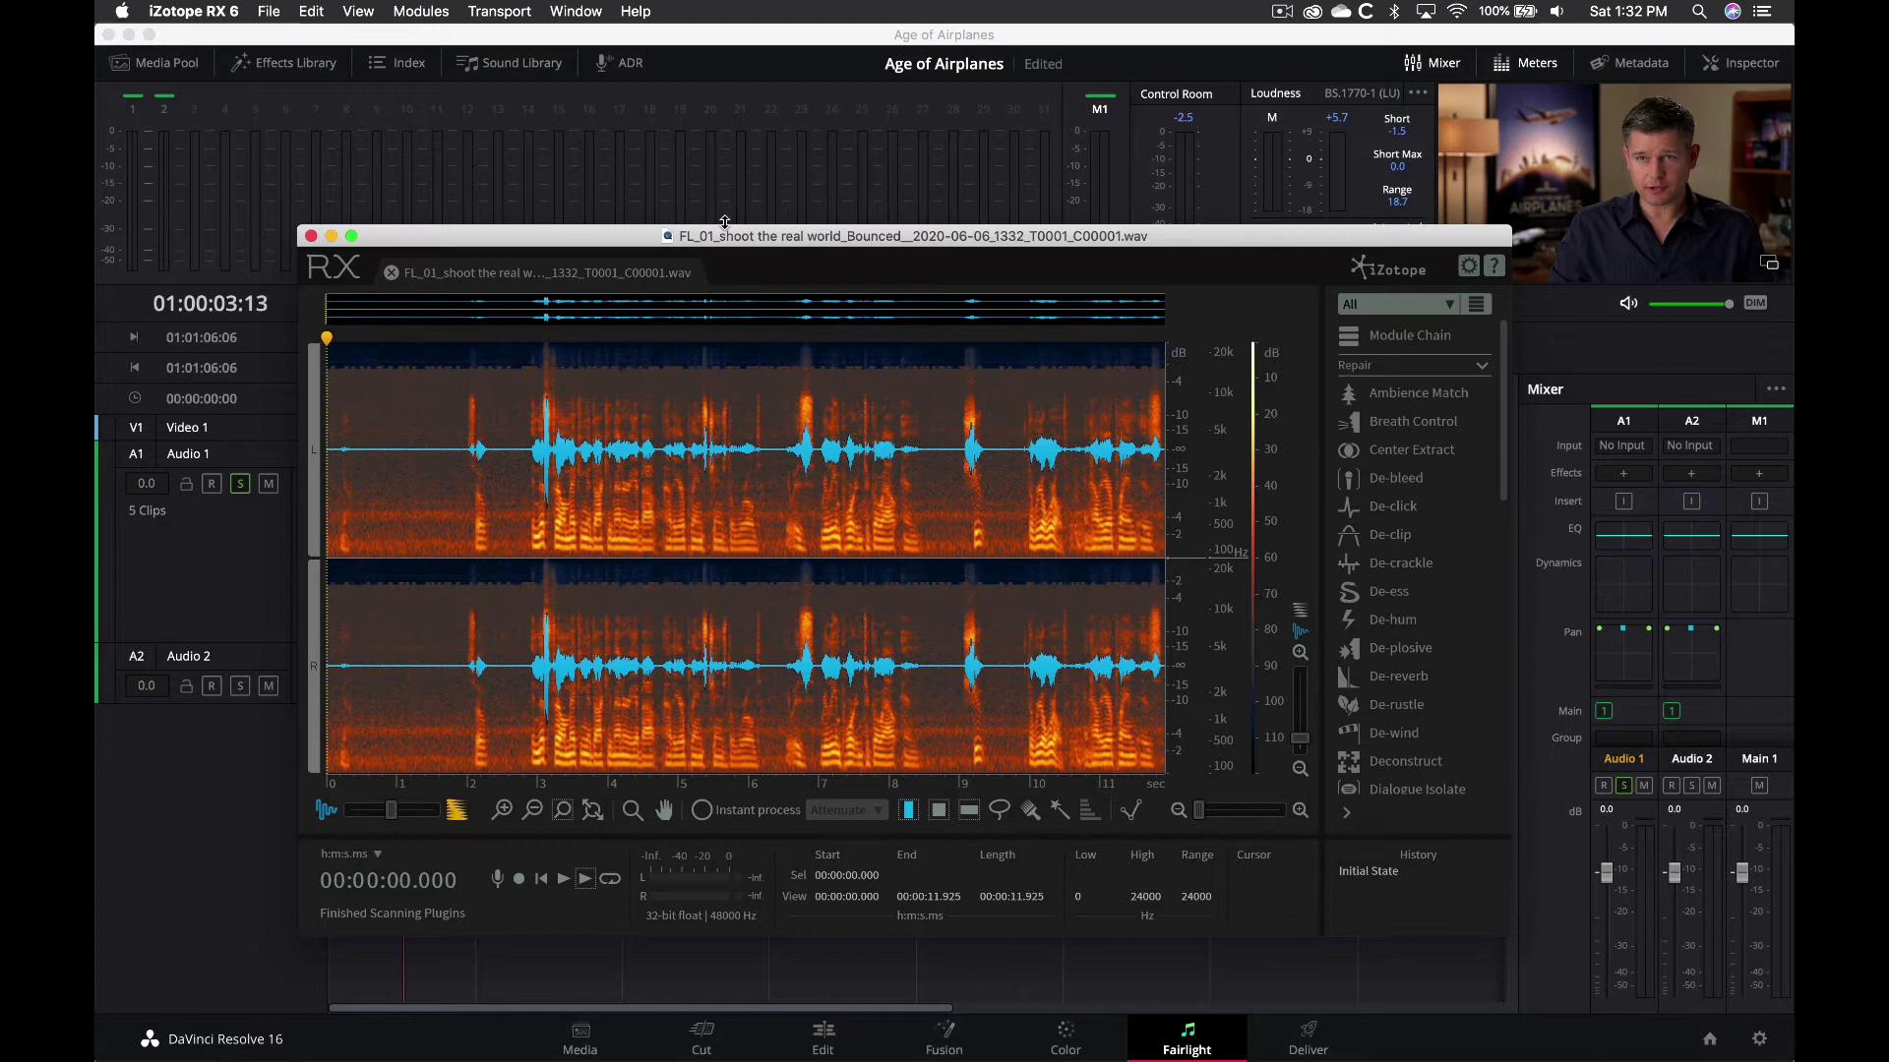
# Enlarge the RX window and repair the dialogue spike with Spectral Repair in Replace mode
pyautogui.moveTo(725, 222); pyautogui.dragTo(721, 39)
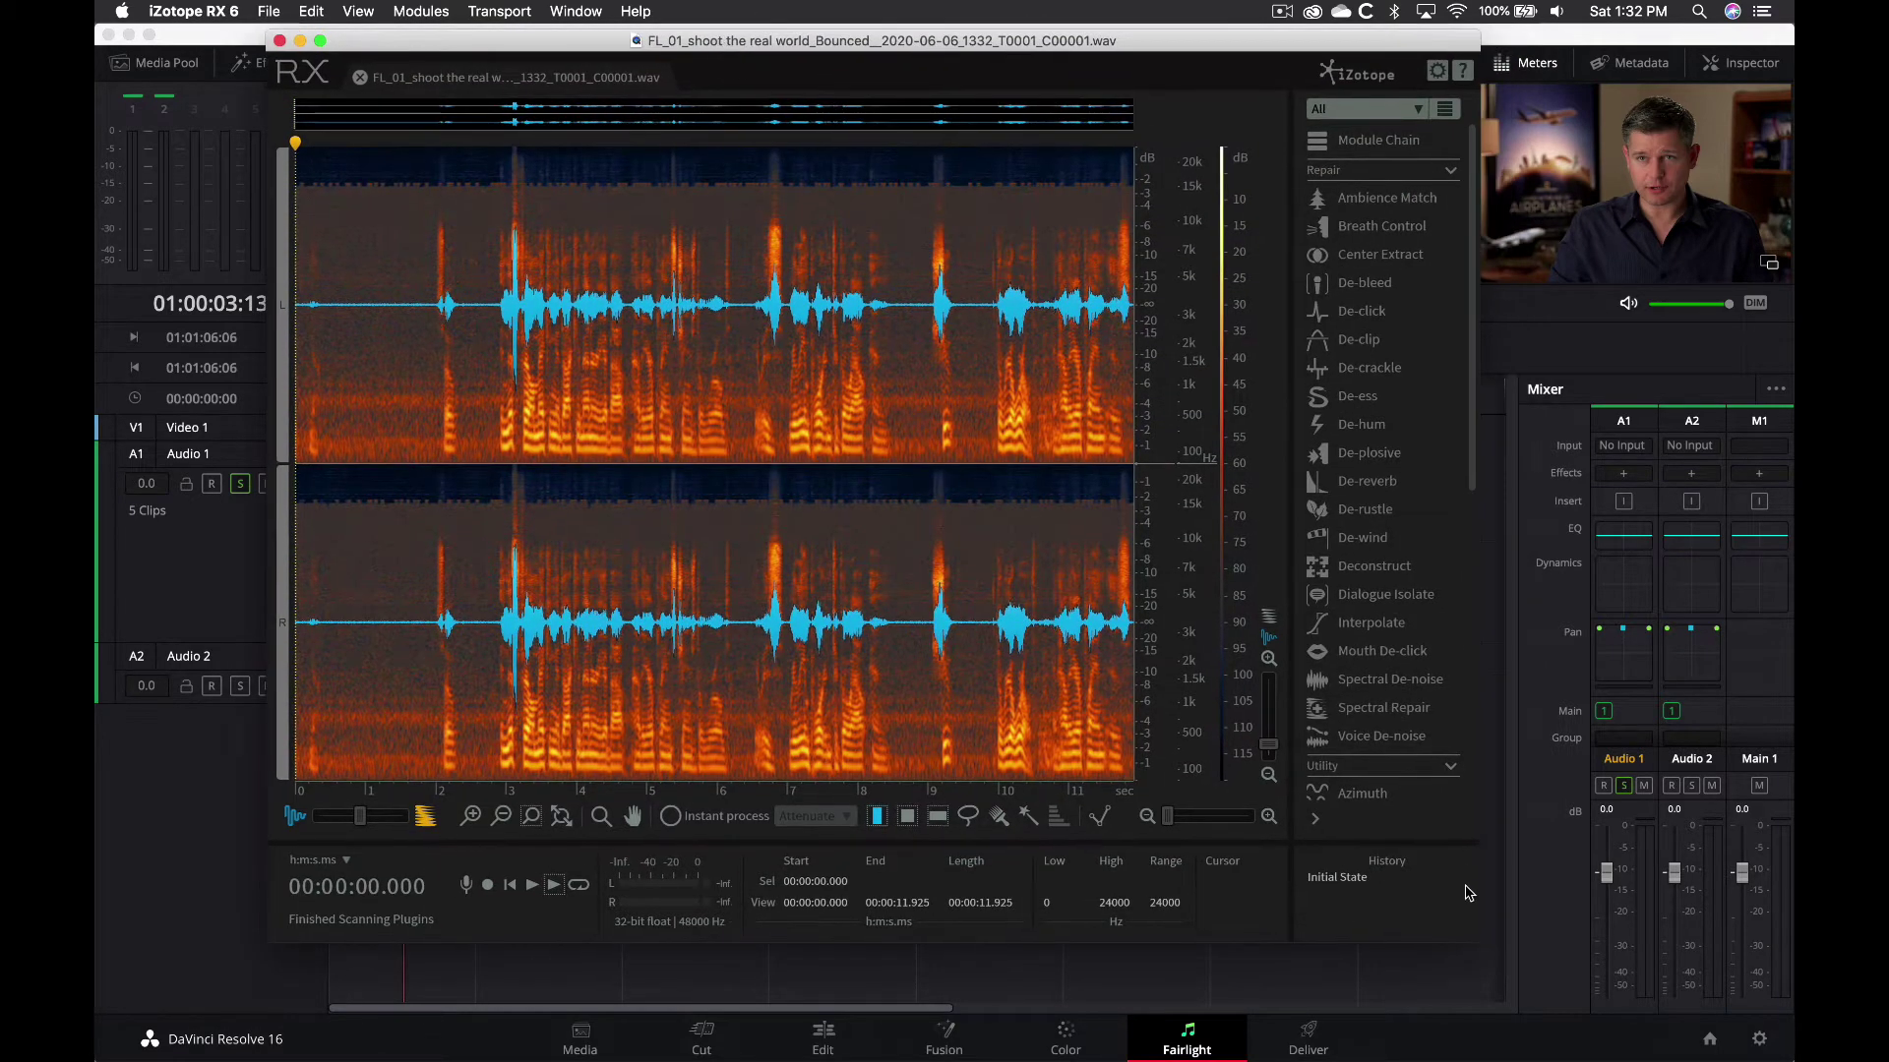
pyautogui.moveTo(1469, 938); pyautogui.dragTo(1526, 1023)
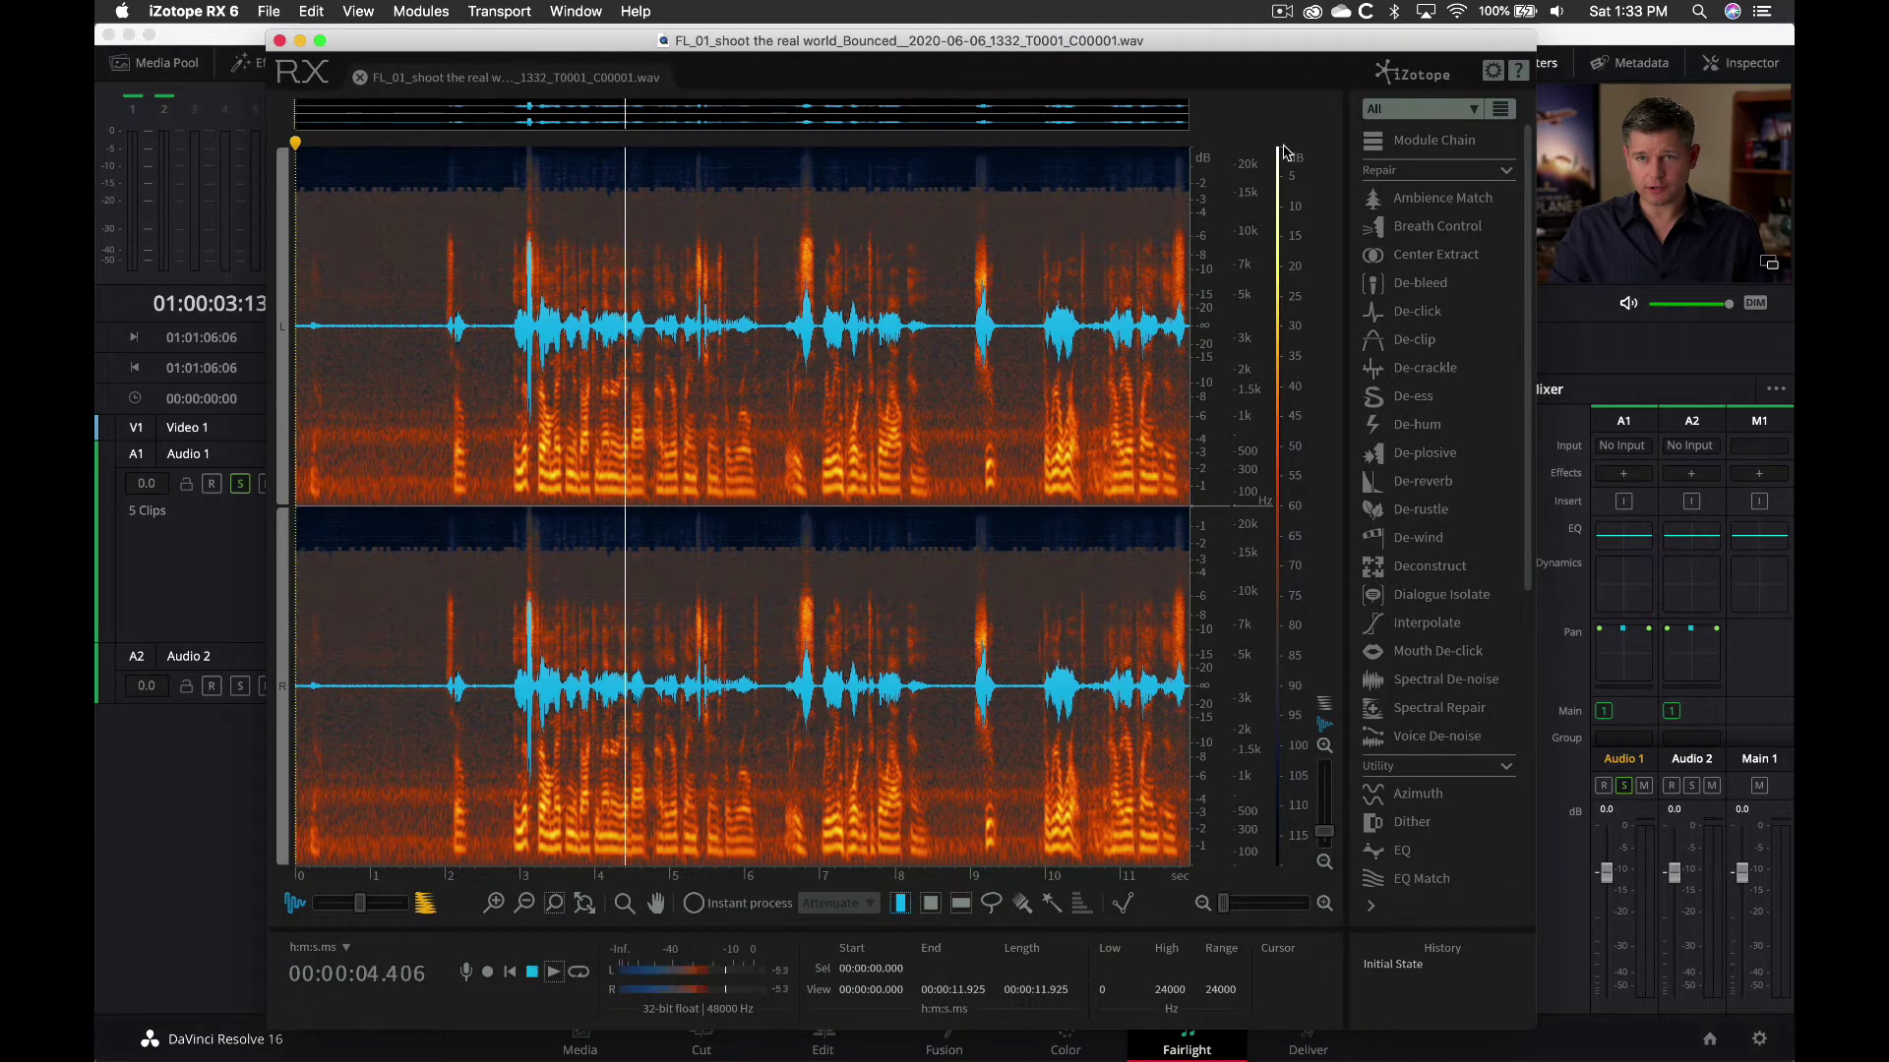
pyautogui.scroll(-2, 1436, 669)
pyautogui.click(1438, 650)
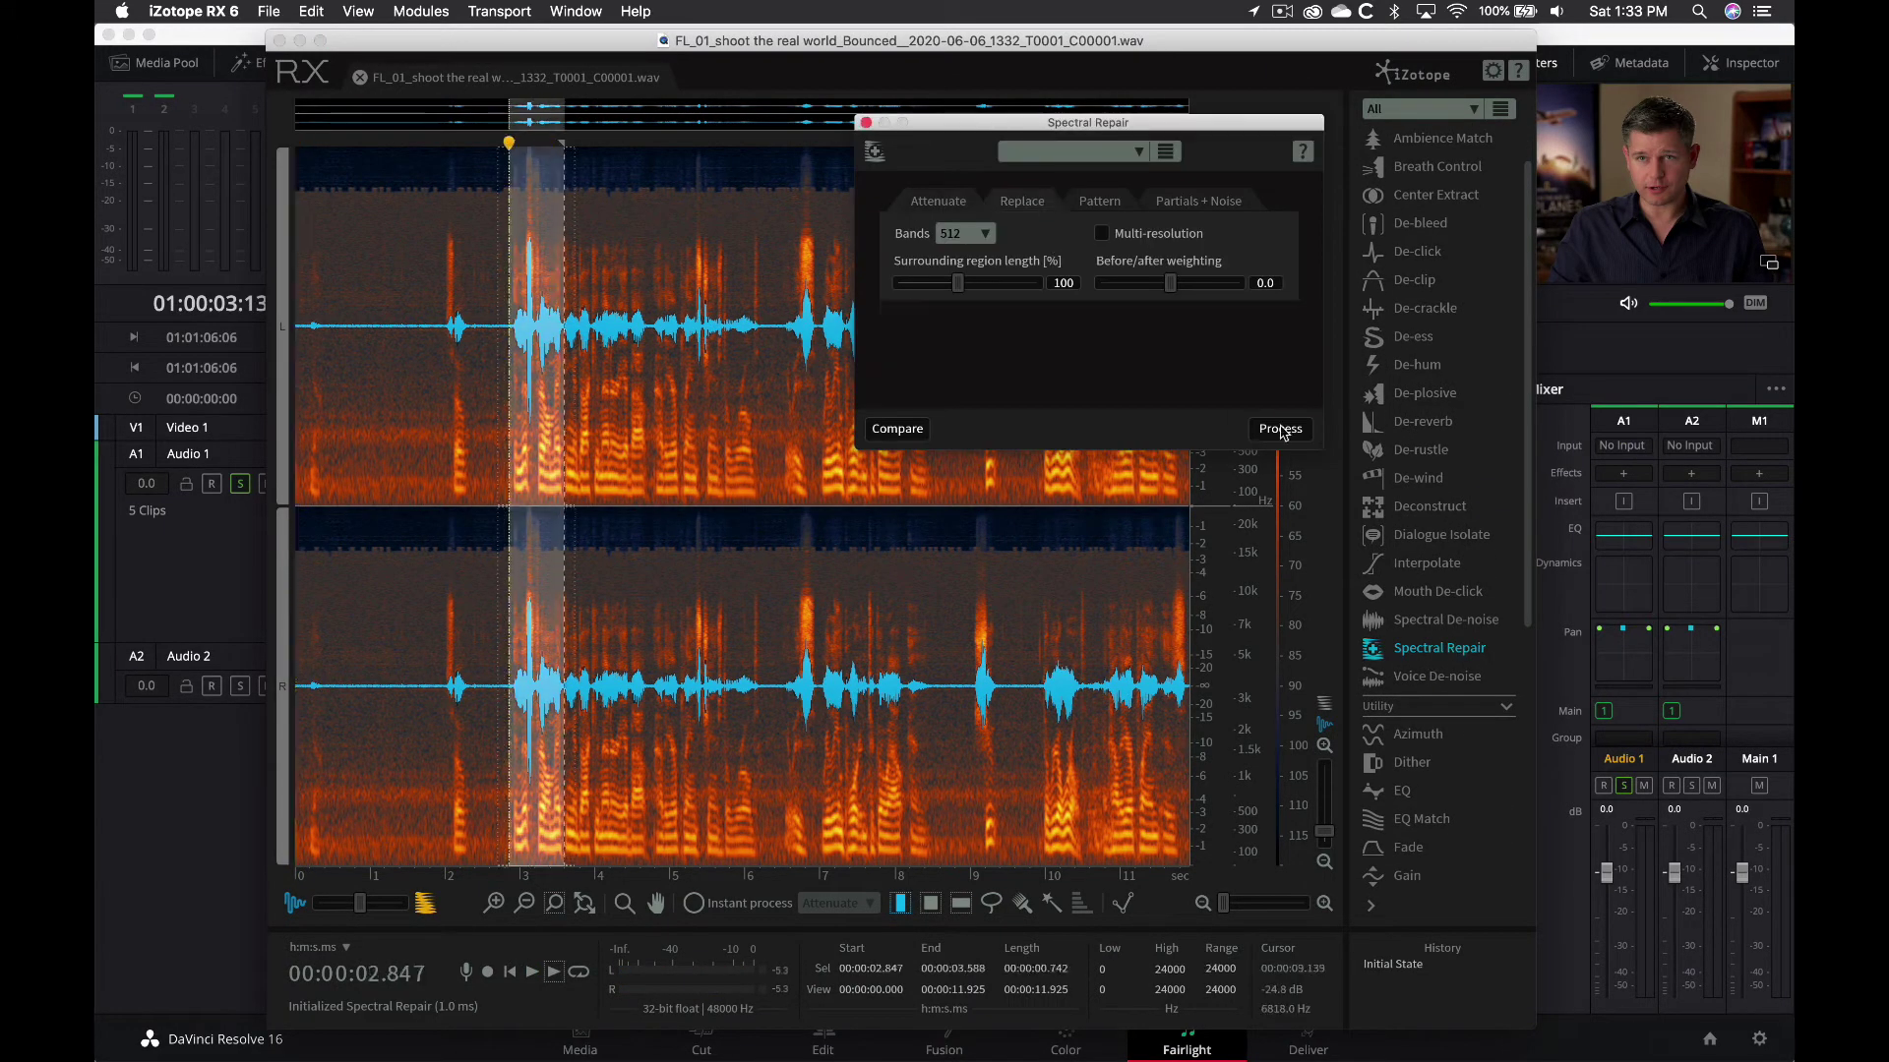
pyautogui.click(1280, 429)
pyautogui.click(467, 393)
pyautogui.press('space')
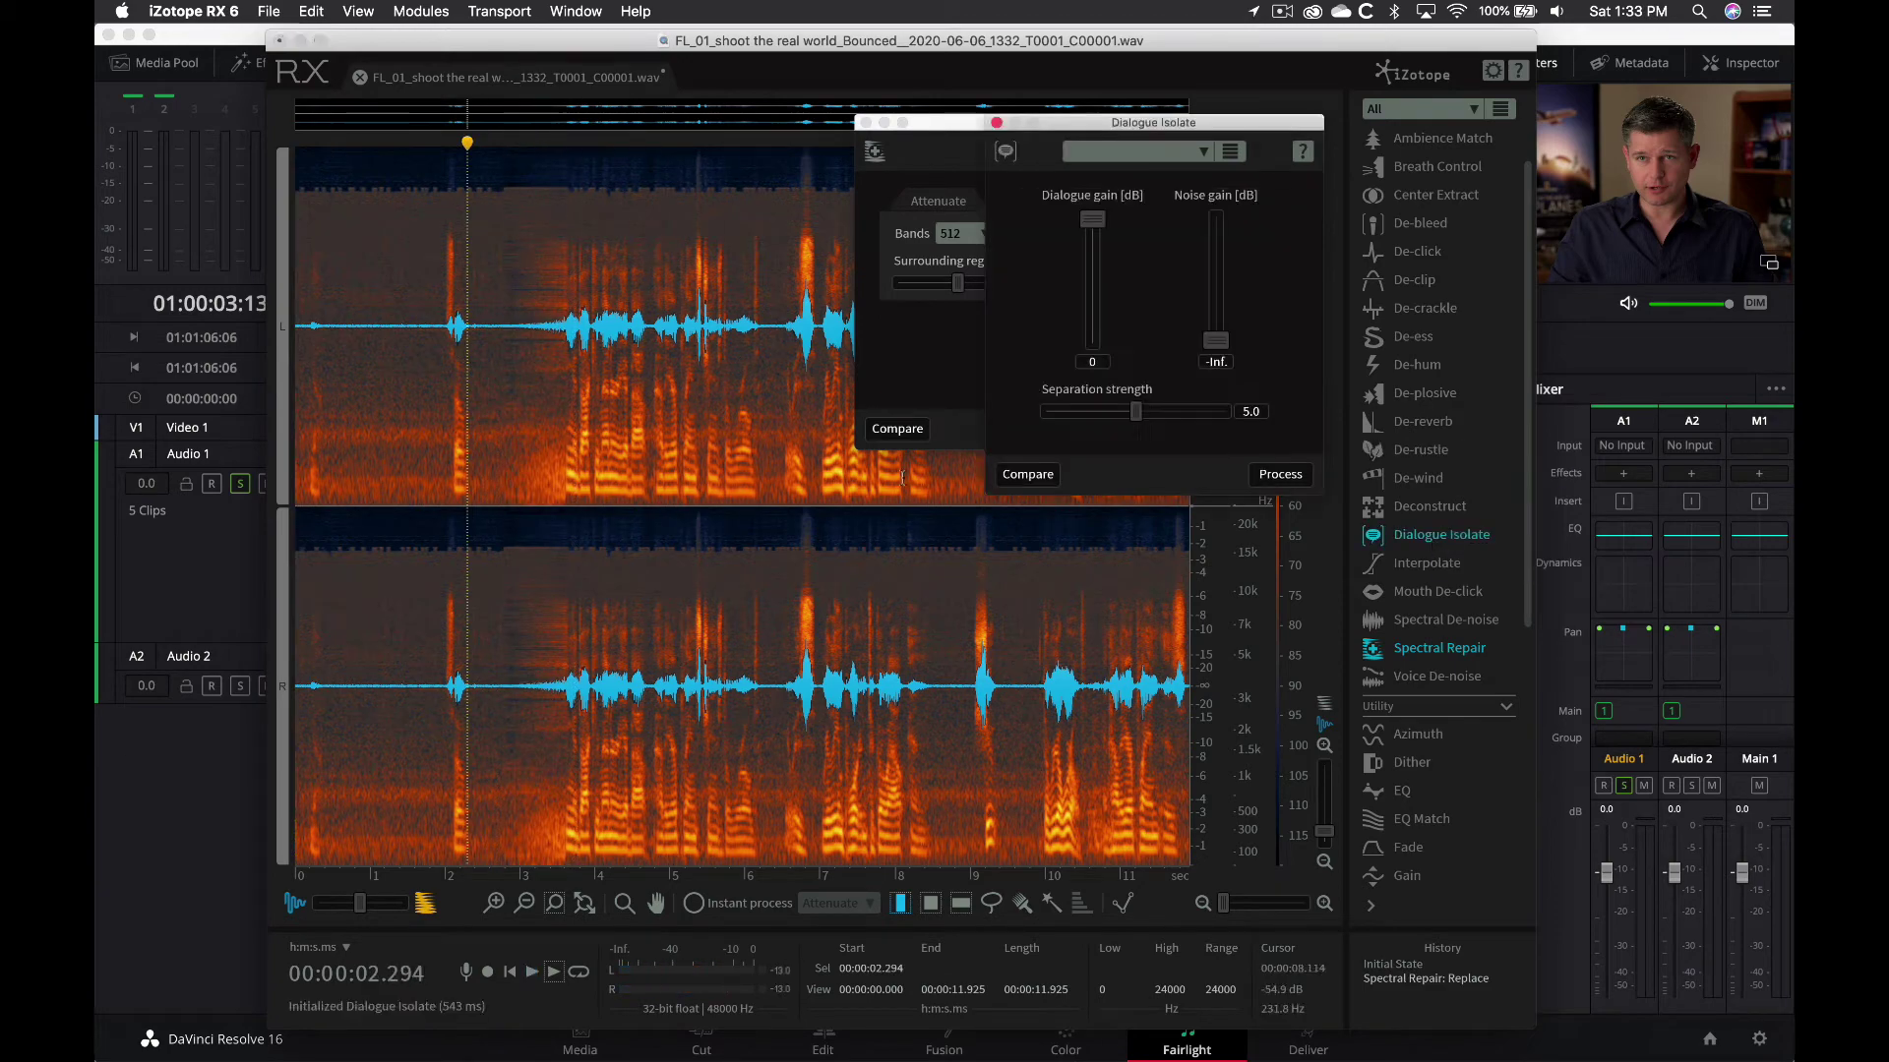
# Apply an EQ with deep notches on bands 3–6, process it, then return to Resolve
pyautogui.click(425, 472)
pyautogui.click(1425, 308)
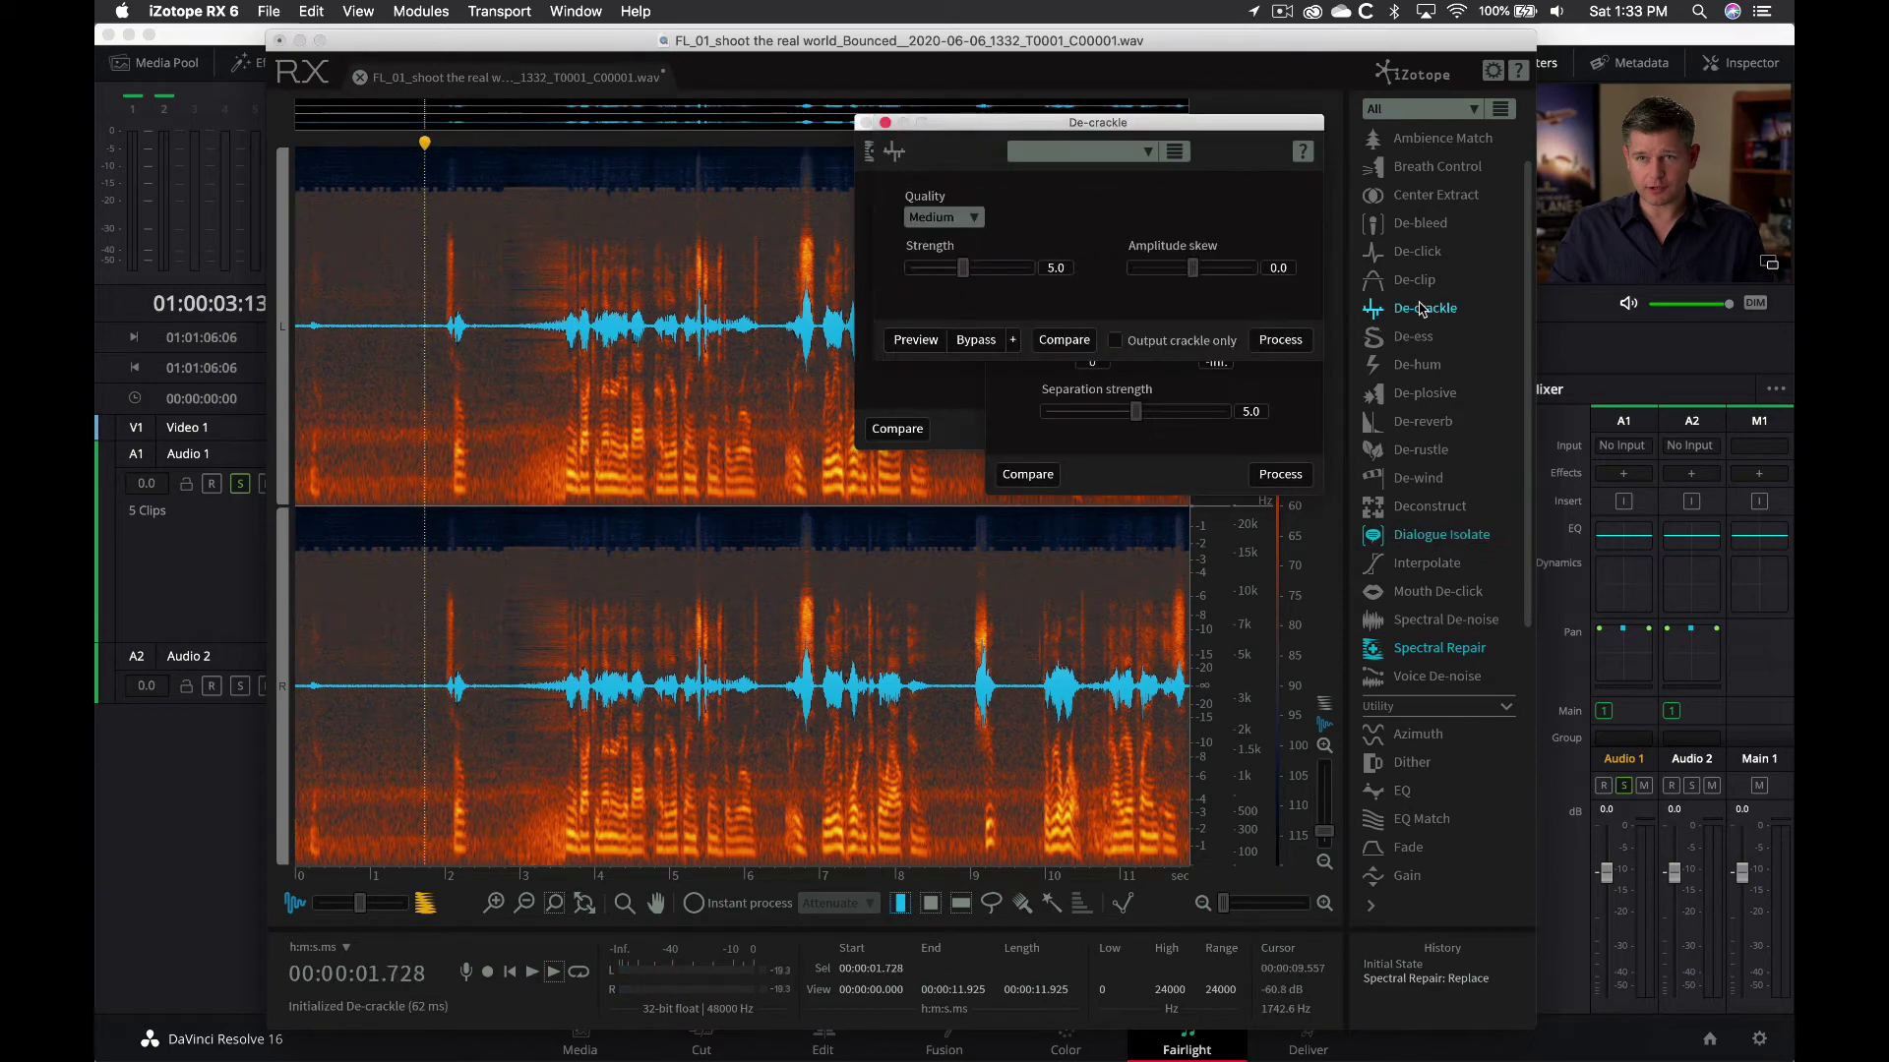
pyautogui.click(1402, 791)
pyautogui.moveTo(839, 323); pyautogui.dragTo(839, 440)
pyautogui.moveTo(1020, 323); pyautogui.dragTo(1020, 479)
pyautogui.moveTo(1231, 322); pyautogui.dragTo(1231, 430)
pyautogui.press('space')
pyautogui.moveTo(1107, 323); pyautogui.dragTo(1118, 472)
pyautogui.click(1280, 646)
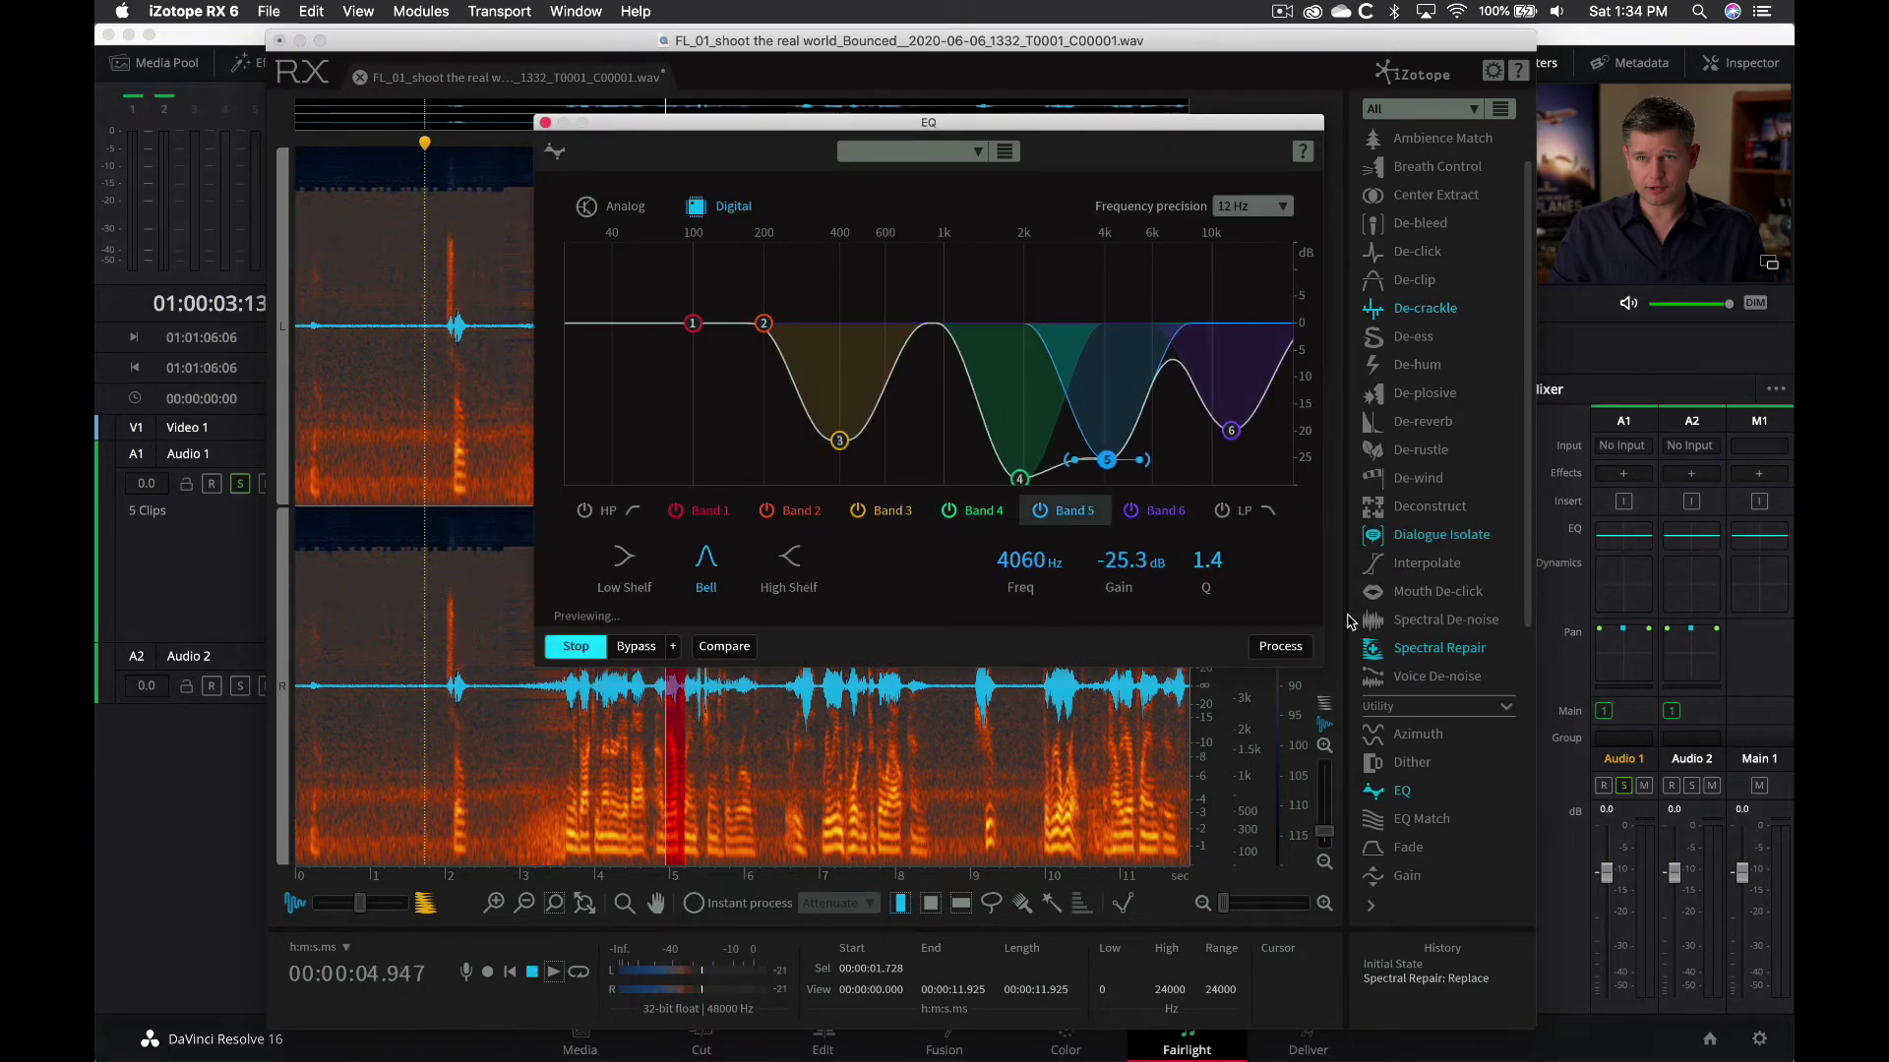
pyautogui.click(591, 236)
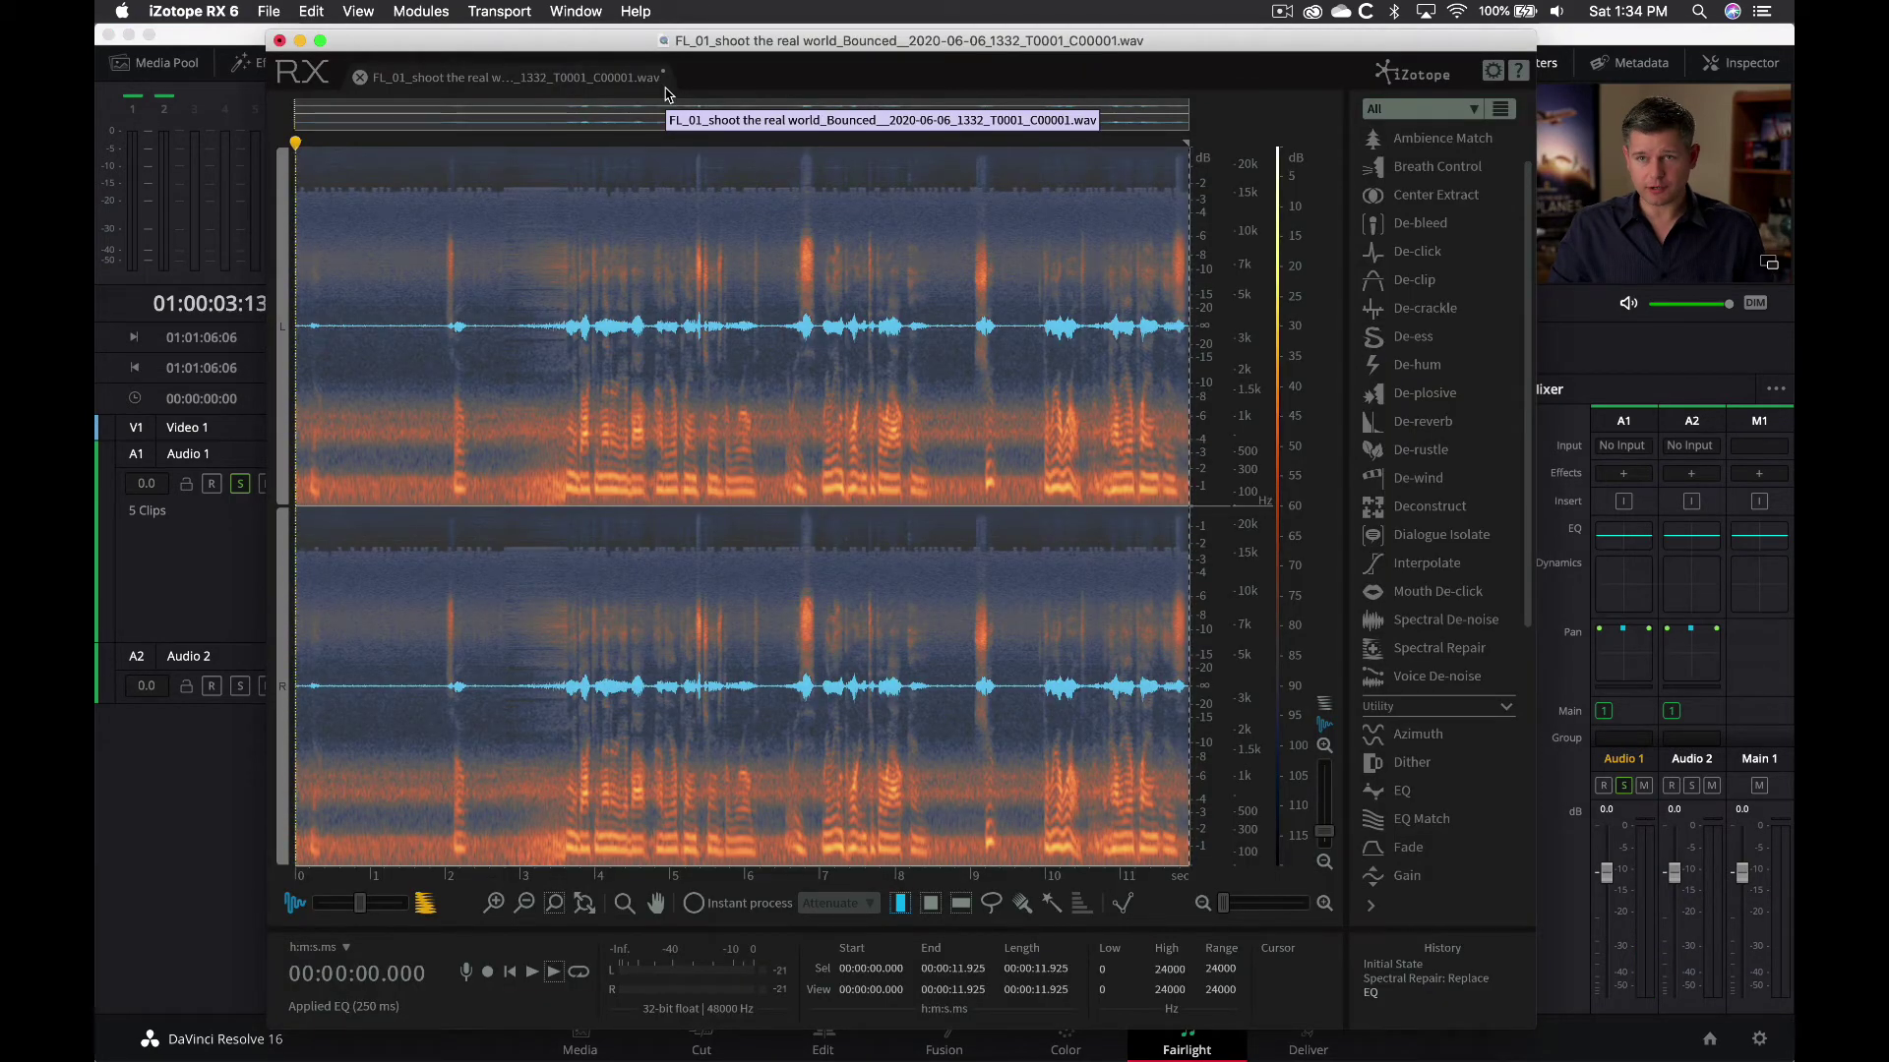
pyautogui.press('super+Tab')
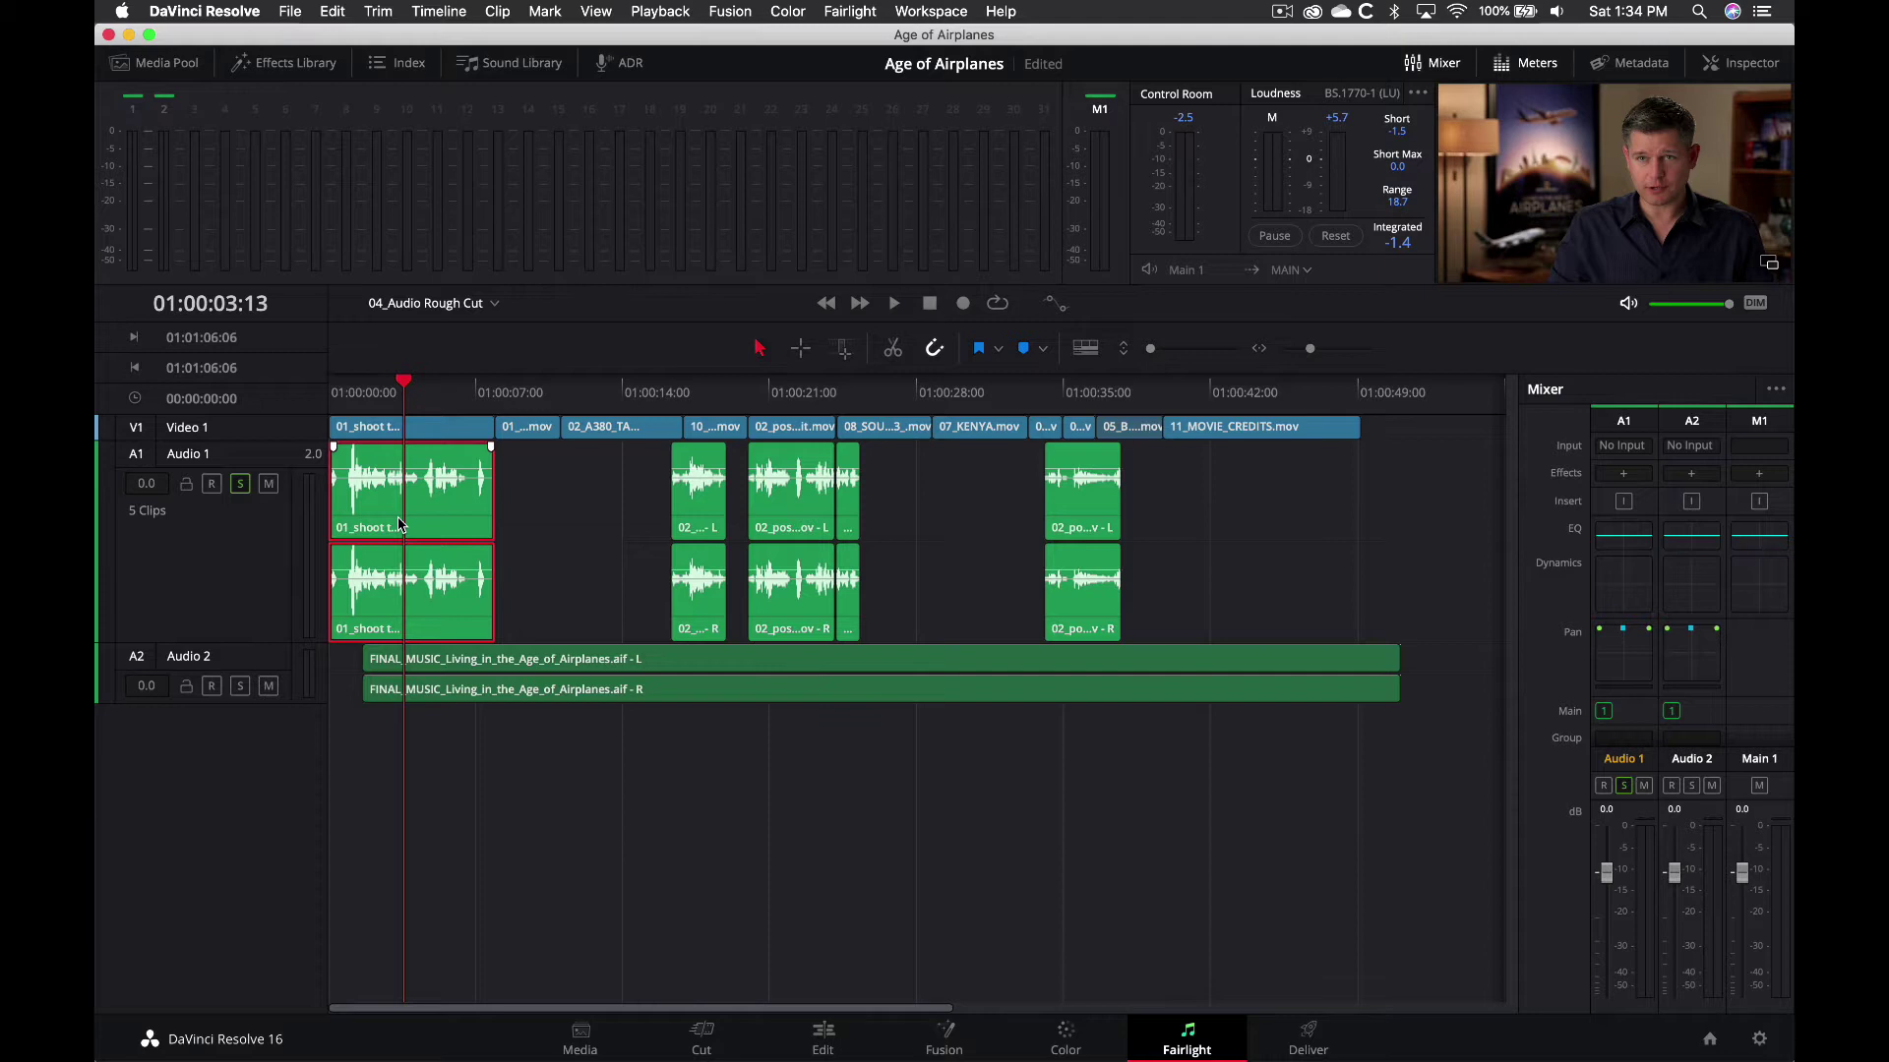
# Zoom the timeline in, play the first dialogue clip from near its start, then return to RX 6
pyautogui.scroll(2, 400, 526)
pyautogui.click(409, 392)
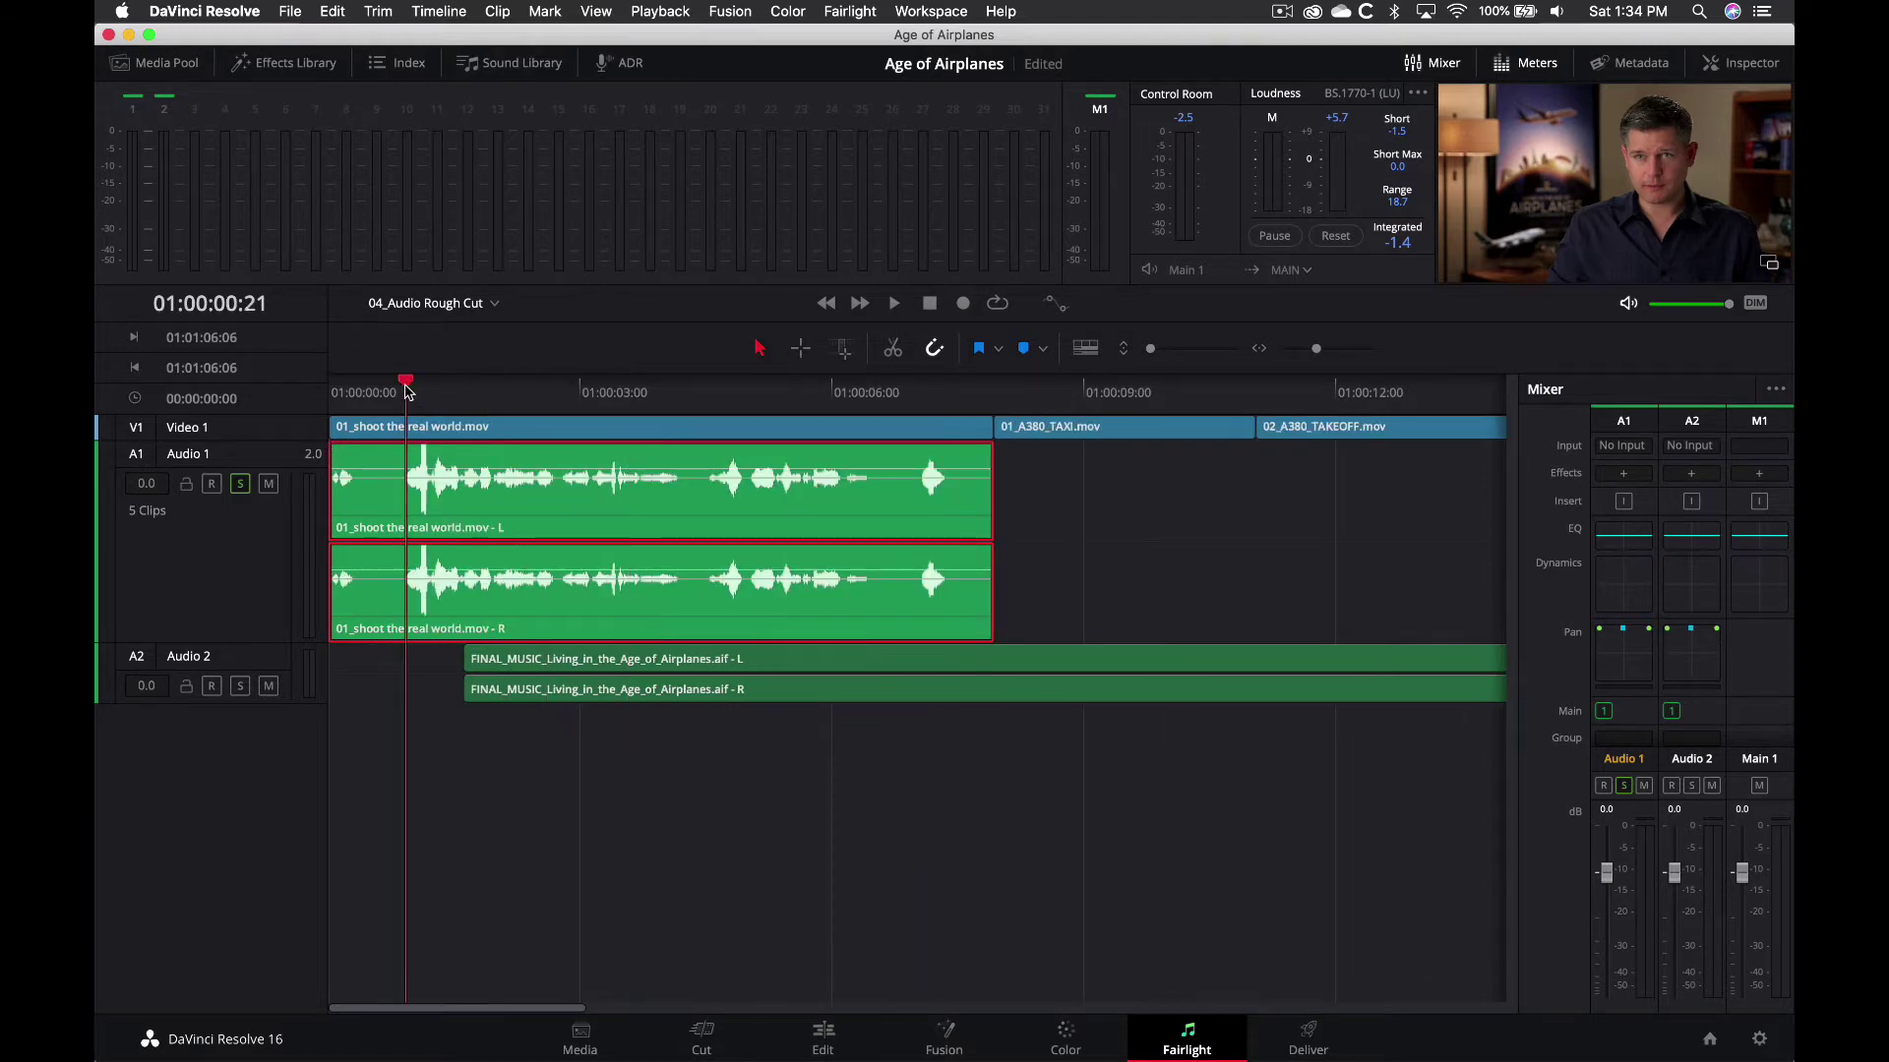
pyautogui.press('space')
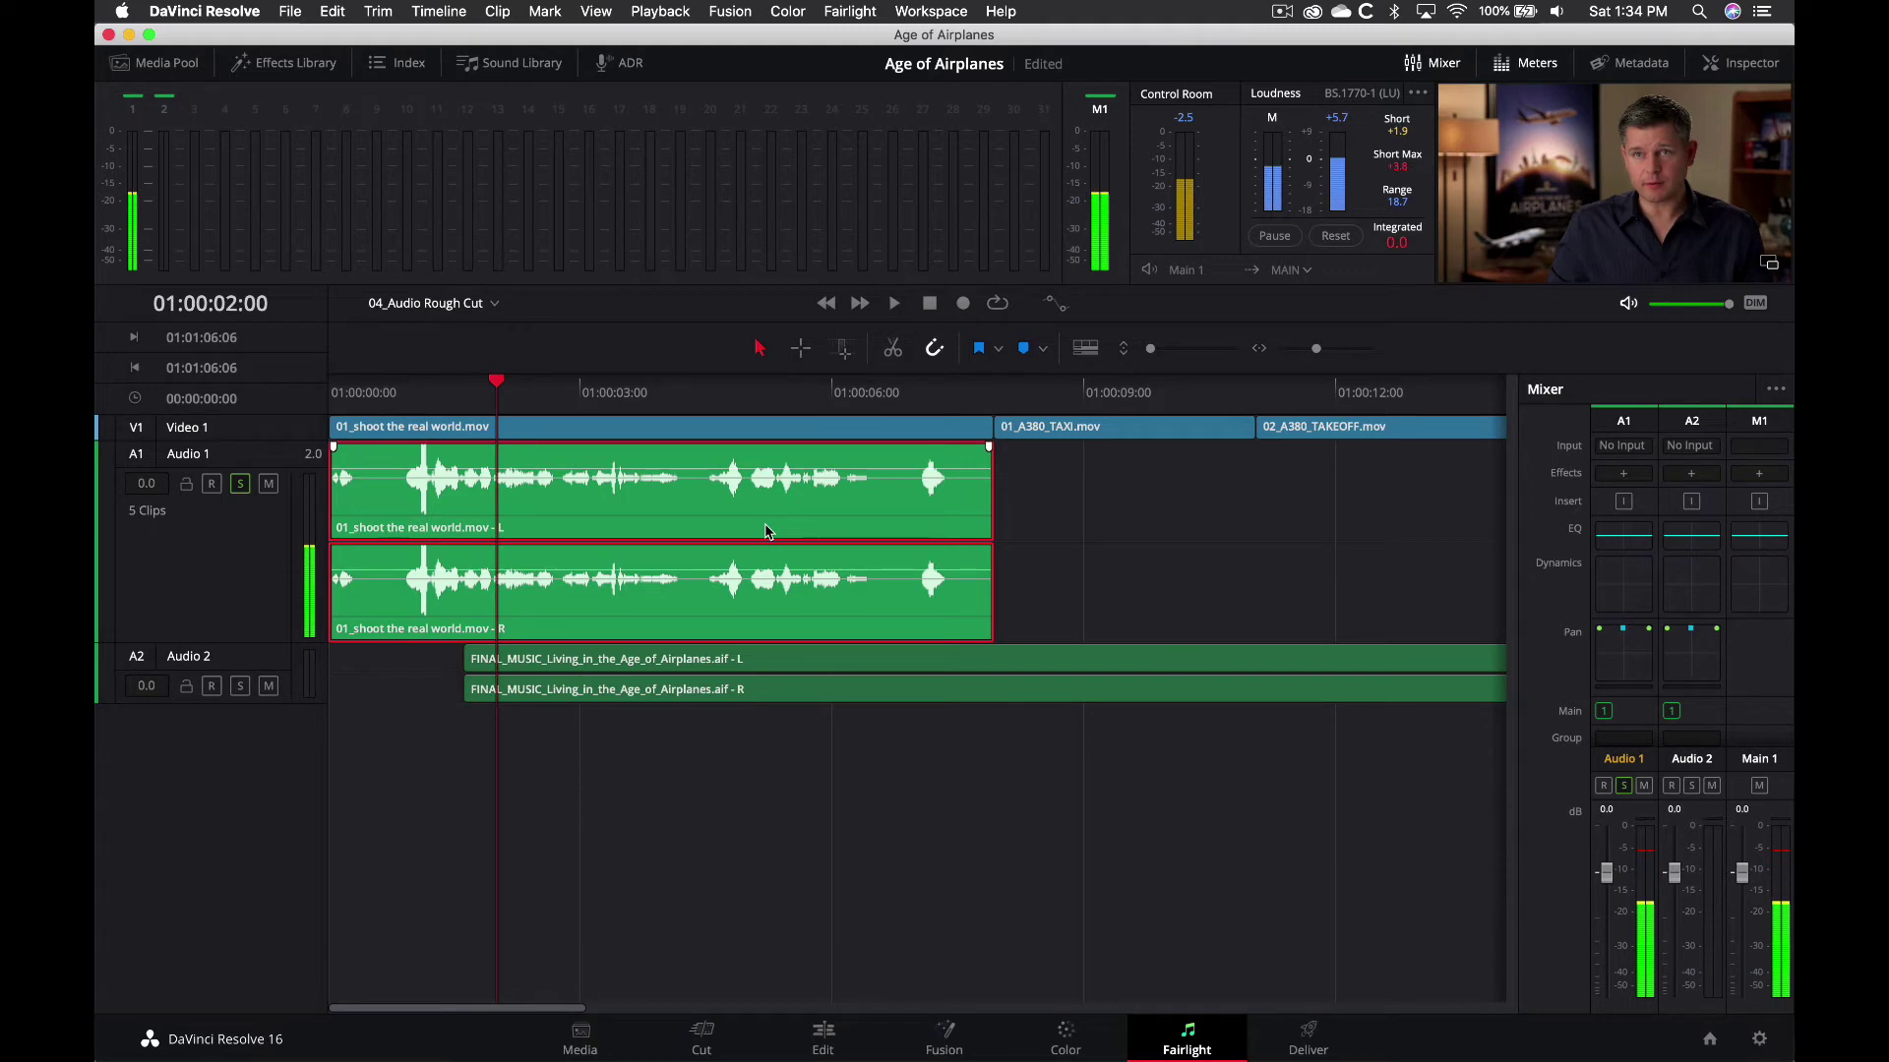
pyautogui.press('super+Tab')
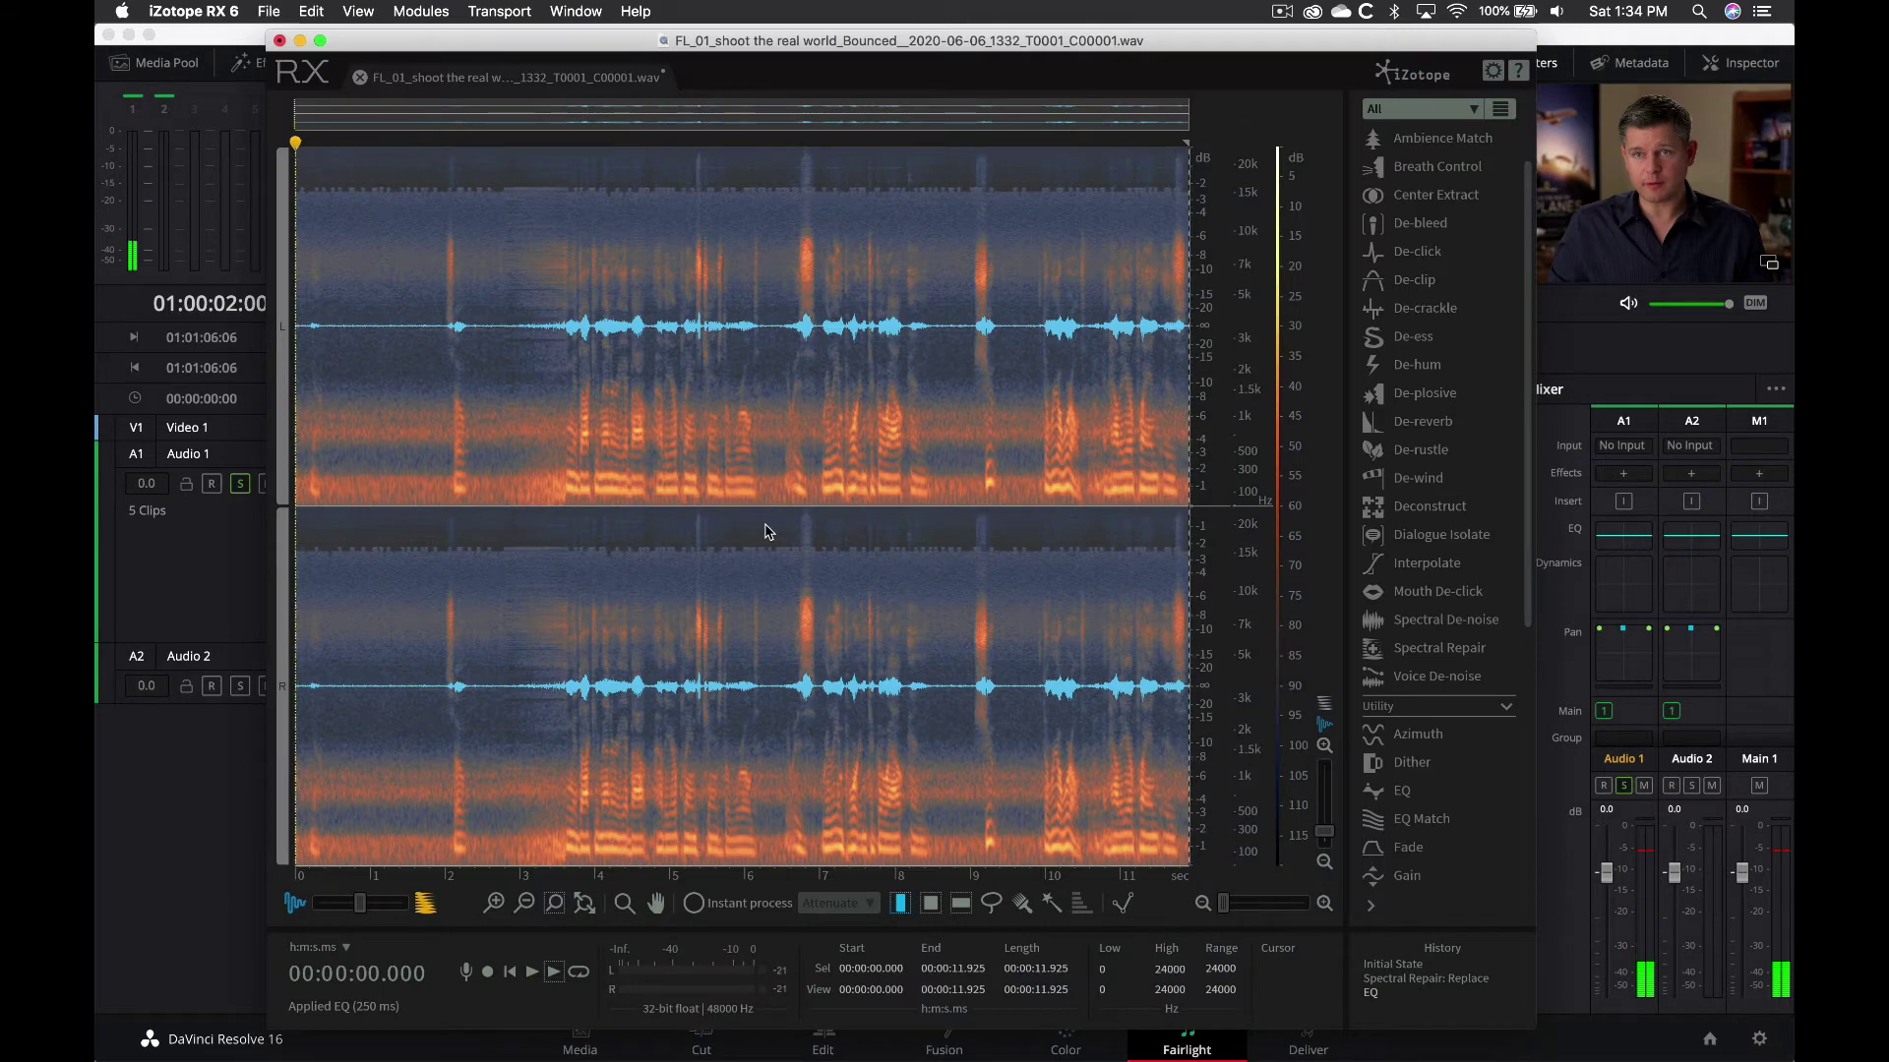
# Save the processed file in RX 6 with Cmd+S and switch back to Resolve
pyautogui.press('super+s')
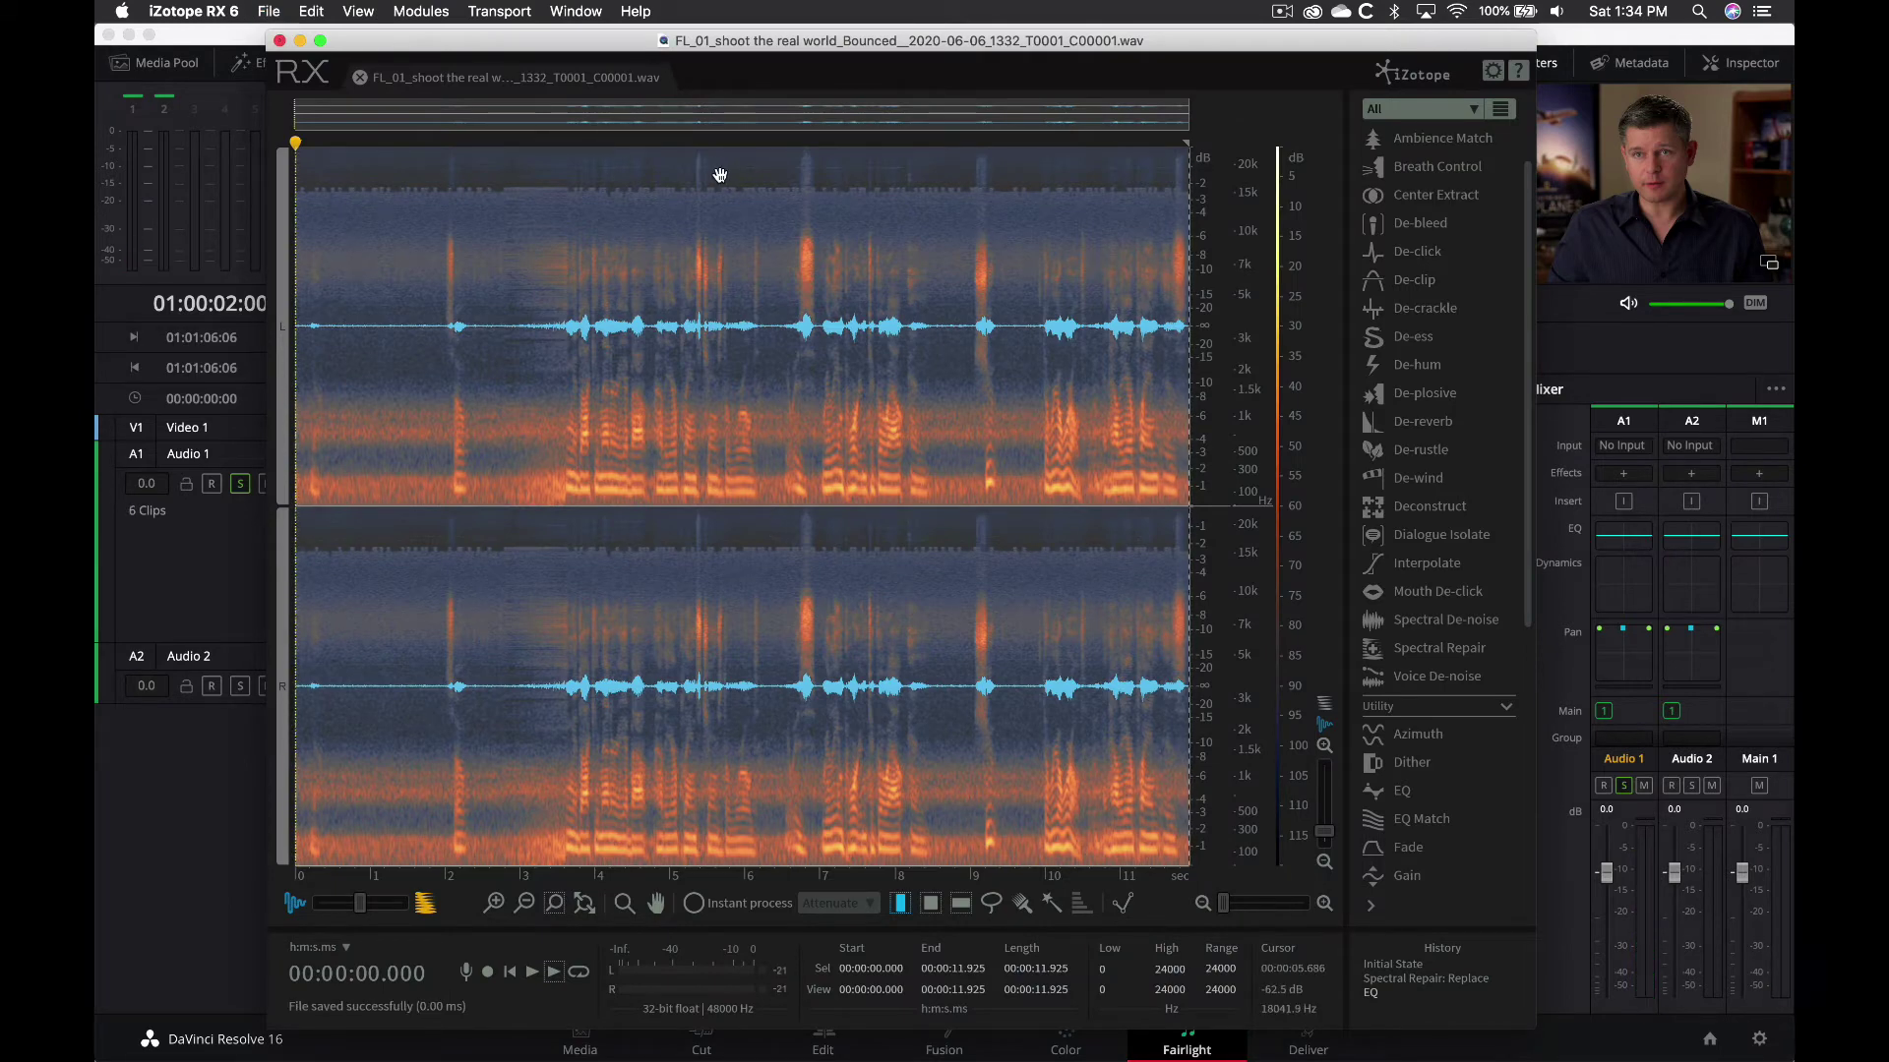
pyautogui.press('super+Tab')
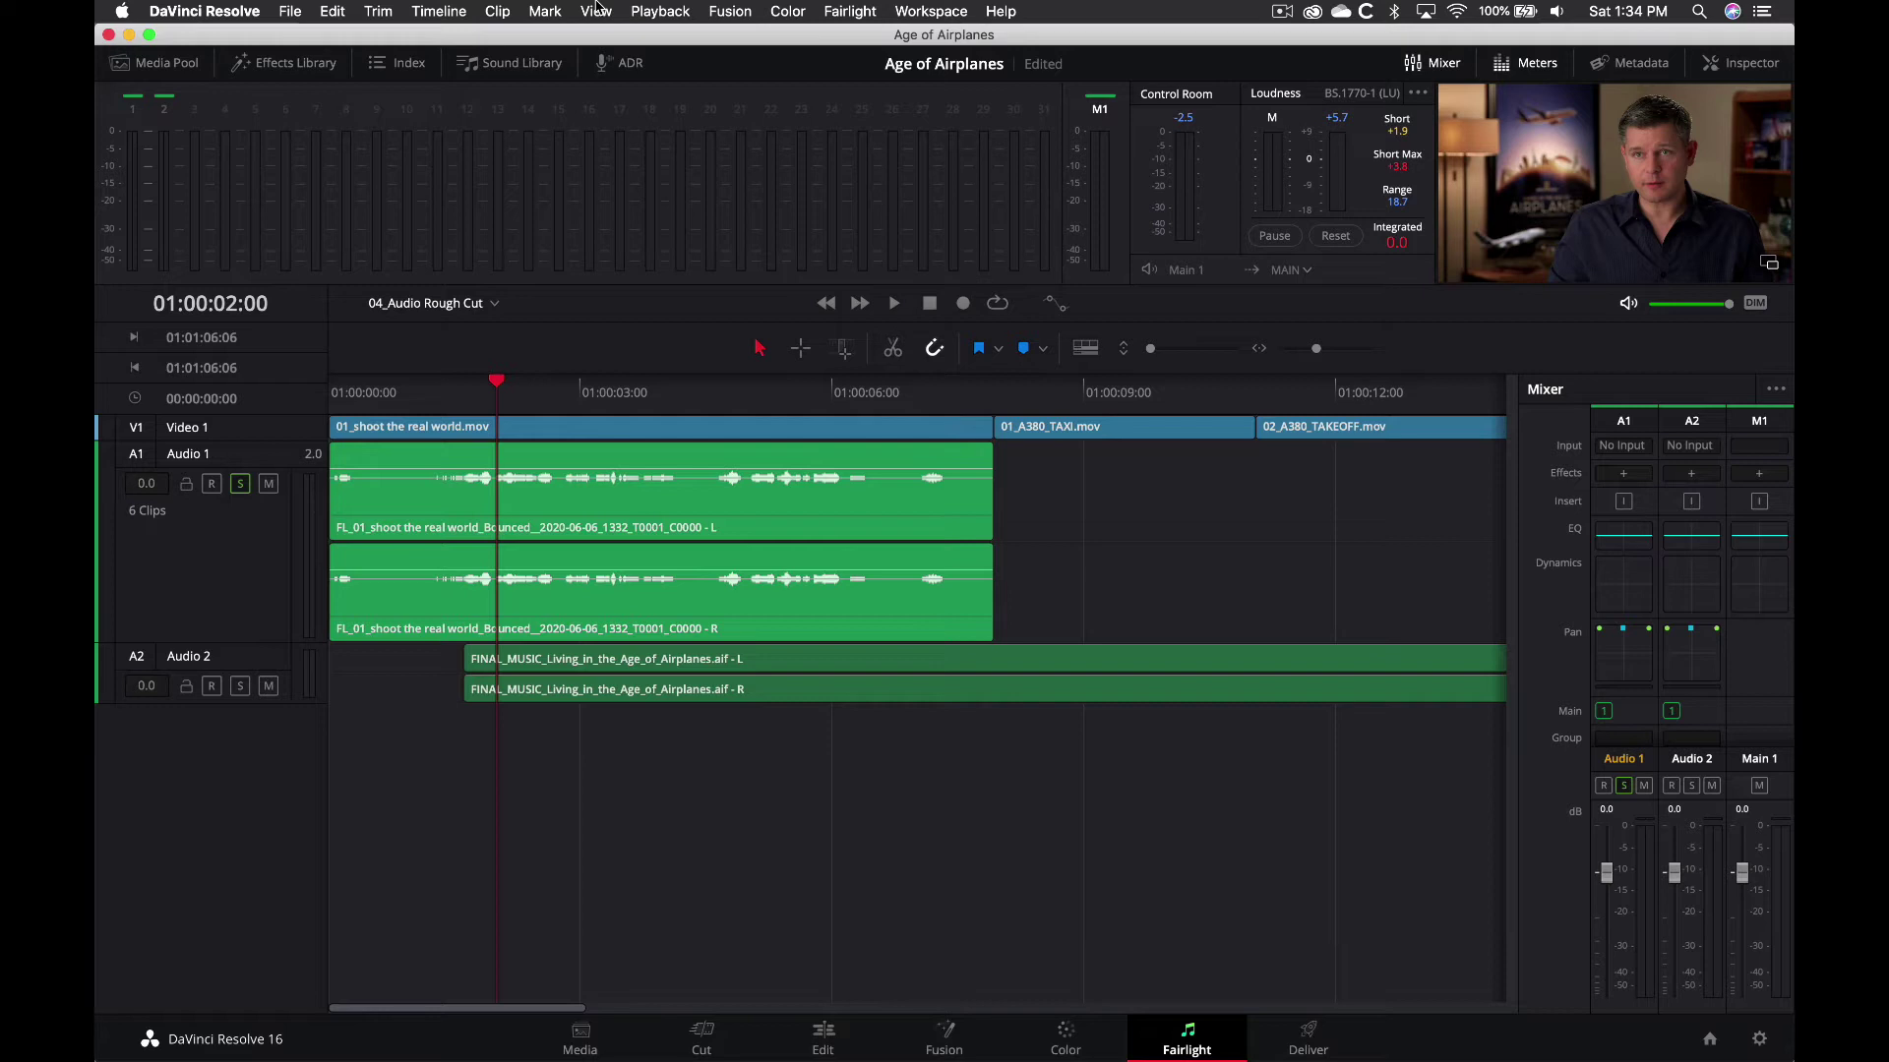
# Enable View > Show Audio Track Layers to reveal FL_01 above the original, then deselect the clips
pyautogui.click(597, 9)
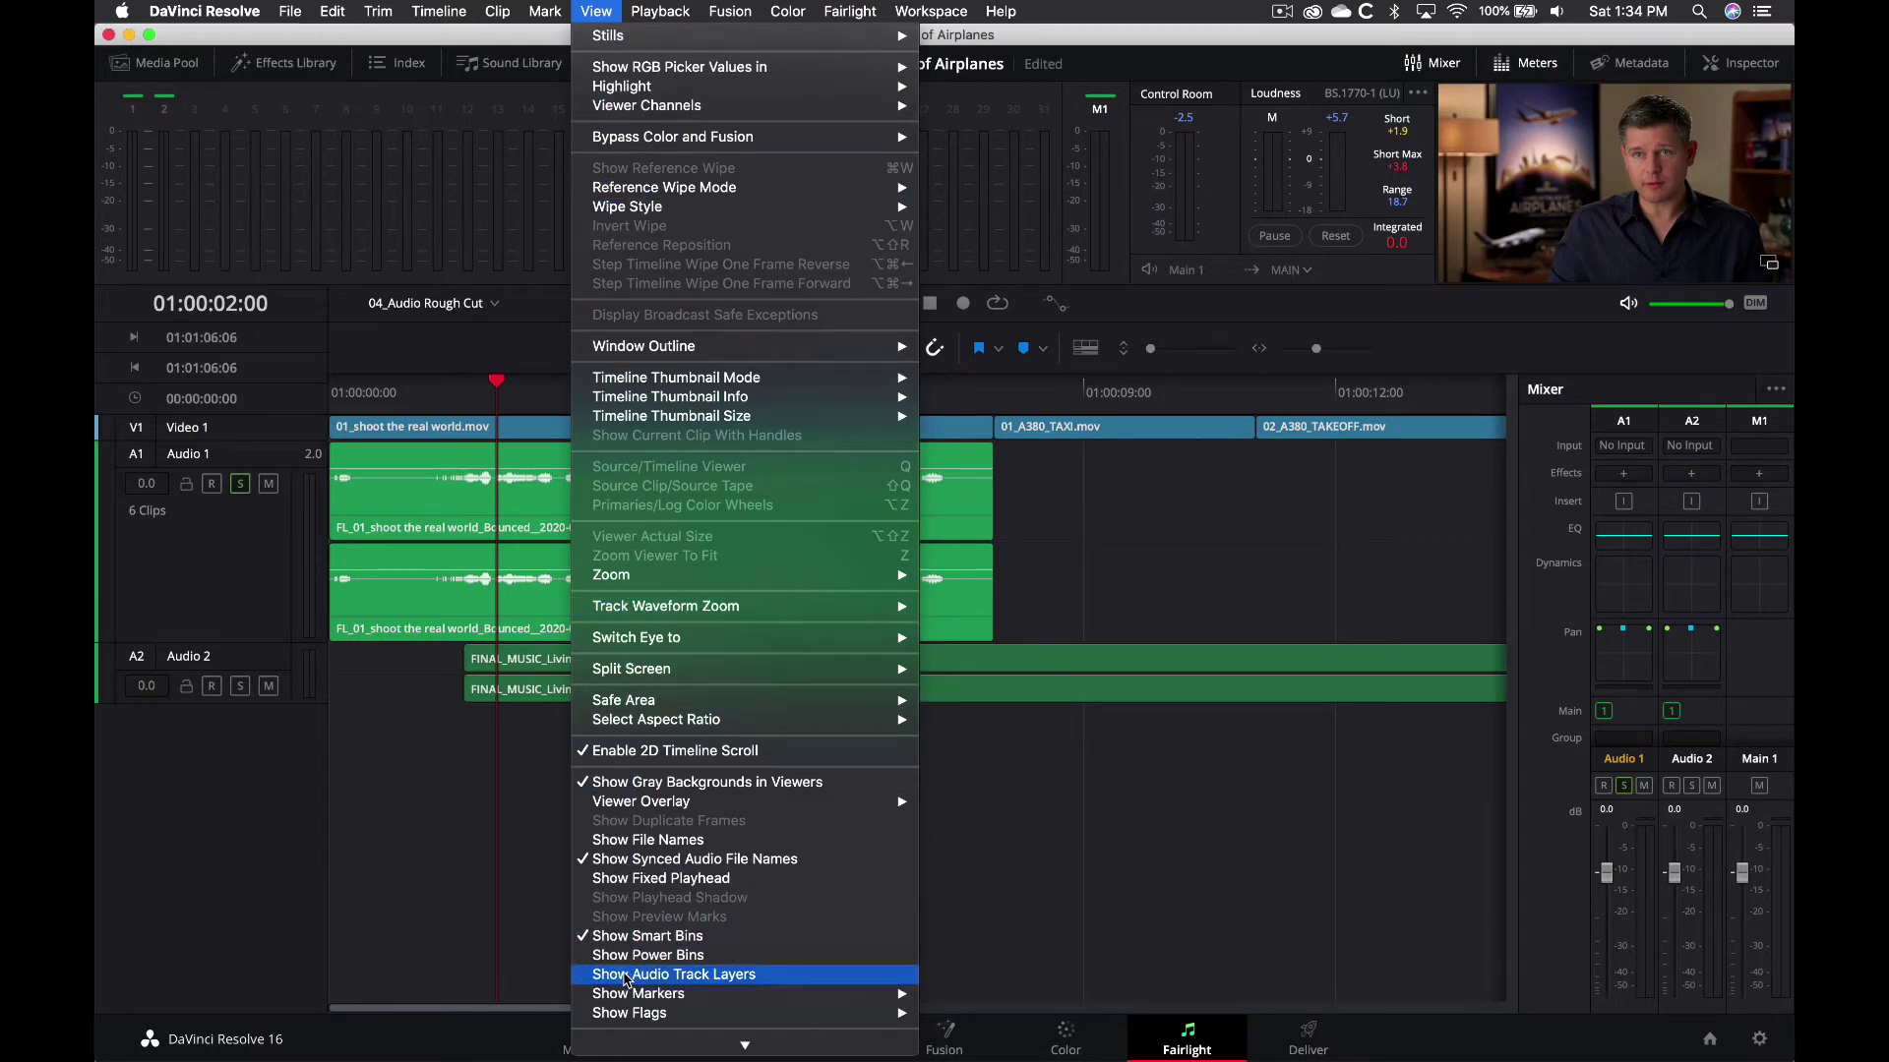
pyautogui.click(625, 974)
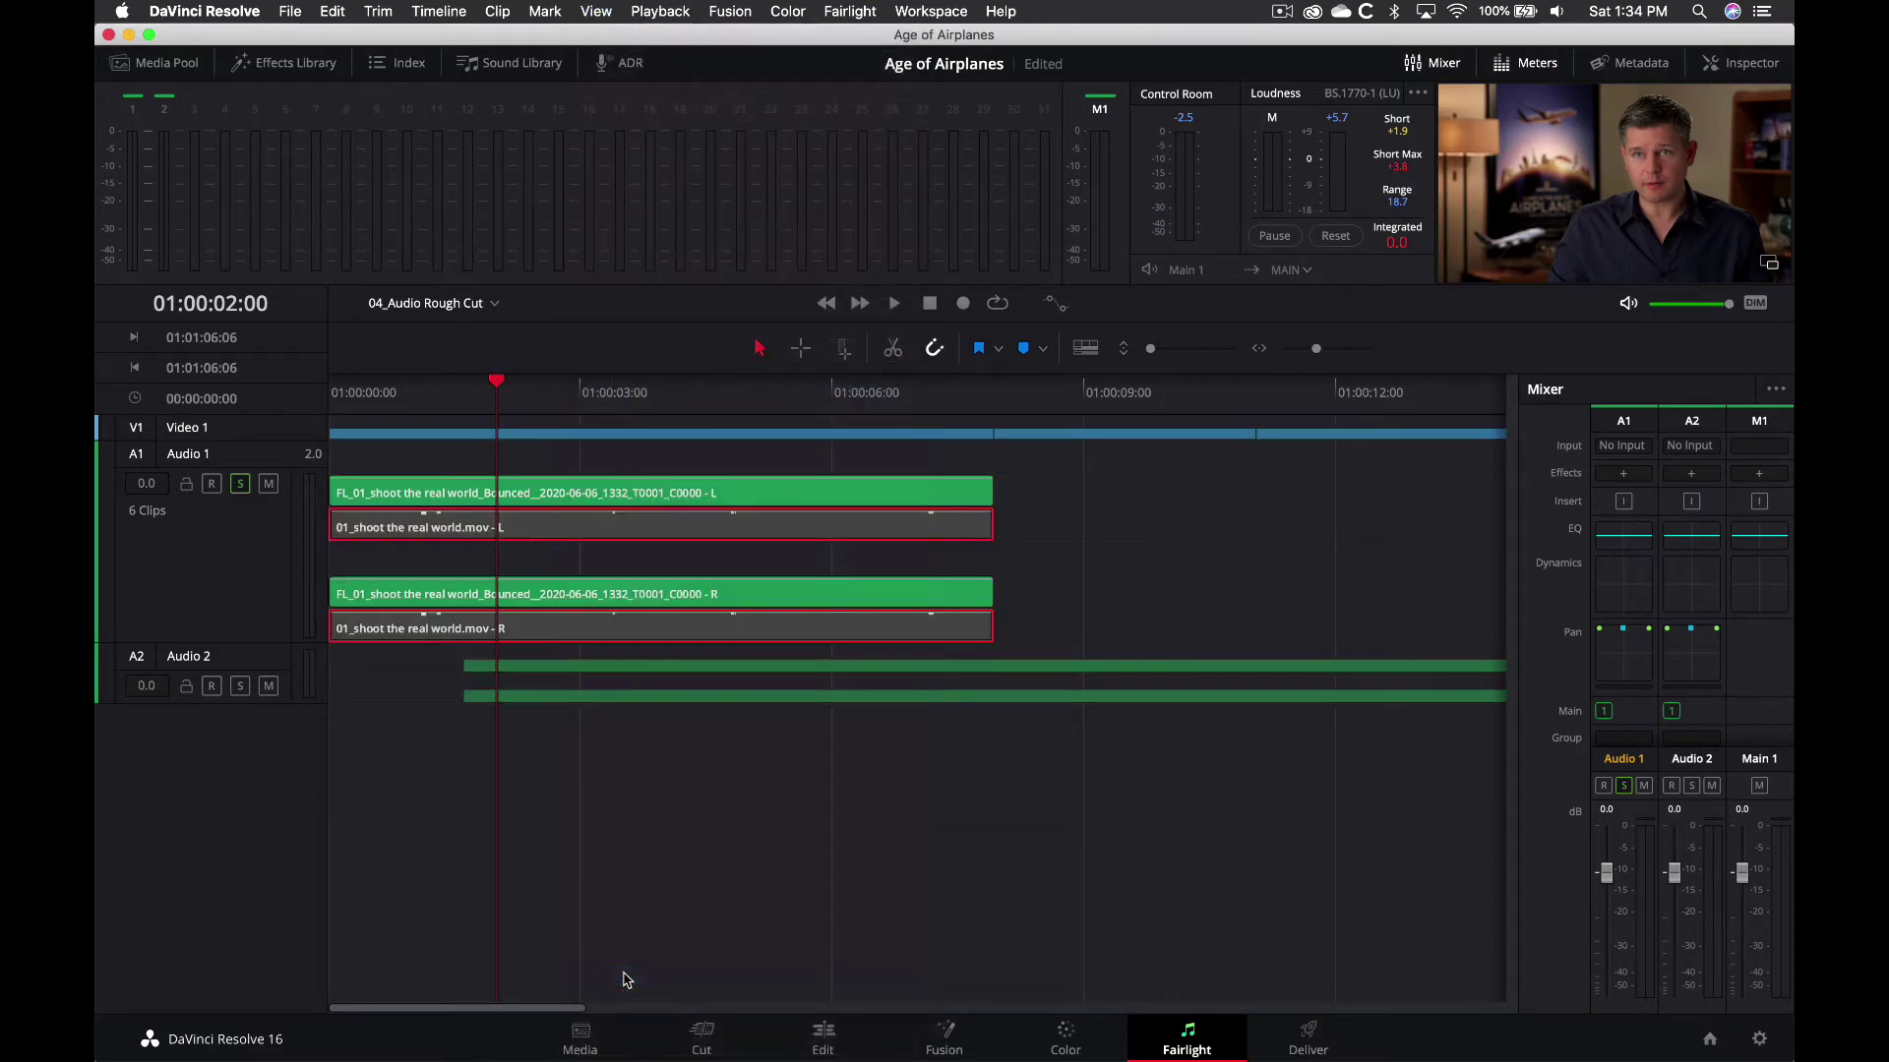
pyautogui.click(508, 461)
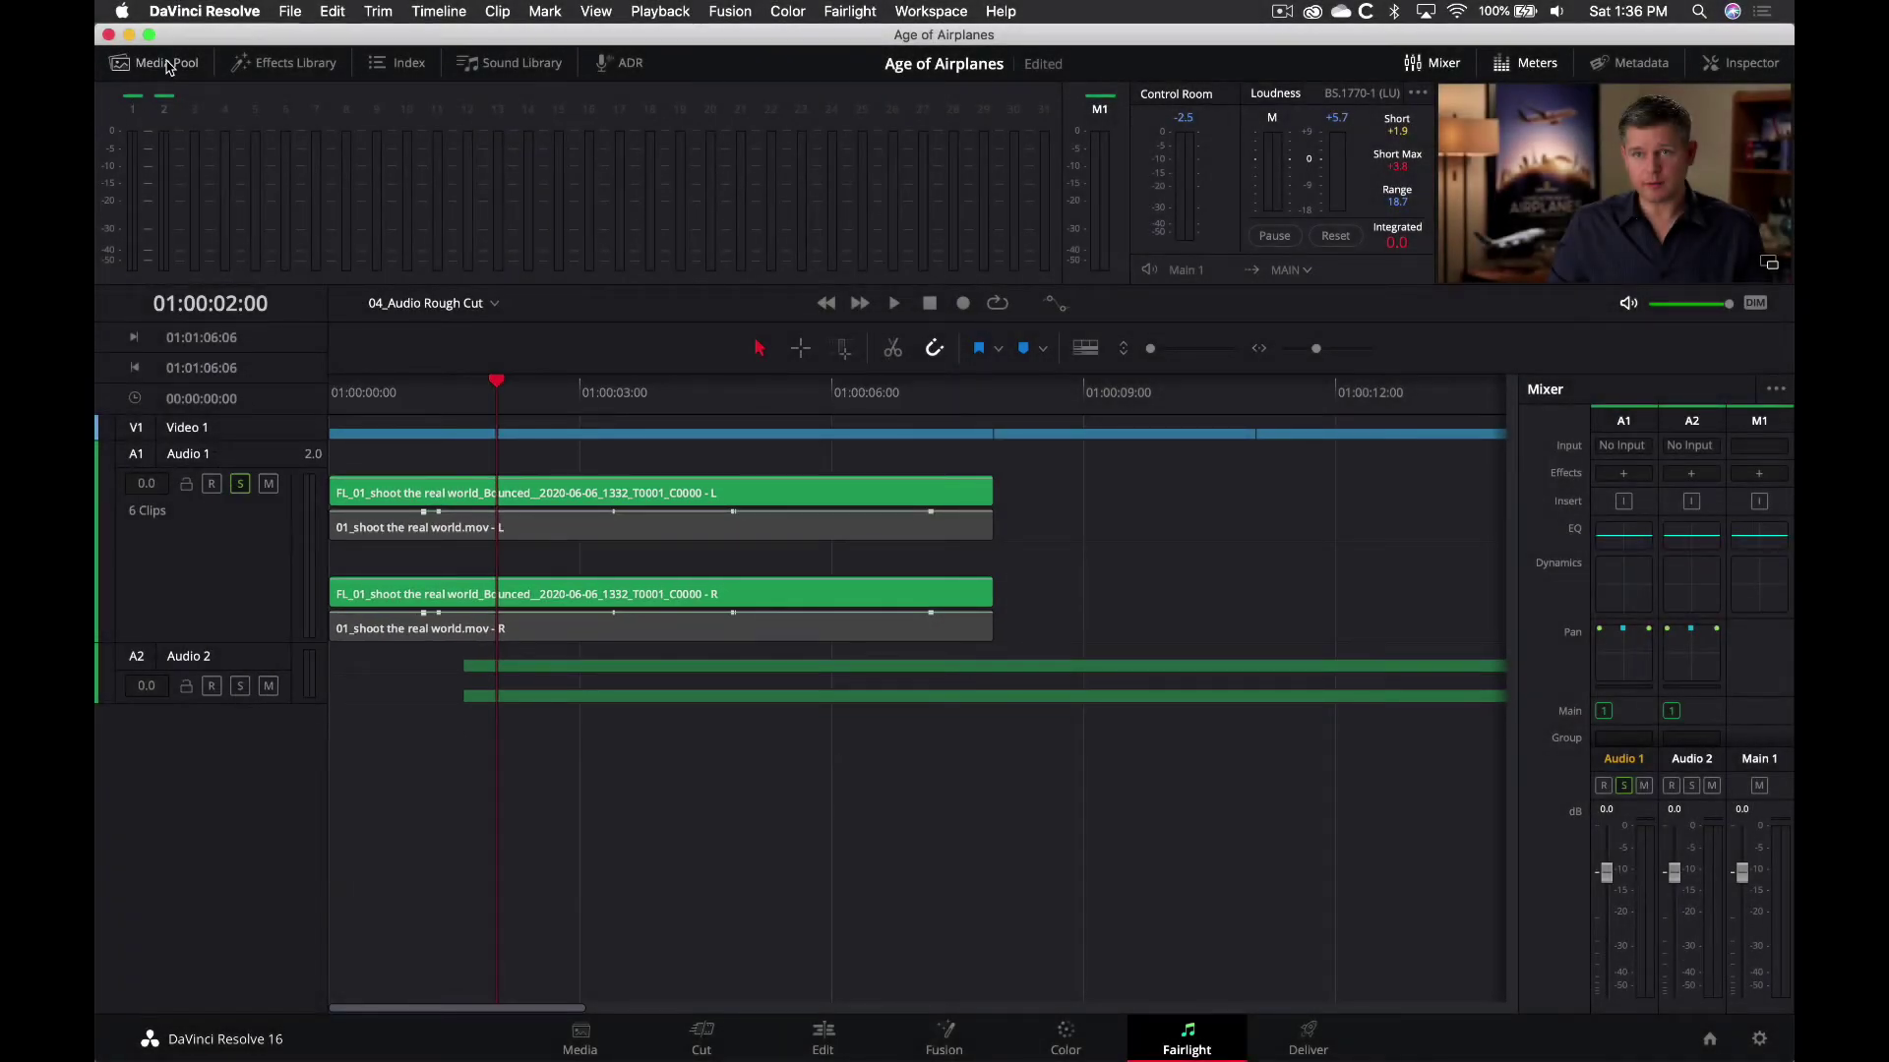
# Preview the bounced FL_01 from the start, then drag the original 01_shoot clips above it
pyautogui.click(165, 63)
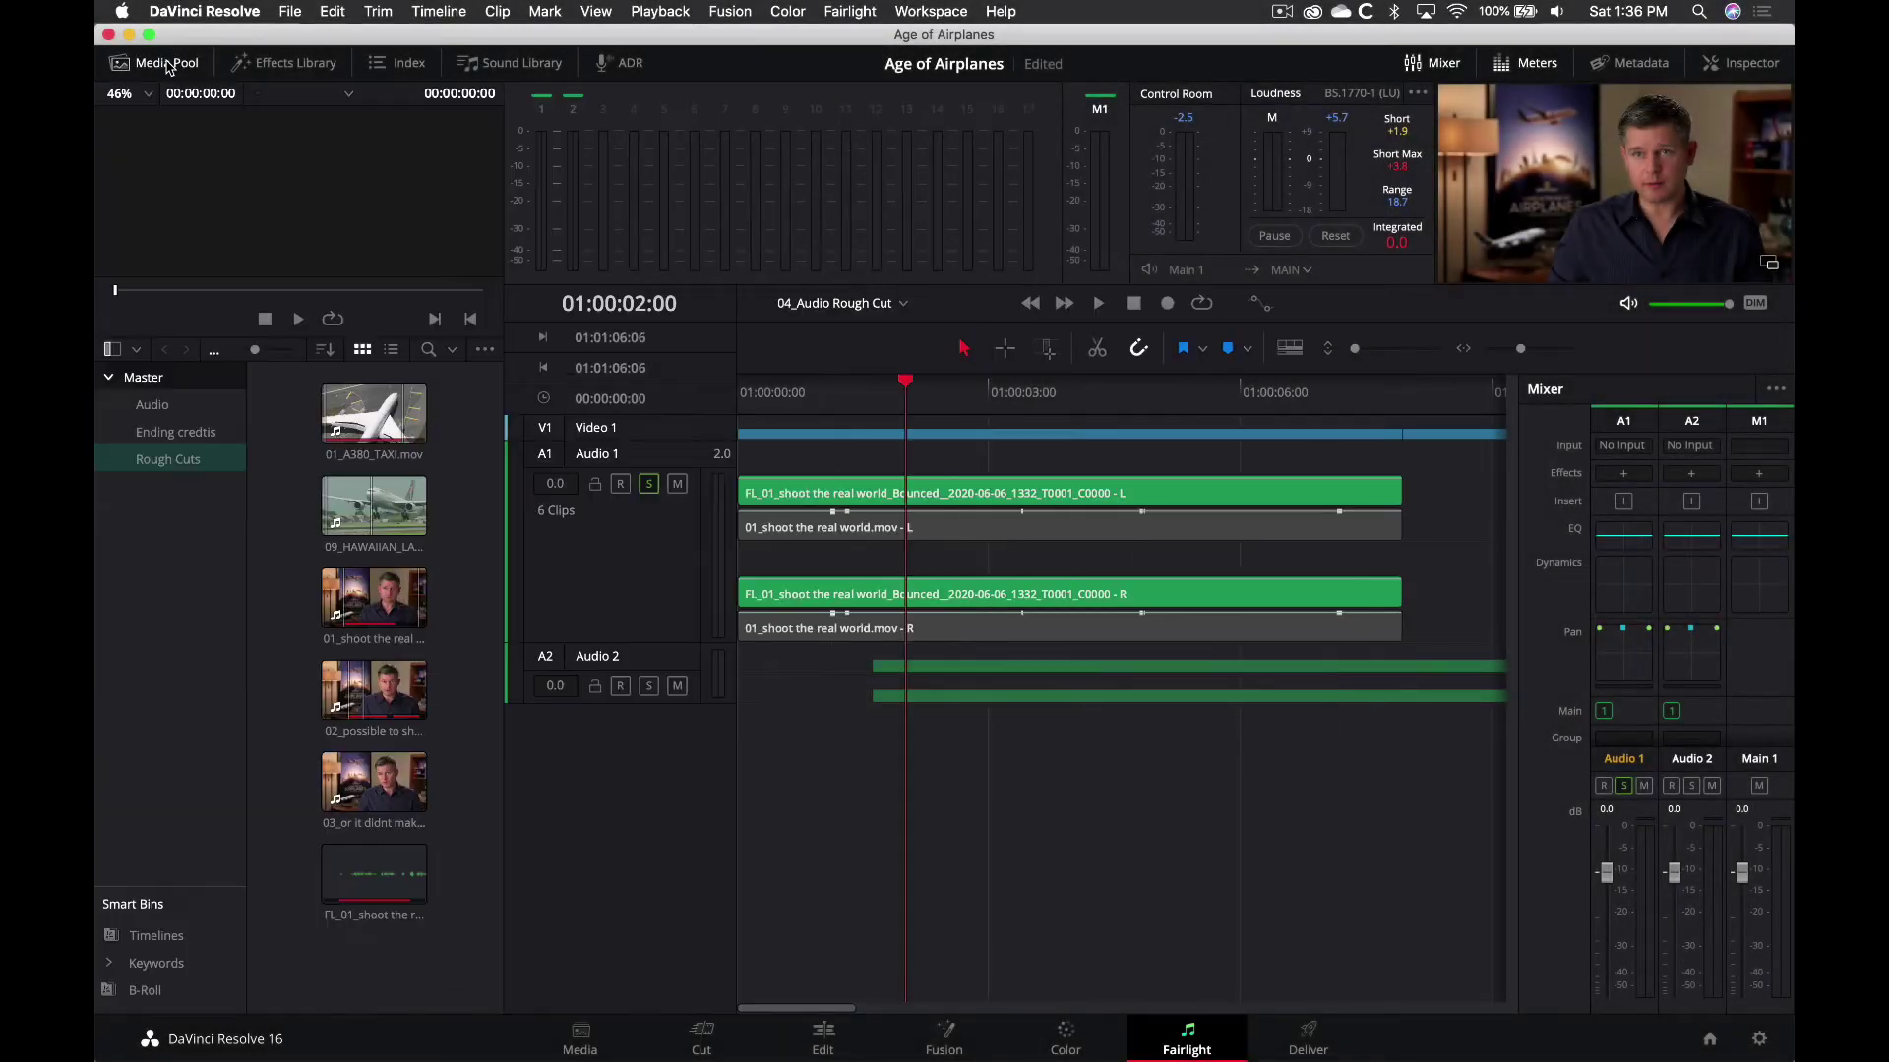
pyautogui.click(356, 886)
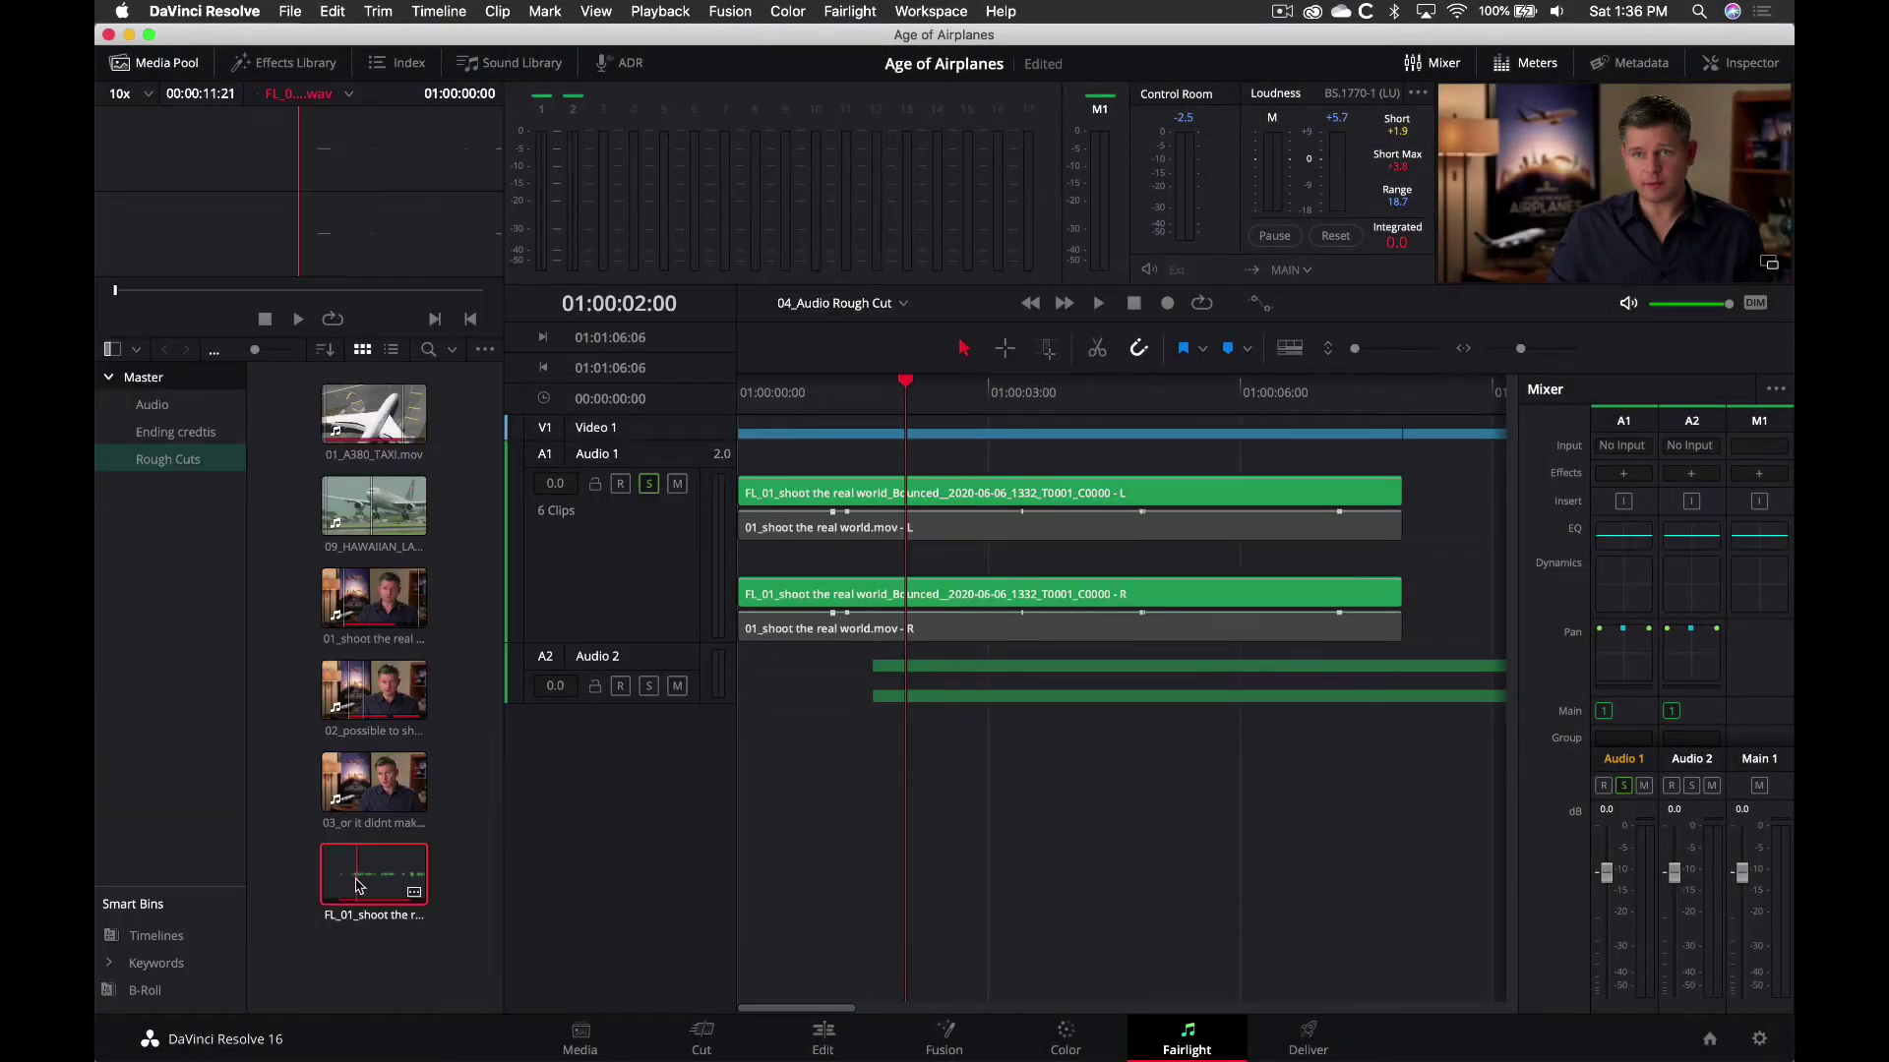
pyautogui.moveTo(798, 398); pyautogui.dragTo(703, 405)
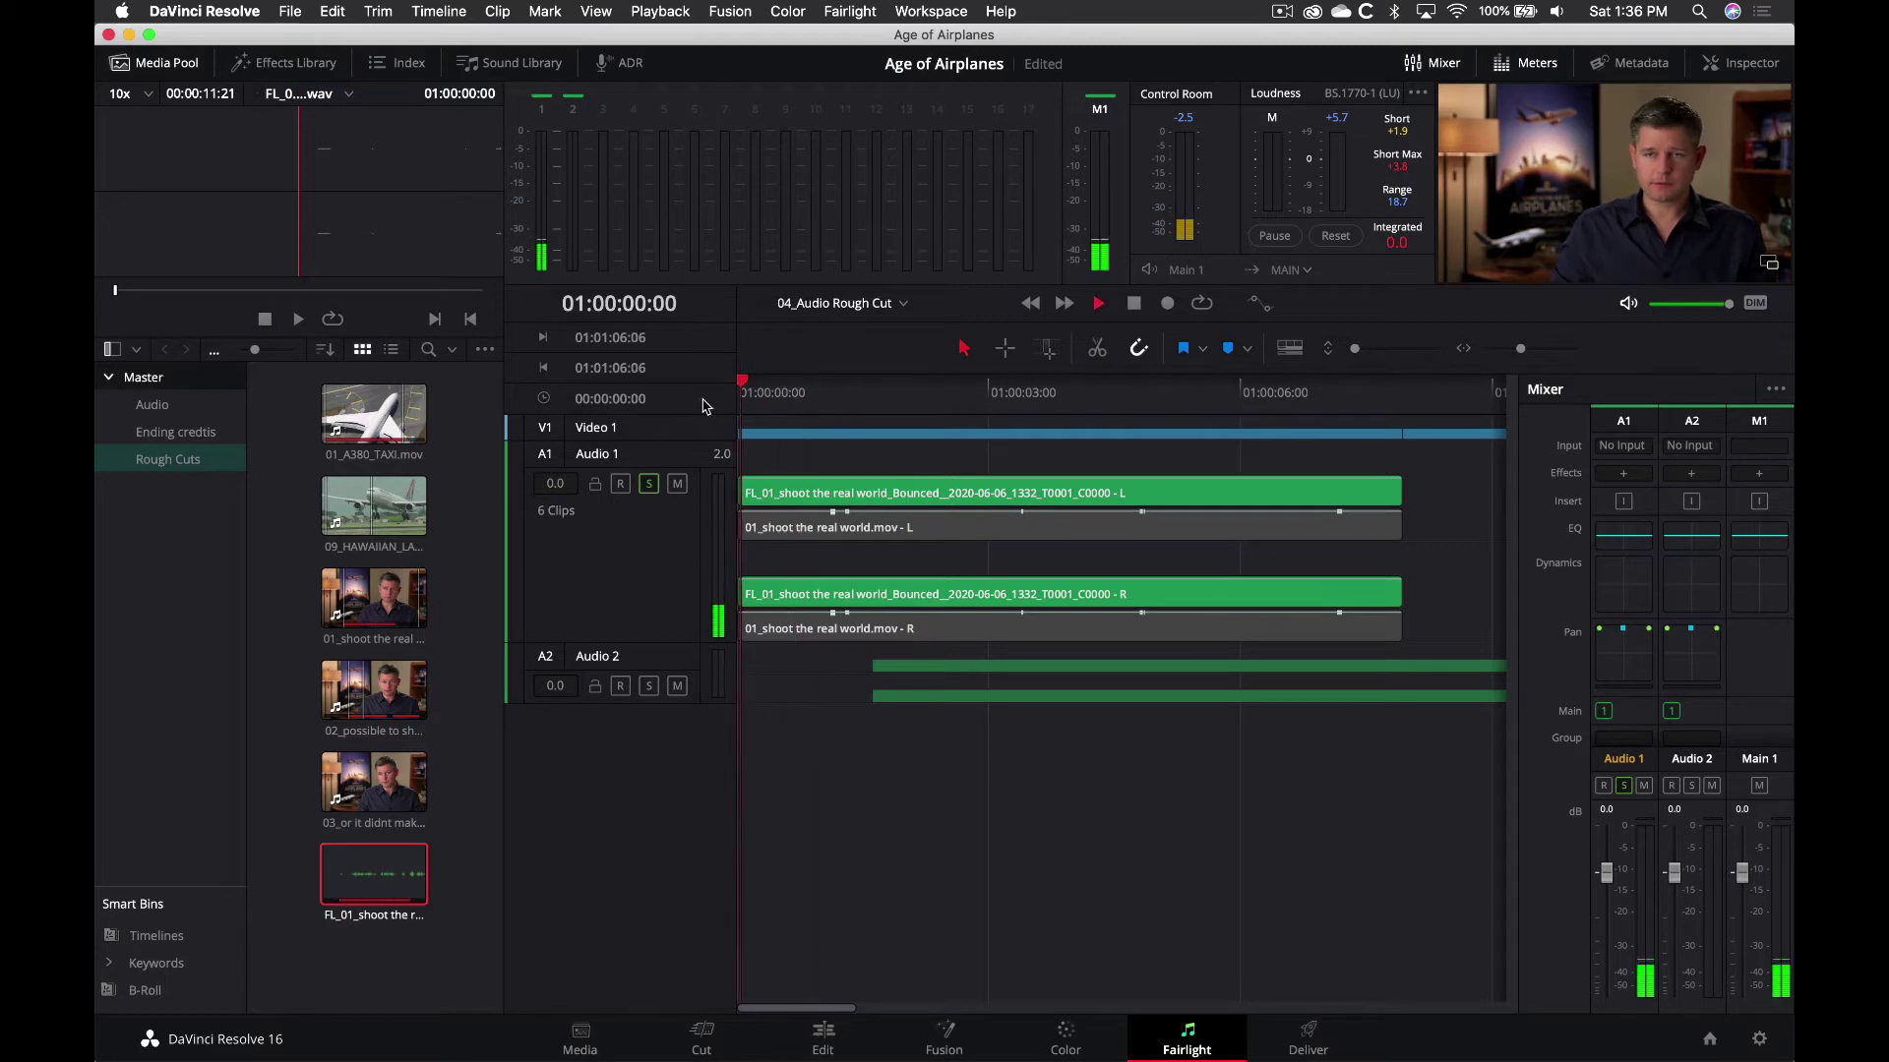
pyautogui.press('space')
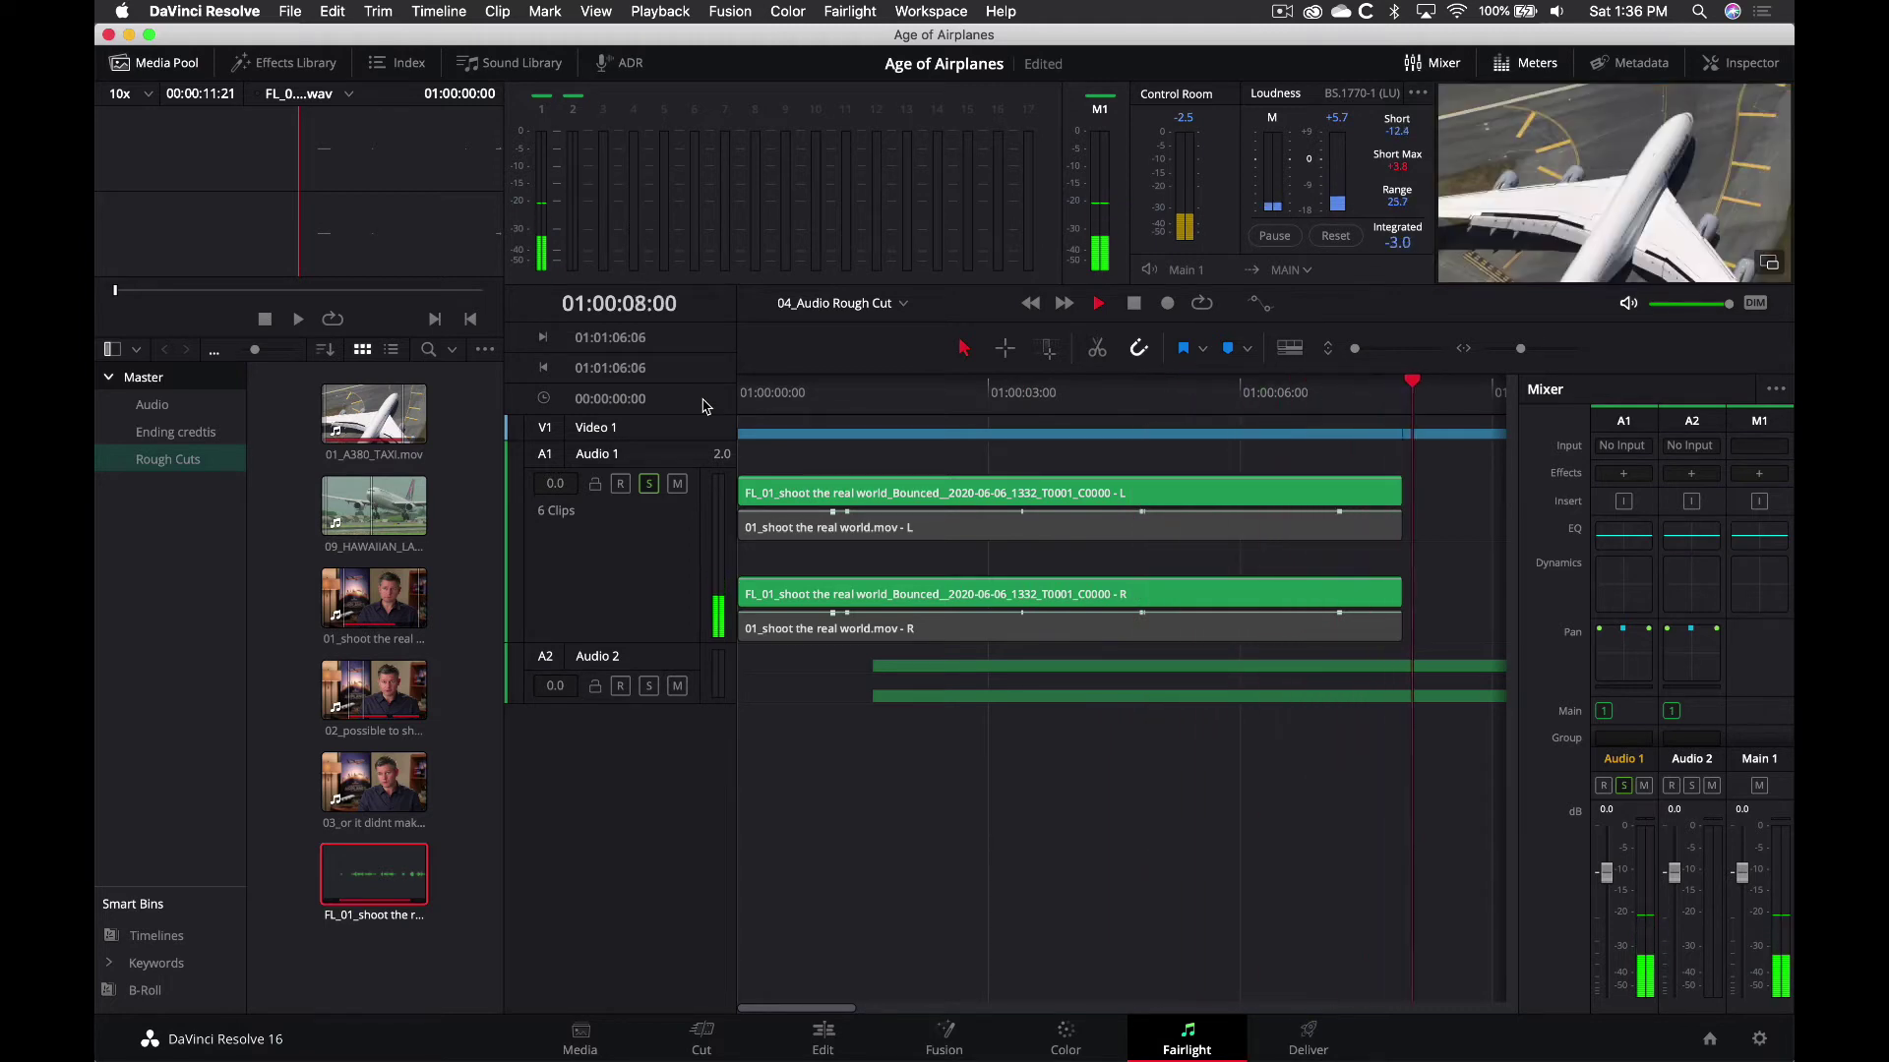
pyautogui.press('space')
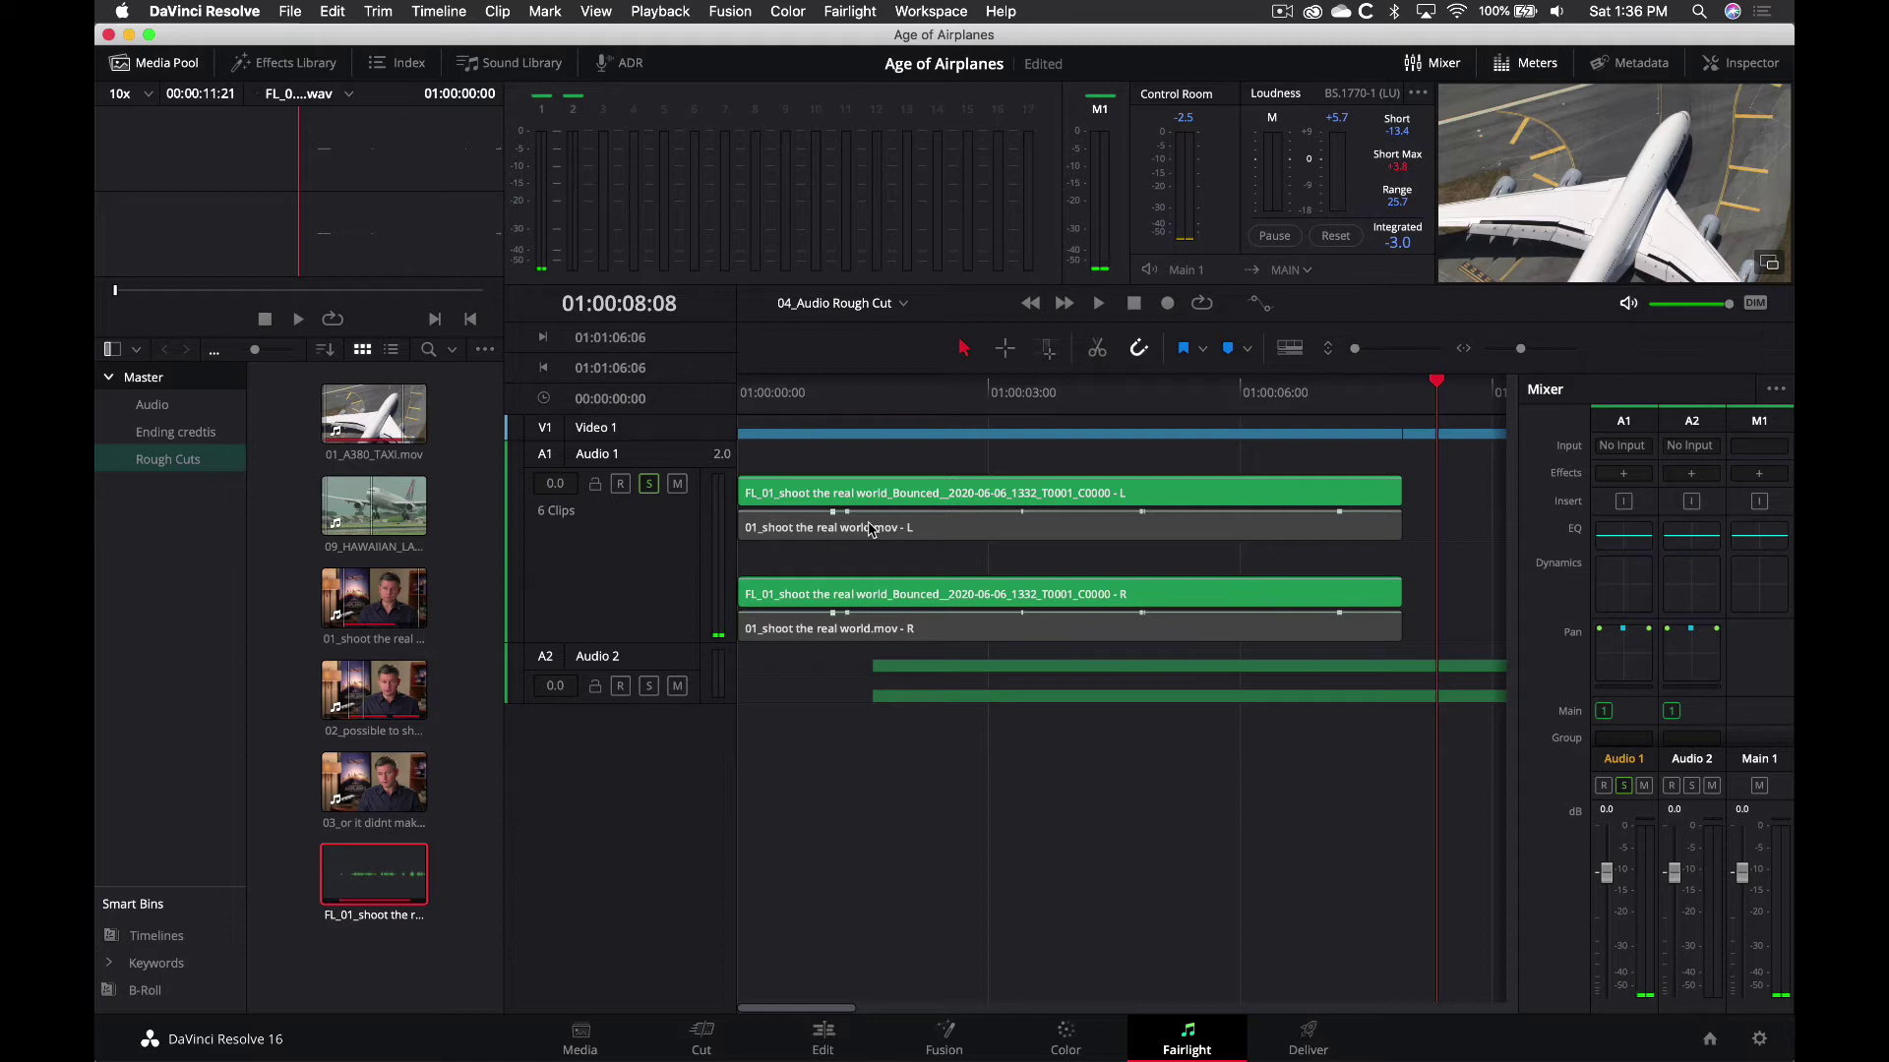
pyautogui.click(870, 528)
pyautogui.moveTo(871, 528); pyautogui.dragTo(871, 483)
# Play from the start, disable the original L and R clips, and save the project
pyautogui.click(744, 392)
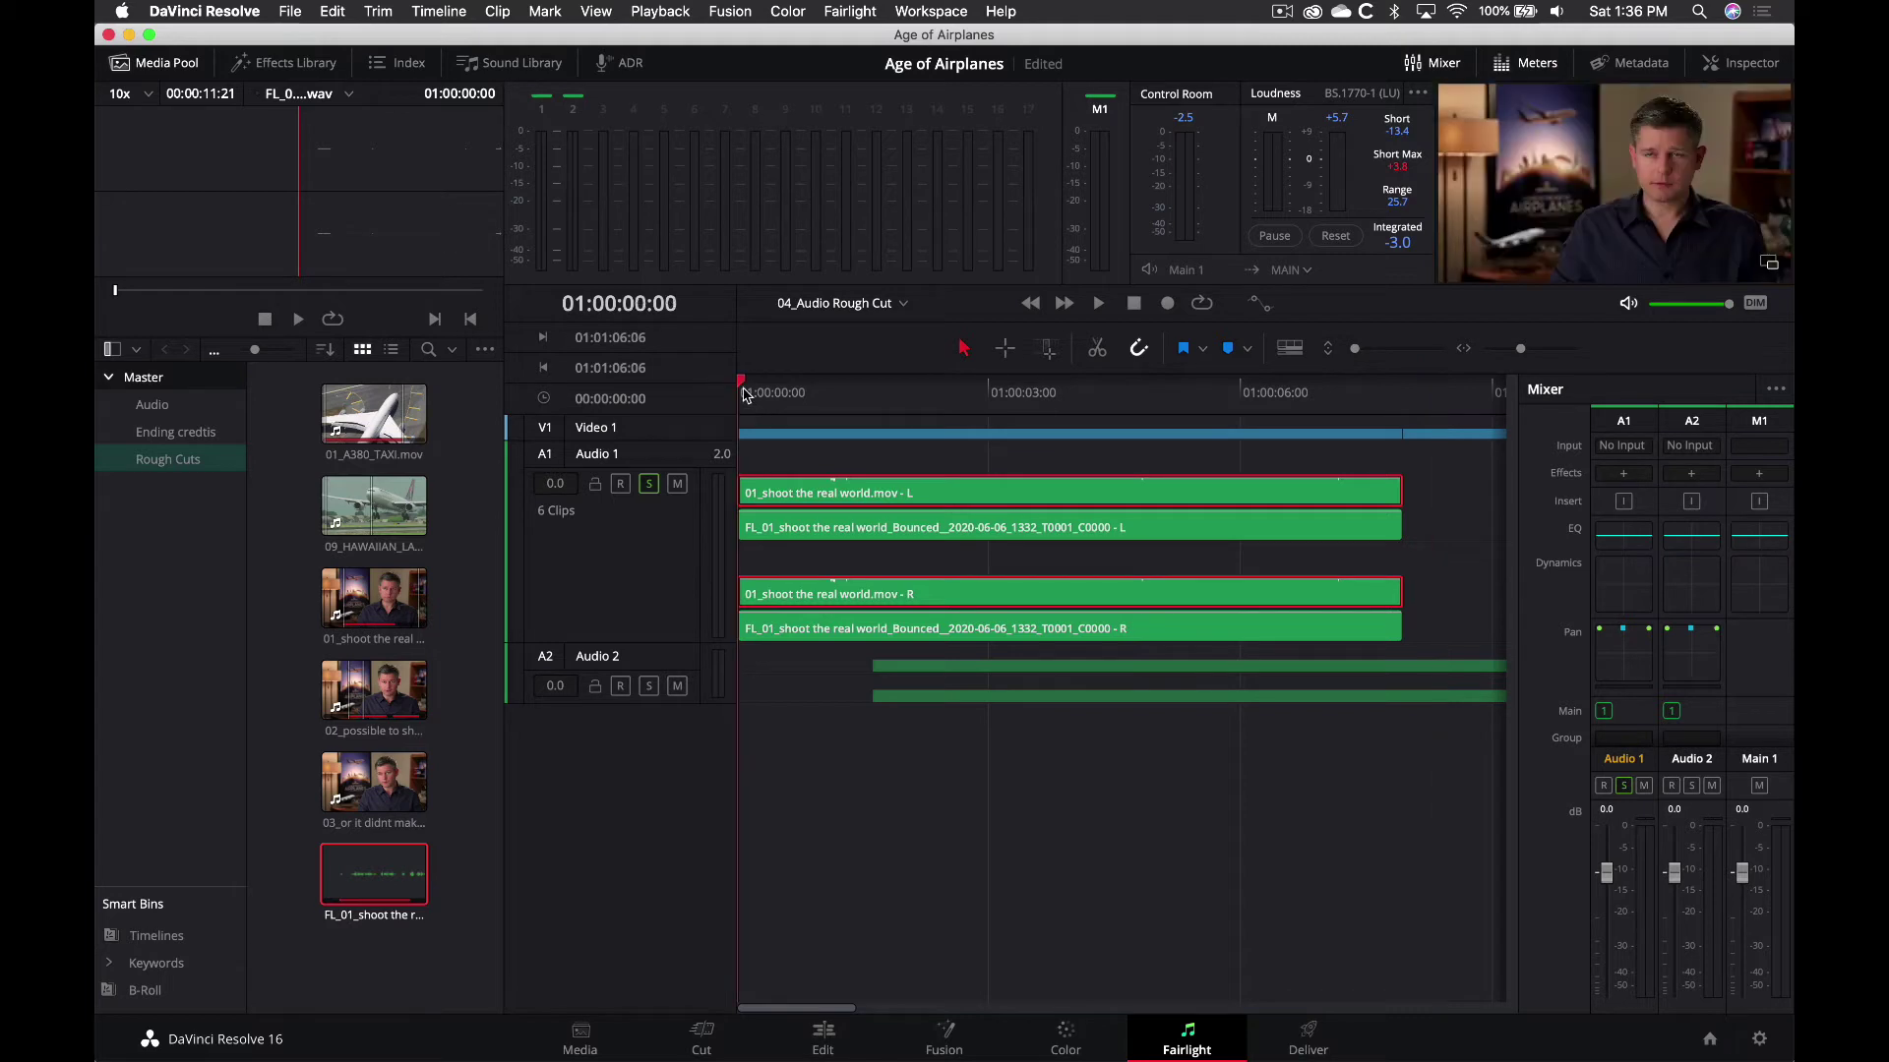
pyautogui.press('space')
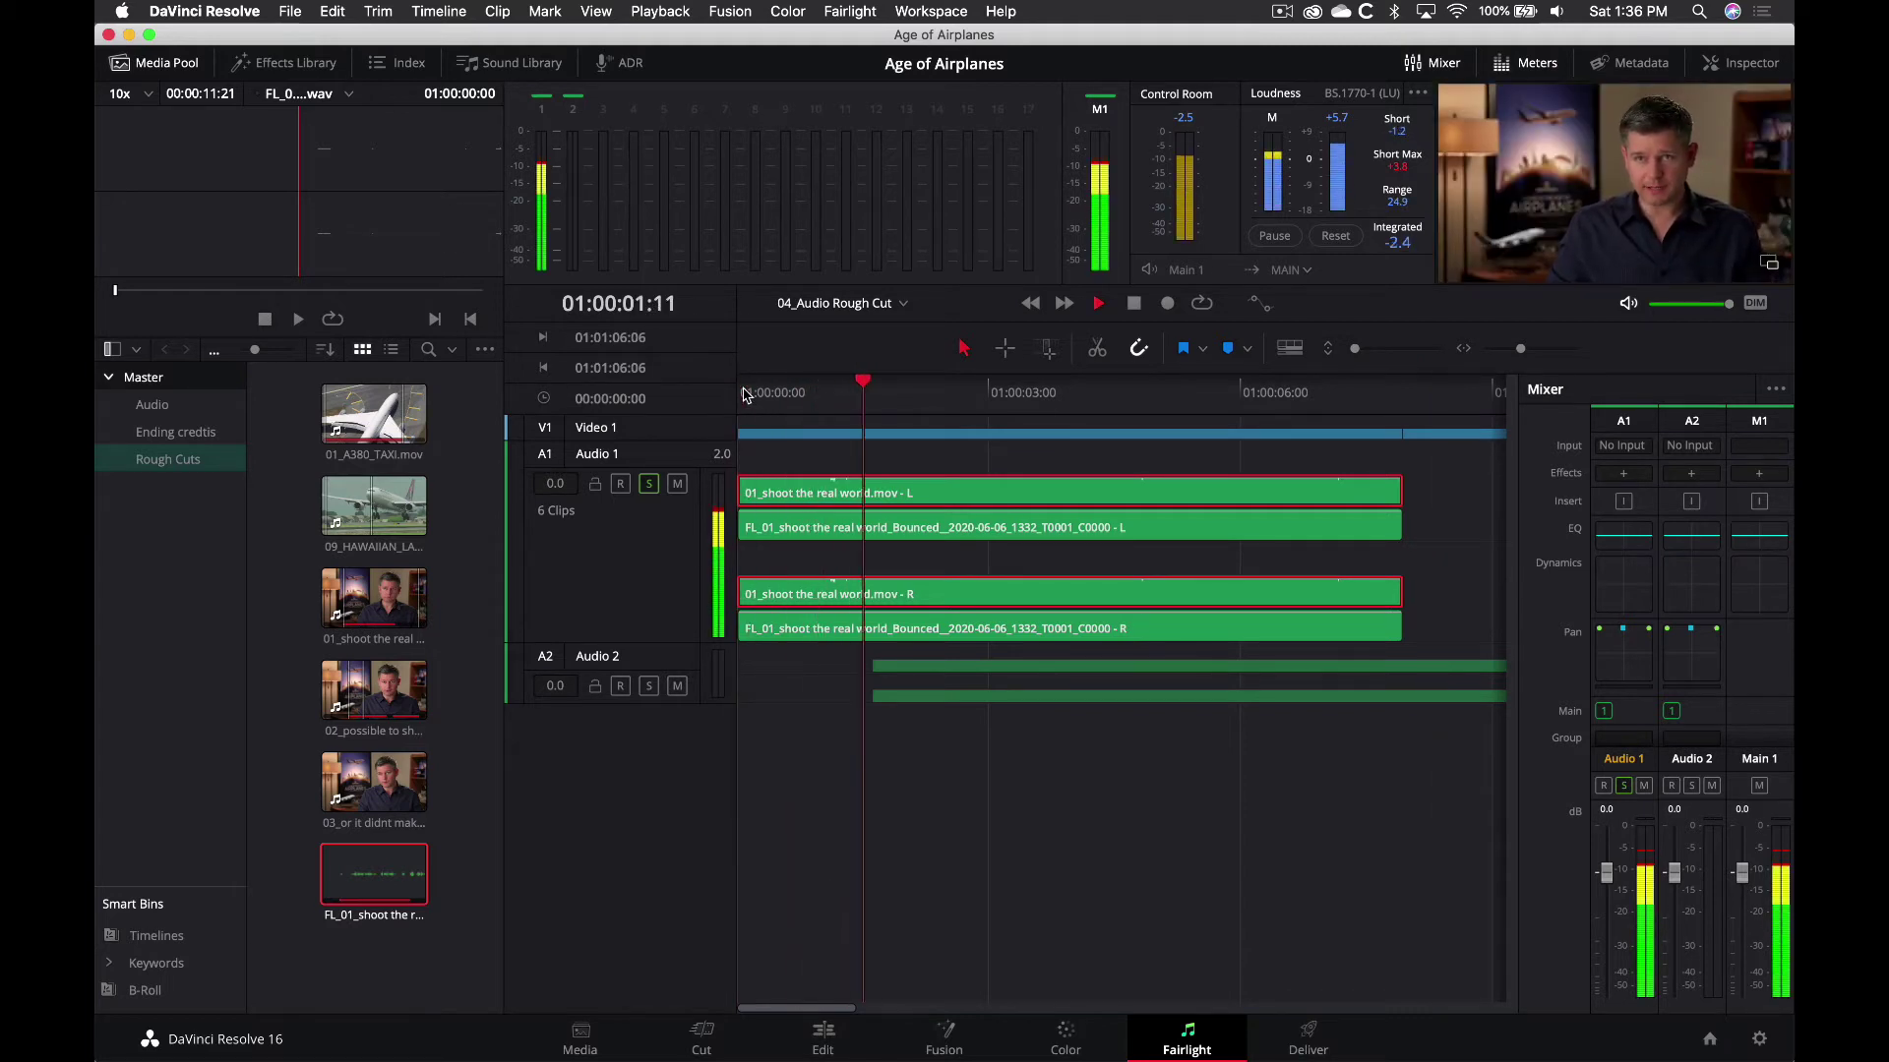
pyautogui.press('d')
pyautogui.click(744, 392)
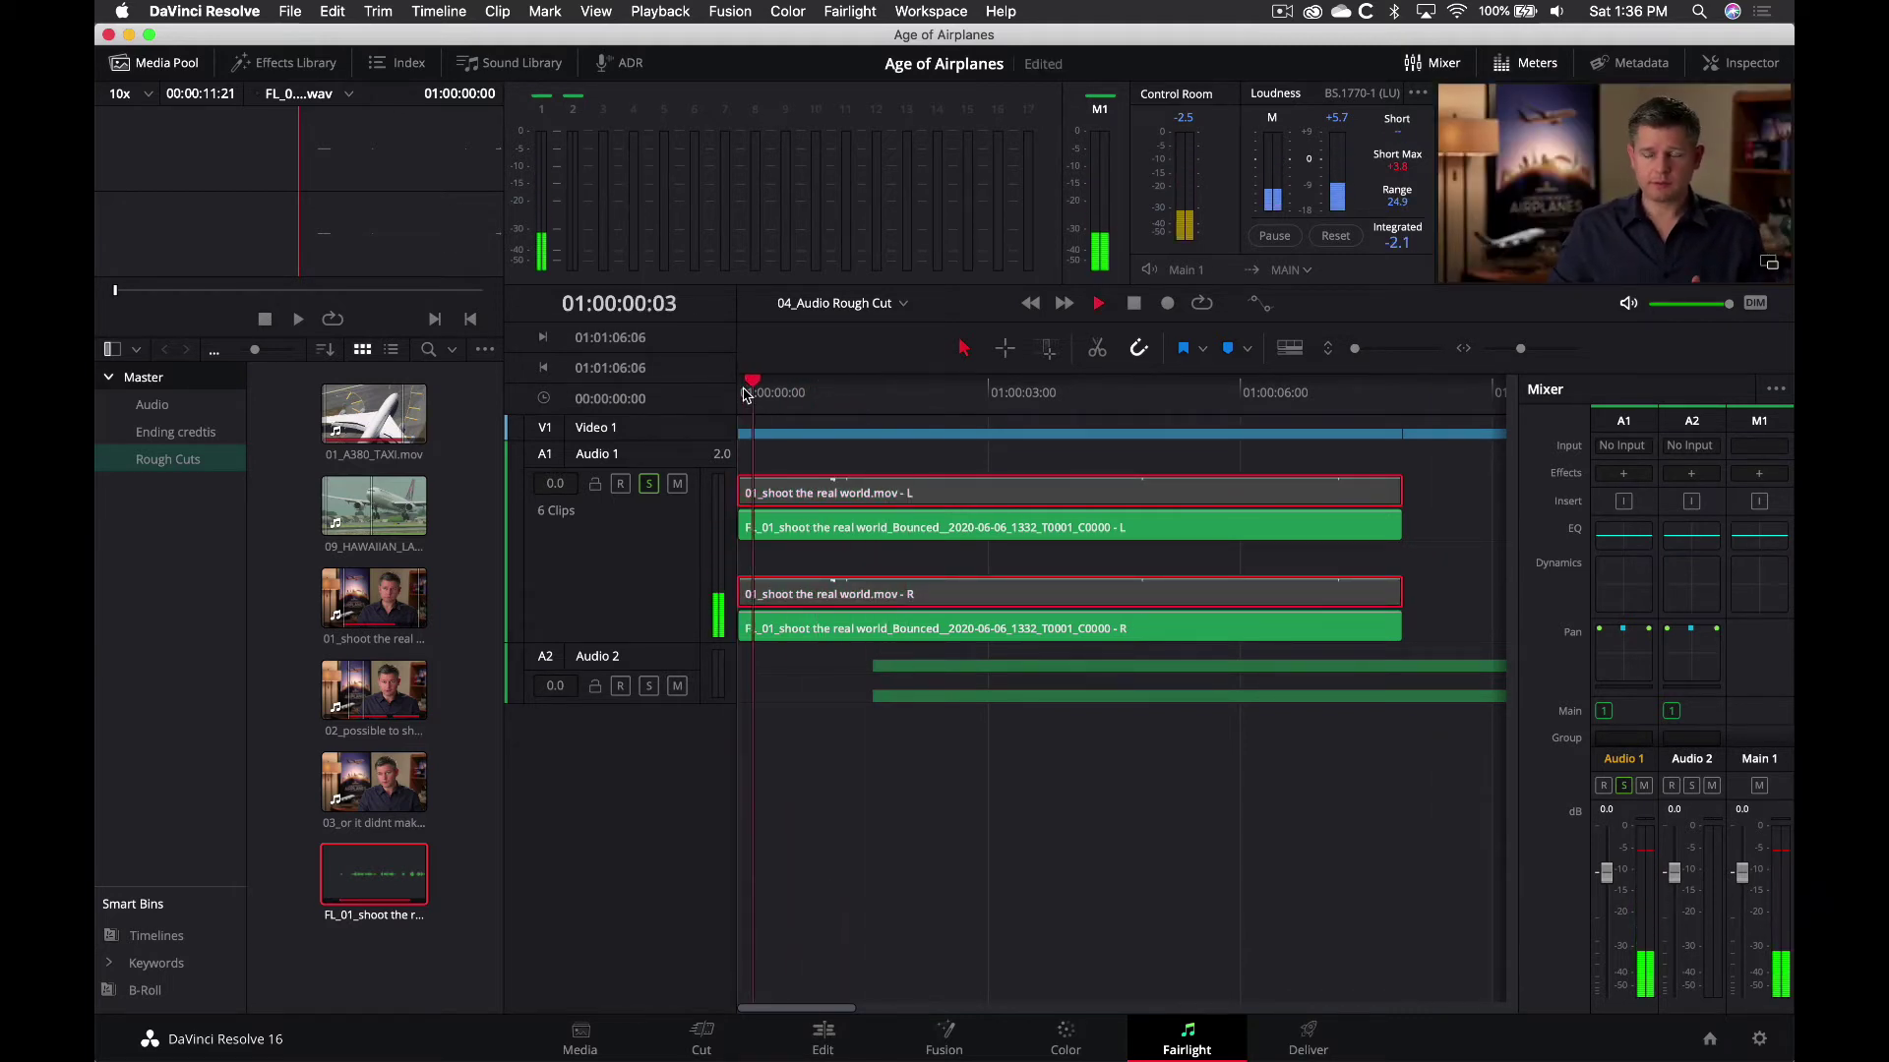
pyautogui.press('space')
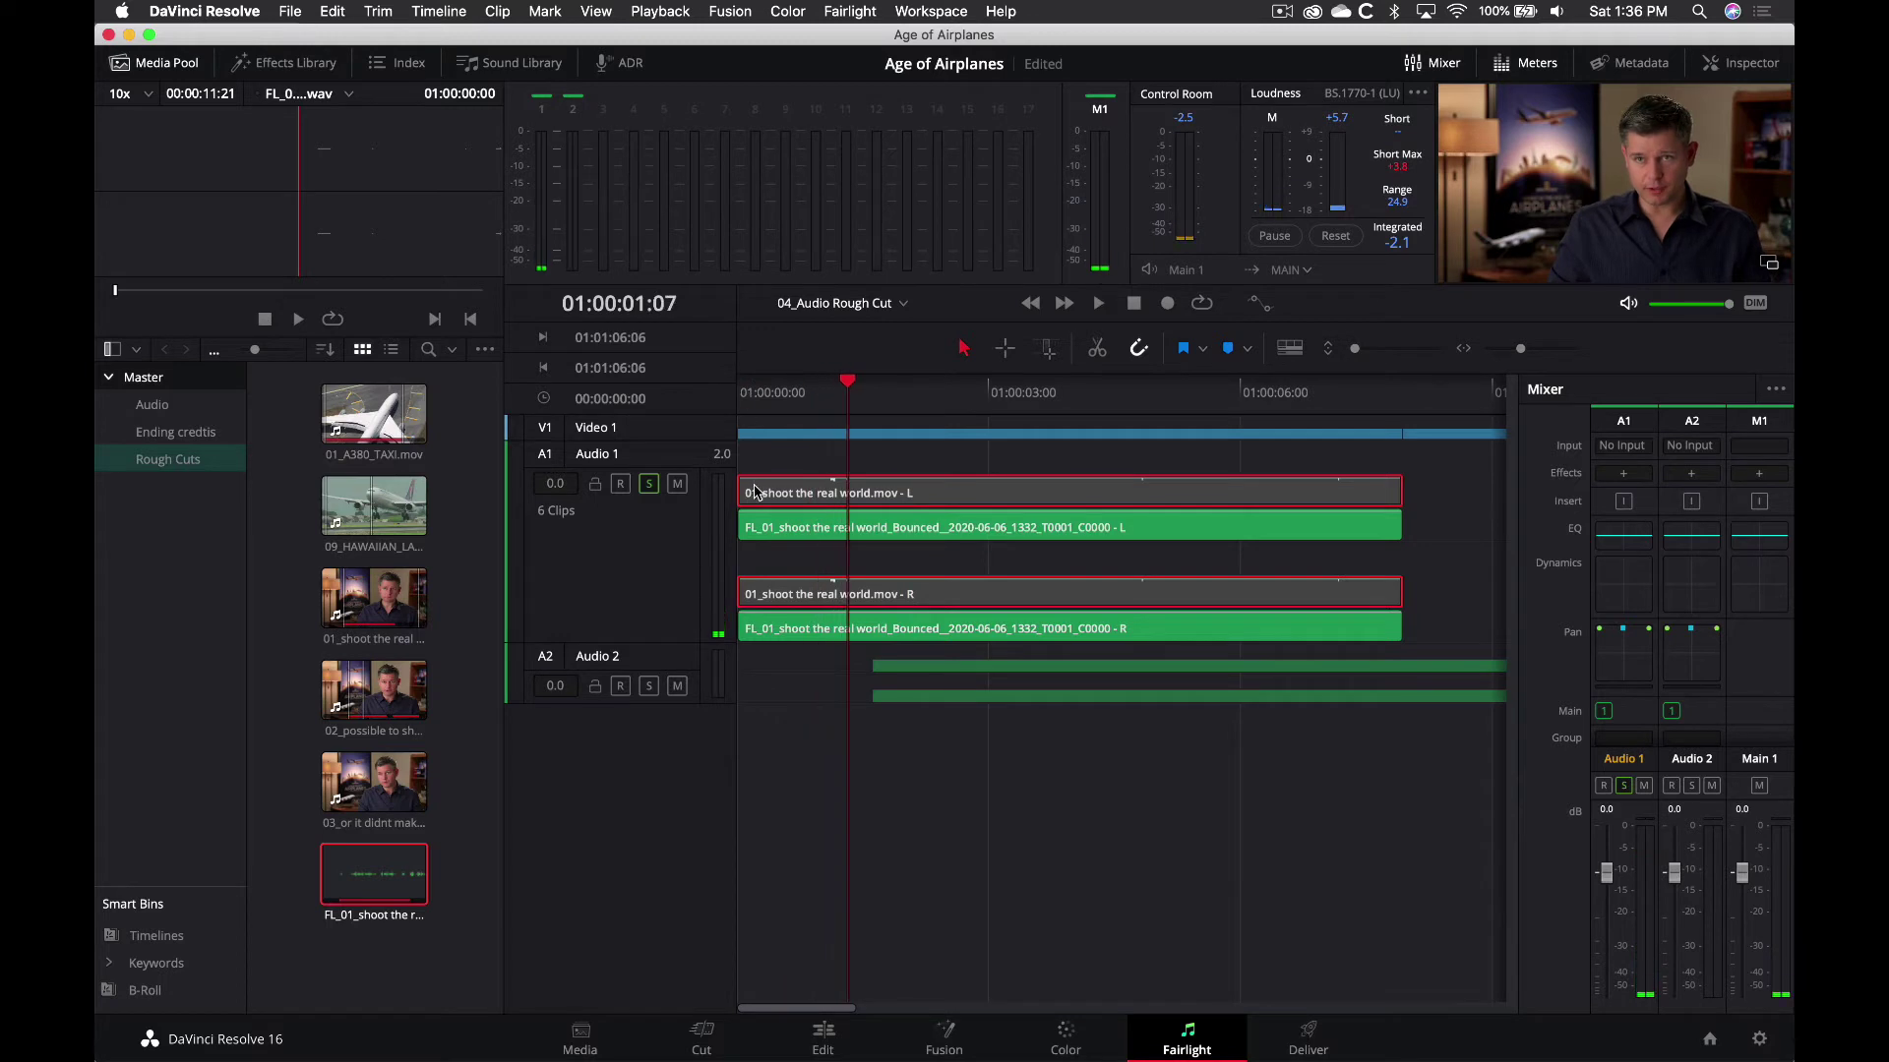
pyautogui.press('super+s')
# Move the bounced clips back to the top layer, play them, and trim both right ends
pyautogui.moveTo(755, 542); pyautogui.dragTo(756, 484)
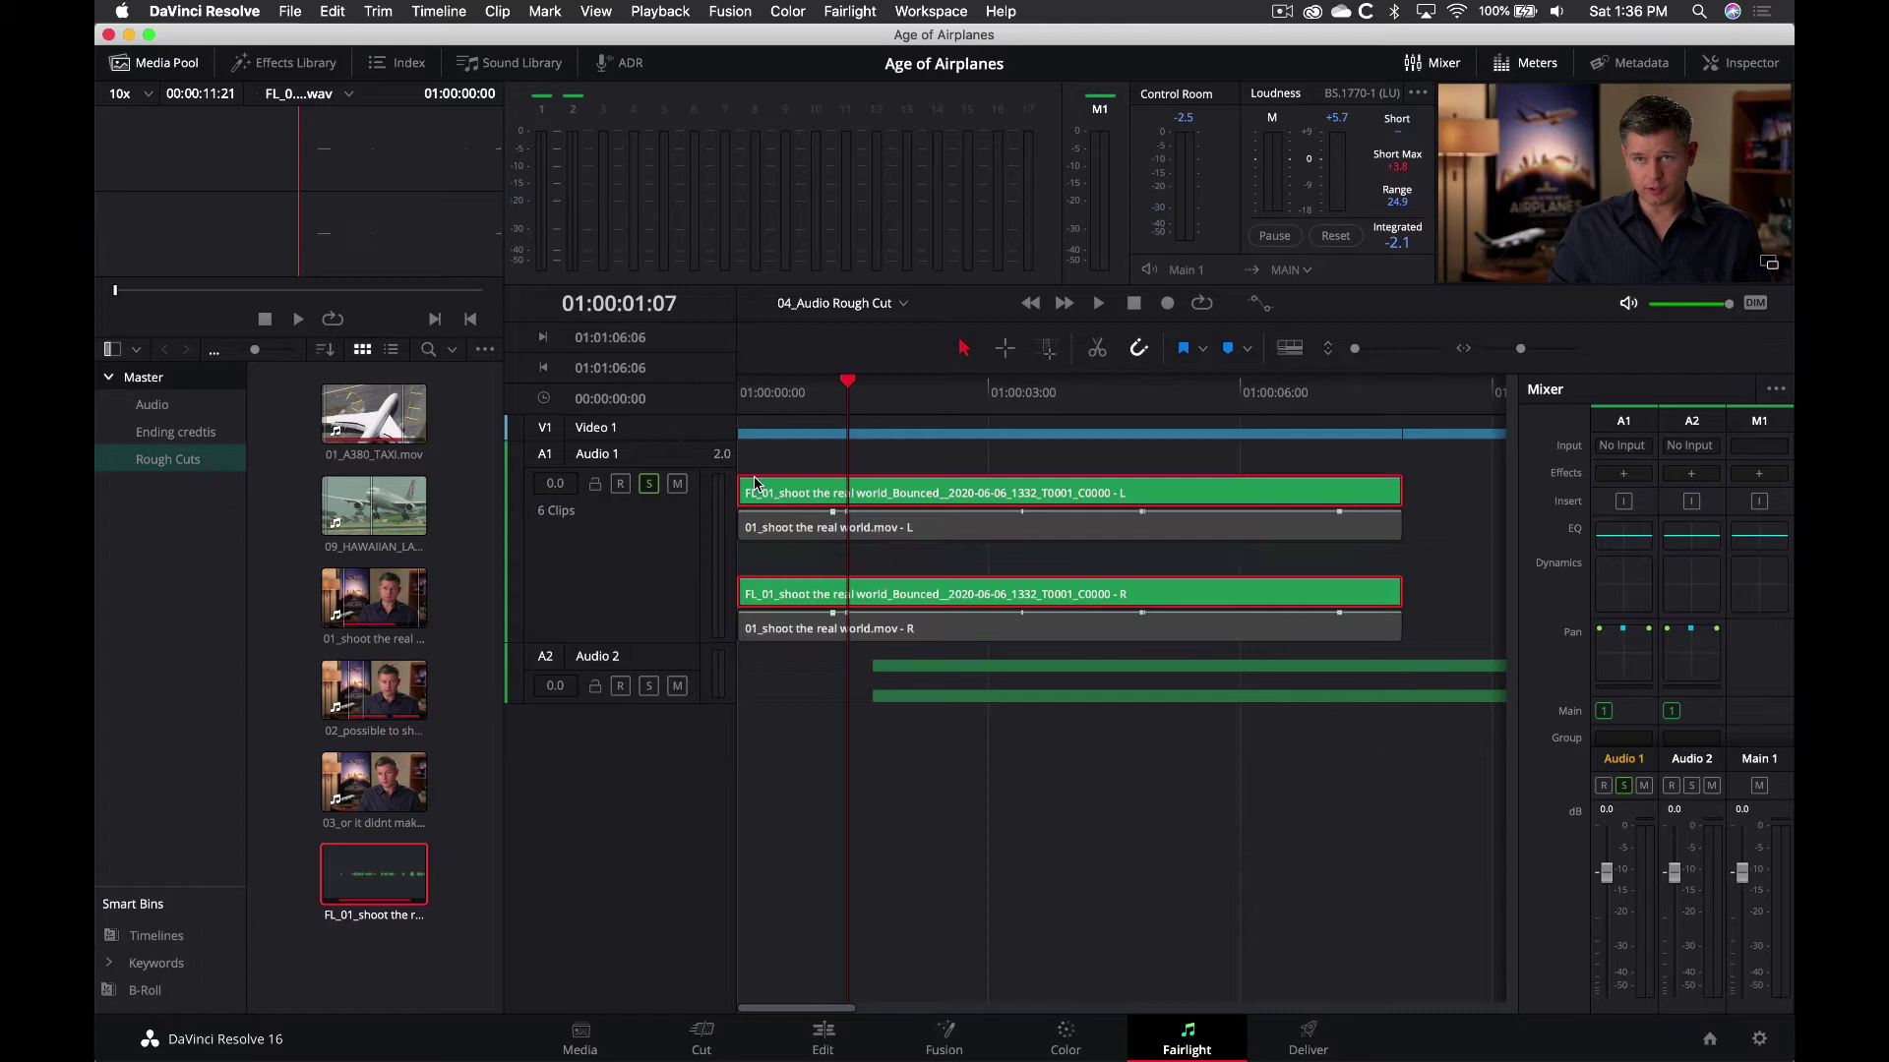
pyautogui.click(758, 387)
pyautogui.press('space')
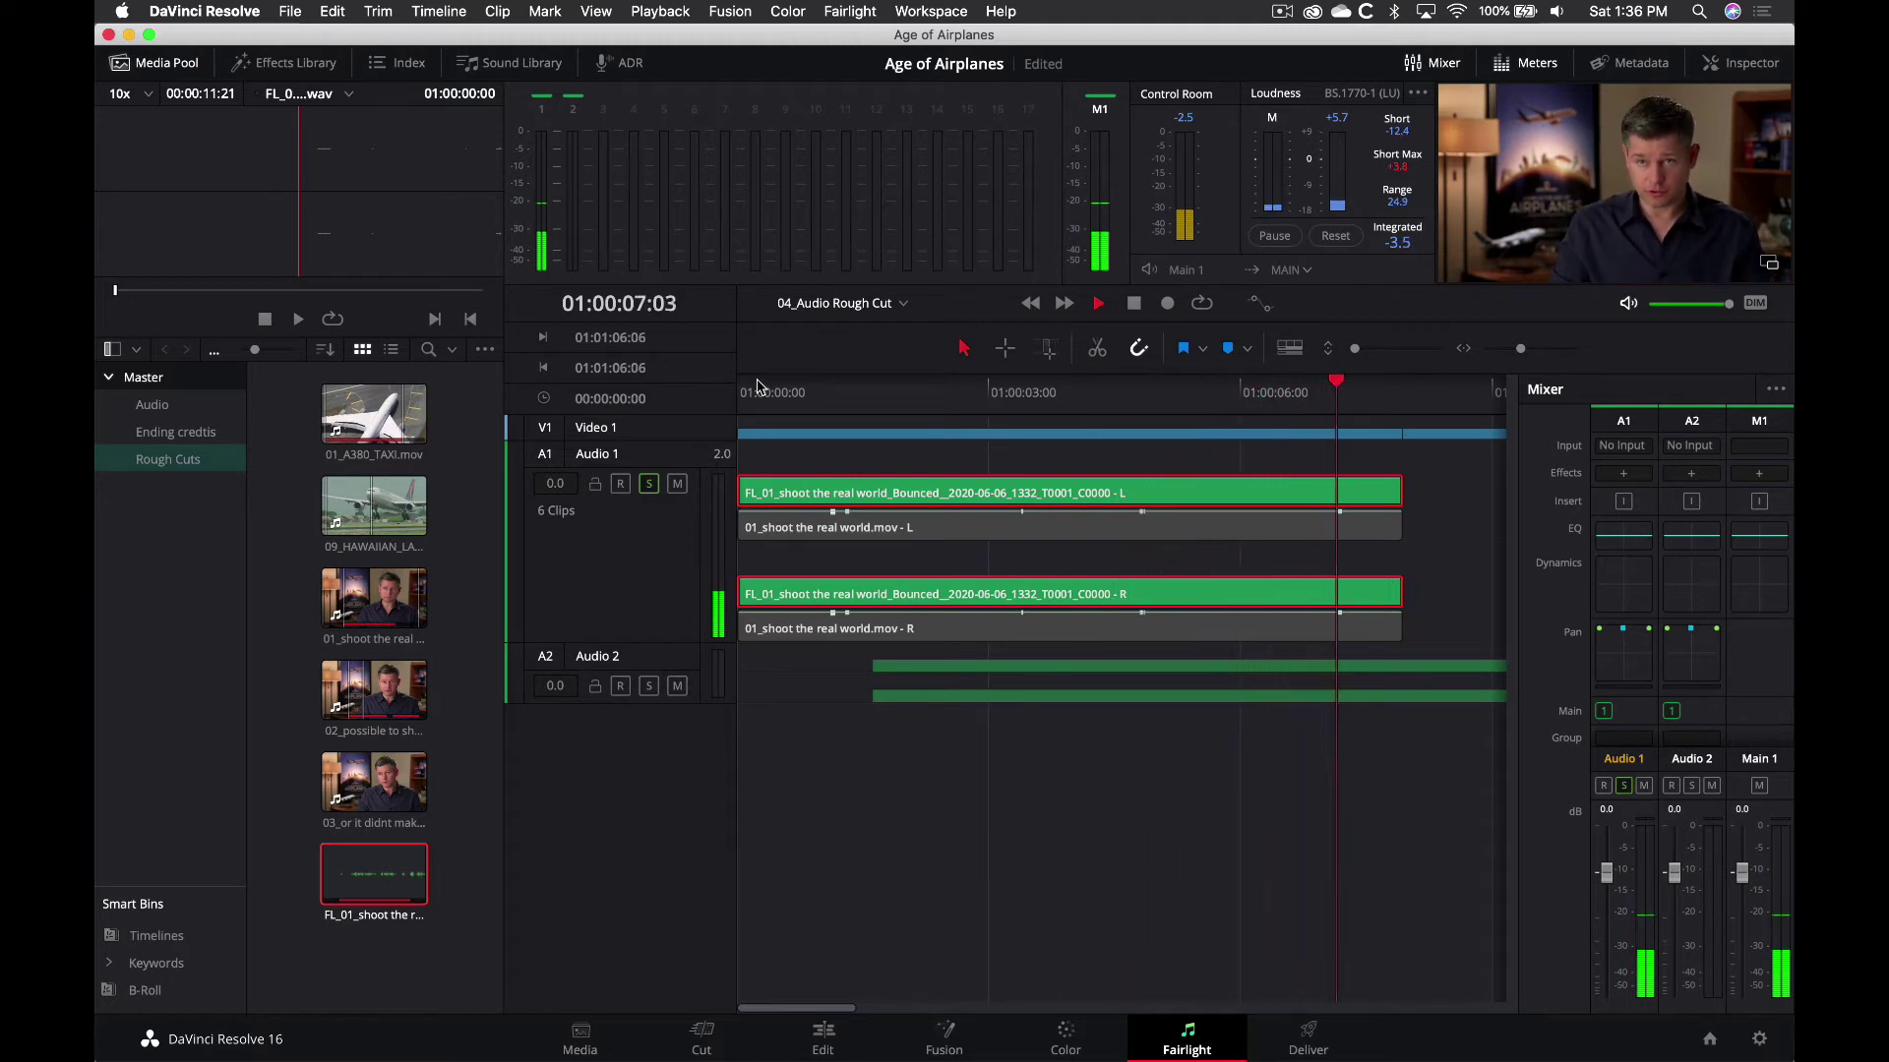
pyautogui.press('space')
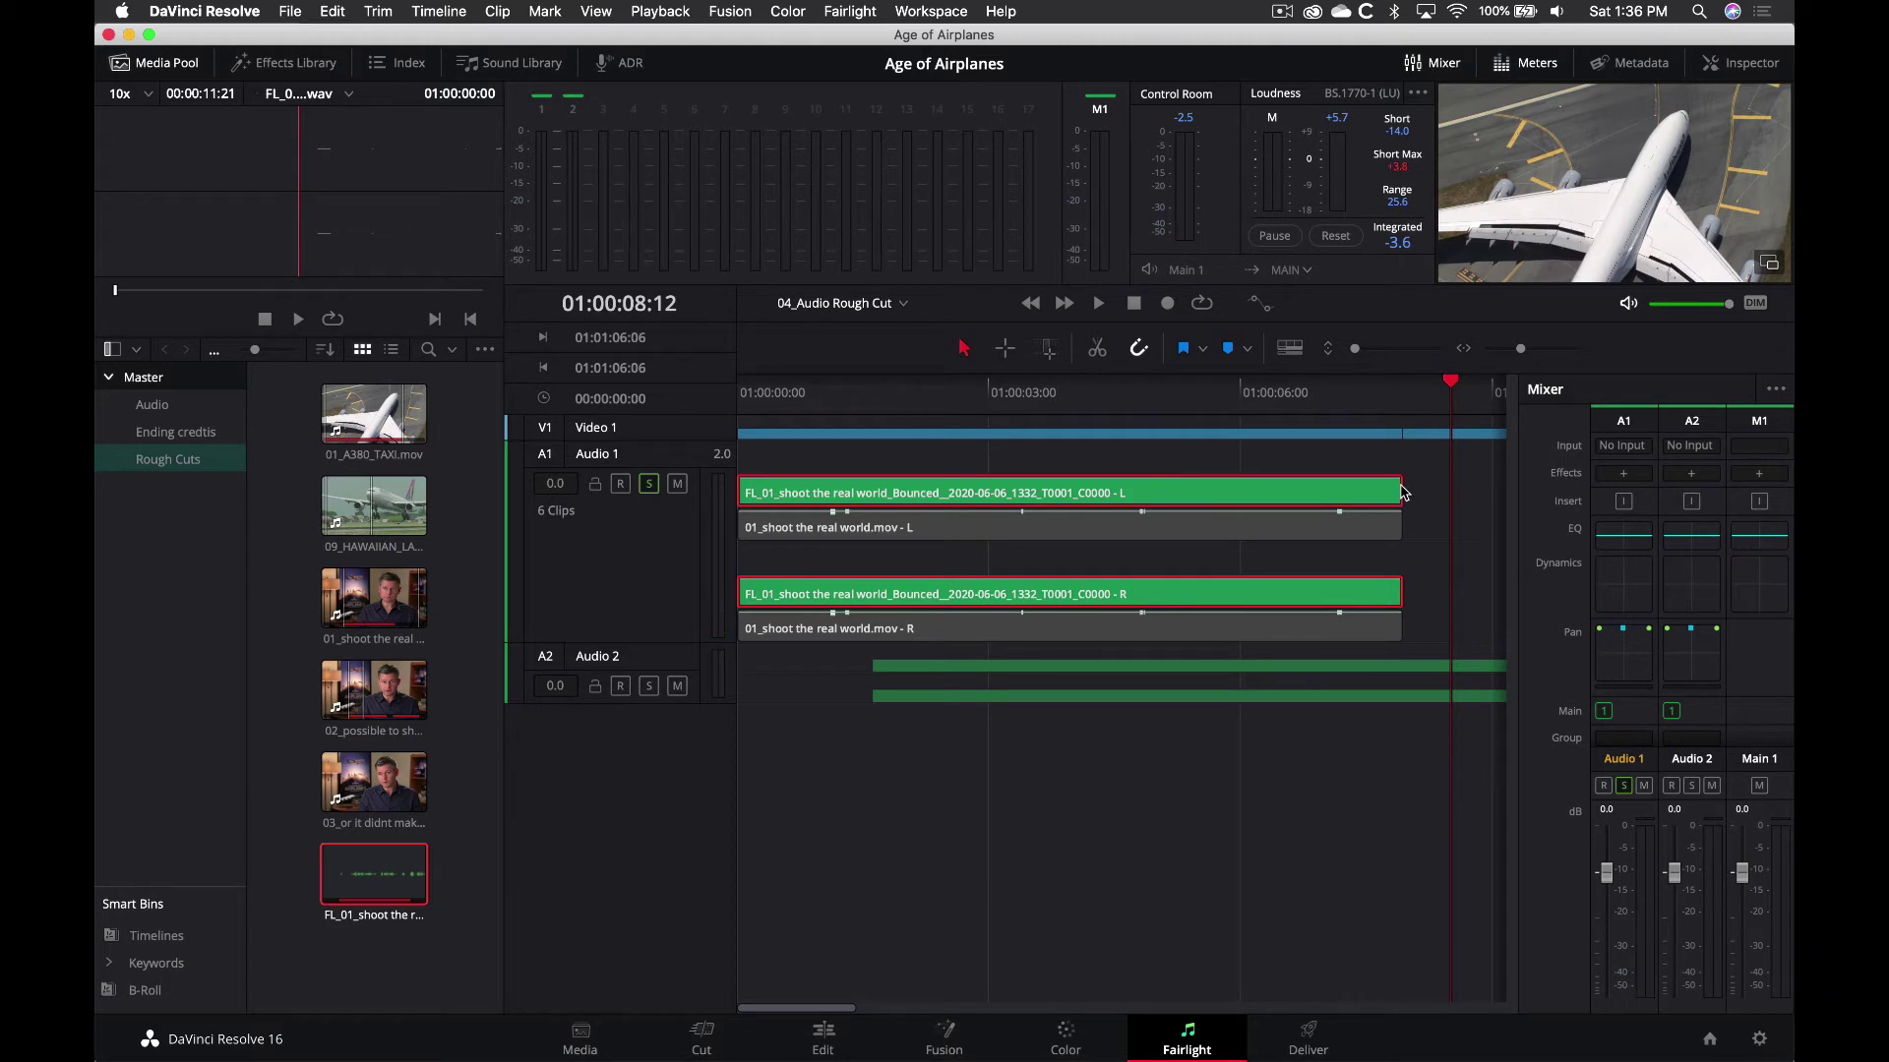
pyautogui.moveTo(1390, 493)
pyautogui.mouseDown()
pyautogui.moveTo(1283, 493)
pyautogui.moveTo(1358, 493)
pyautogui.mouseUp()
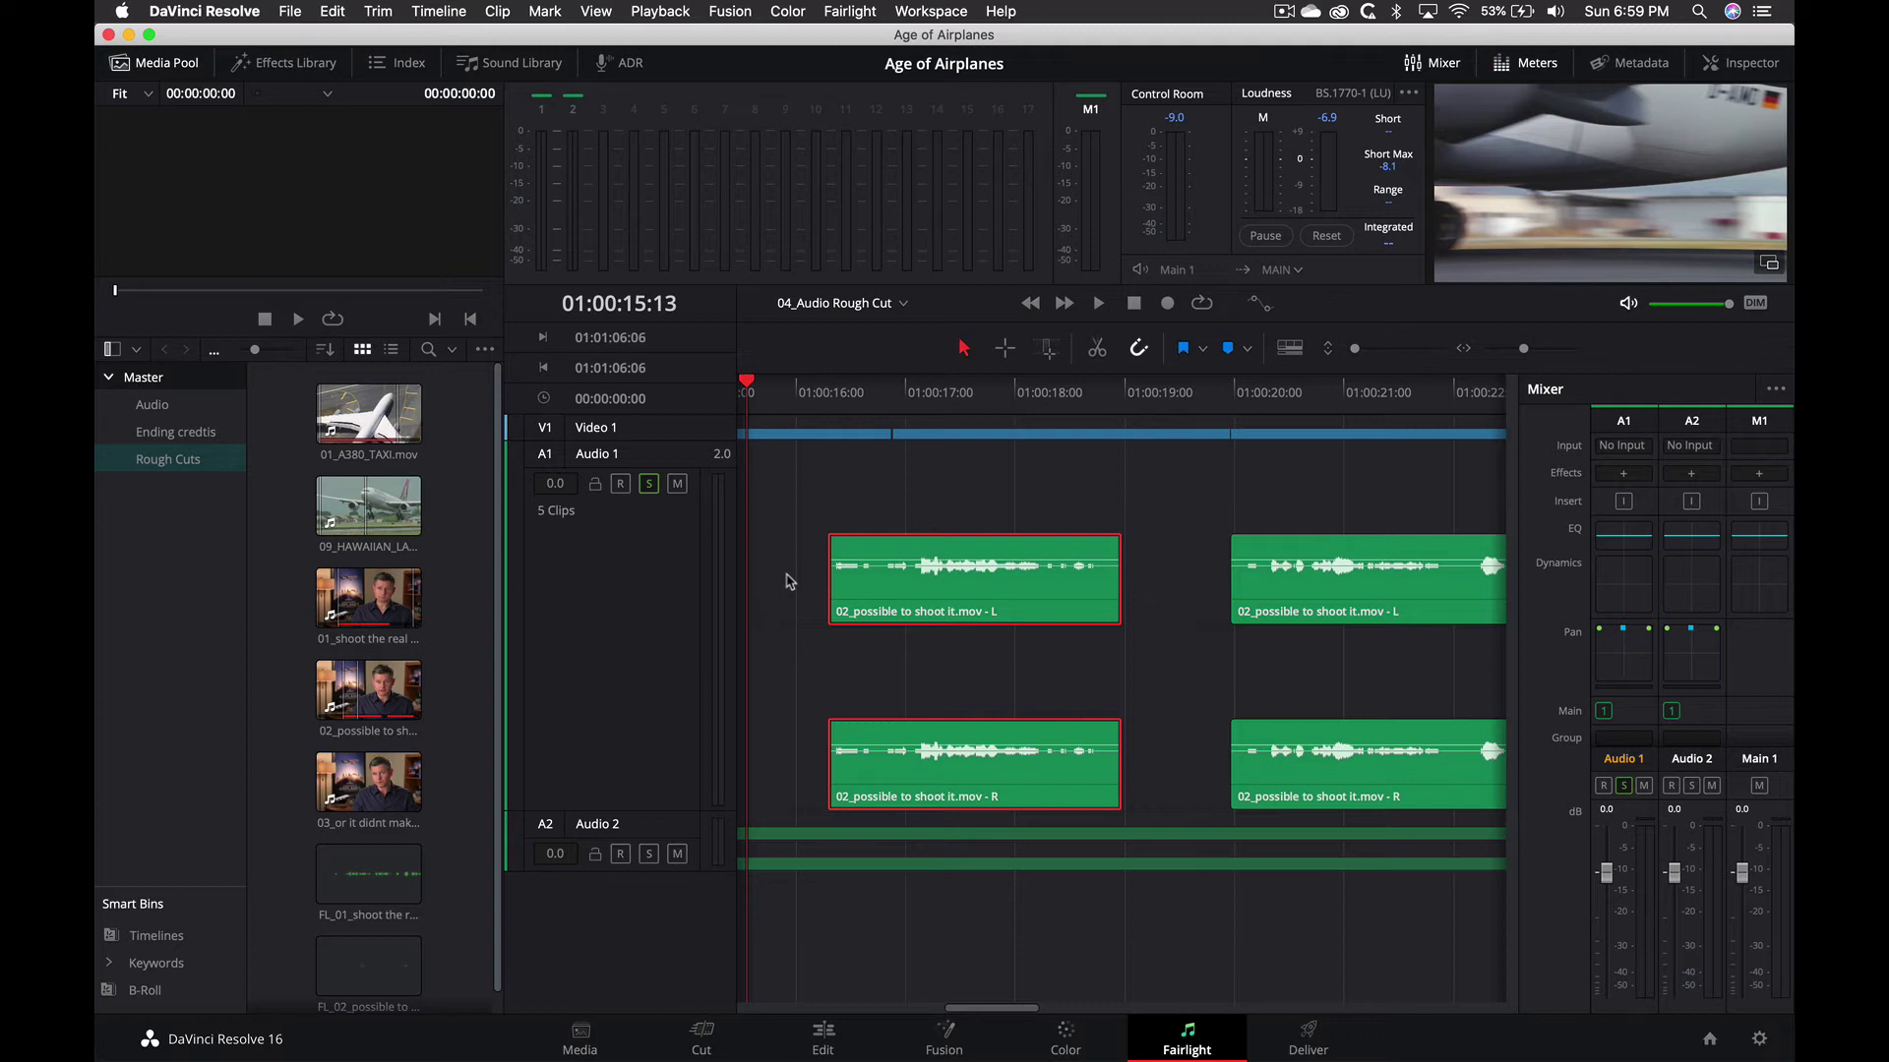
# Bounce the 02_possible to shoot it clip to iZotope RX 6 via External Audio Process > RX6
pyautogui.rightClick(875, 596)
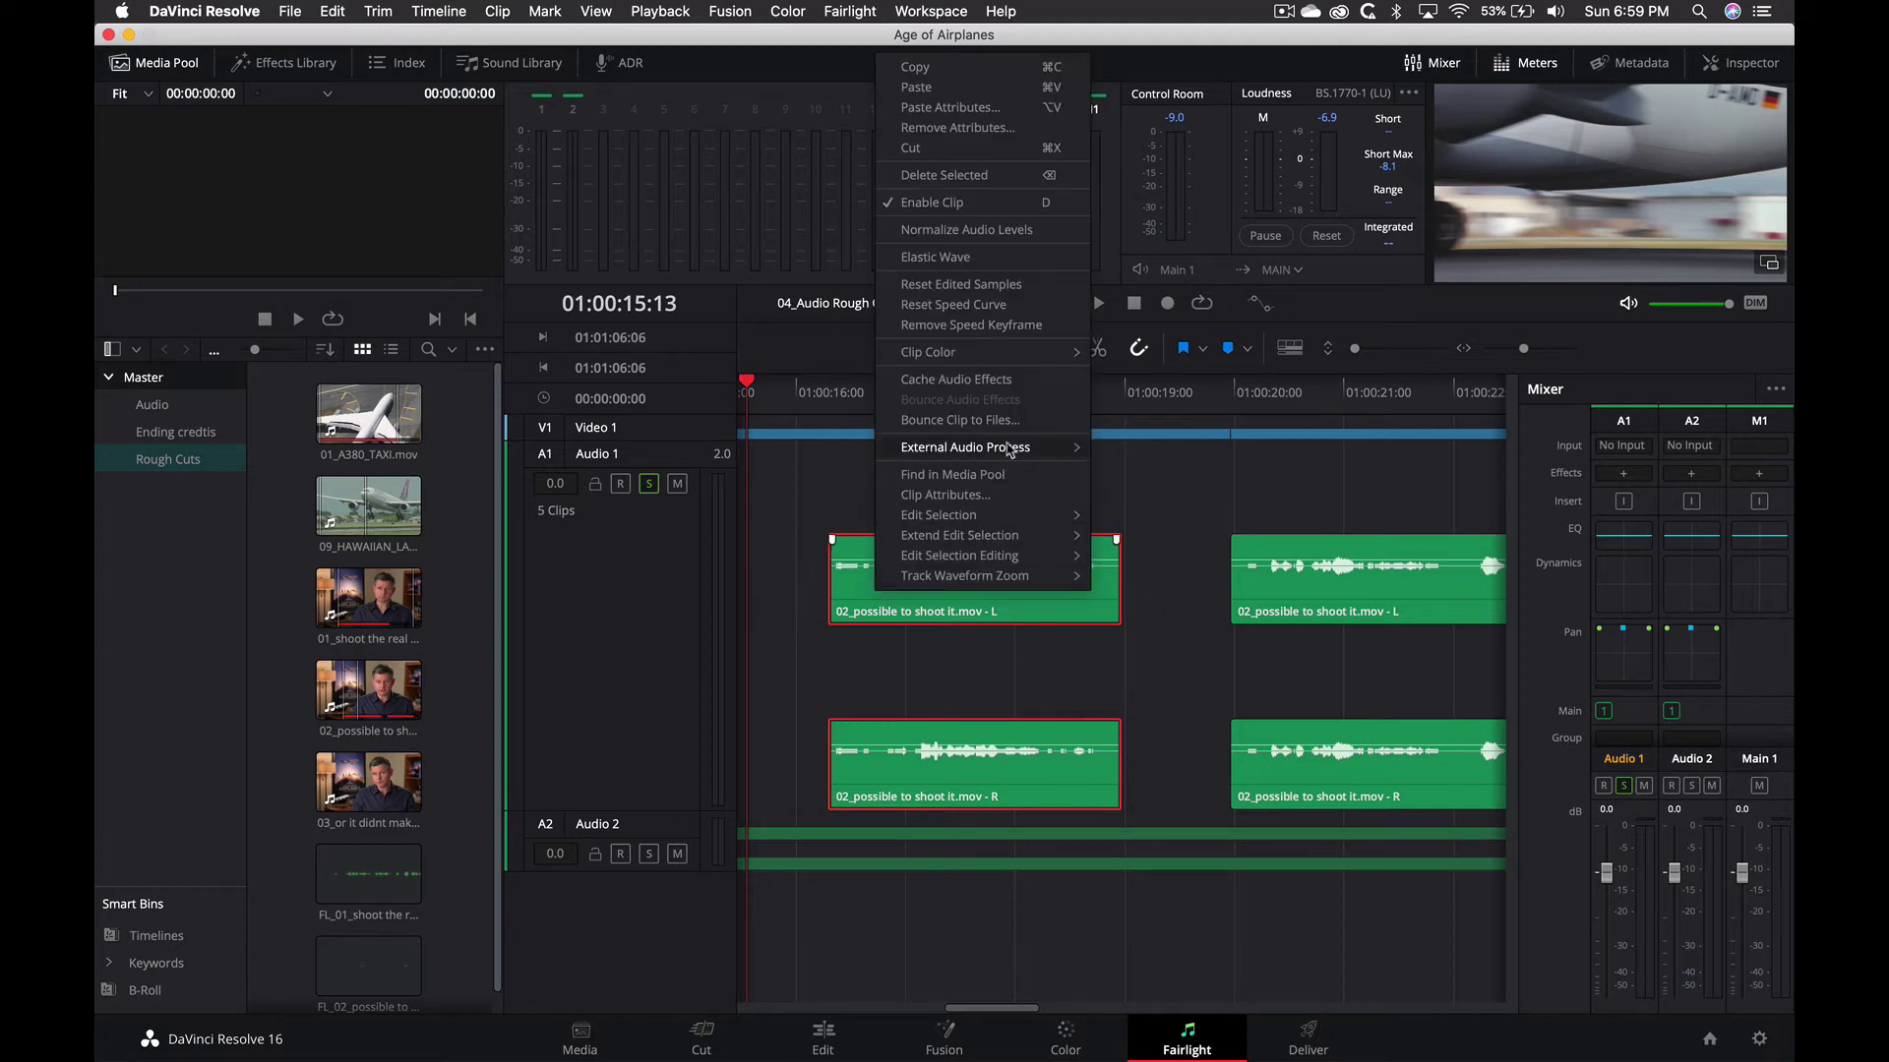
pyautogui.moveTo(1045, 450)
pyautogui.click(1113, 452)
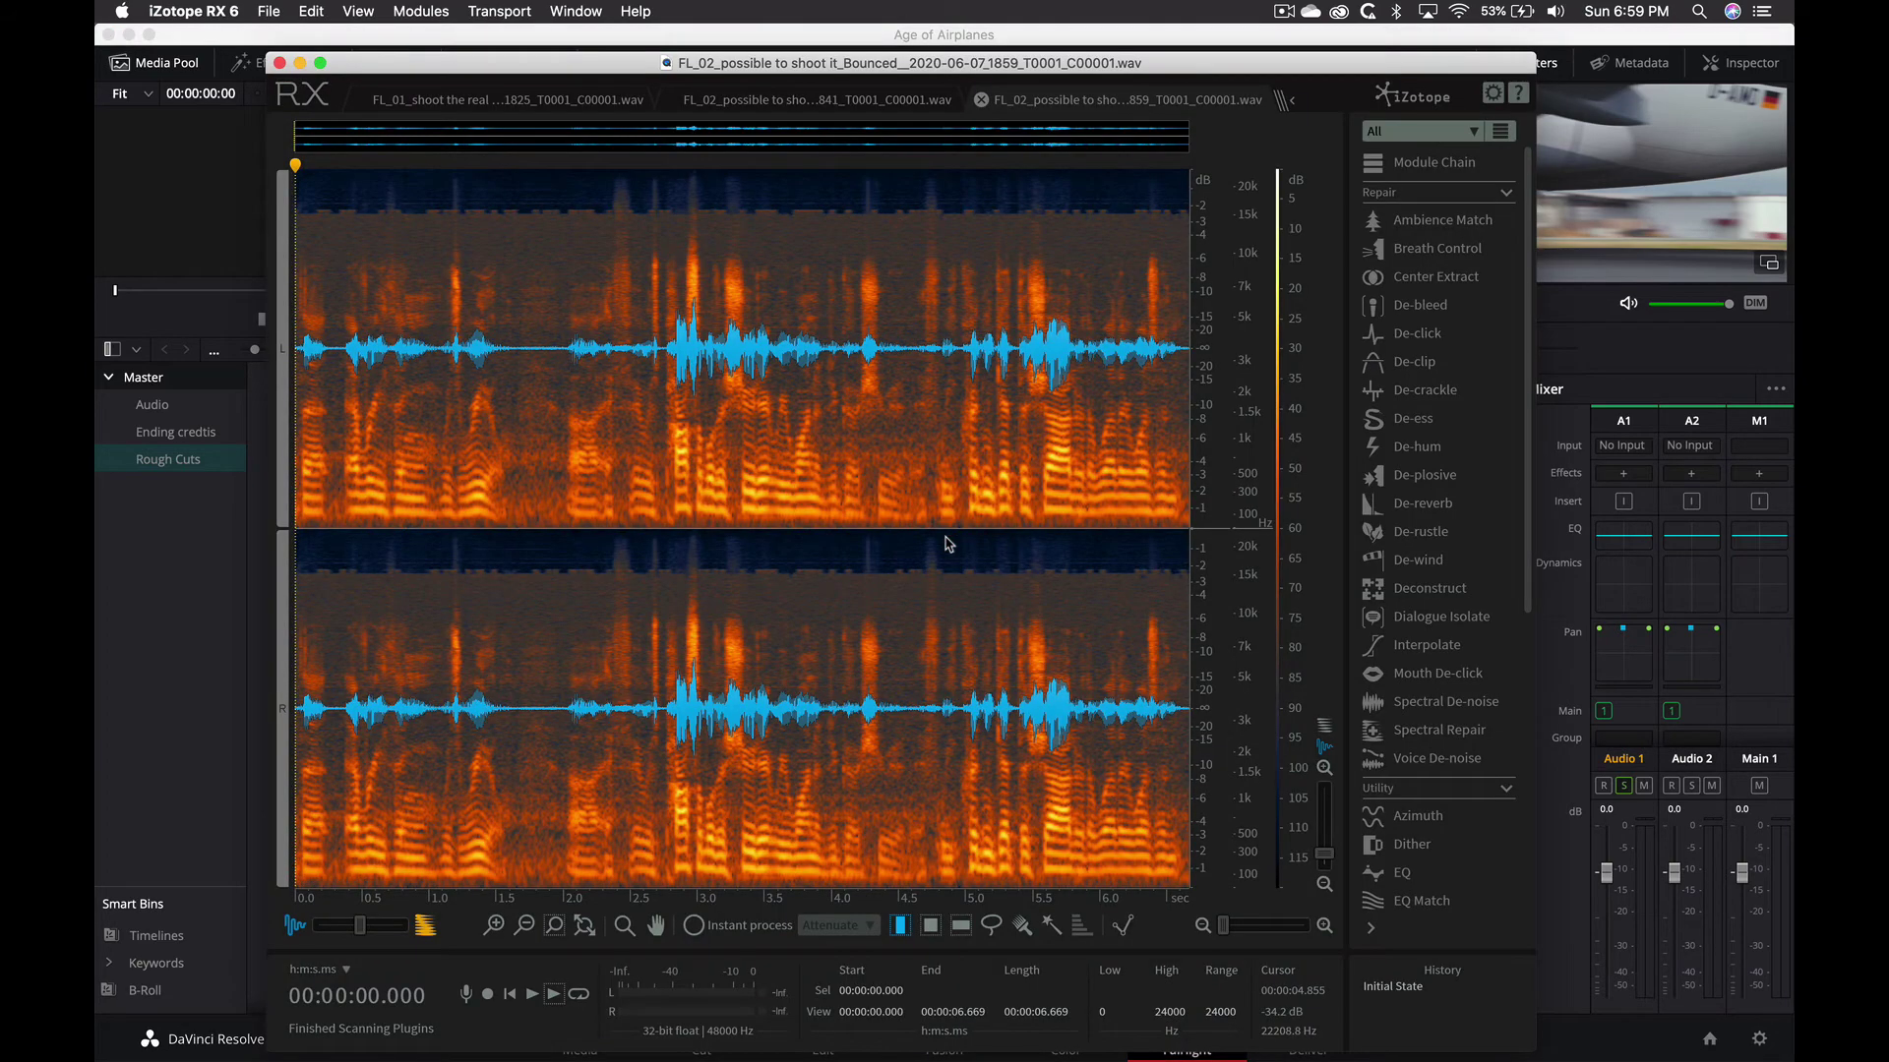
# Apply a -69 dB Gain cut to the FL_02 bounce and play it back to check
pyautogui.scroll(-3, 1439, 668)
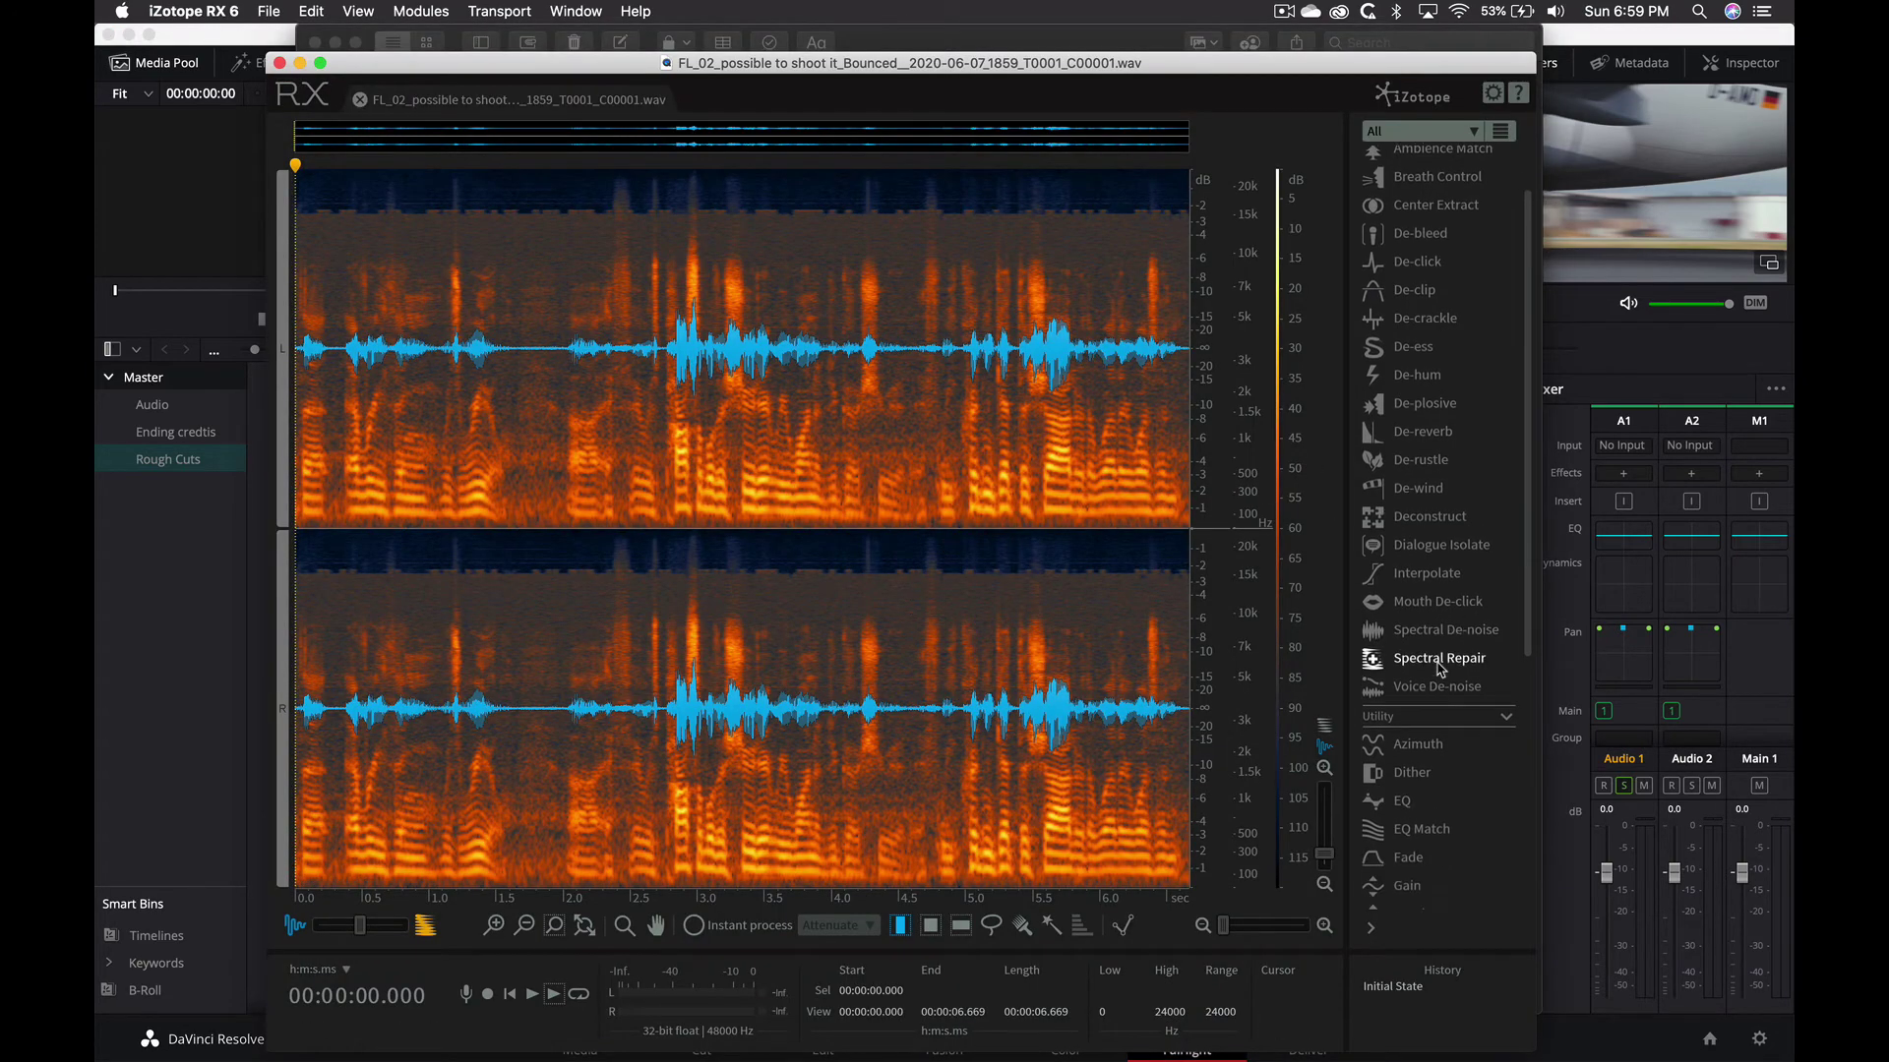
pyautogui.scroll(-3, 1439, 668)
pyautogui.click(1413, 817)
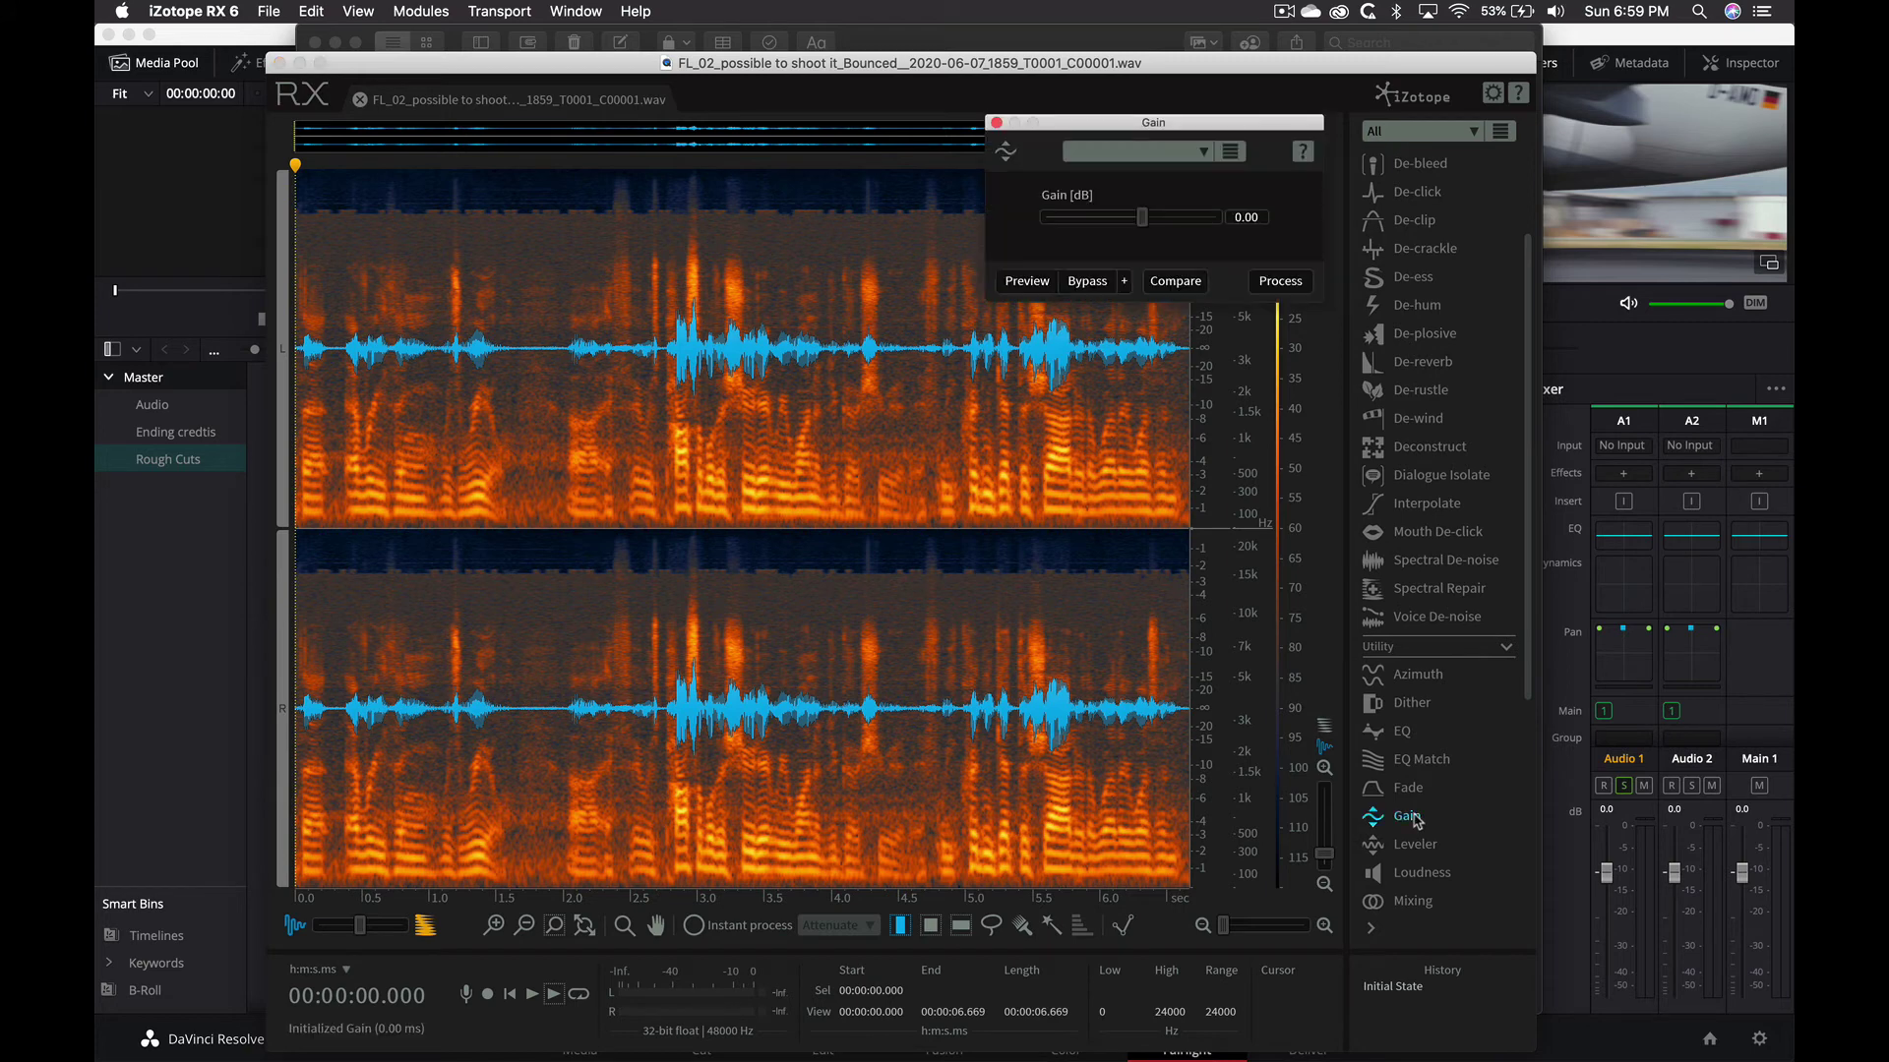
pyautogui.moveTo(1140, 221); pyautogui.dragTo(1062, 234)
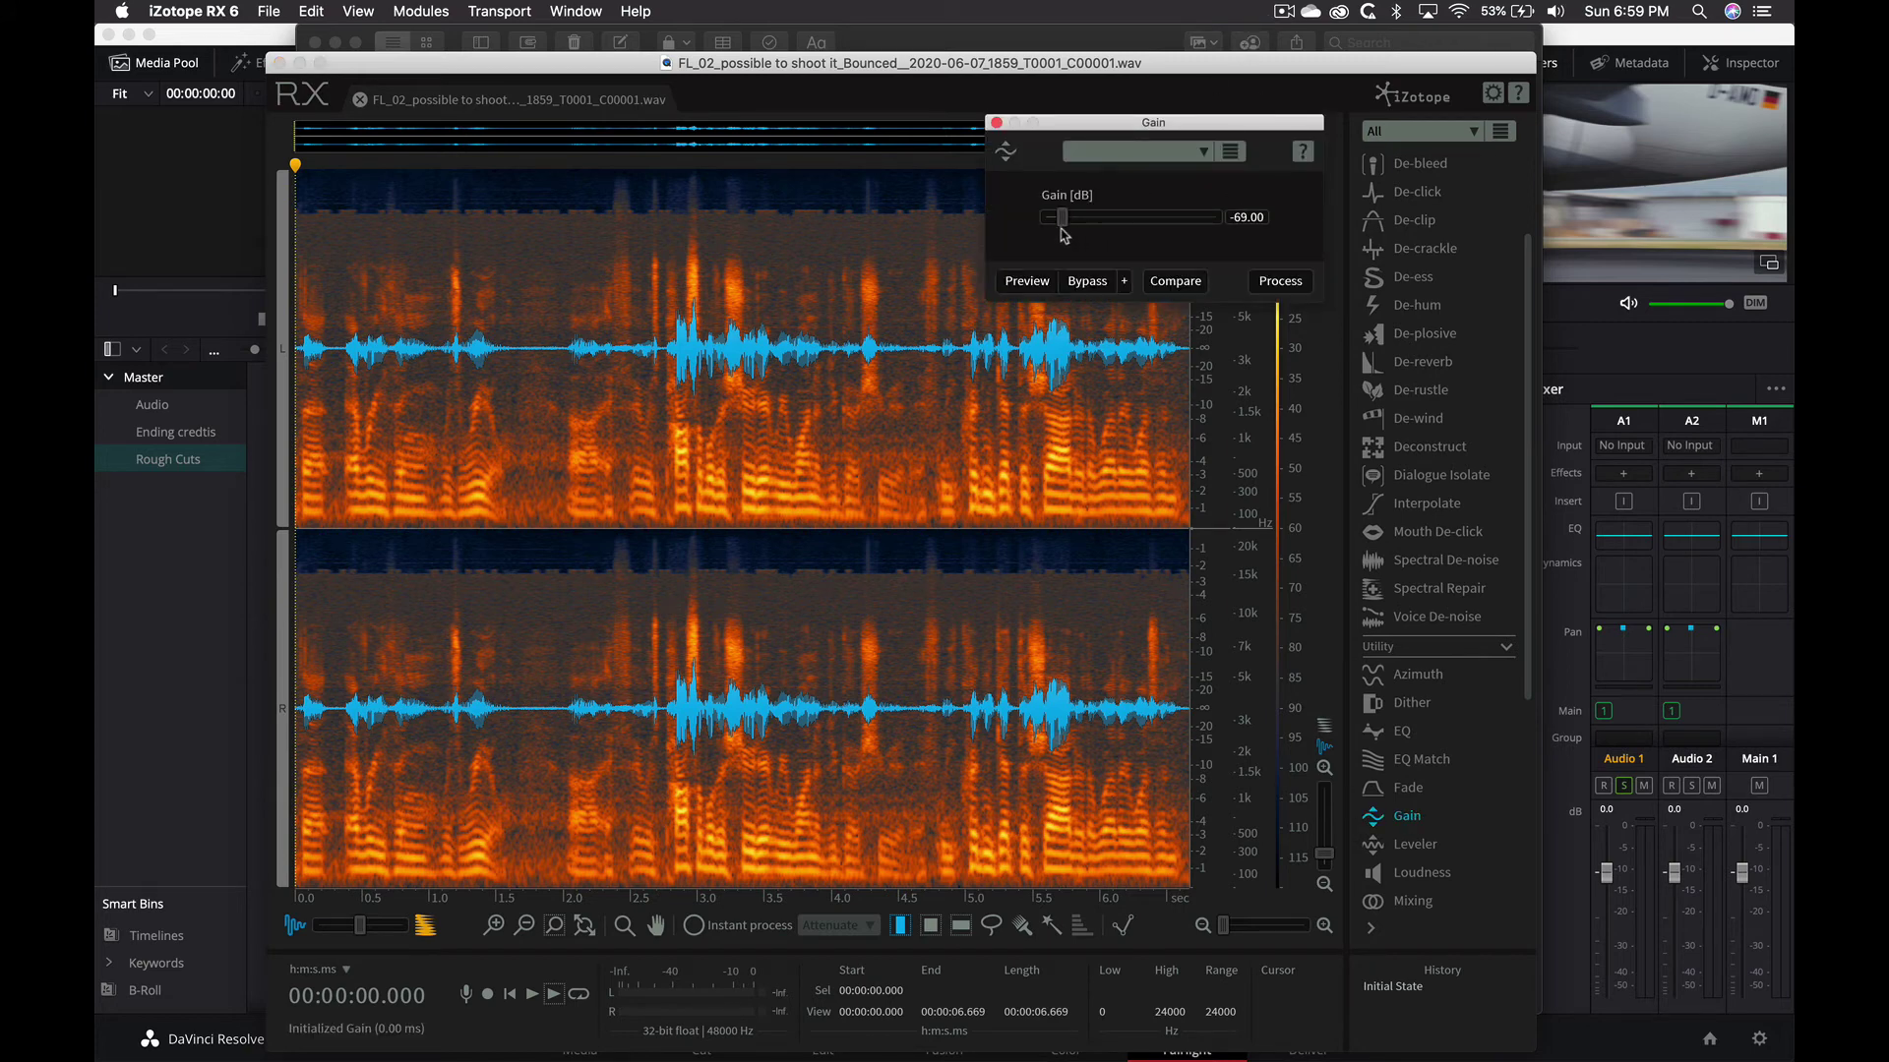
pyautogui.click(1280, 281)
pyautogui.press('space')
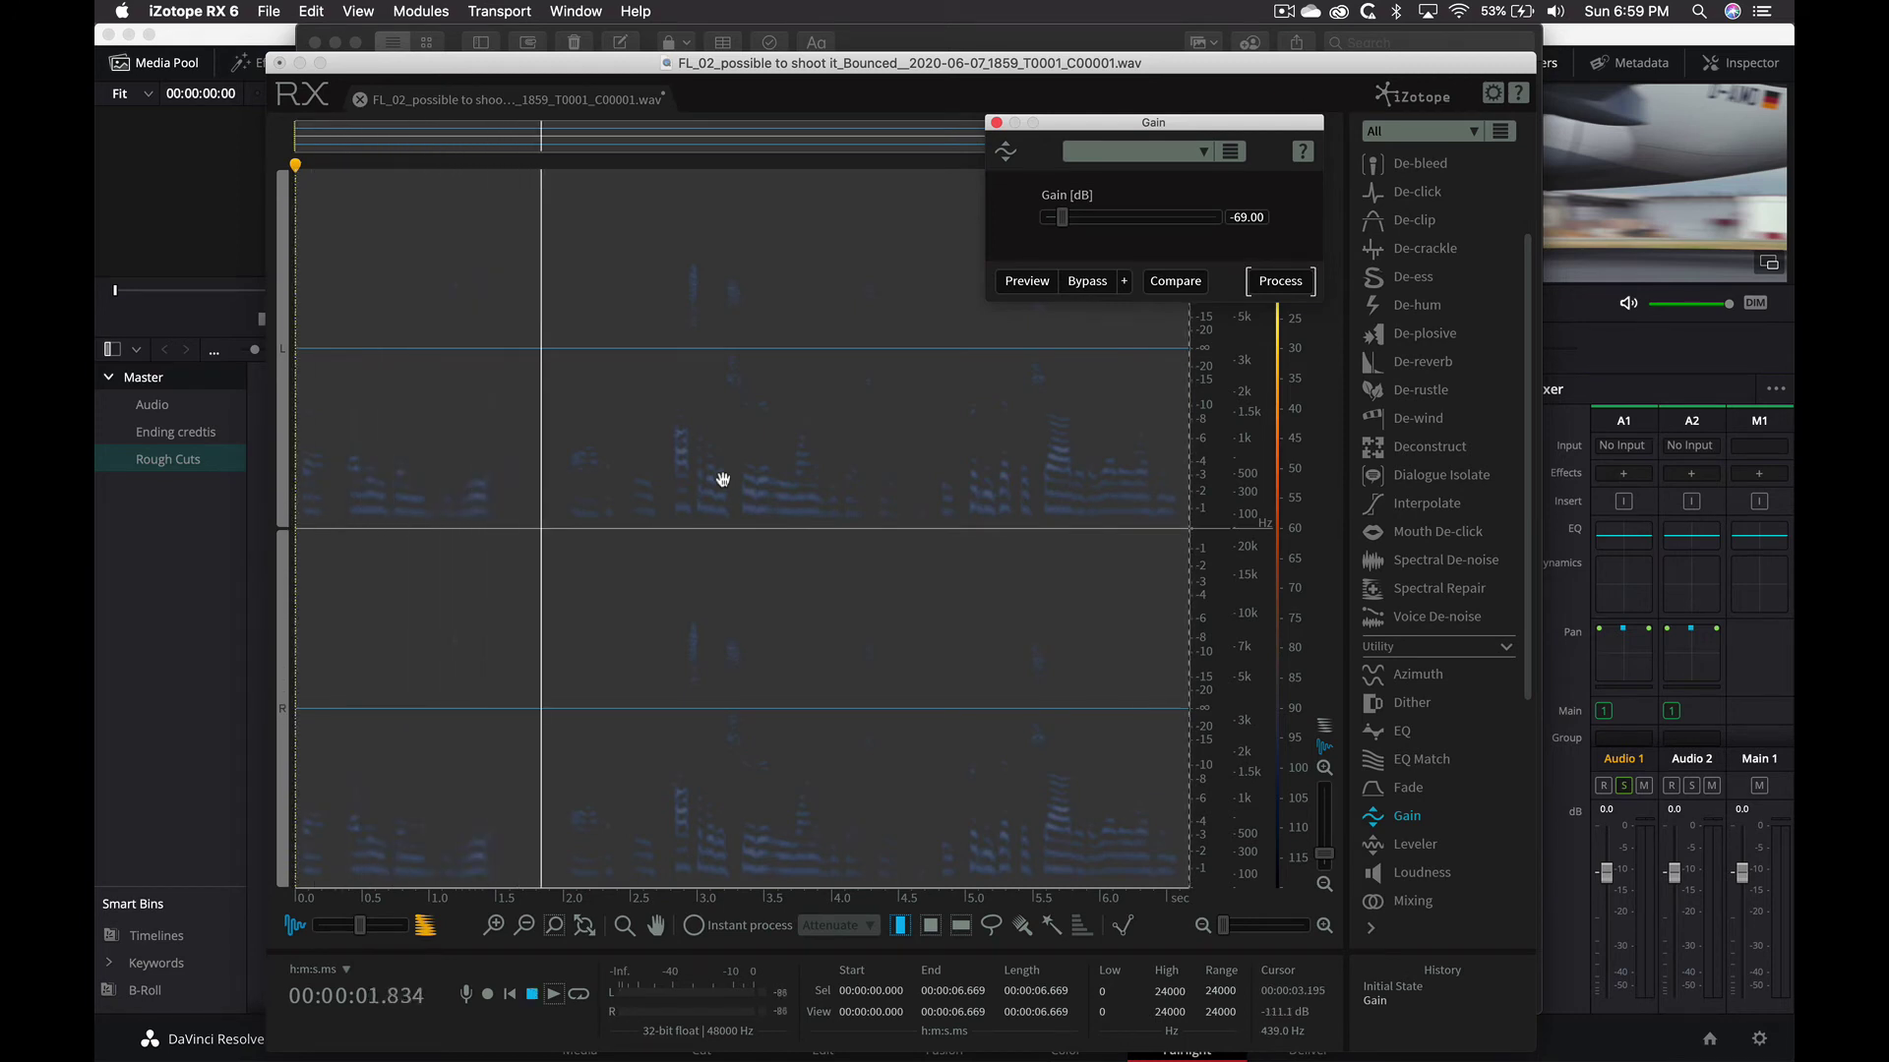
pyautogui.press('space')
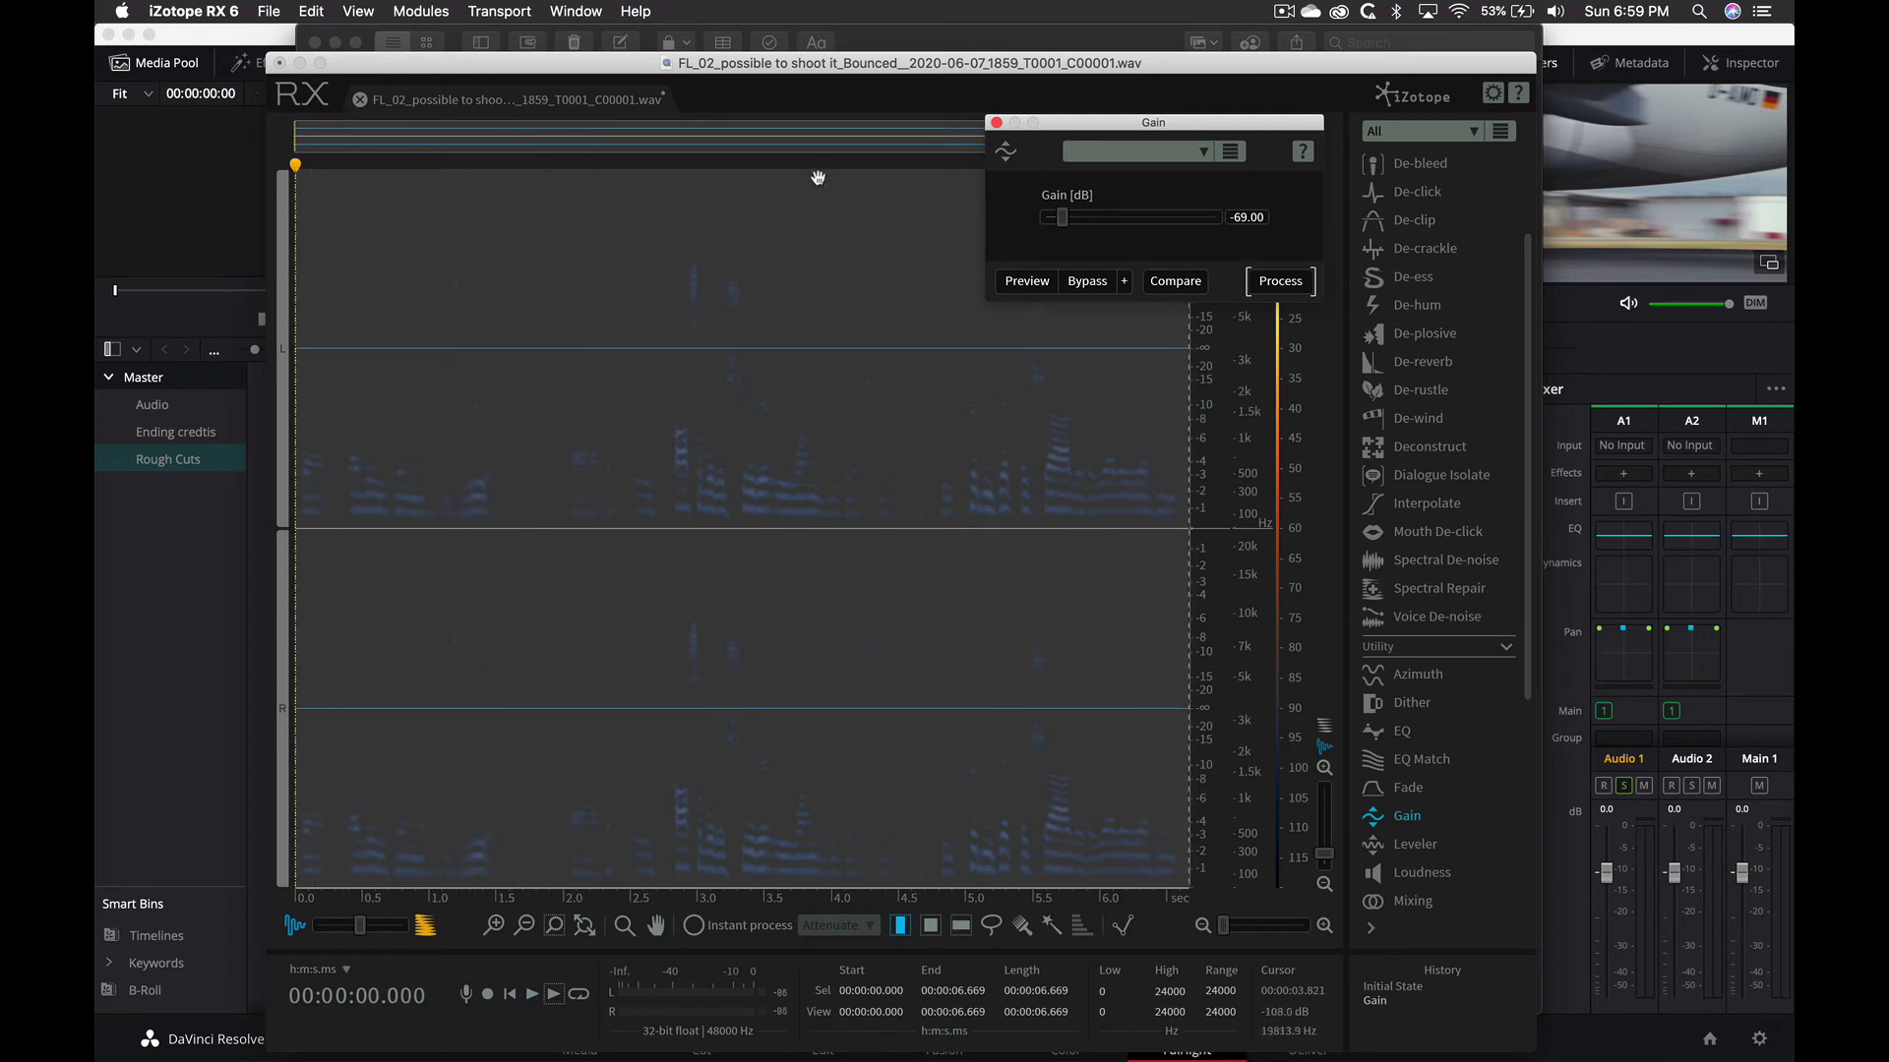
# Save the processed FL_02 file and switch back to DaVinci Resolve
pyautogui.click(672, 106)
pyautogui.press('super+s')
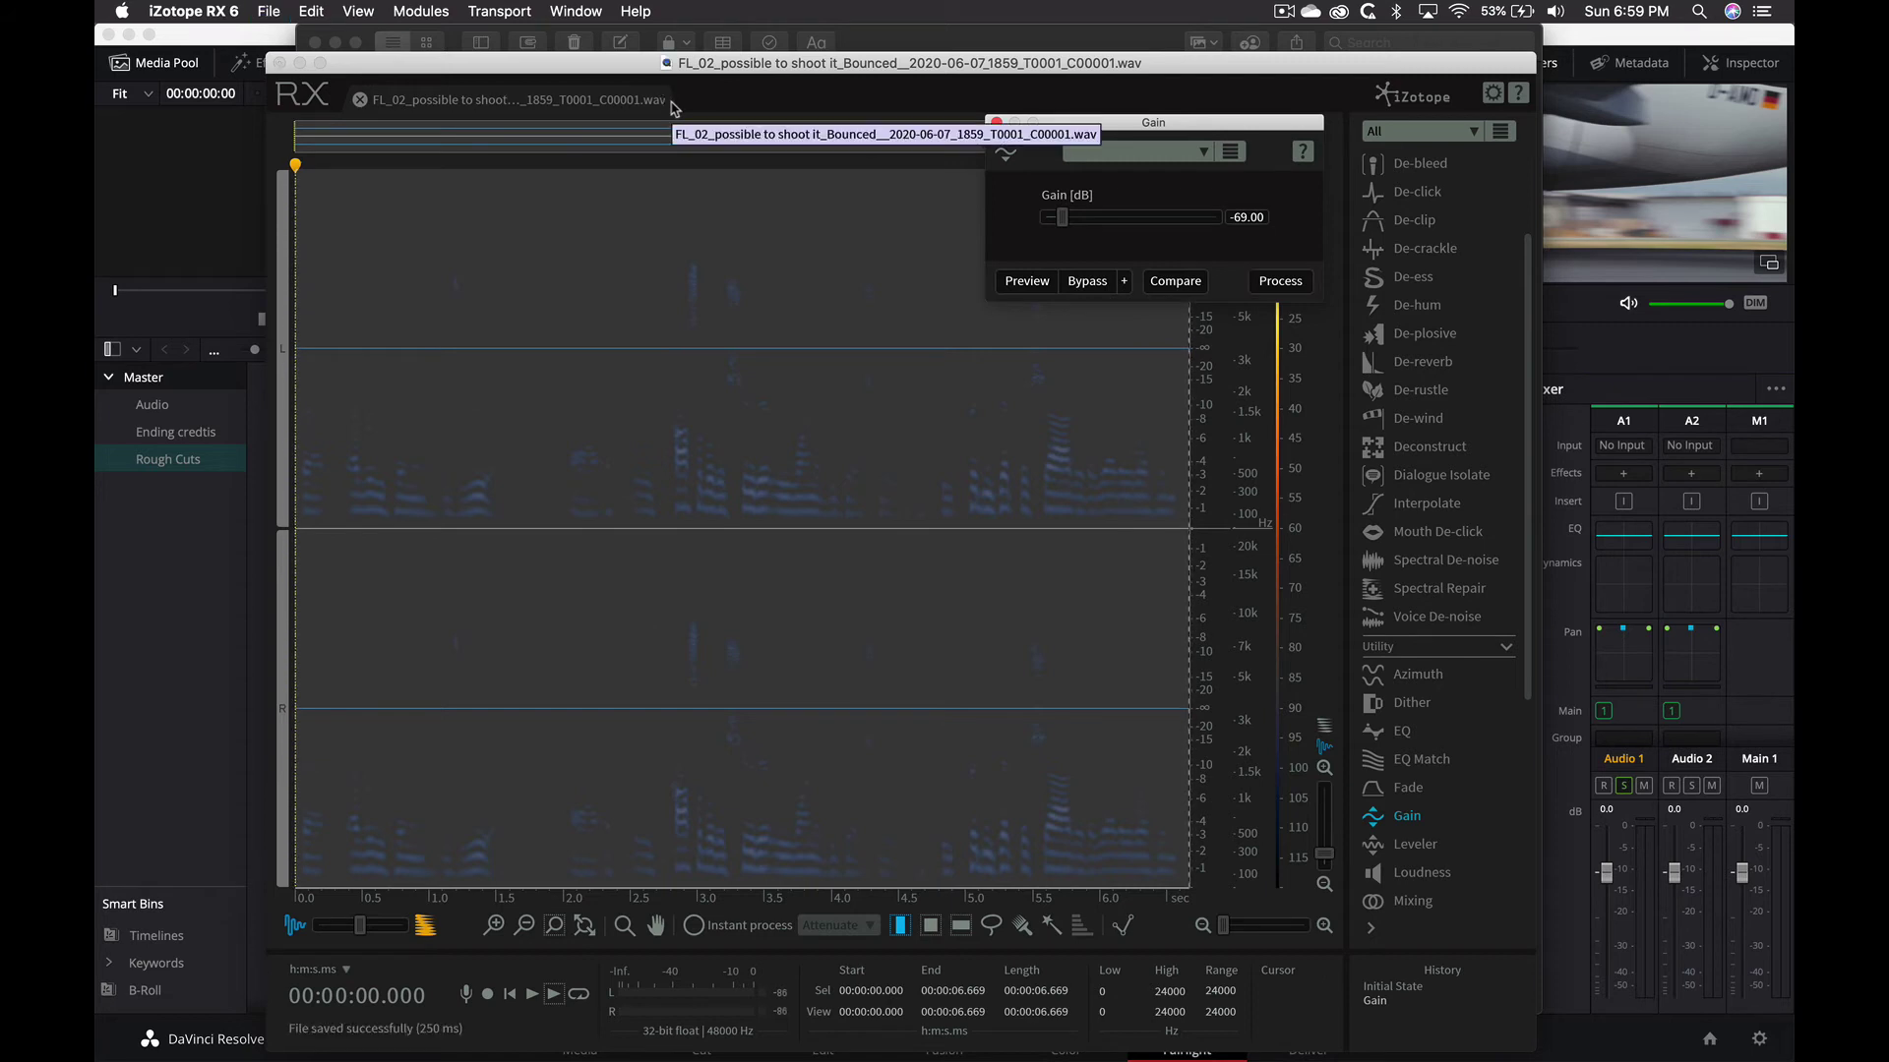
pyautogui.press('super+tab')
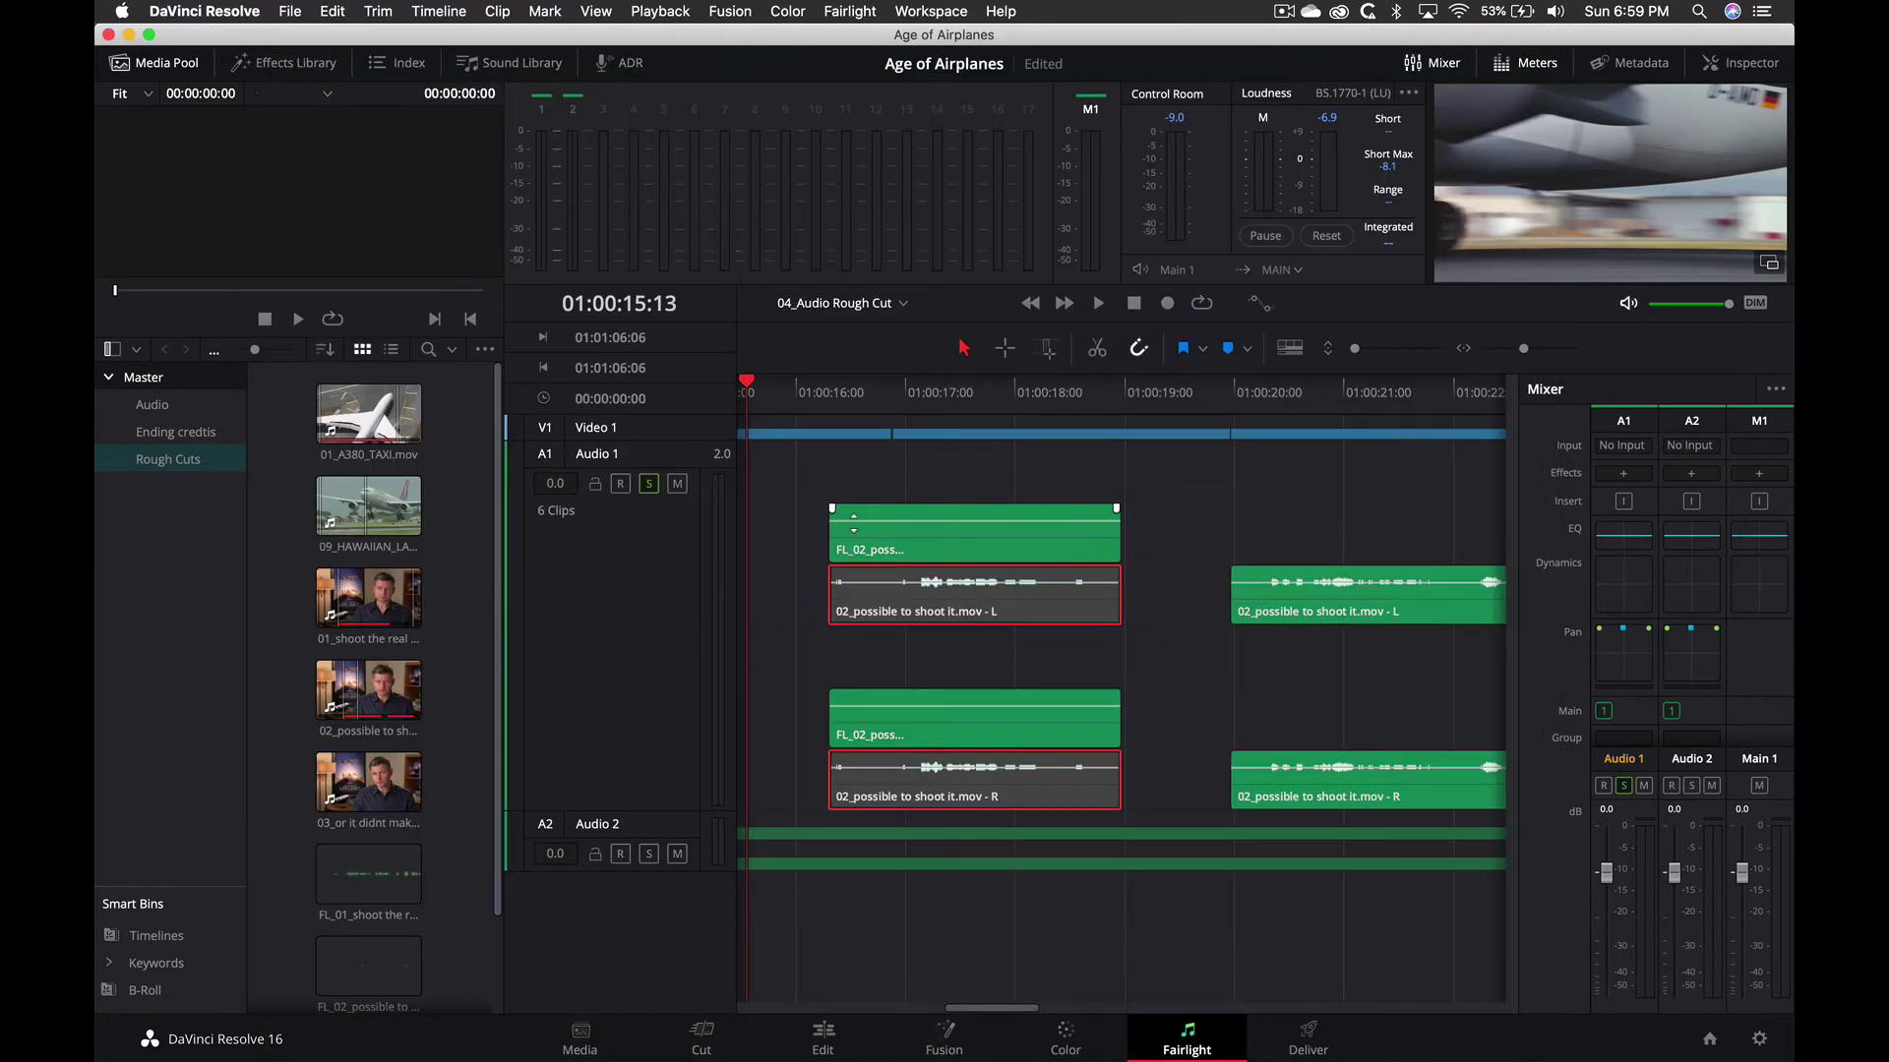
# Select the FL_02 clip, enlarge the Audio 1 track, and audition it from just before
pyautogui.click(915, 554)
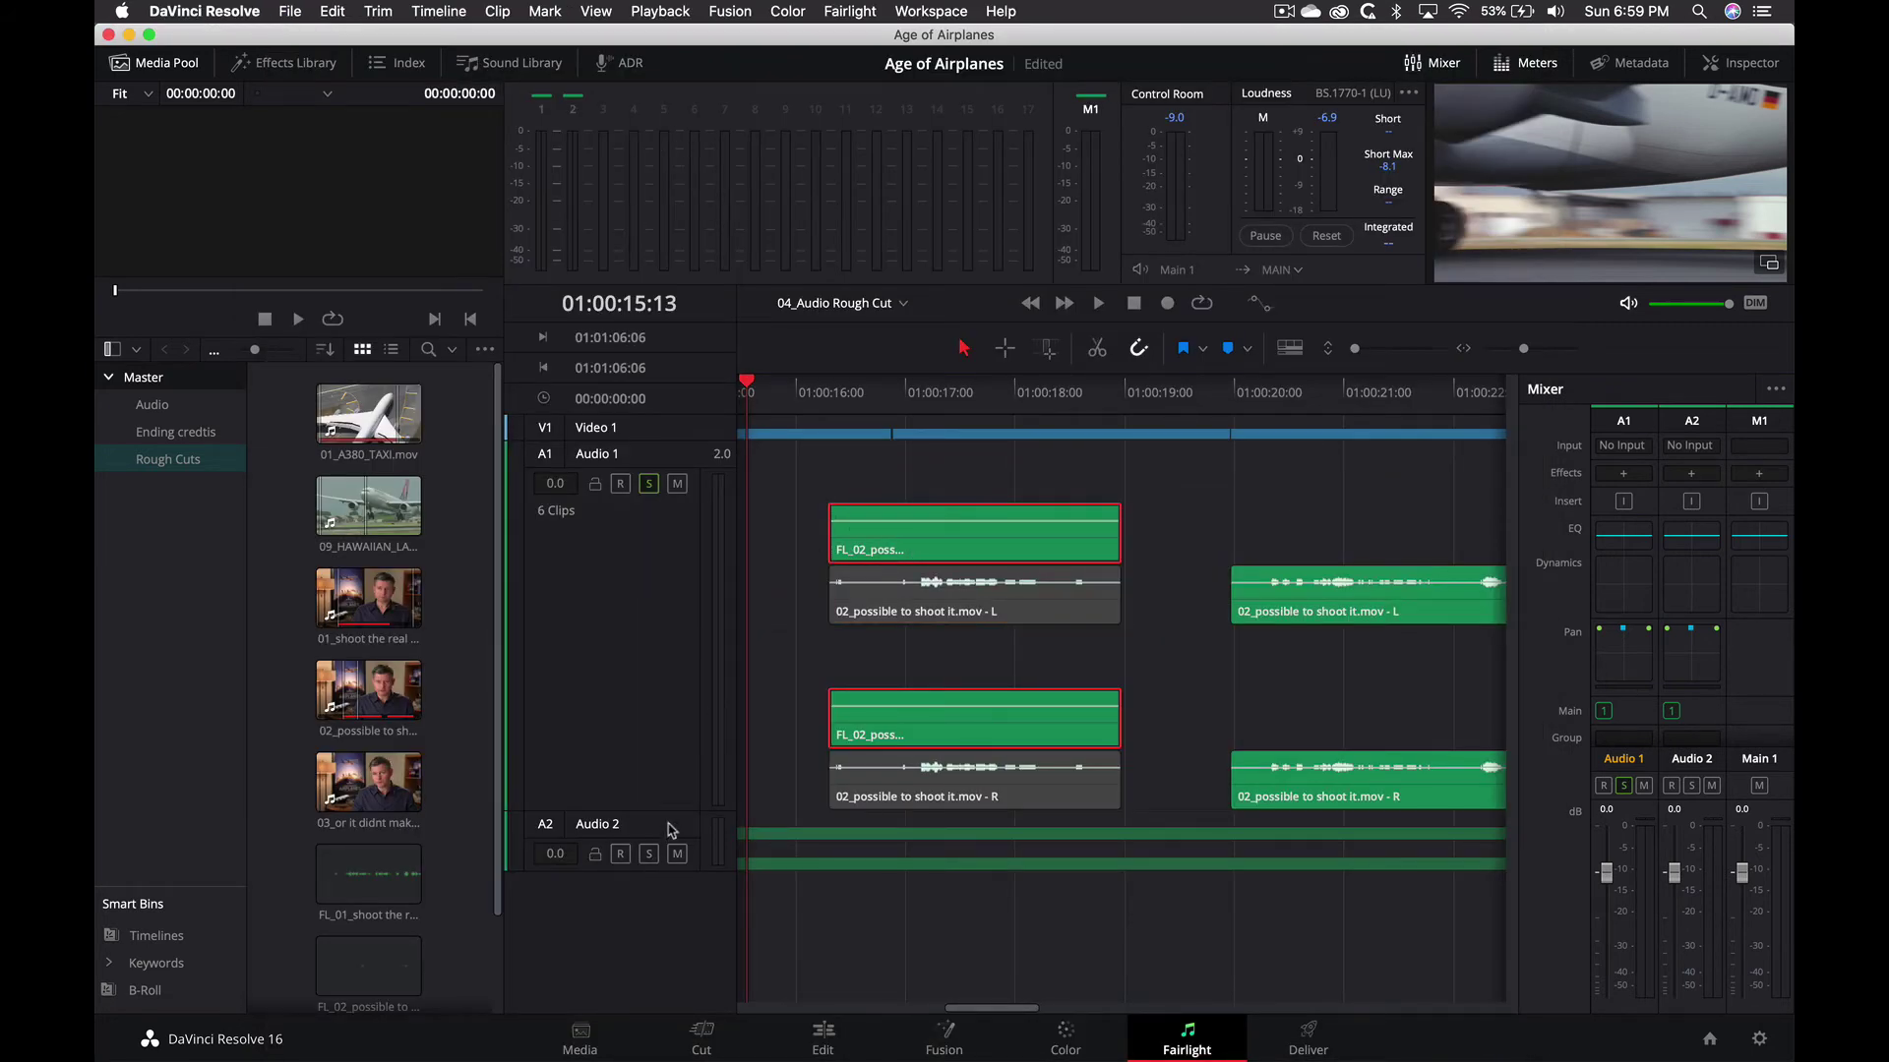
pyautogui.moveTo(668, 815); pyautogui.dragTo(649, 976)
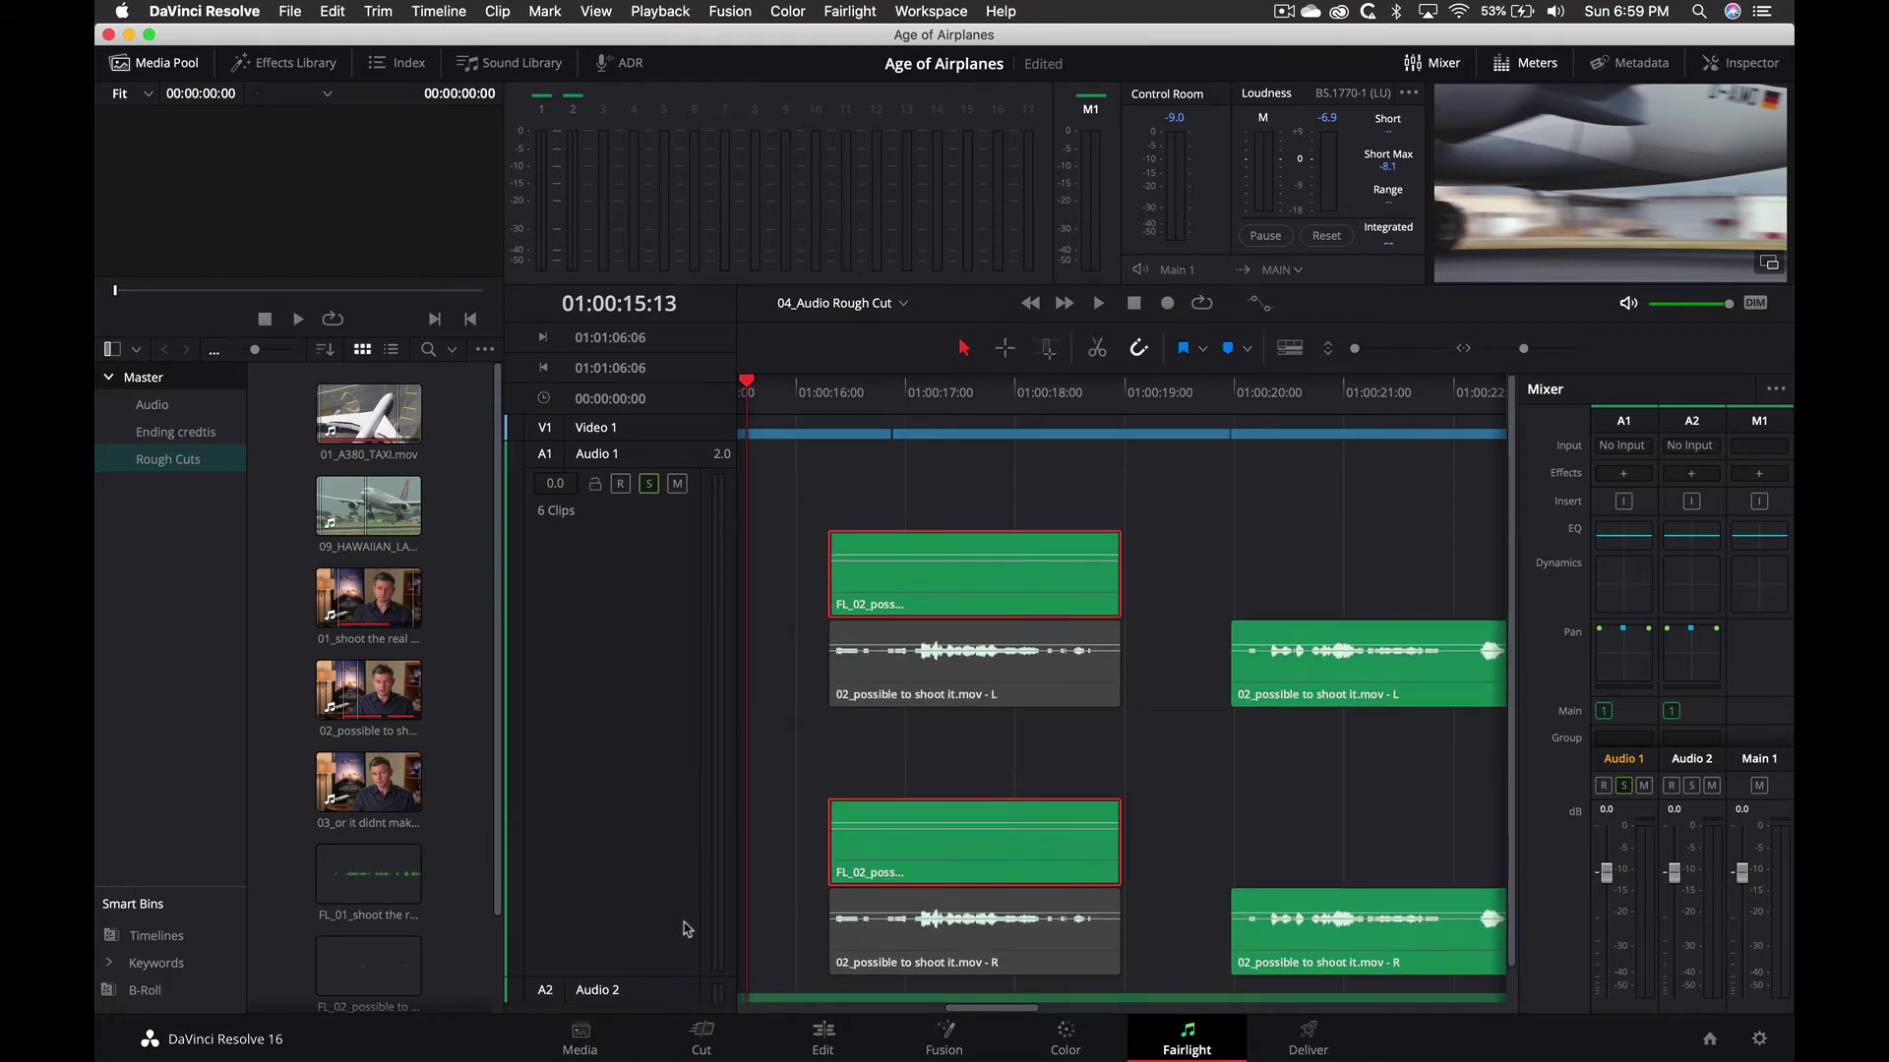
pyautogui.click(830, 398)
pyautogui.press('space')
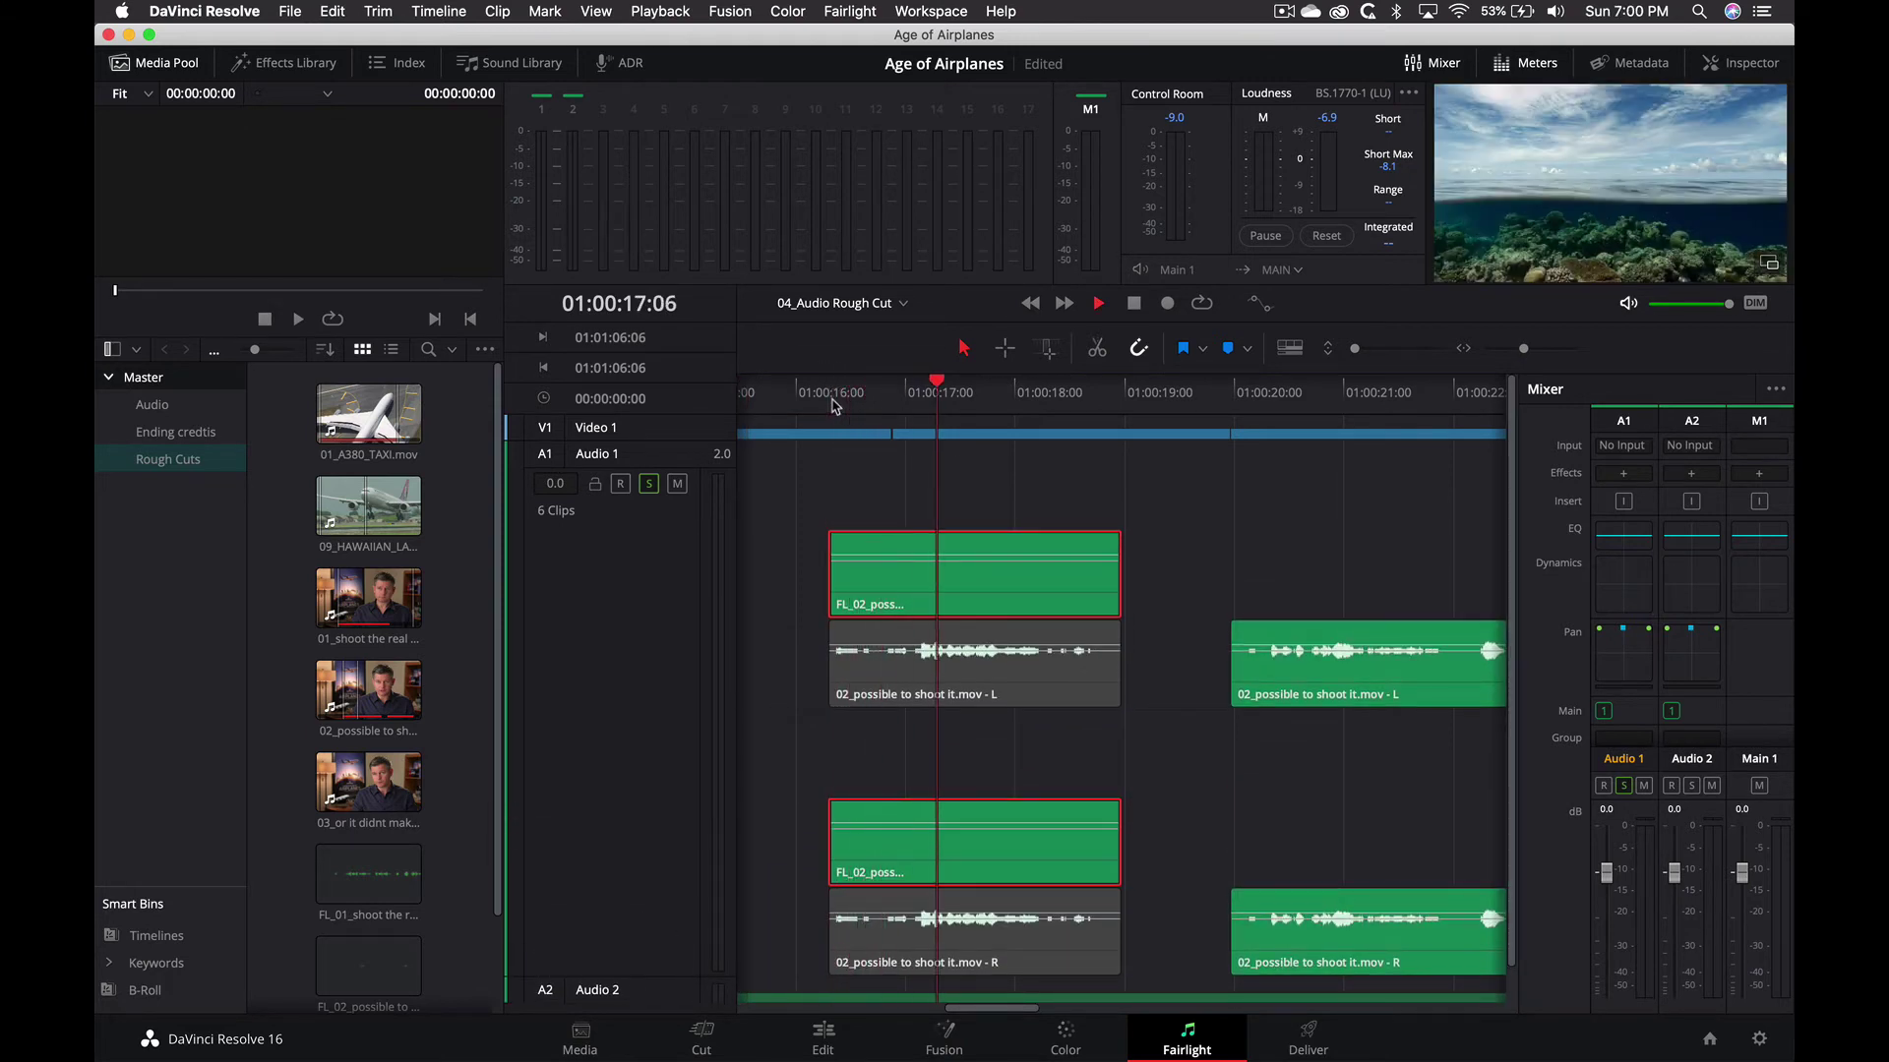
pyautogui.press('space')
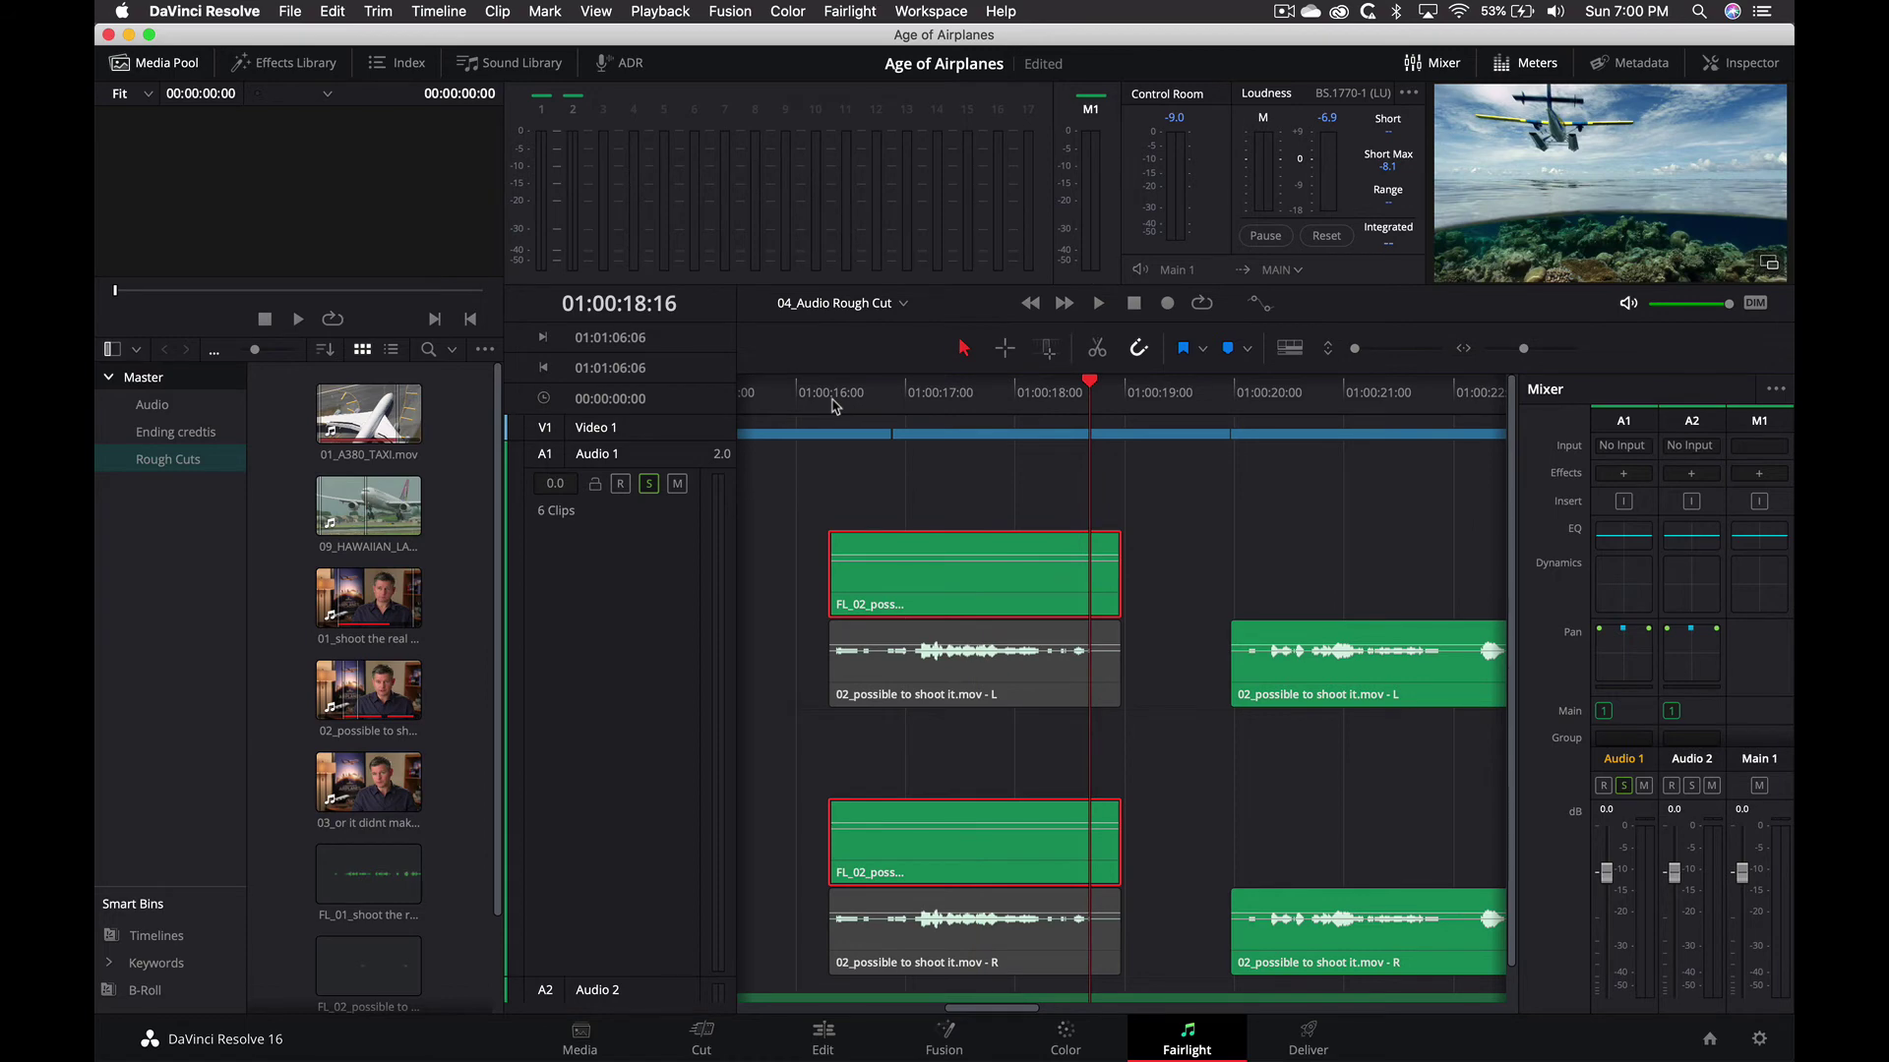
# Back in iZotope RX 6, undo the -69 dB Gain and save FL_02 at full level
pyautogui.press('super+Tab')
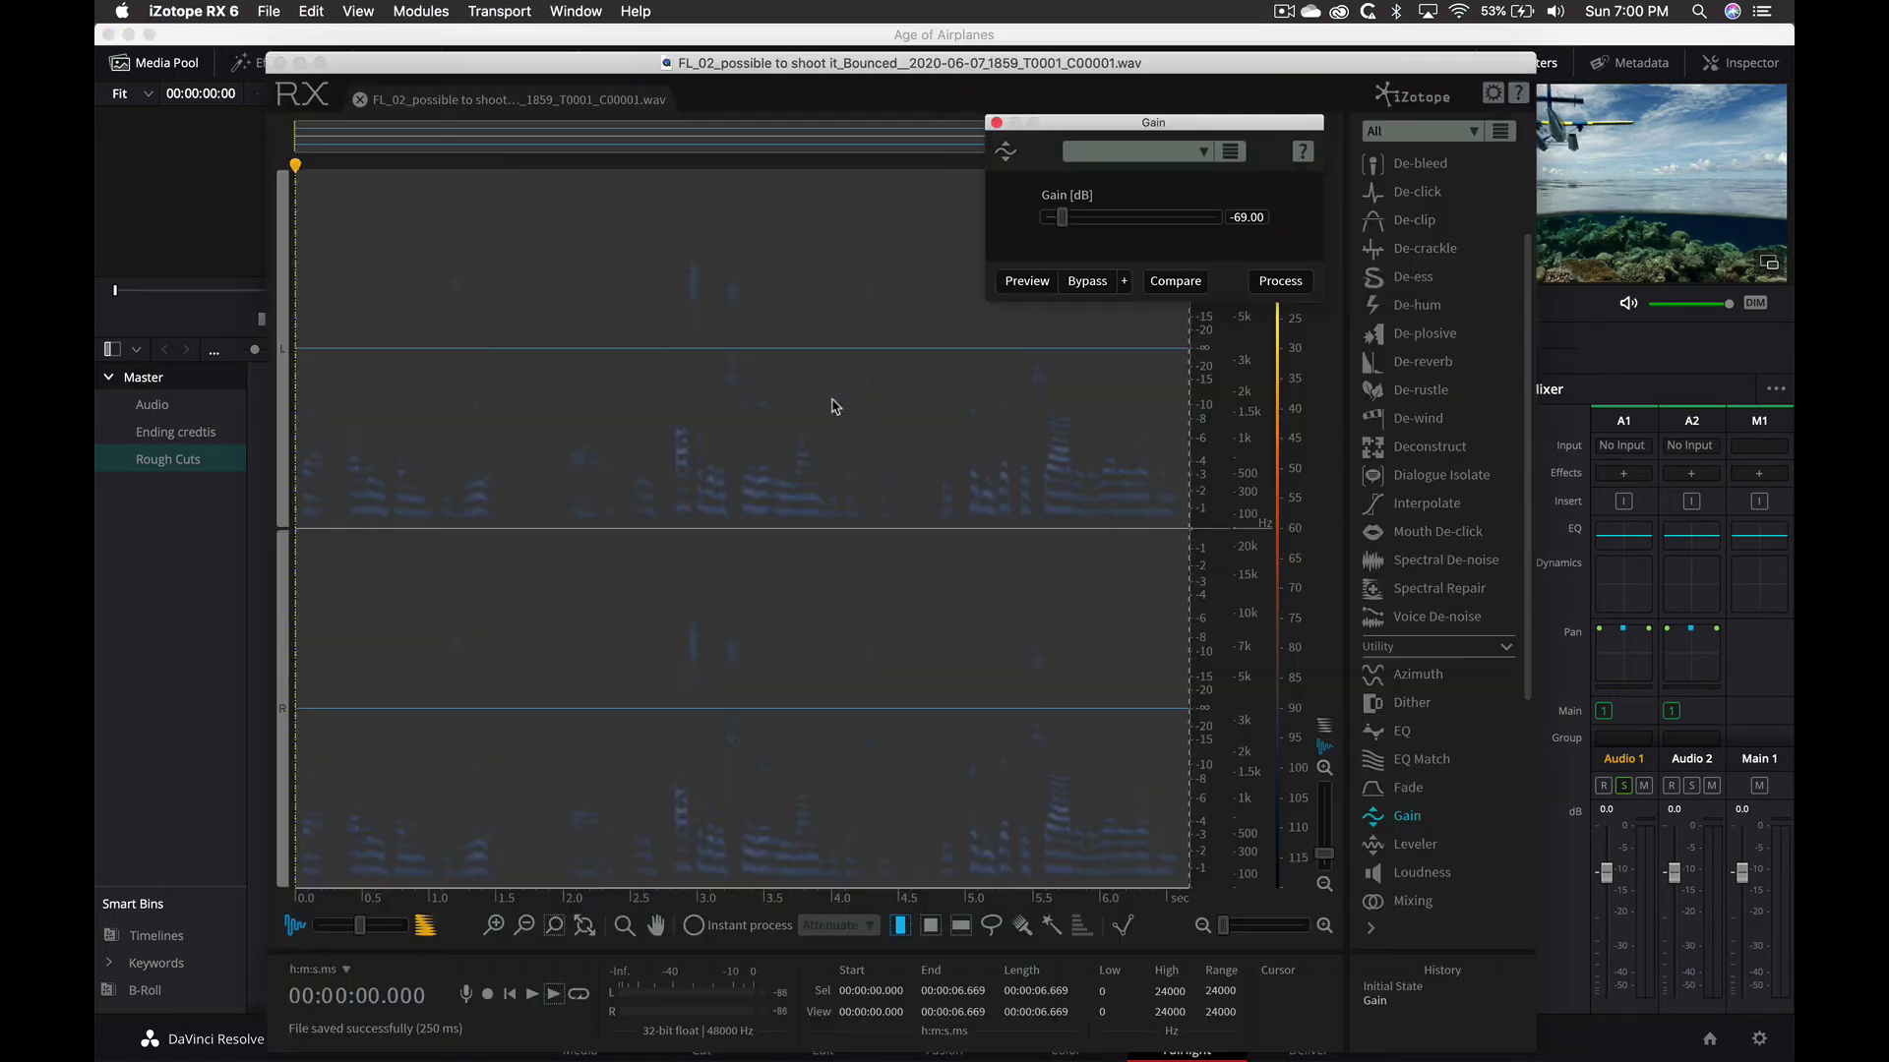
pyautogui.press('super+z')
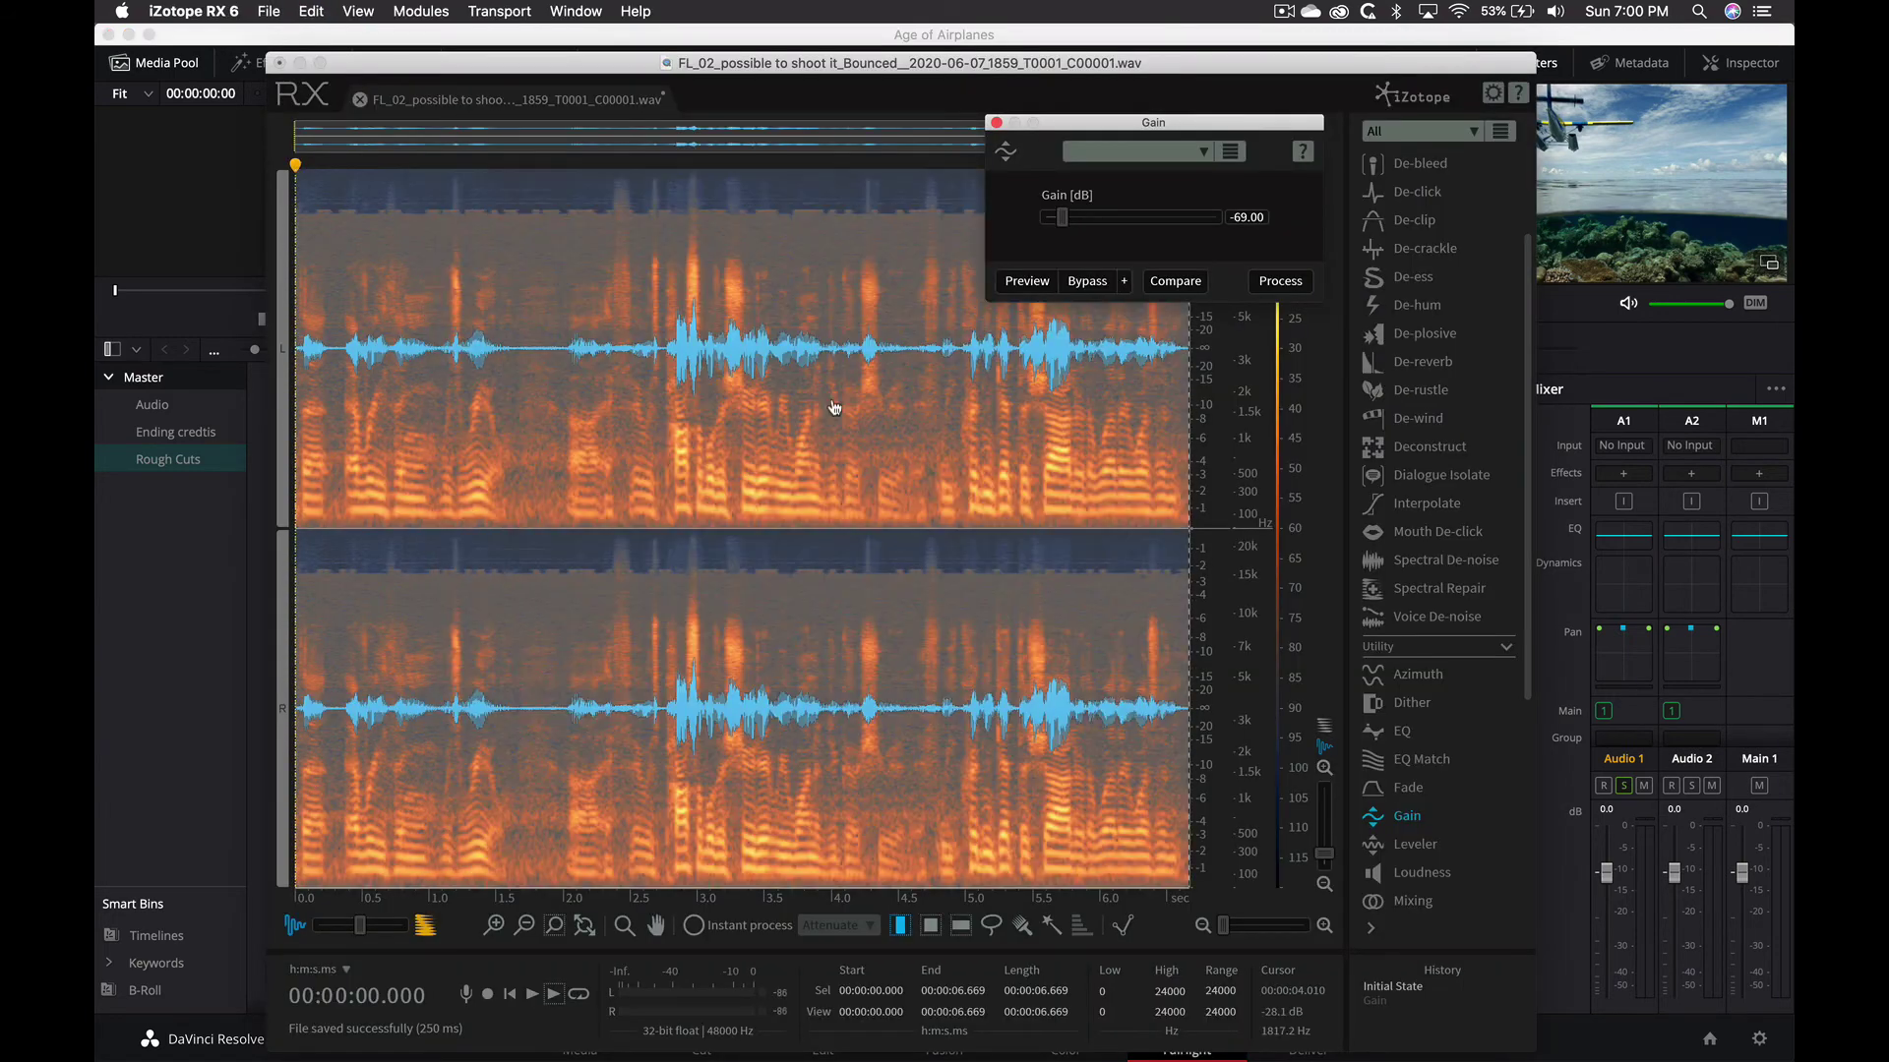
pyautogui.press('super+s')
# In Resolve, play the FL_02 section to check it, then park the playhead near 01:00:16:13
pyautogui.press('super+Tab')
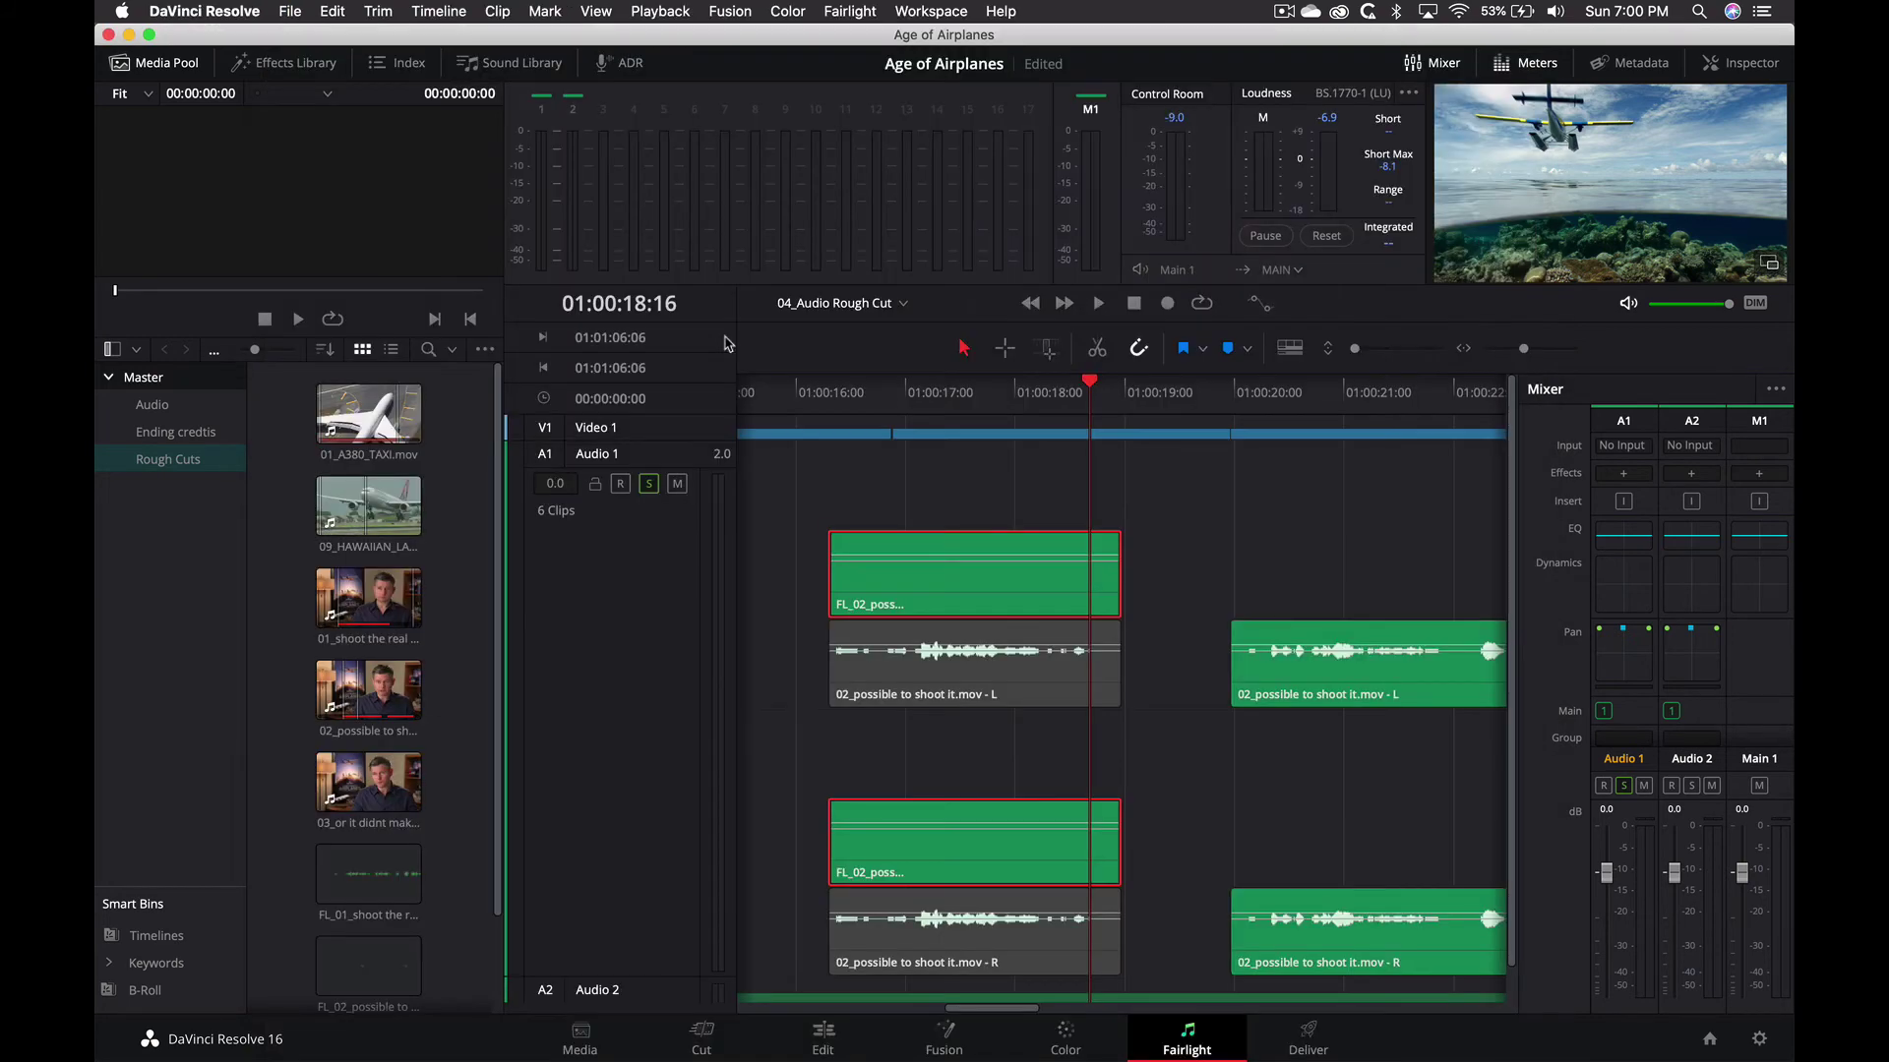
pyautogui.press('space')
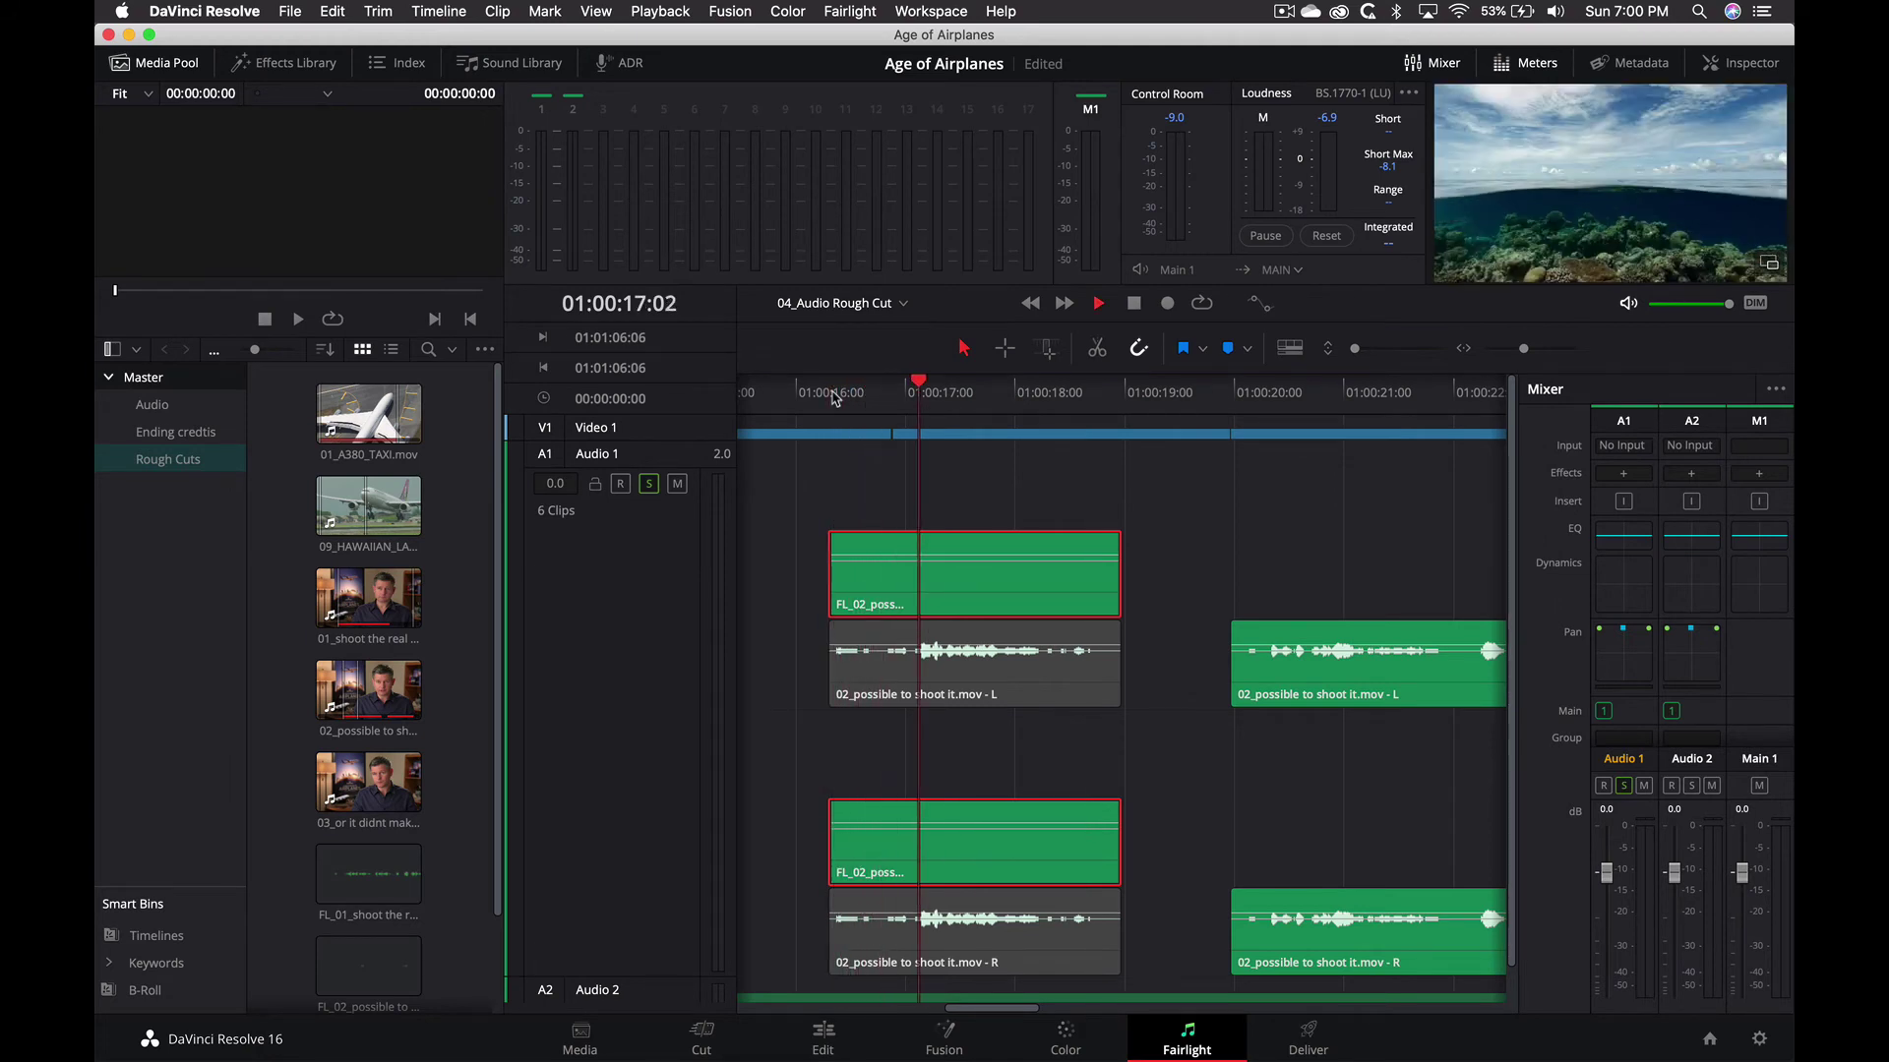
pyautogui.press('space')
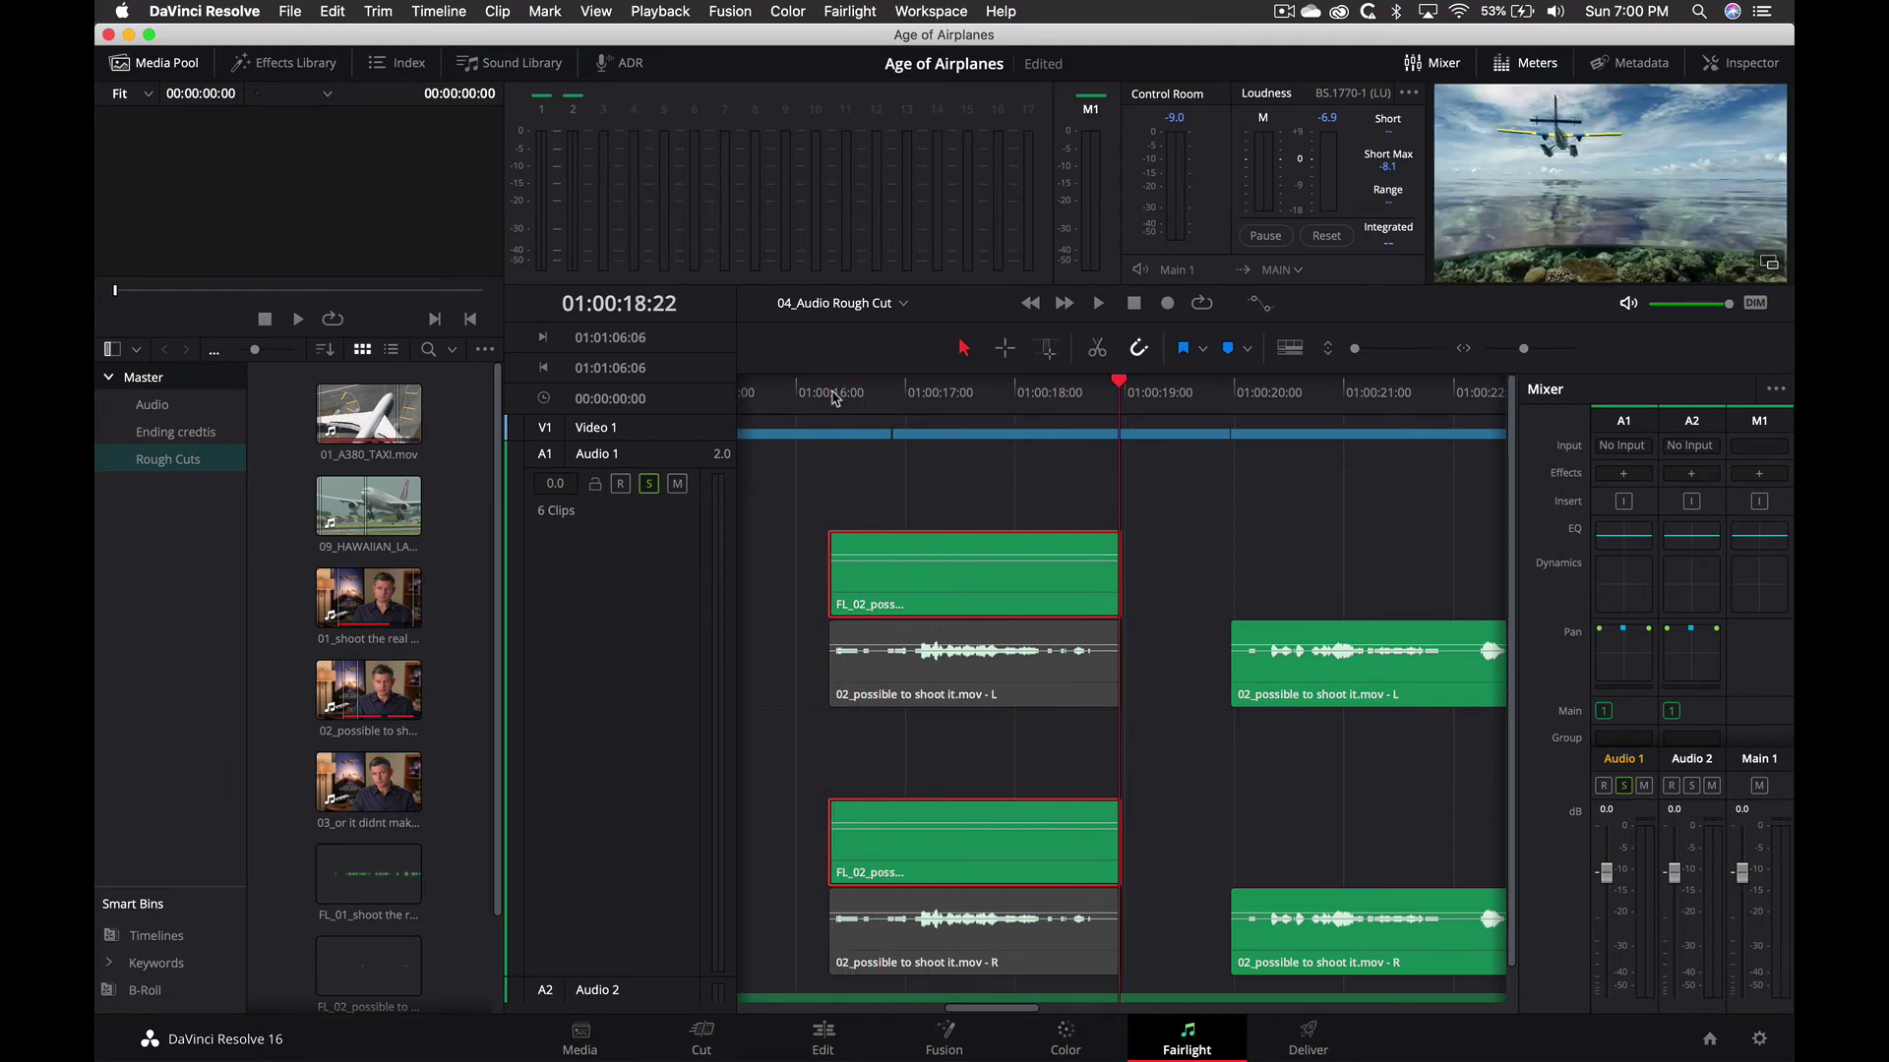
pyautogui.moveTo(833, 398); pyautogui.dragTo(858, 397)
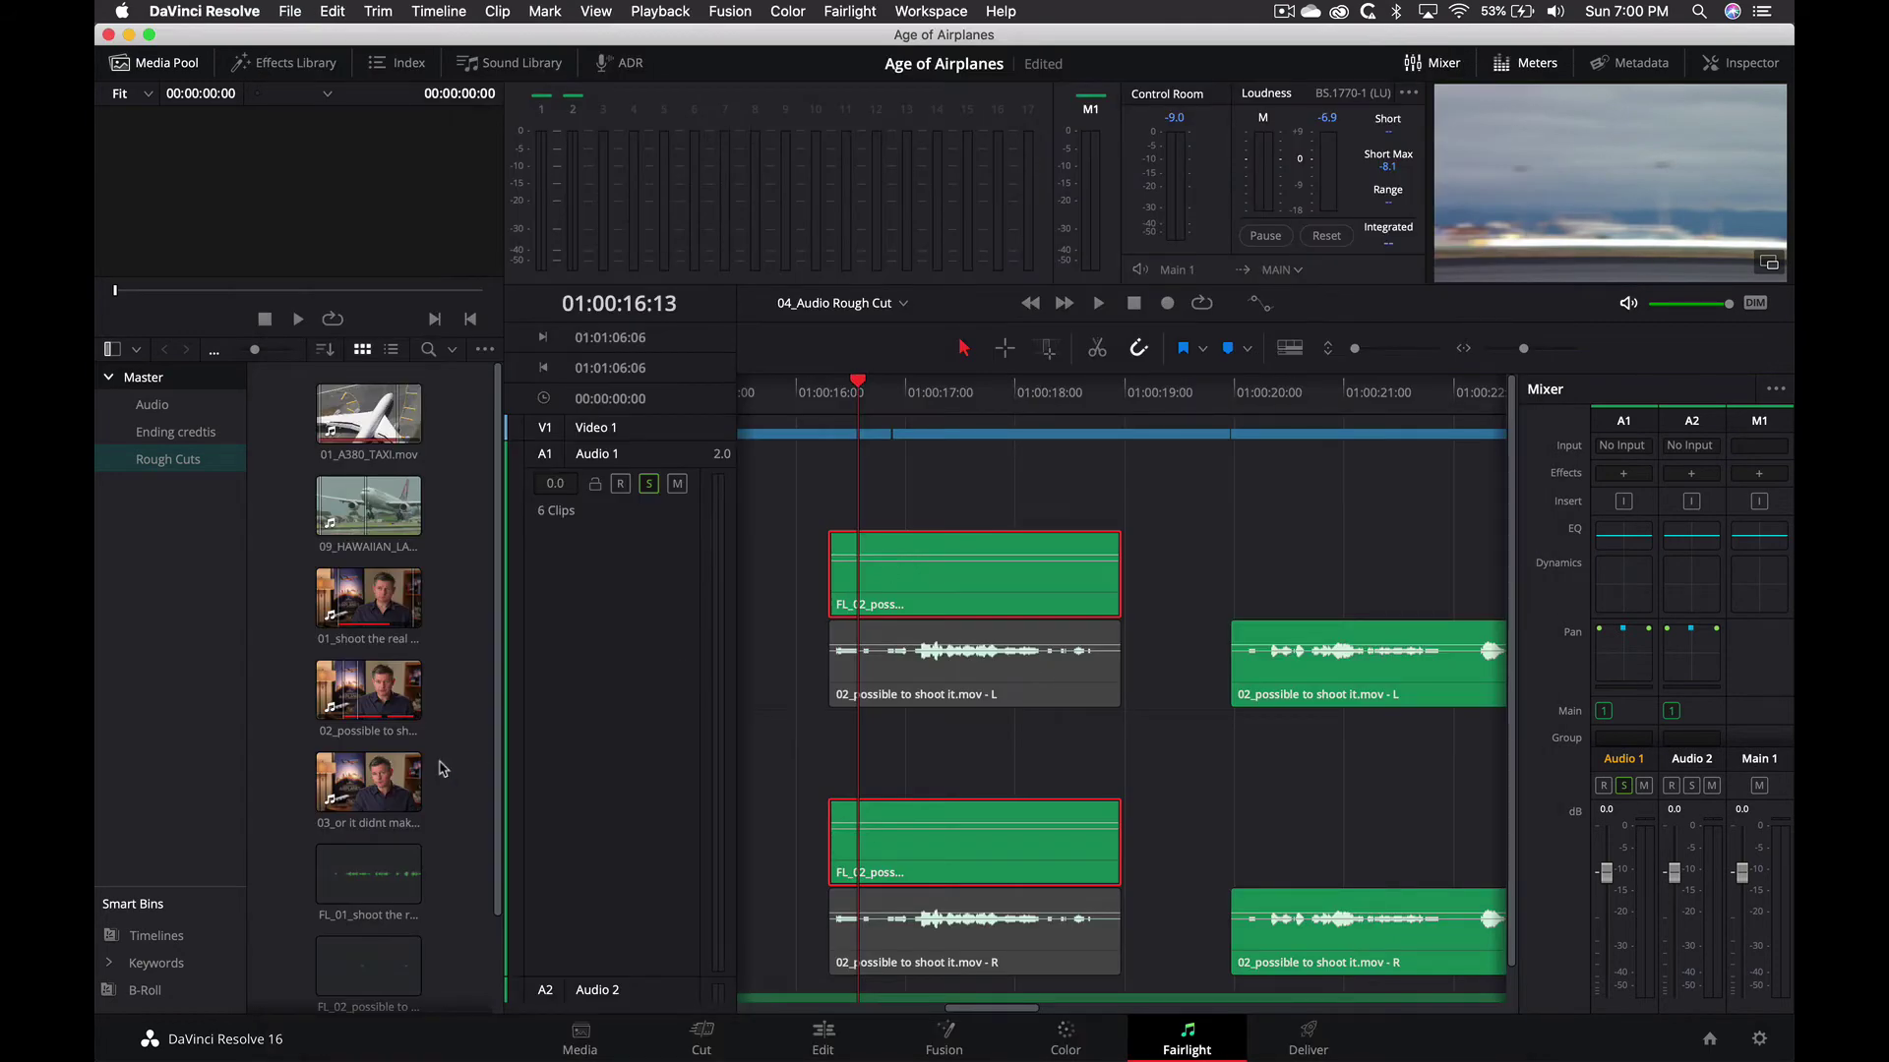
# Reveal the FL_02 wav in Finder's Capture folder, Quick Look it, and return to Resolve
pyautogui.scroll(-2, 440, 767)
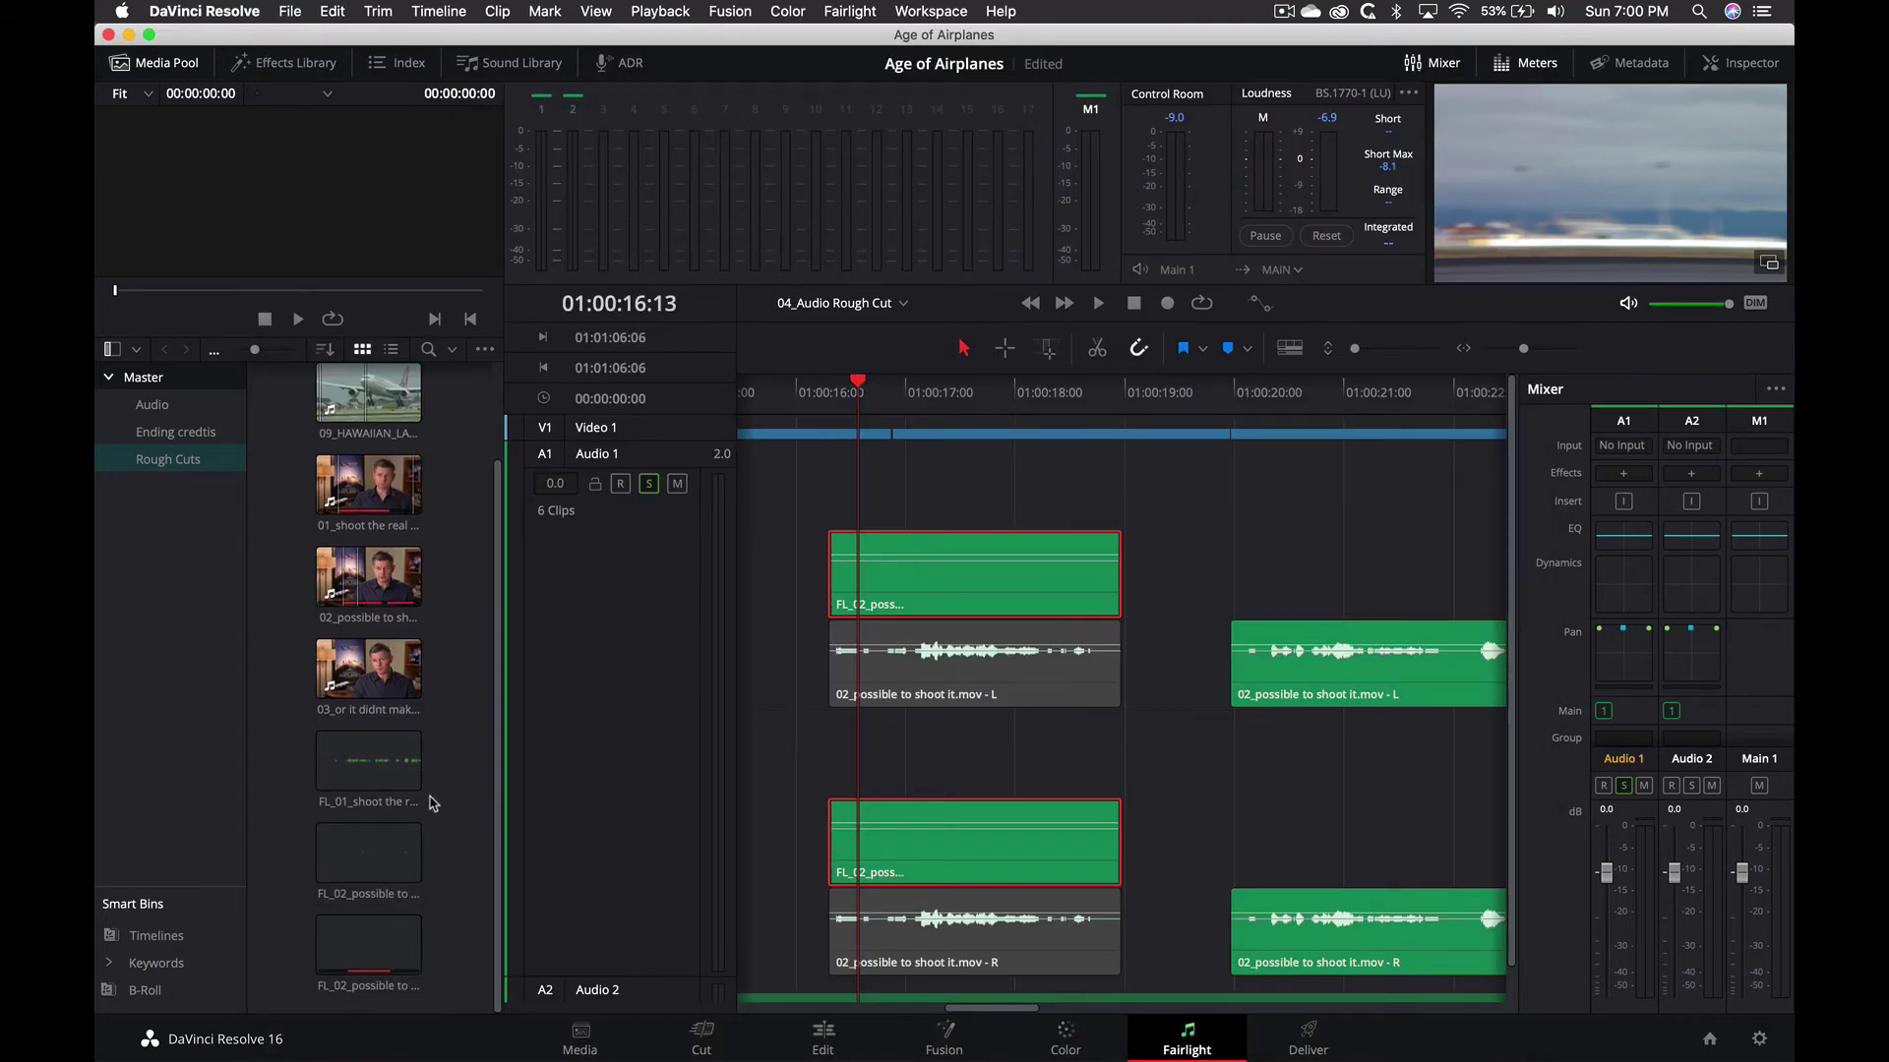
pyautogui.rightClick(389, 936)
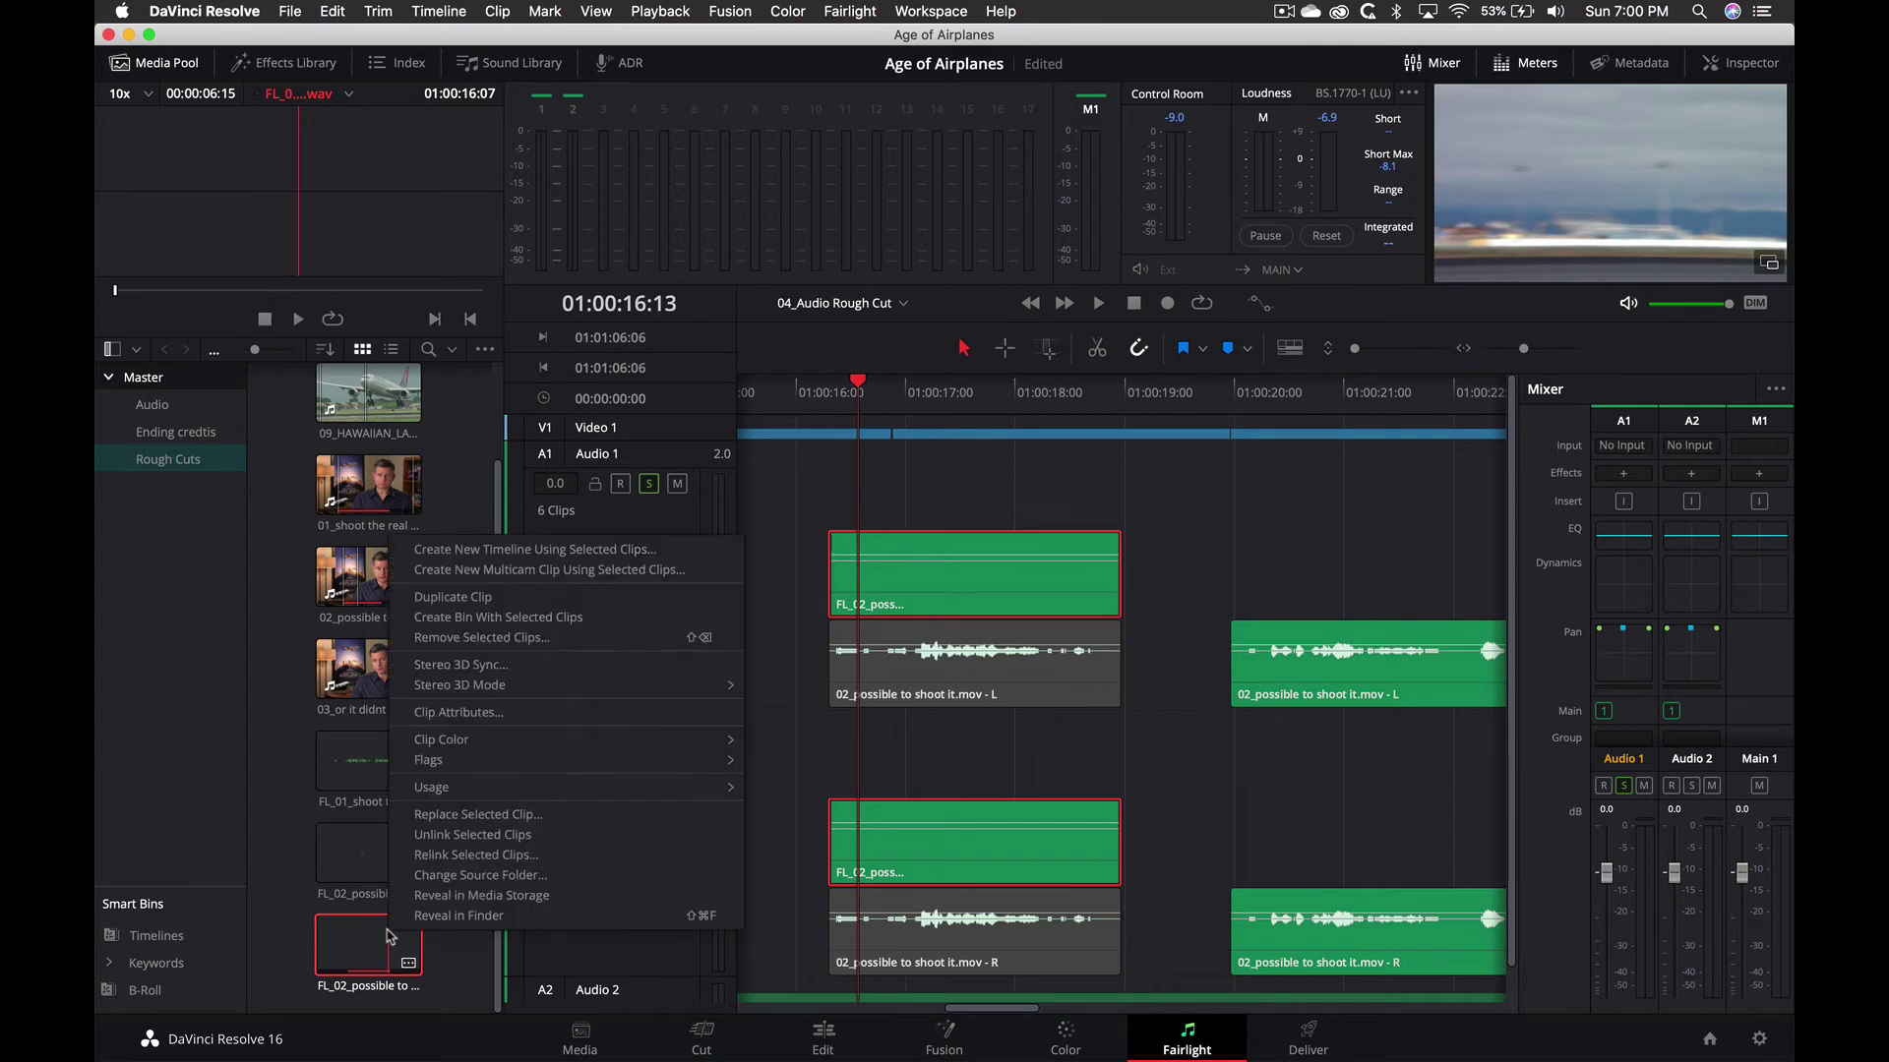
pyautogui.click(429, 916)
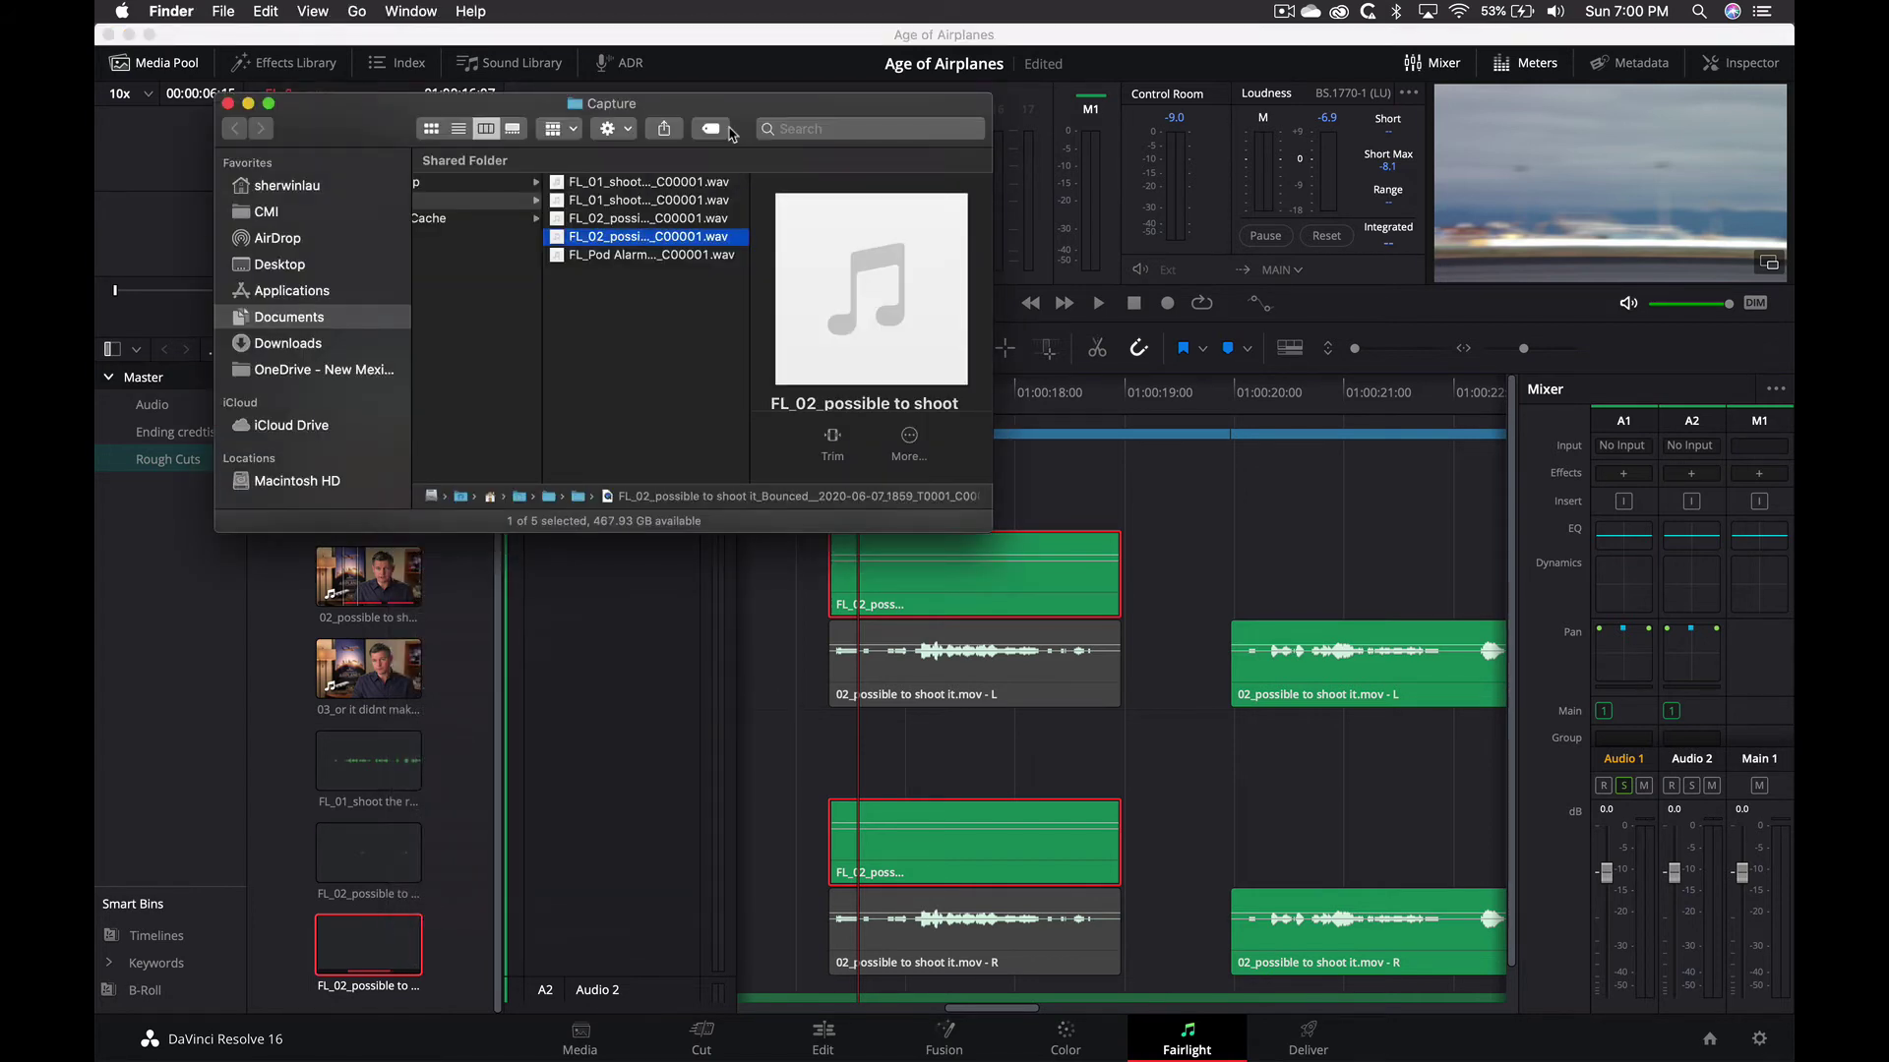
pyautogui.press('space')
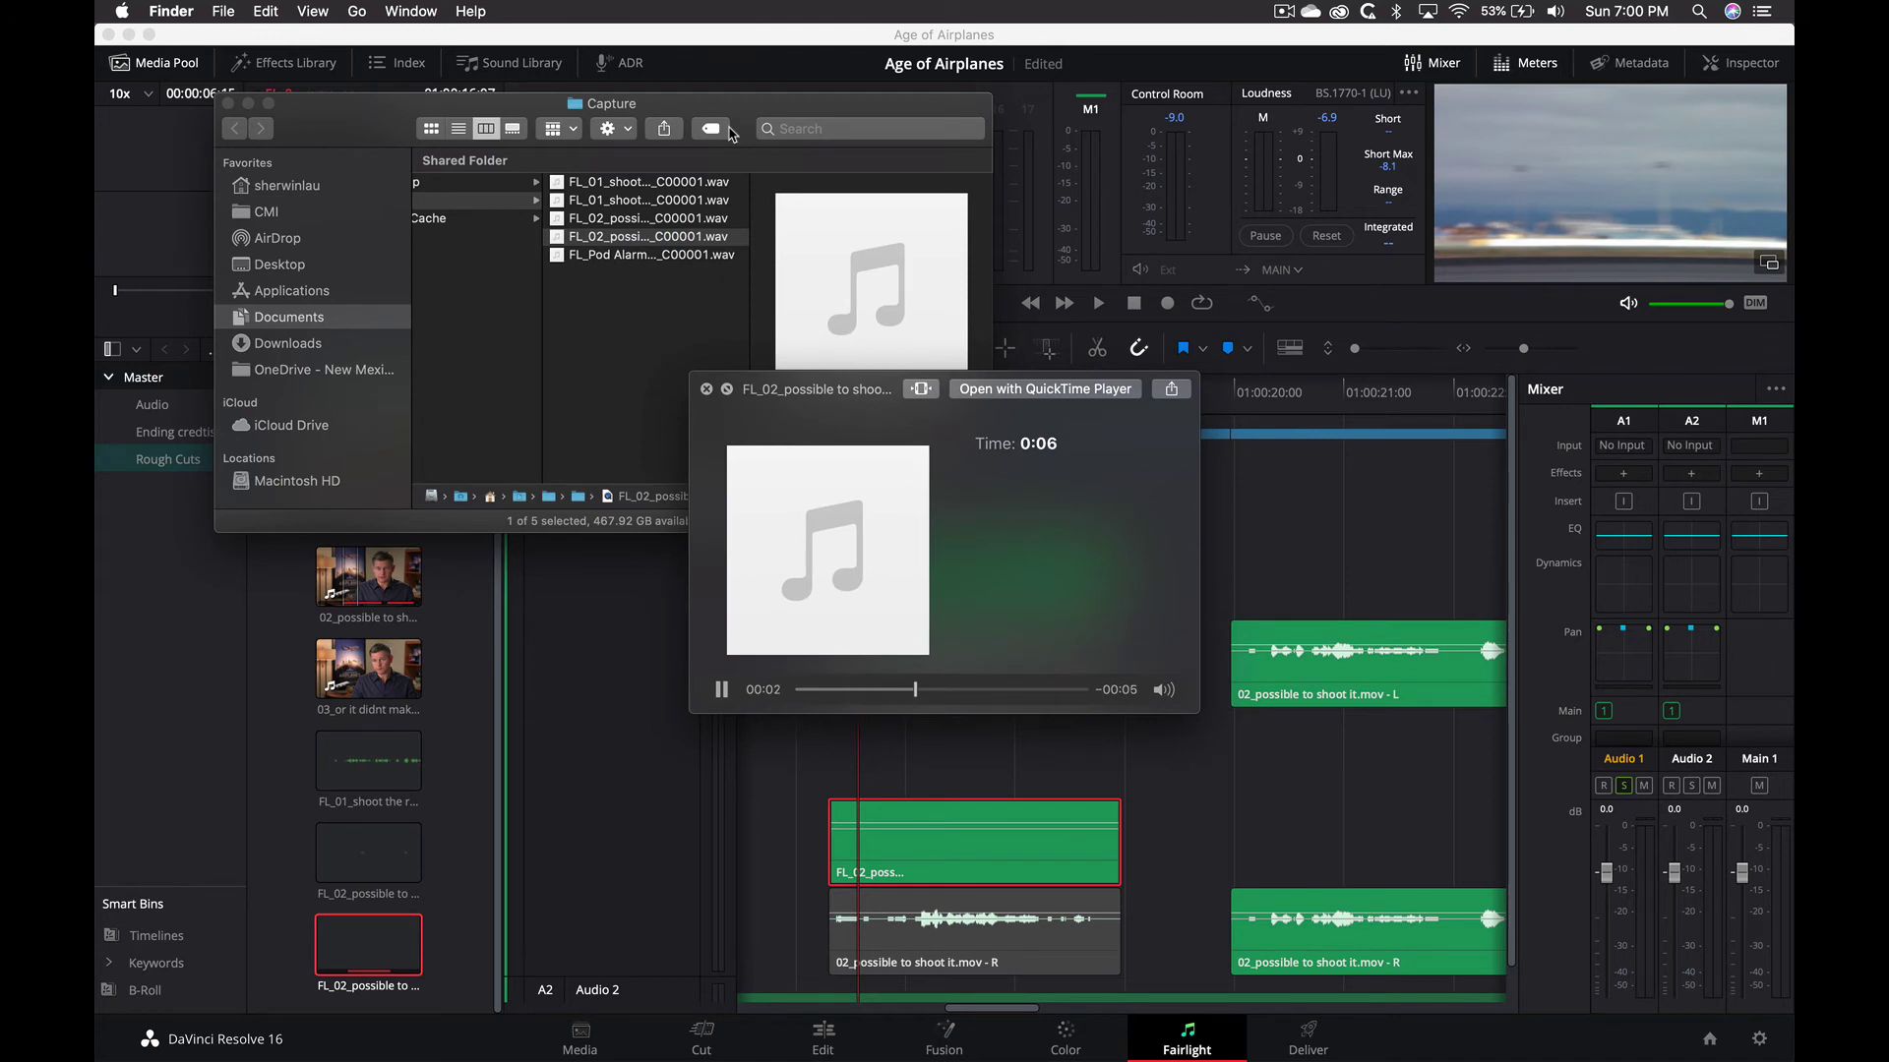
pyautogui.press('space')
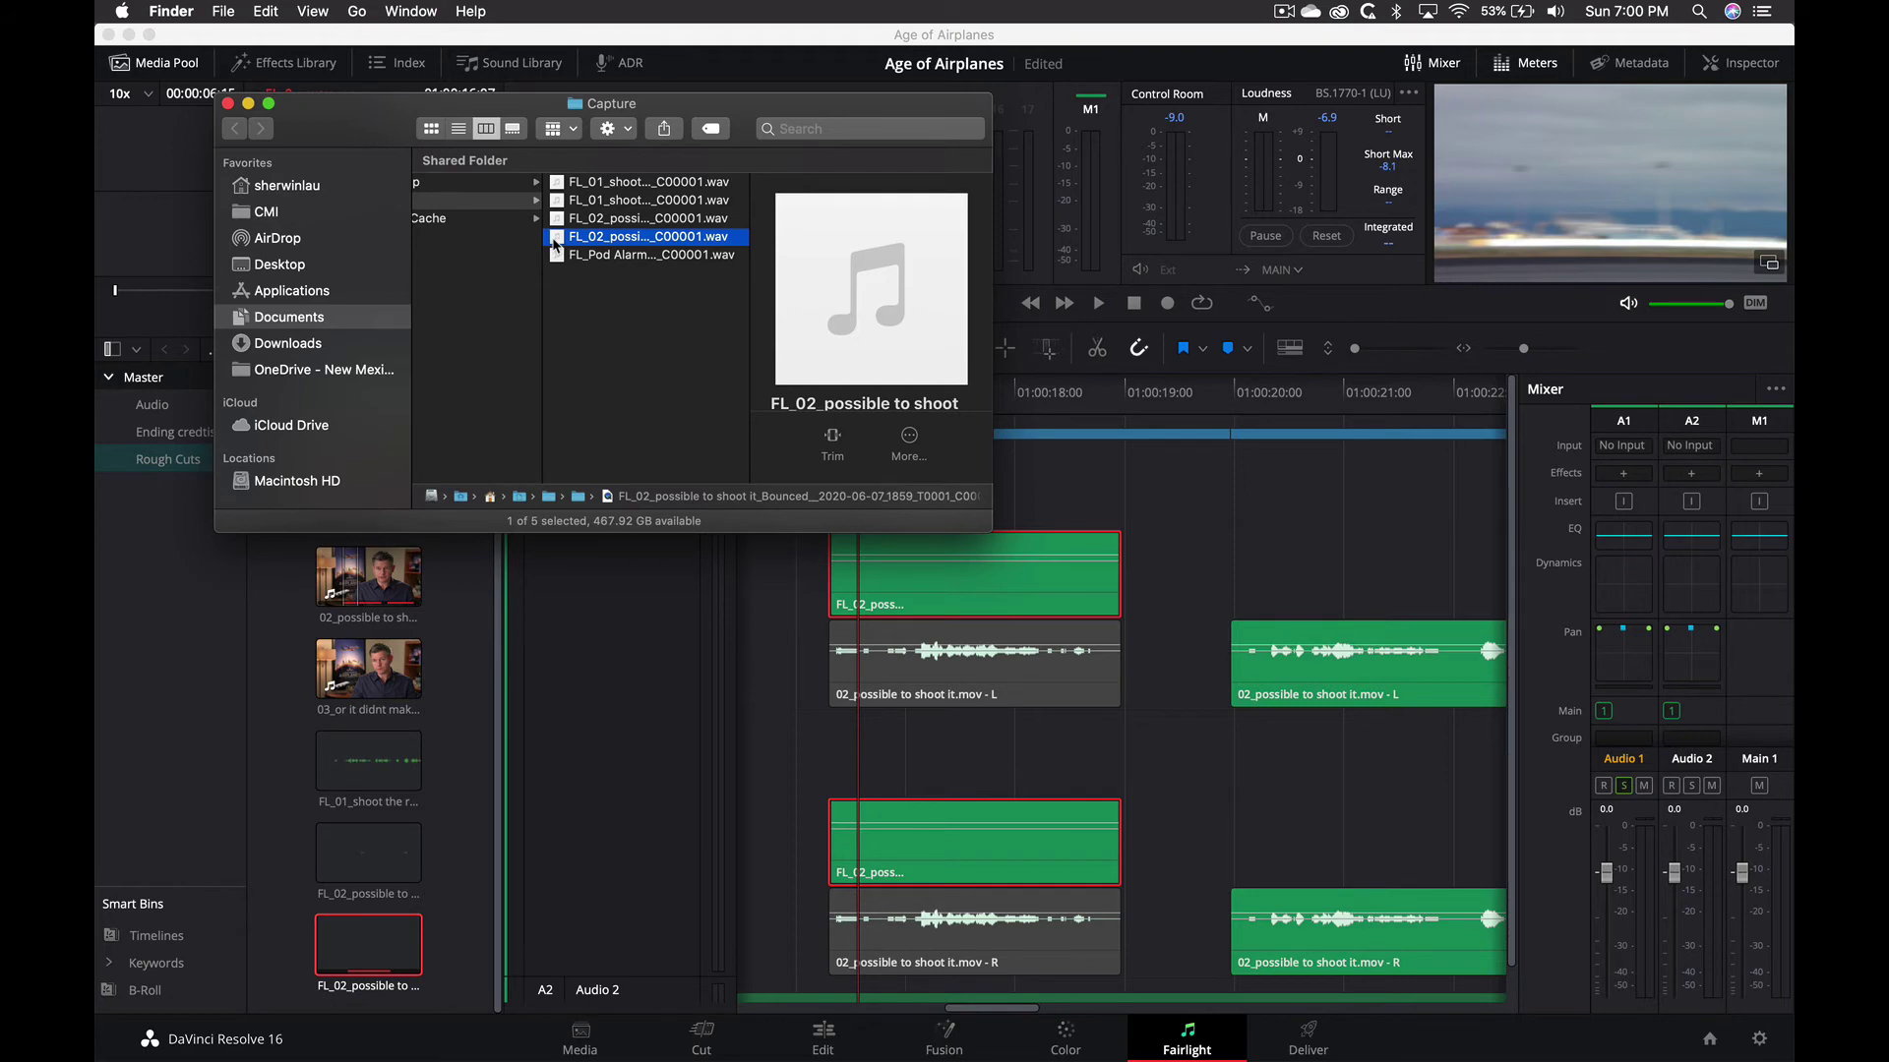
pyautogui.press('super+Tab')
# Play the timeline from just before the FL_02 clip, then switch to iZotope RX 6
pyautogui.press('super+Tab')
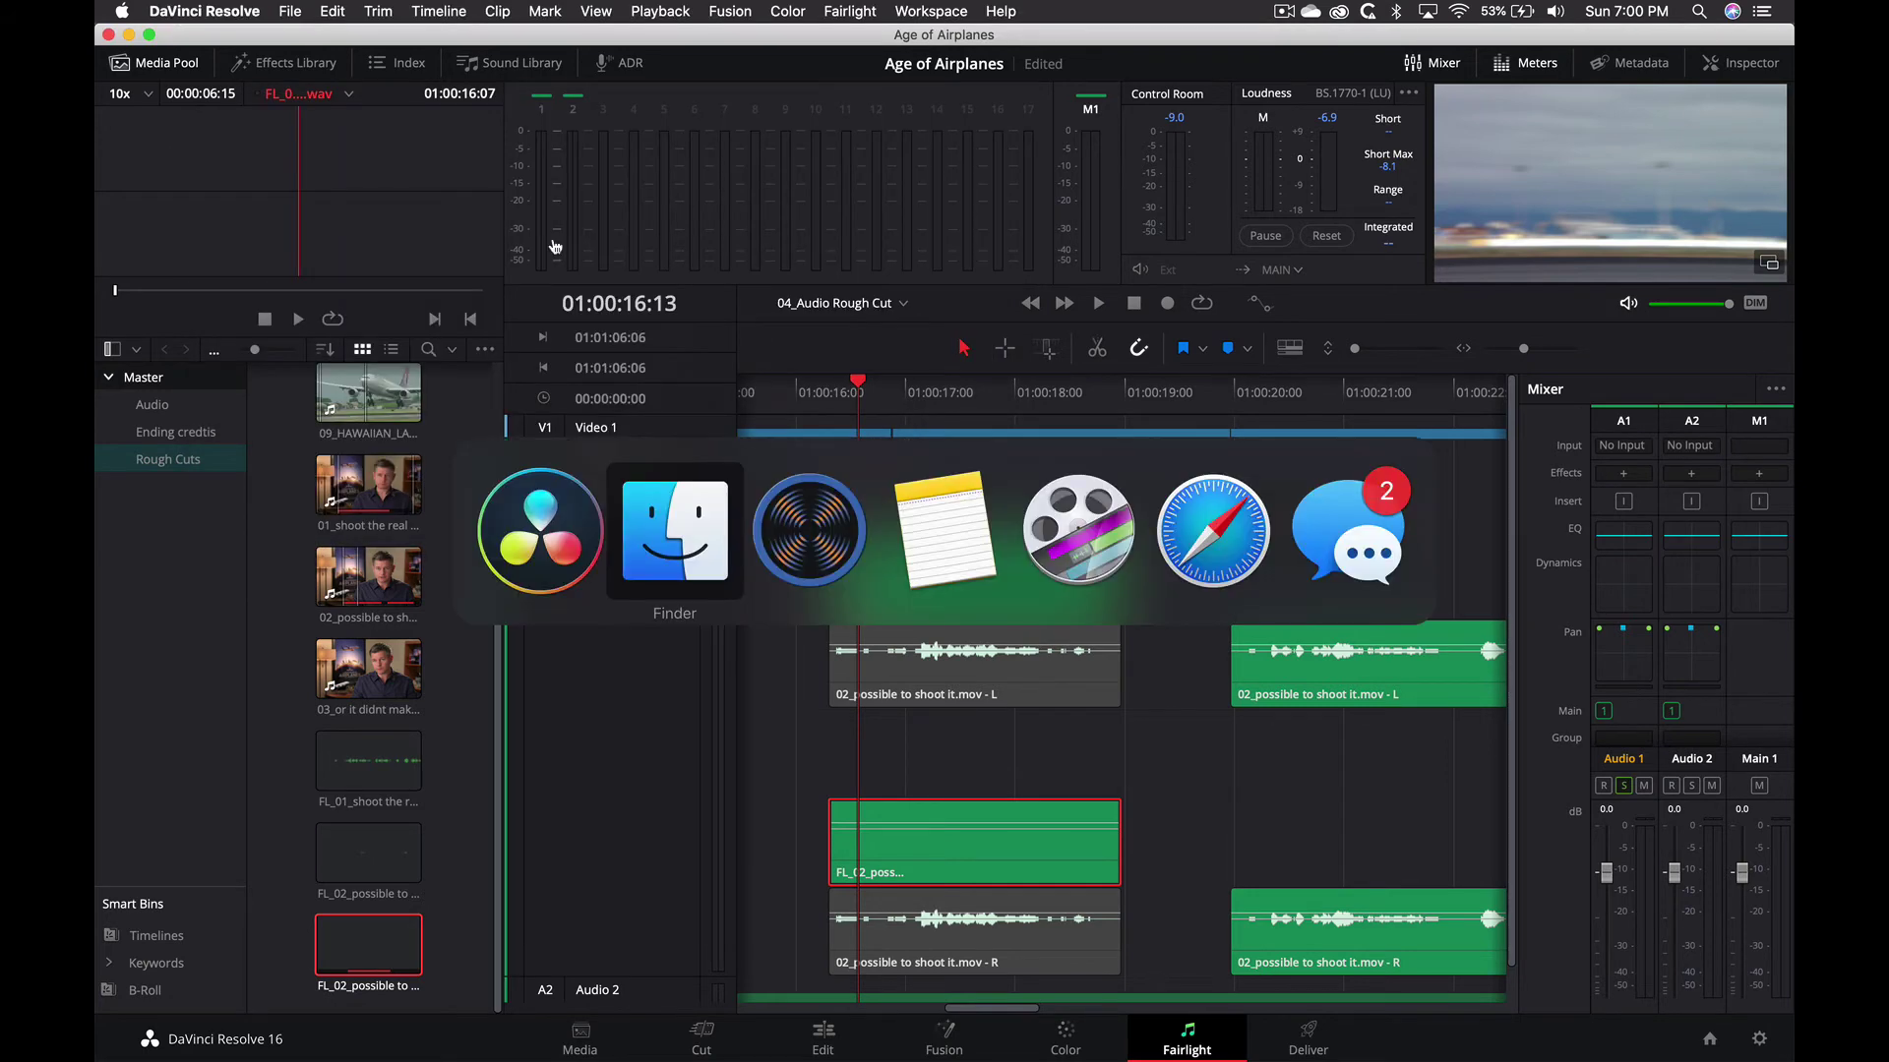
pyautogui.press('super+Tab')
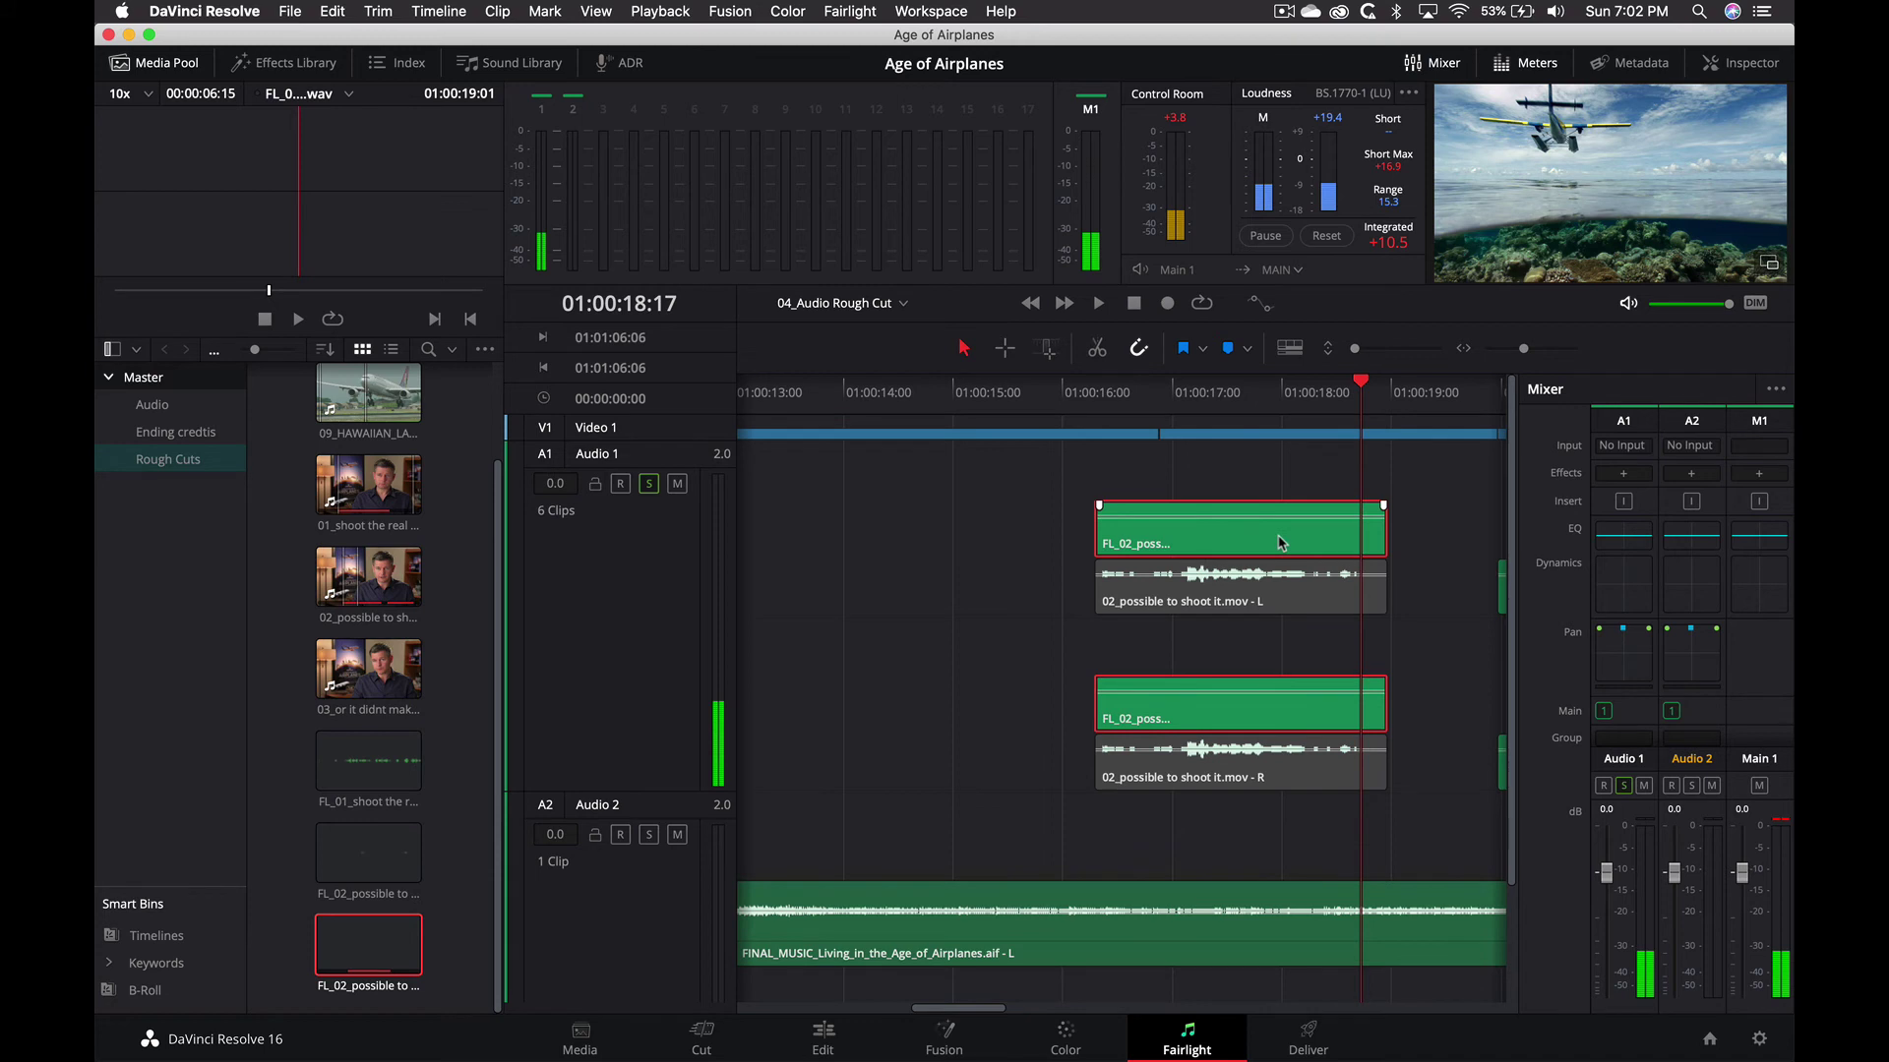
pyautogui.click(1129, 388)
pyautogui.press('space')
pyautogui.press('space')
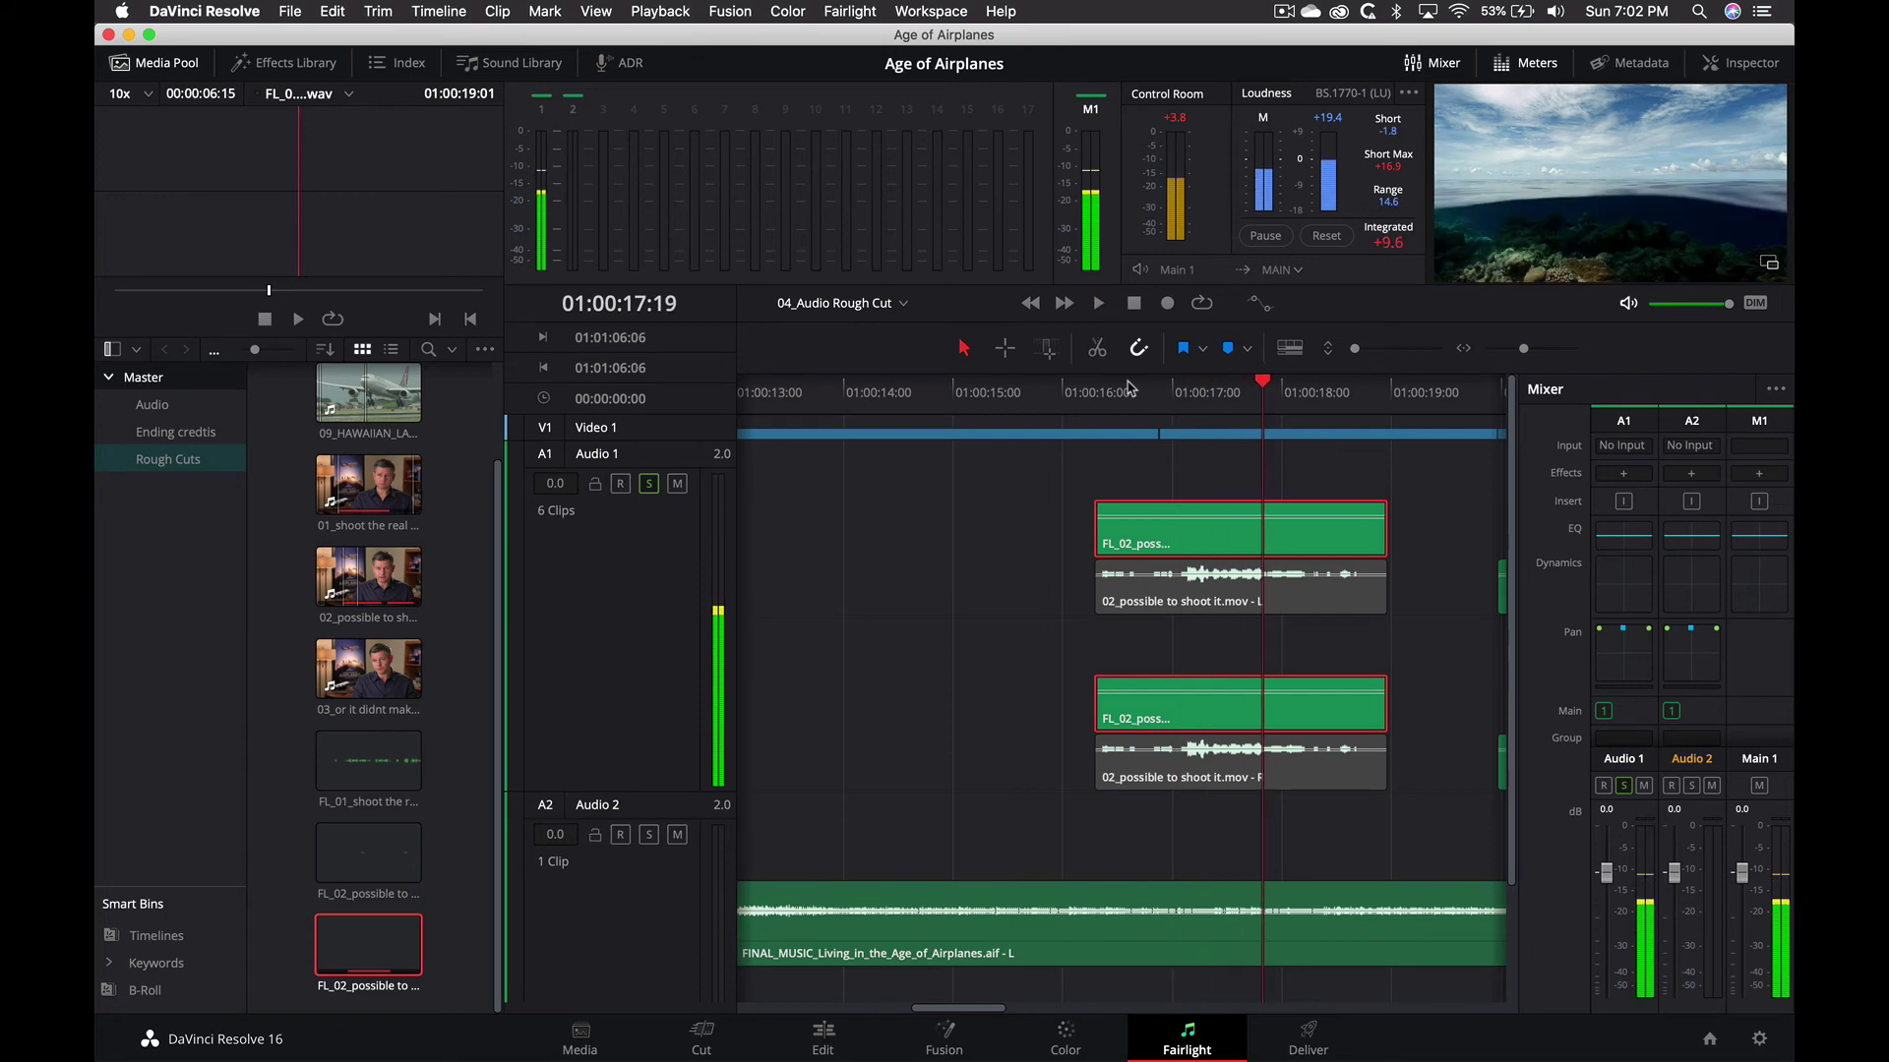
pyautogui.press('super+Tab')
pyautogui.press('super+Tab')
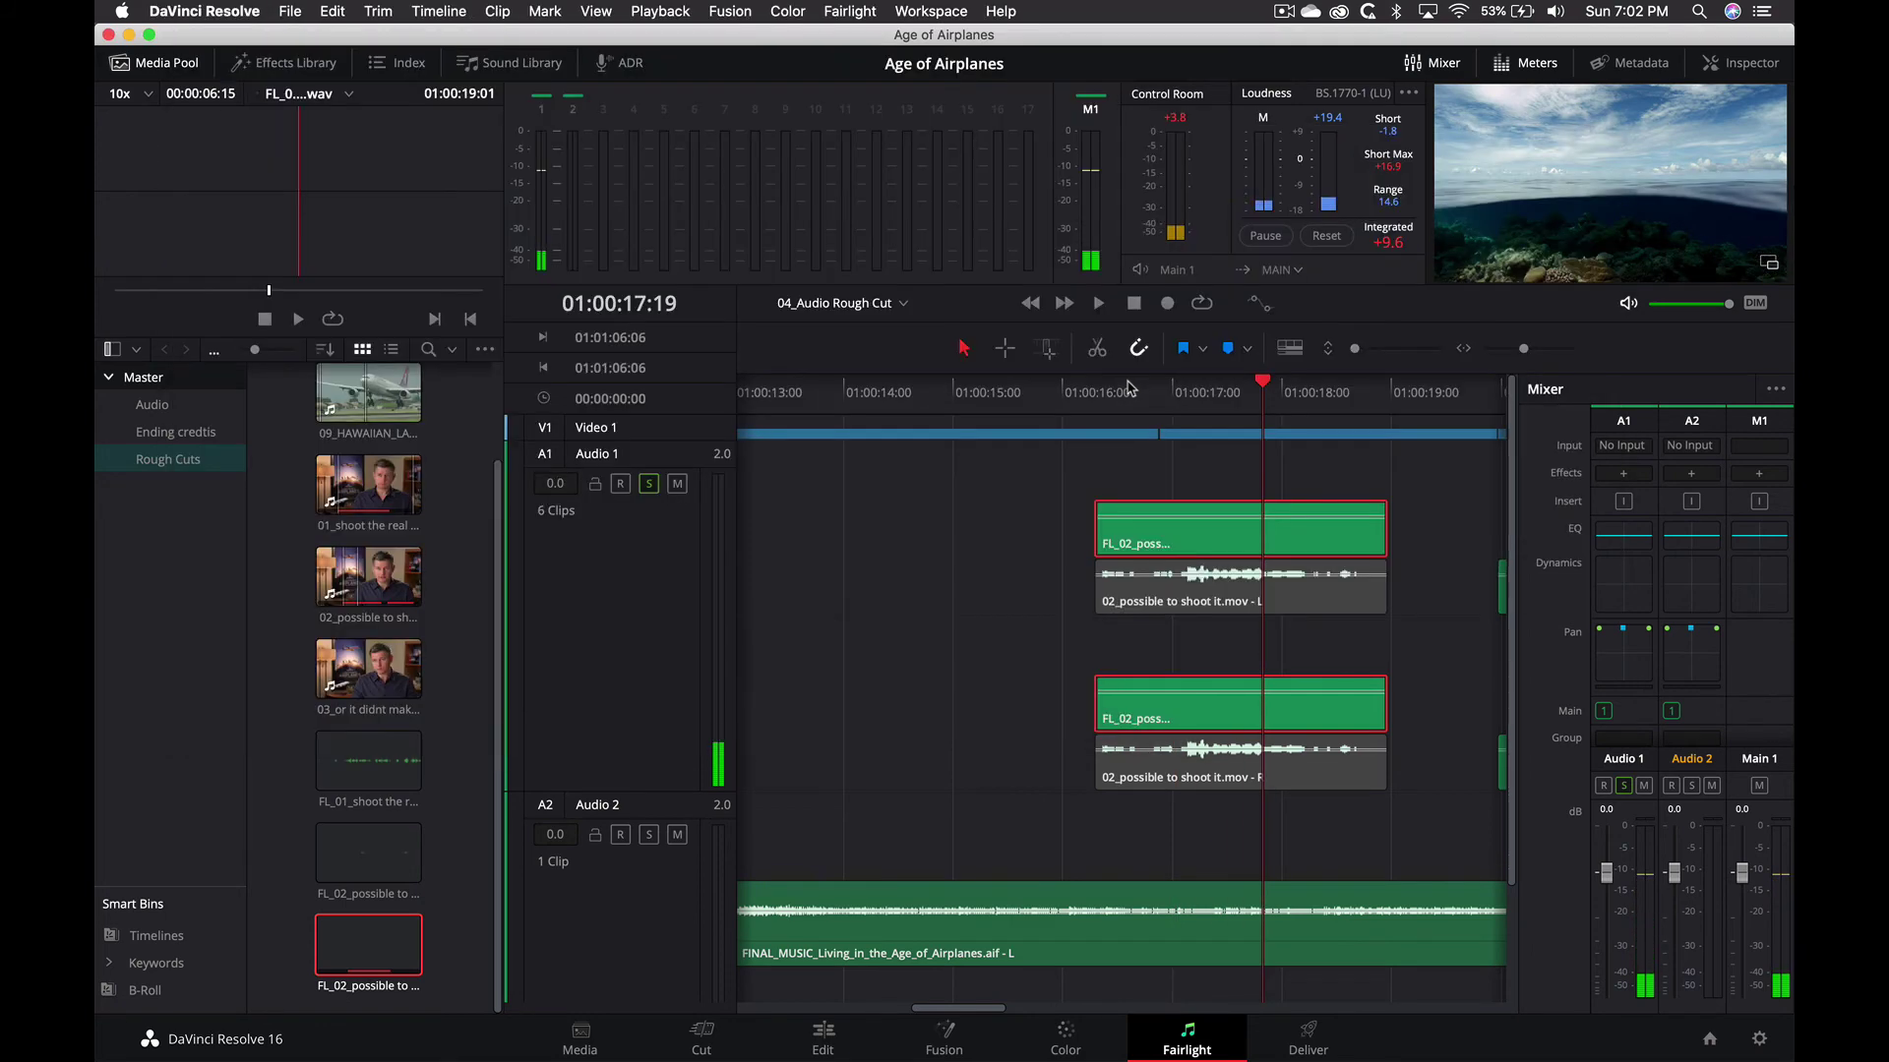
pyautogui.press('super+Tab')
pyautogui.press('super+Tab')
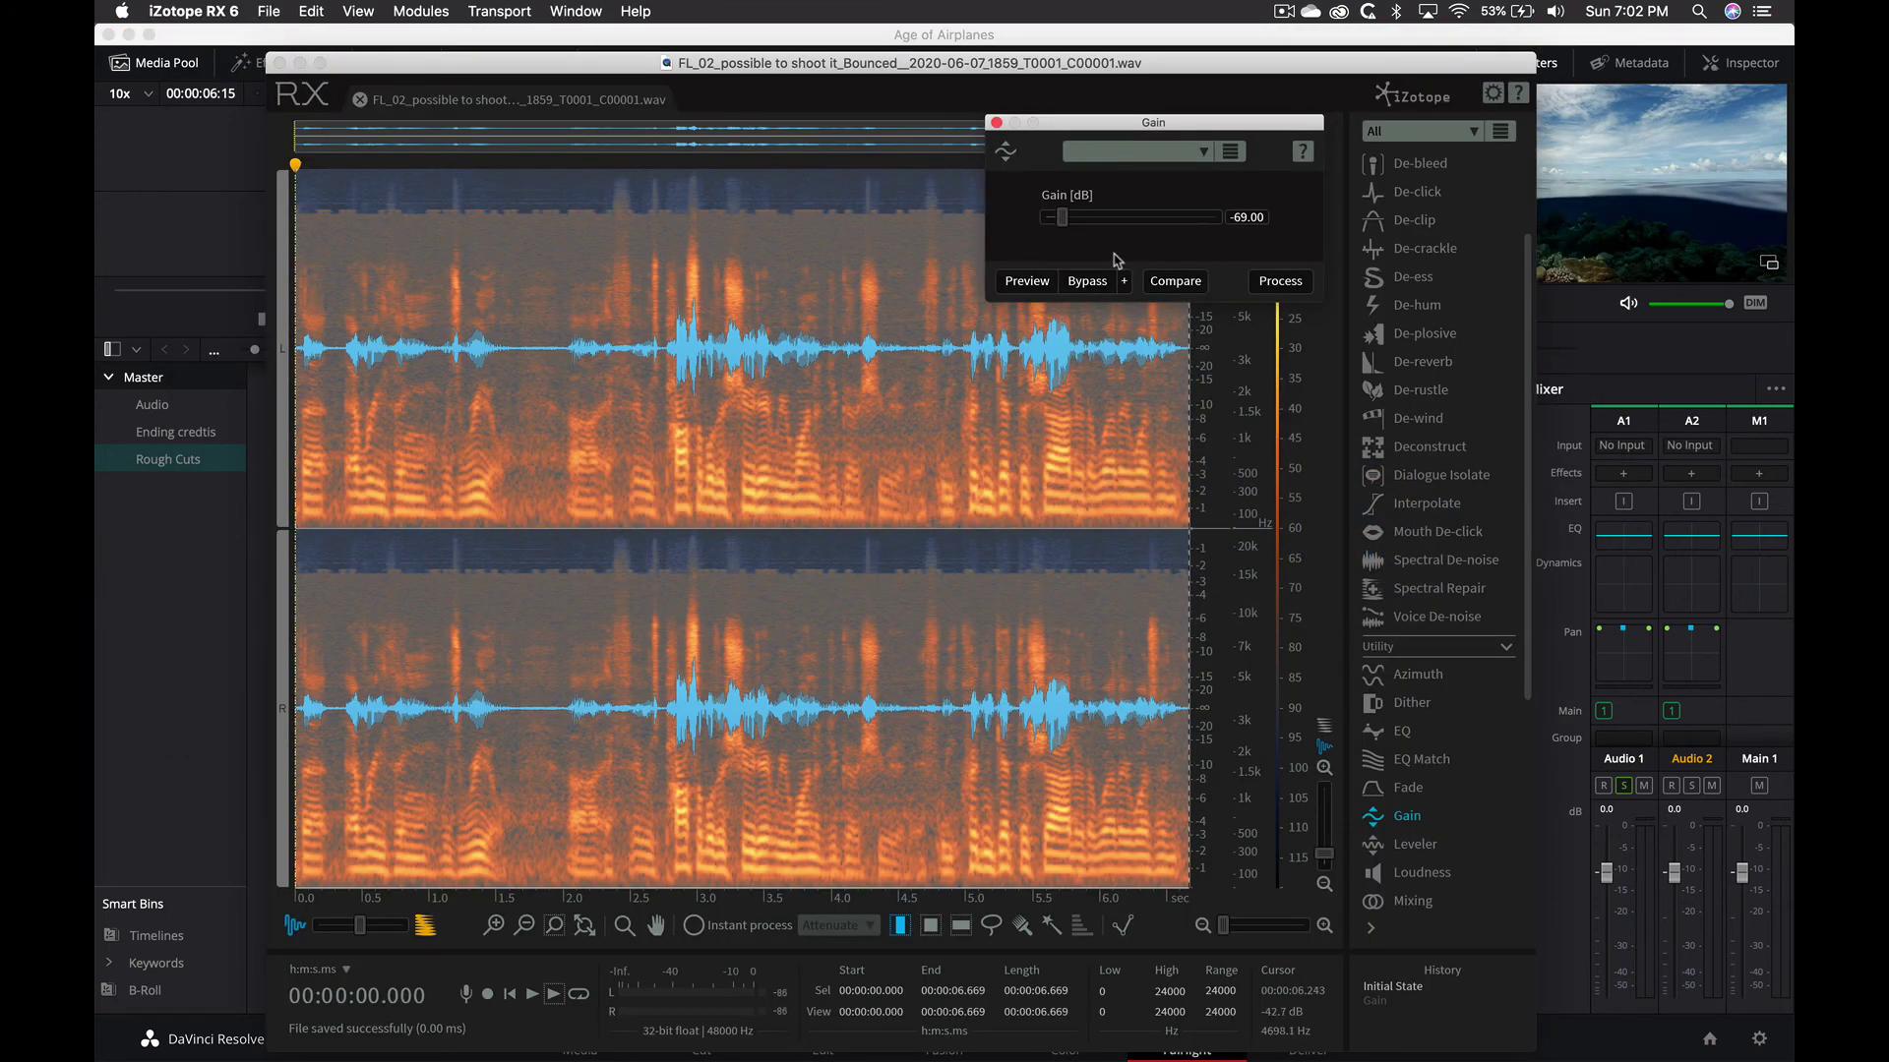
# In iZotope RX 6, process the FL_02 file with the Gain module set to -76 dB
pyautogui.press('space')
pyautogui.press('space')
pyautogui.moveTo(1062, 221); pyautogui.dragTo(1057, 221)
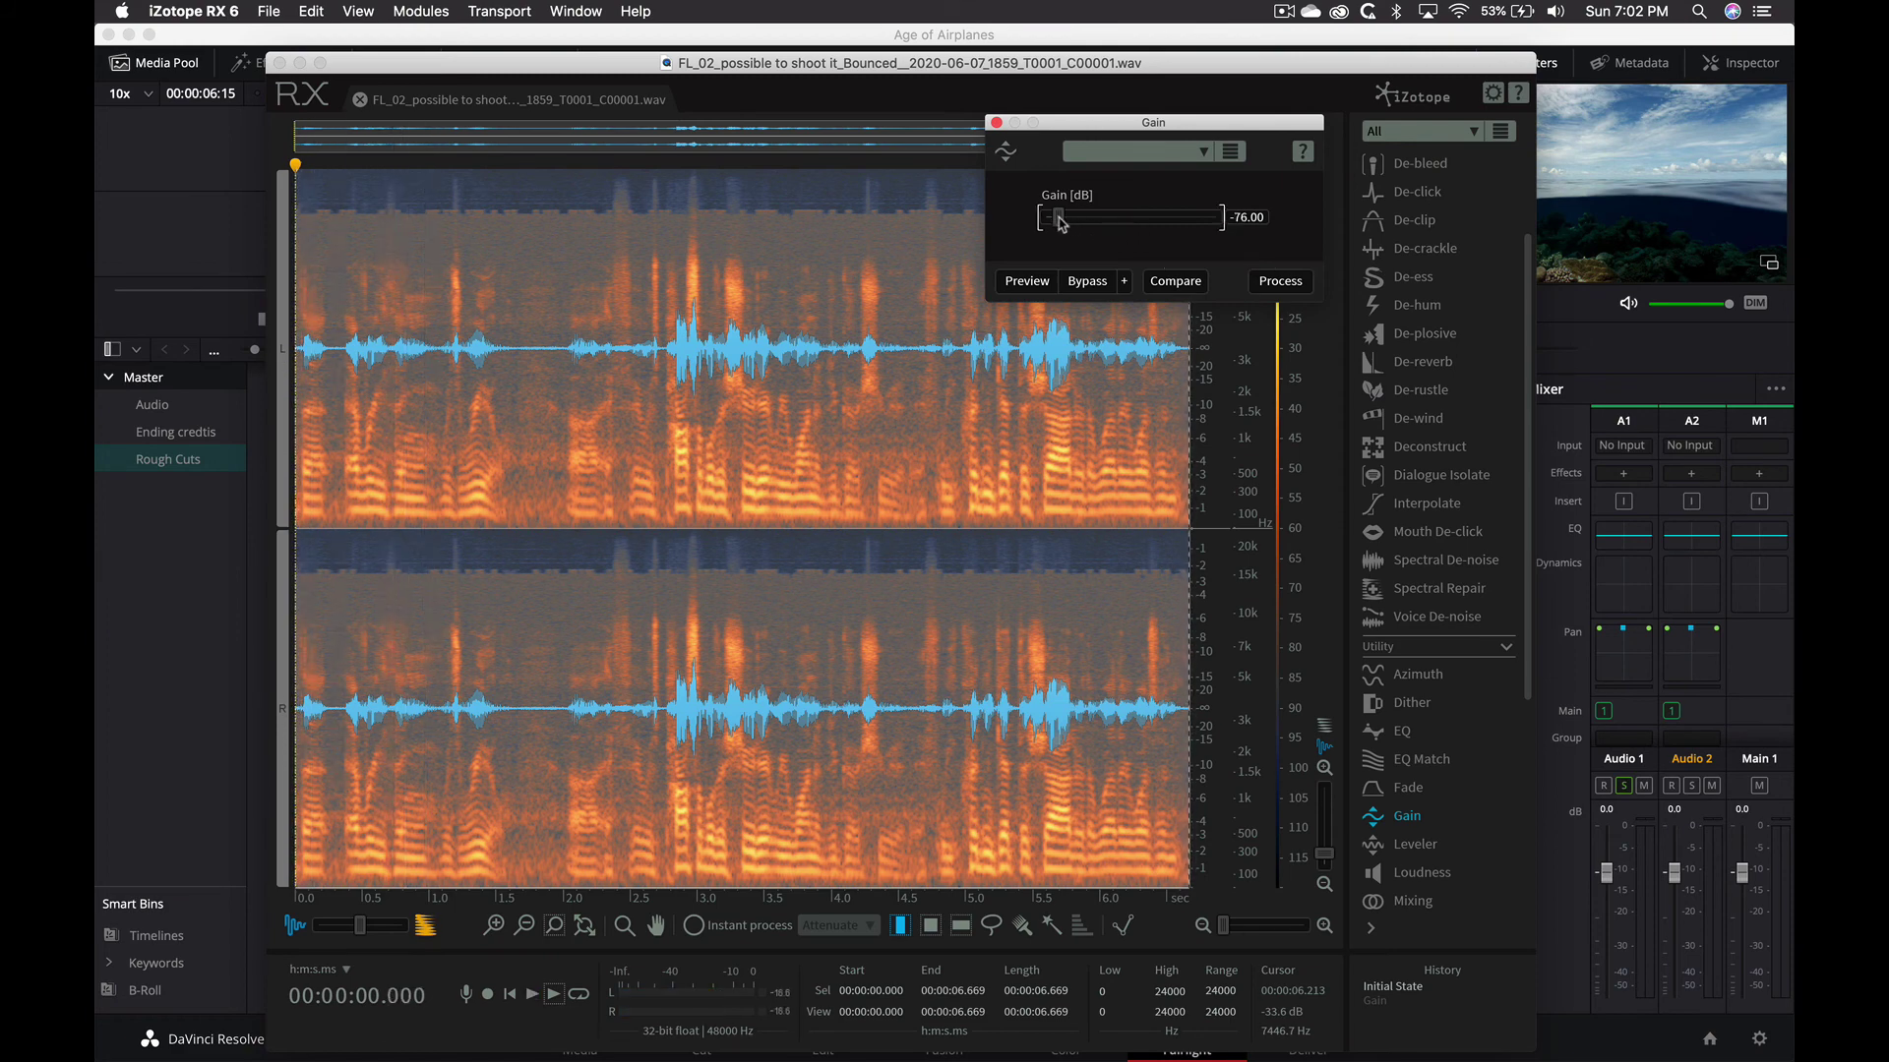
pyautogui.click(1282, 283)
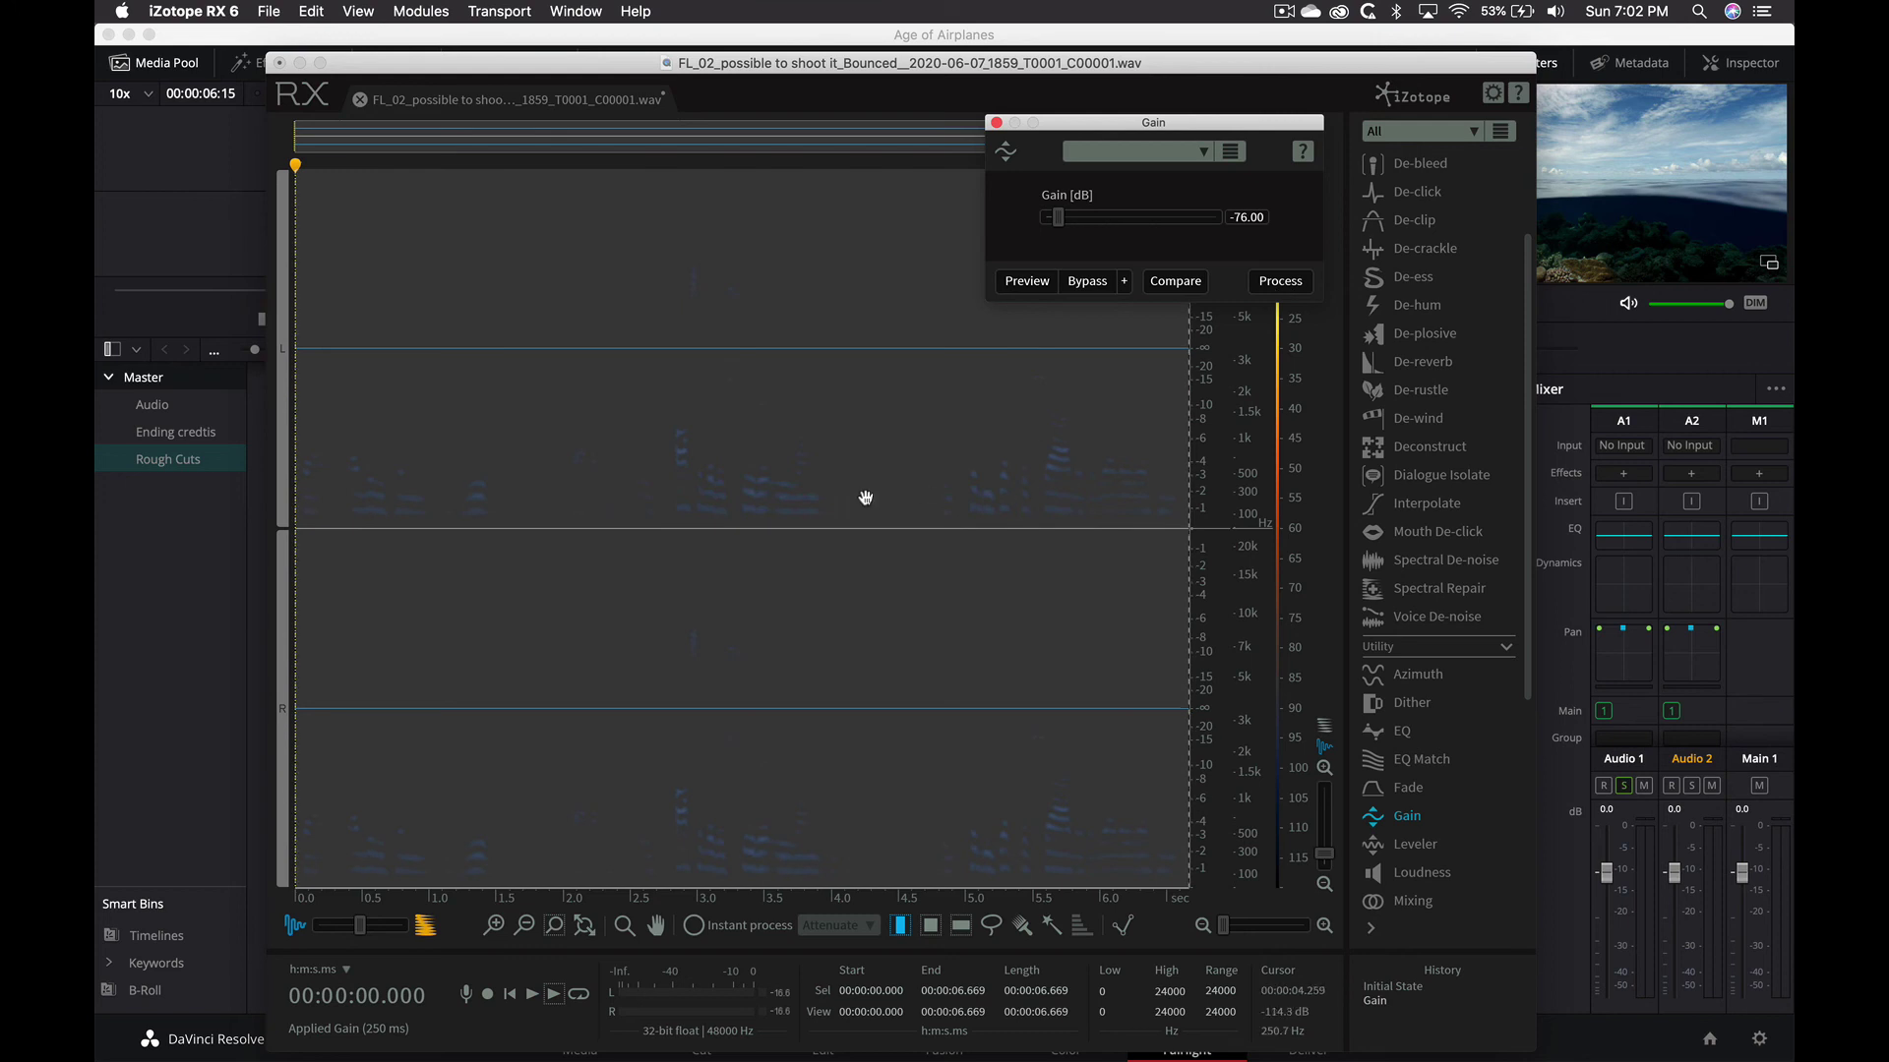
pyautogui.press('super+q')
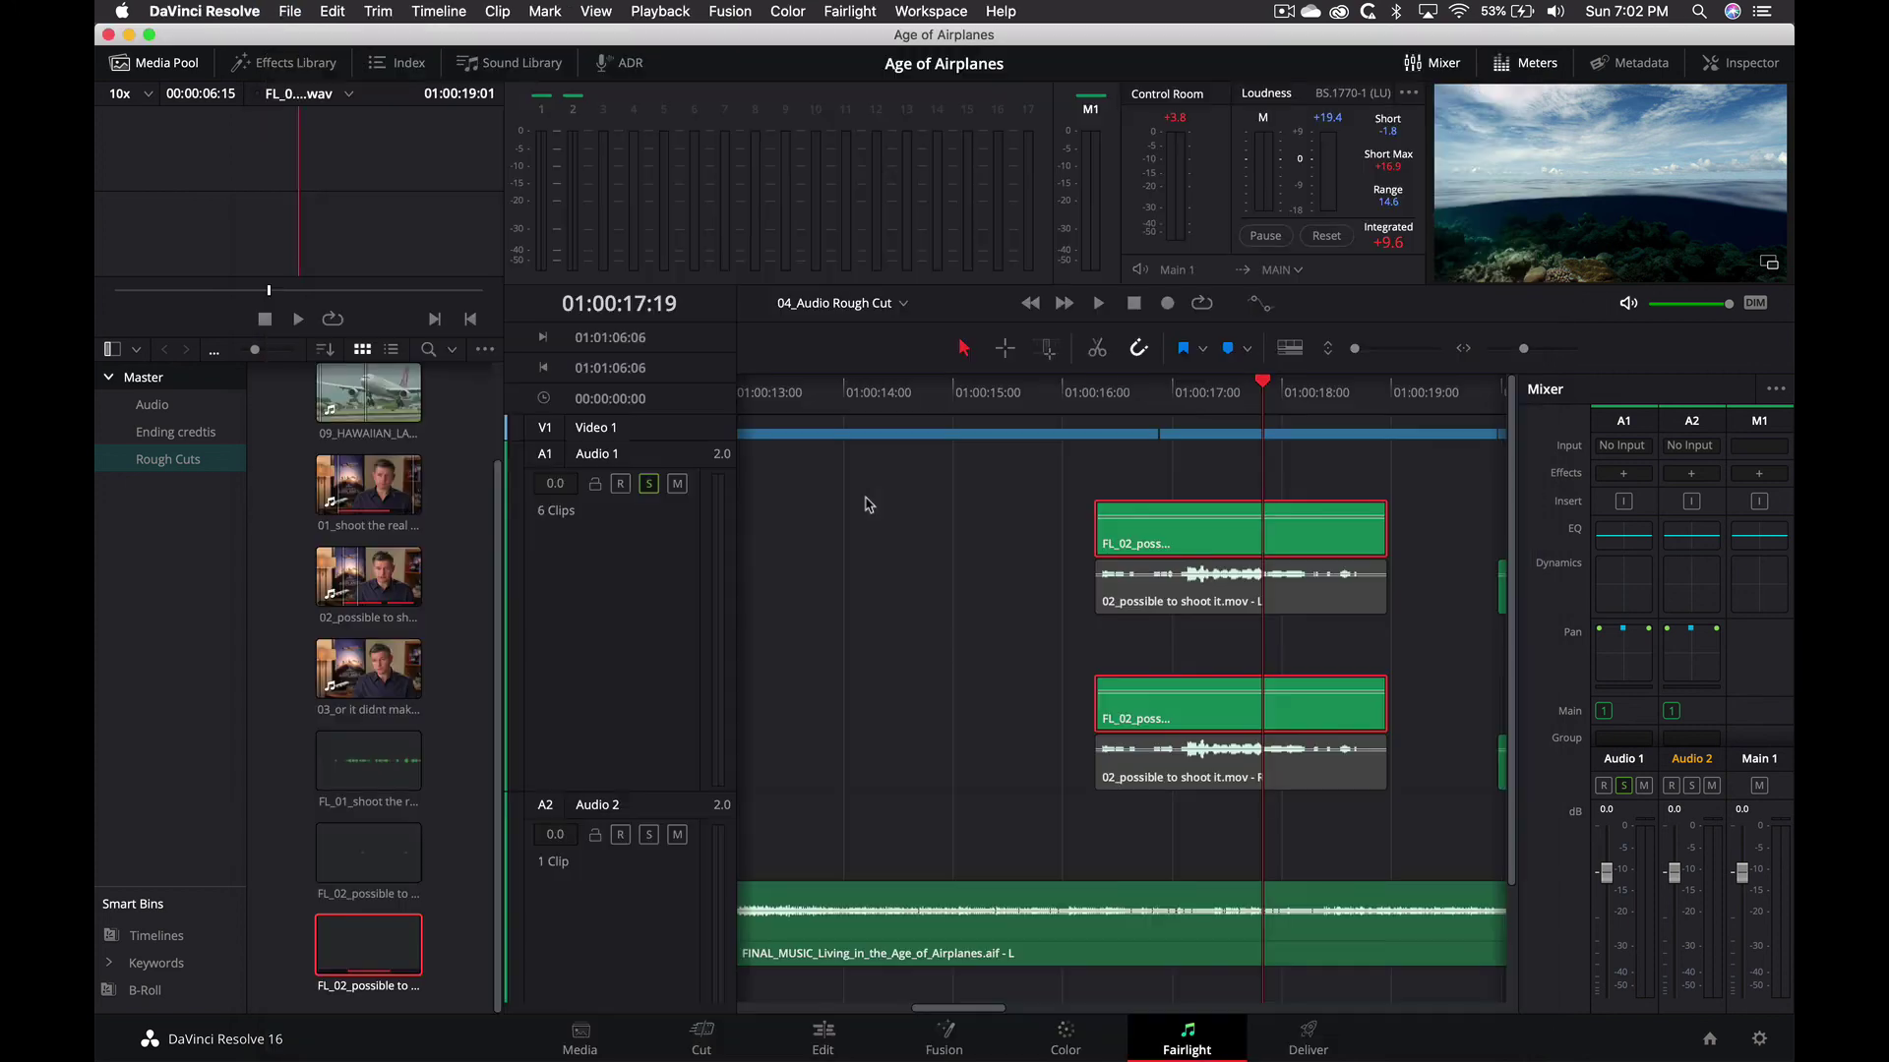
pyautogui.click(1109, 398)
pyautogui.press('space')
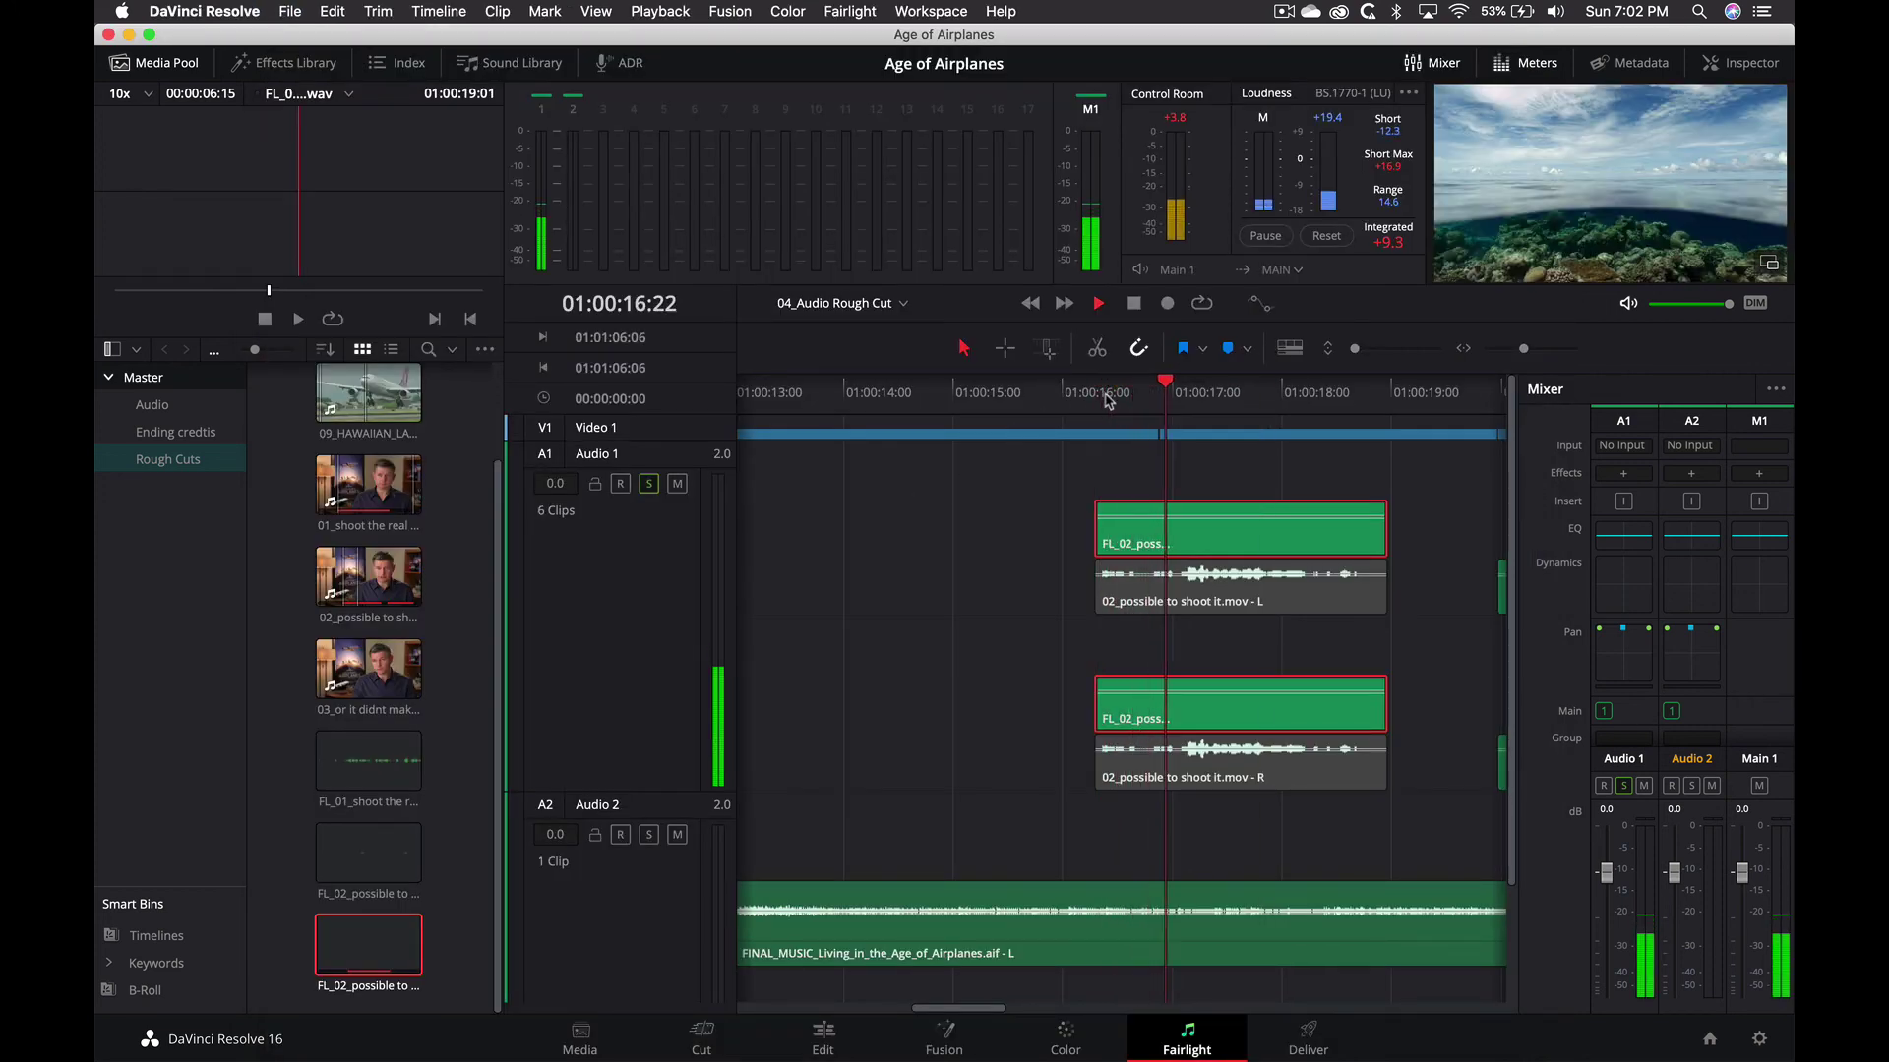
pyautogui.press('space')
pyautogui.press('super+Tab')
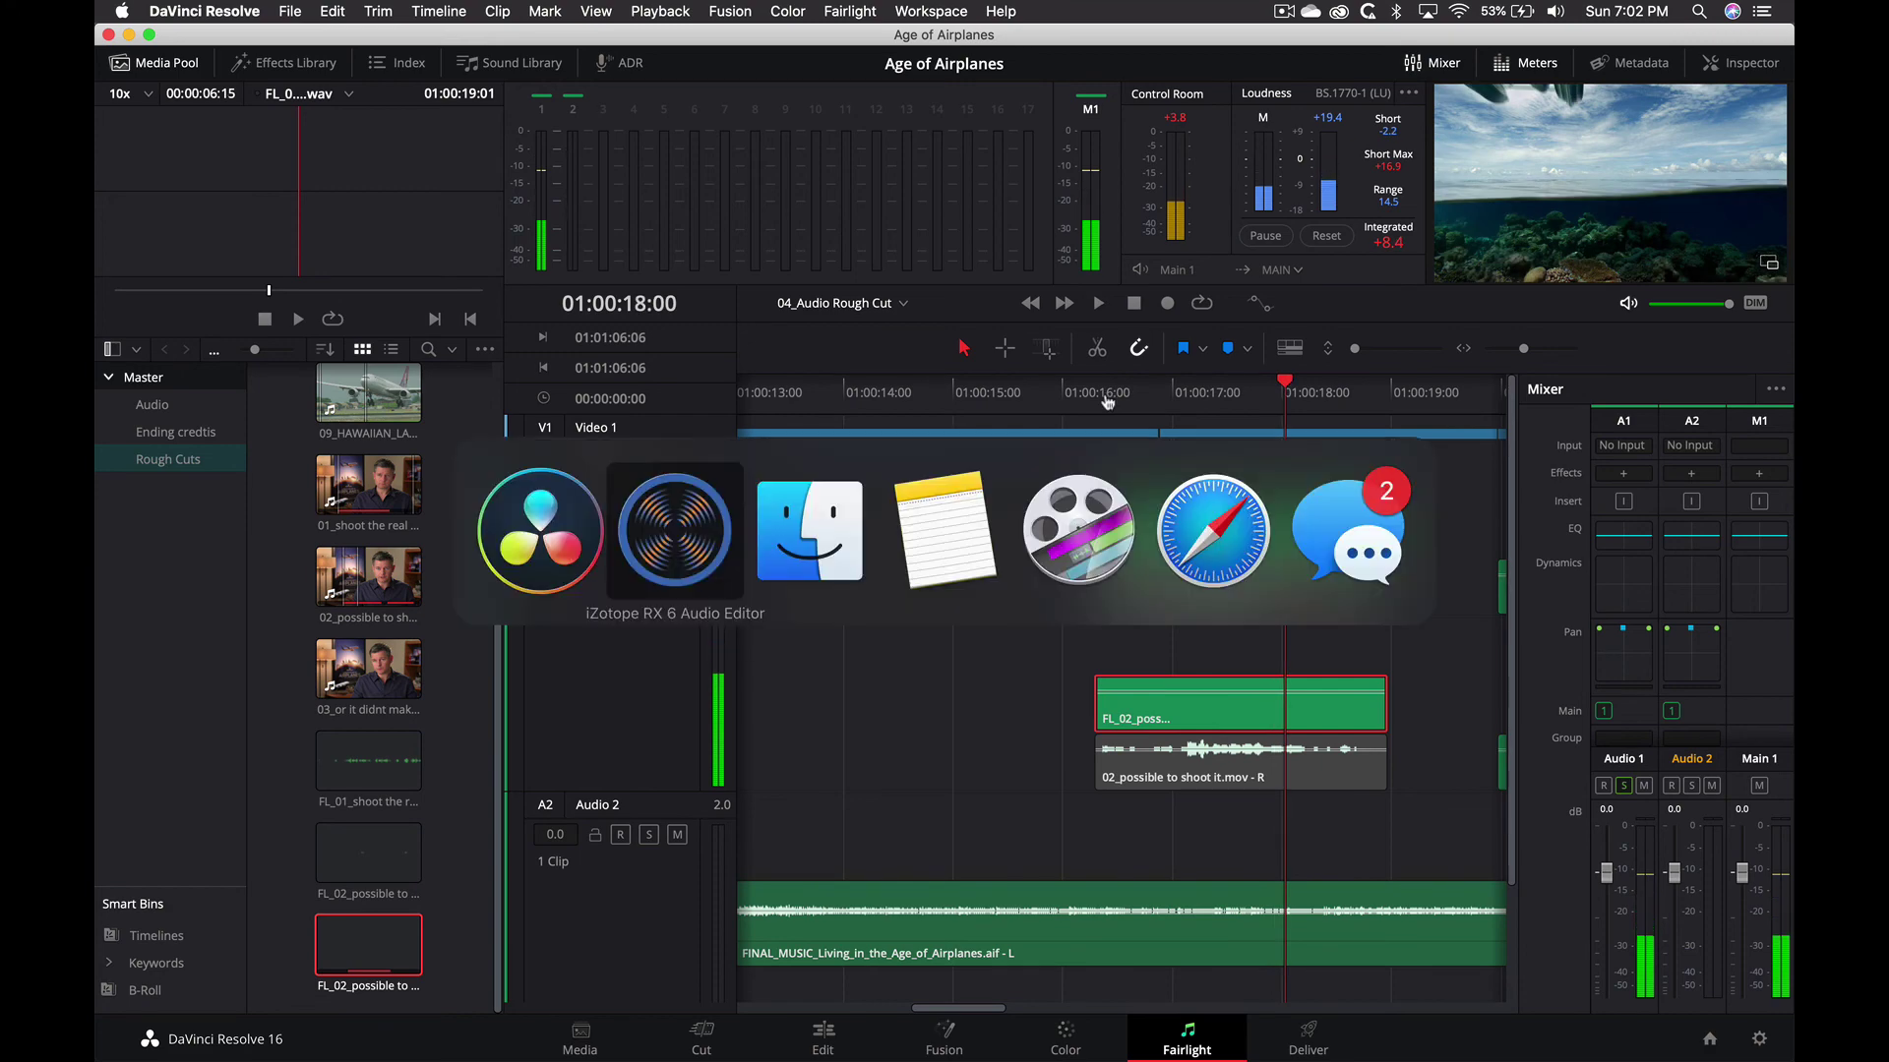
pyautogui.press('super+Tab')
pyautogui.press('super+Tab')
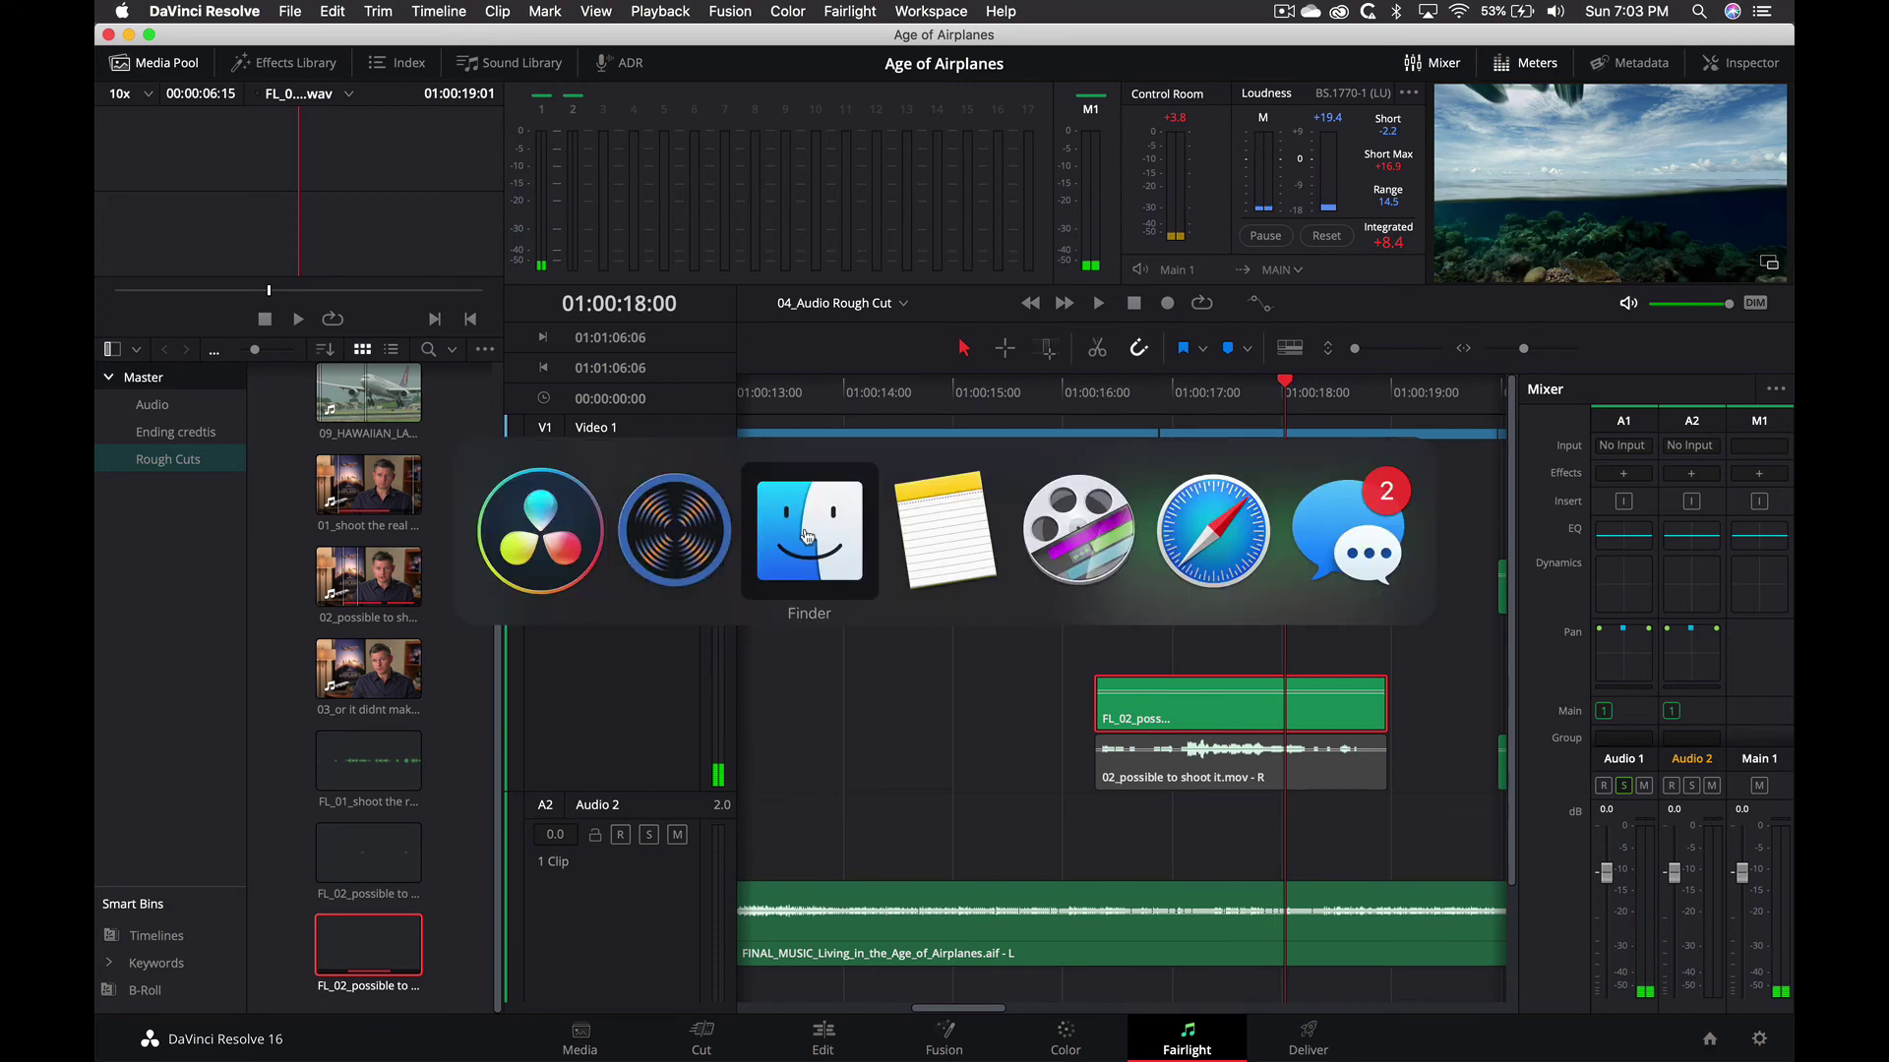
pyautogui.click(640, 542)
pyautogui.press('super+Tab')
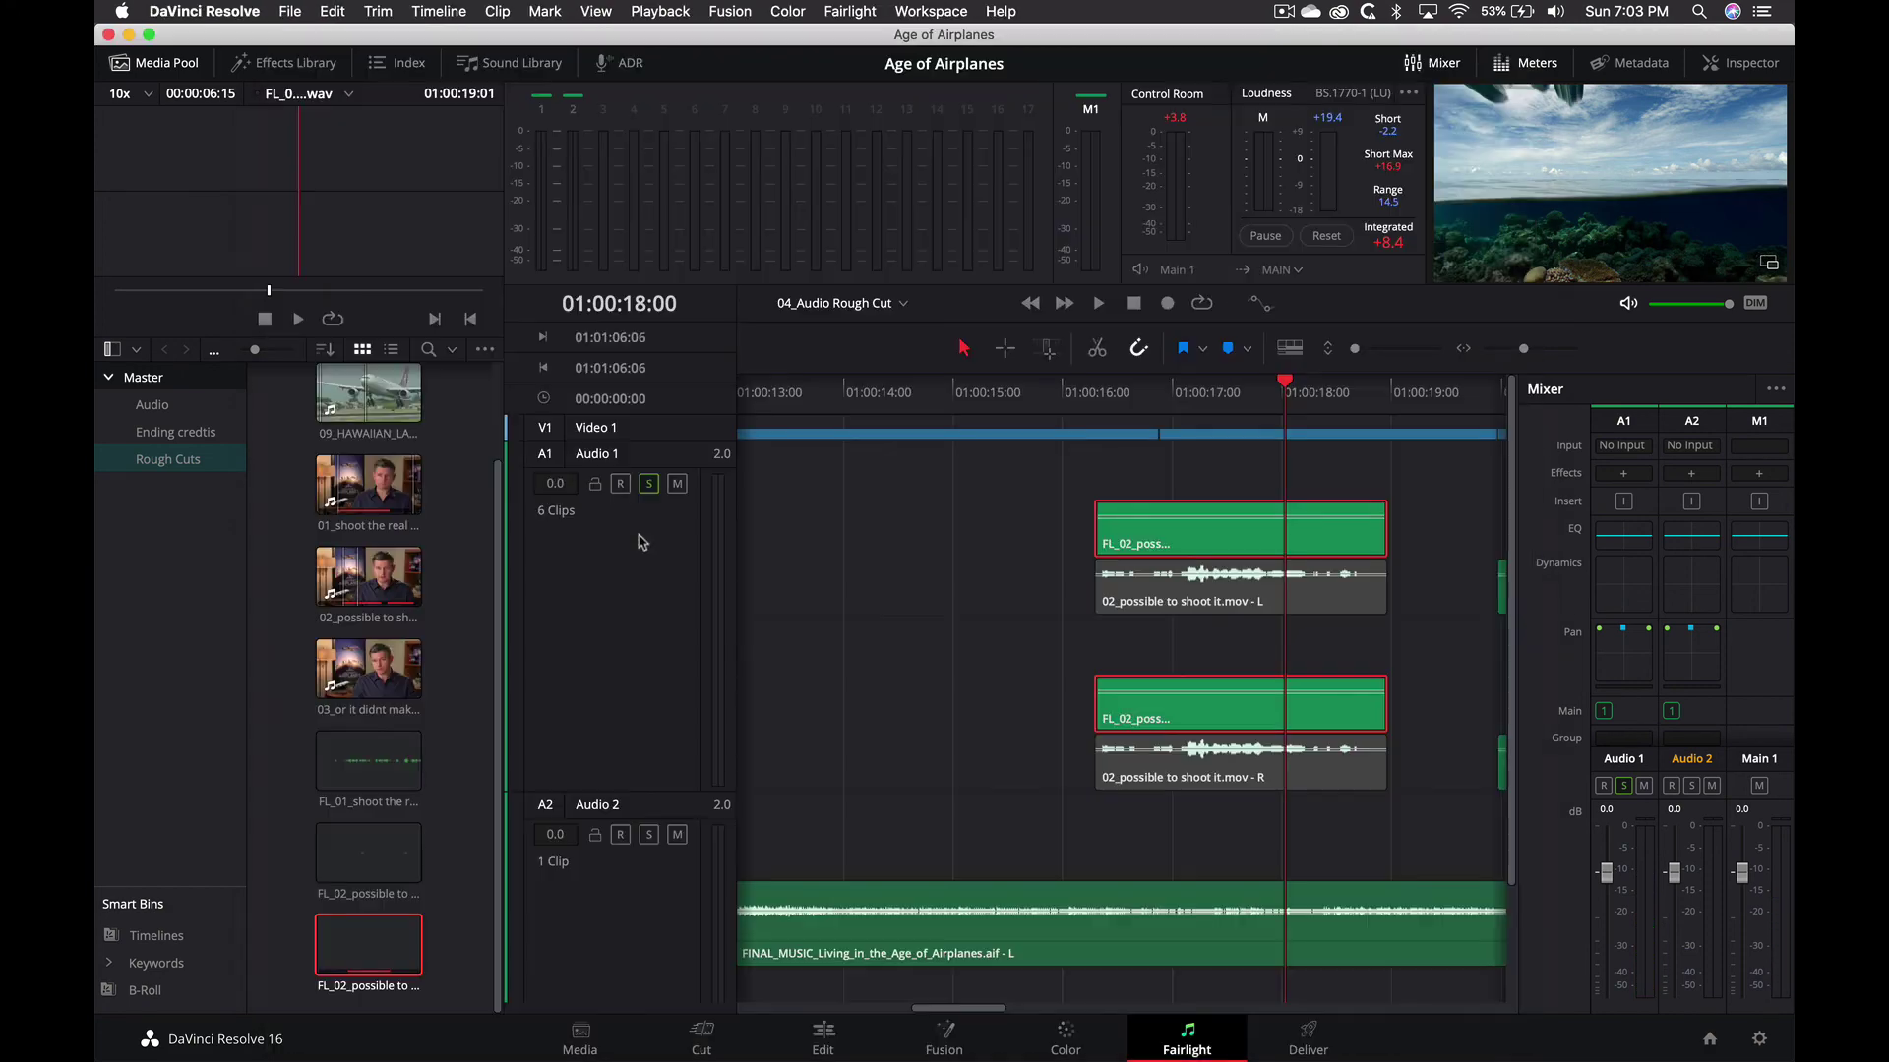
pyautogui.press('super+Tab')
# Quick Look the 7-second FL_02 wav in the Finder Capture folder, then return to Resolve
pyautogui.click(832, 537)
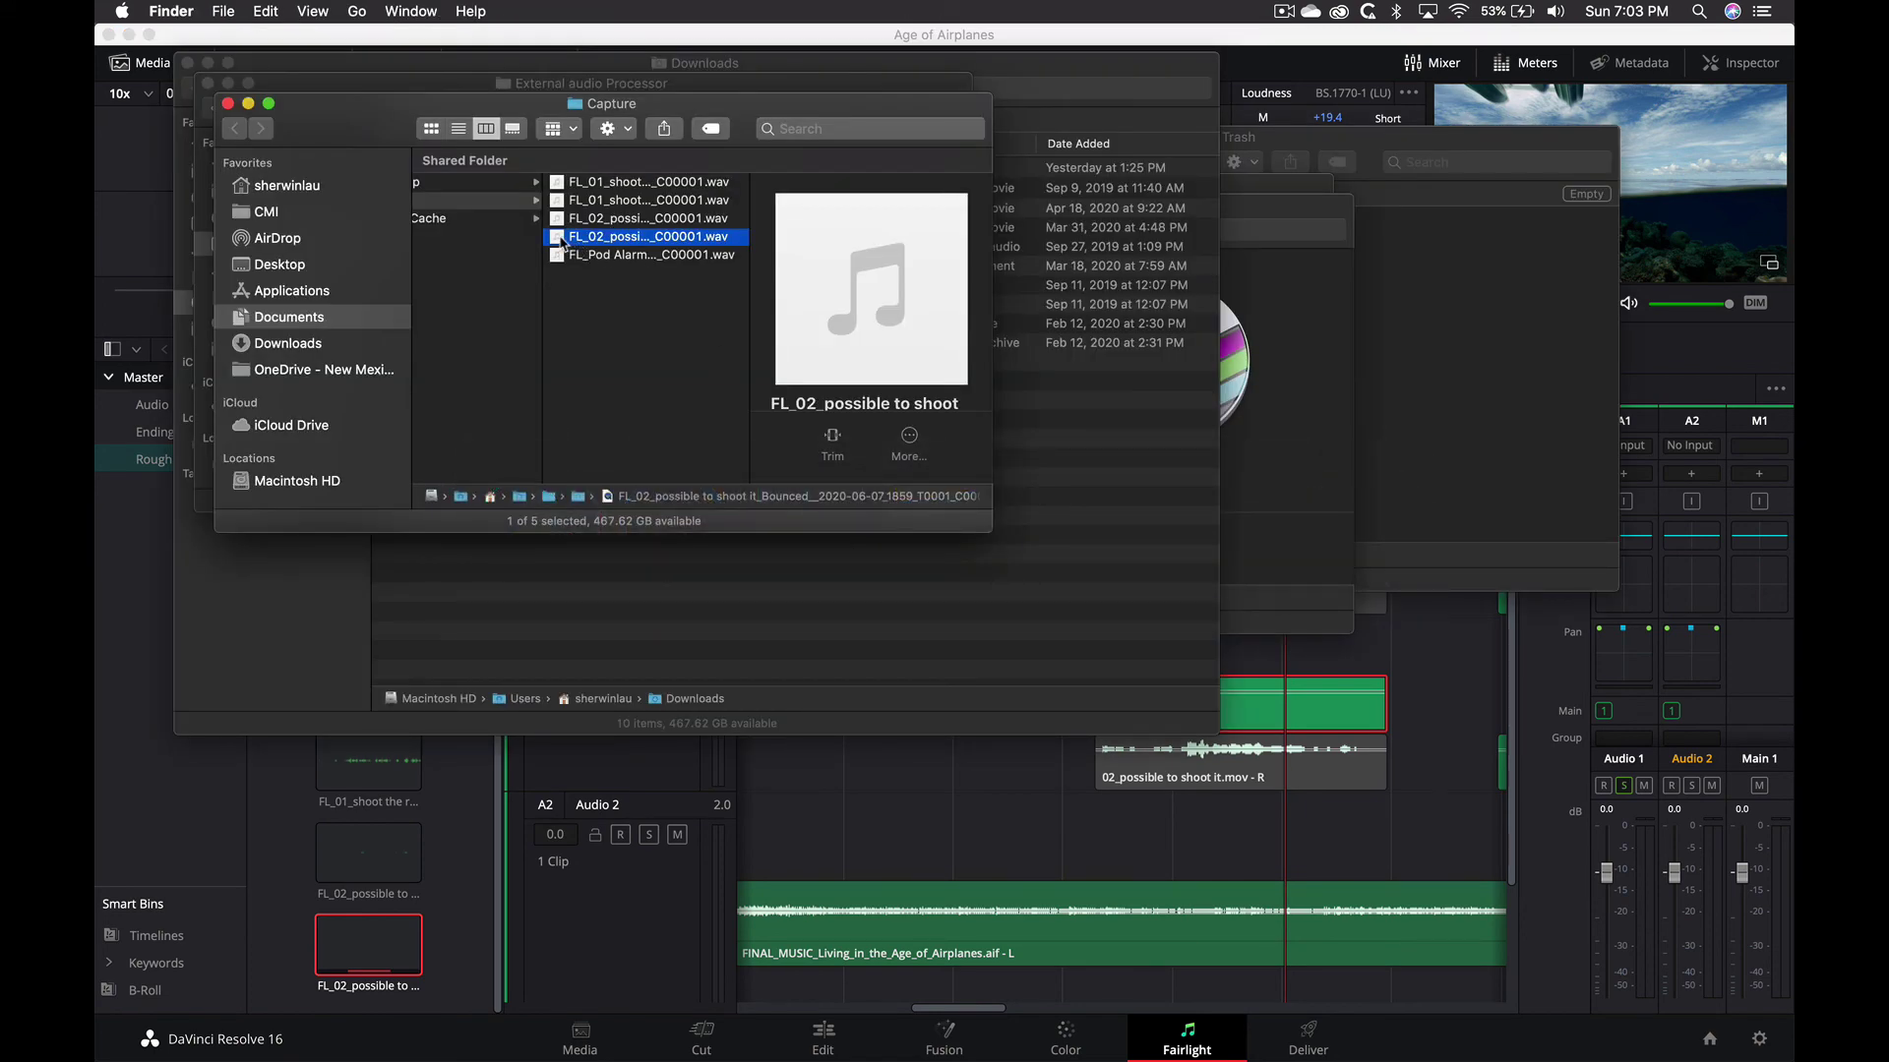
pyautogui.press('space')
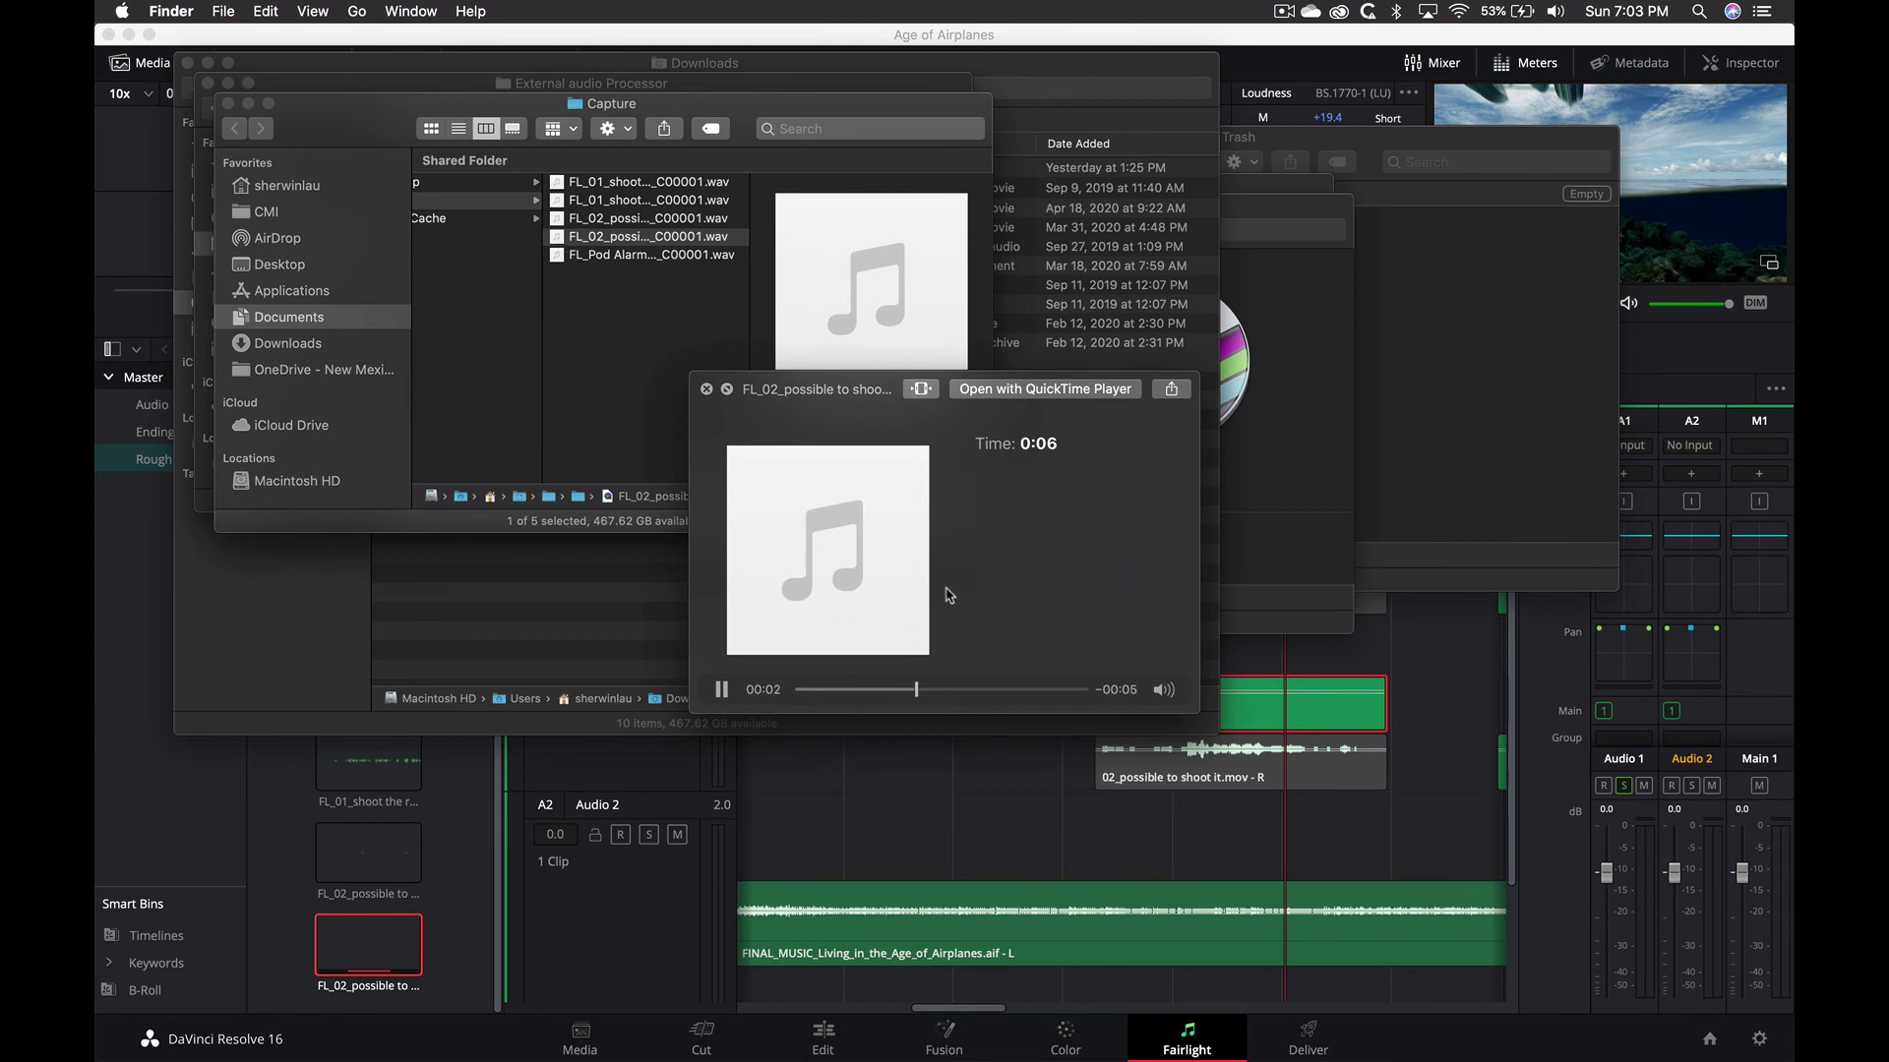
pyautogui.press('space')
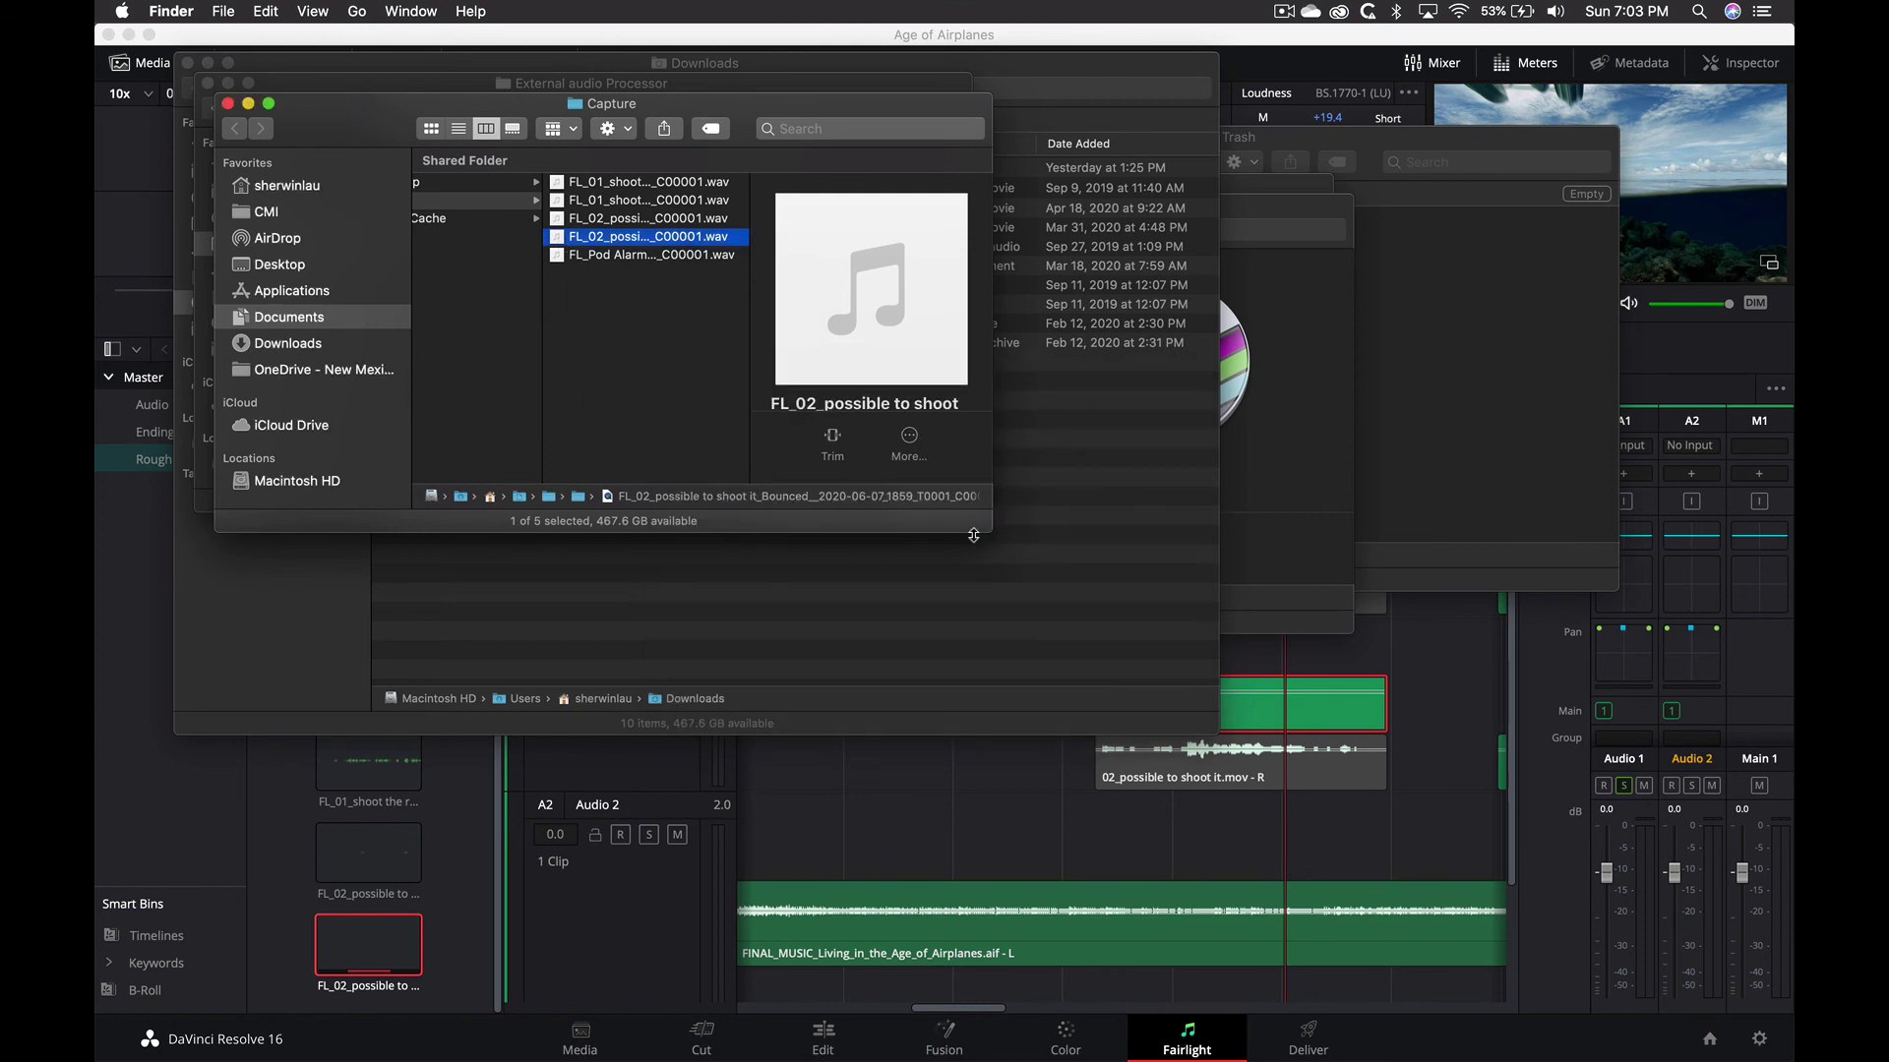
pyautogui.press('super+Tab')
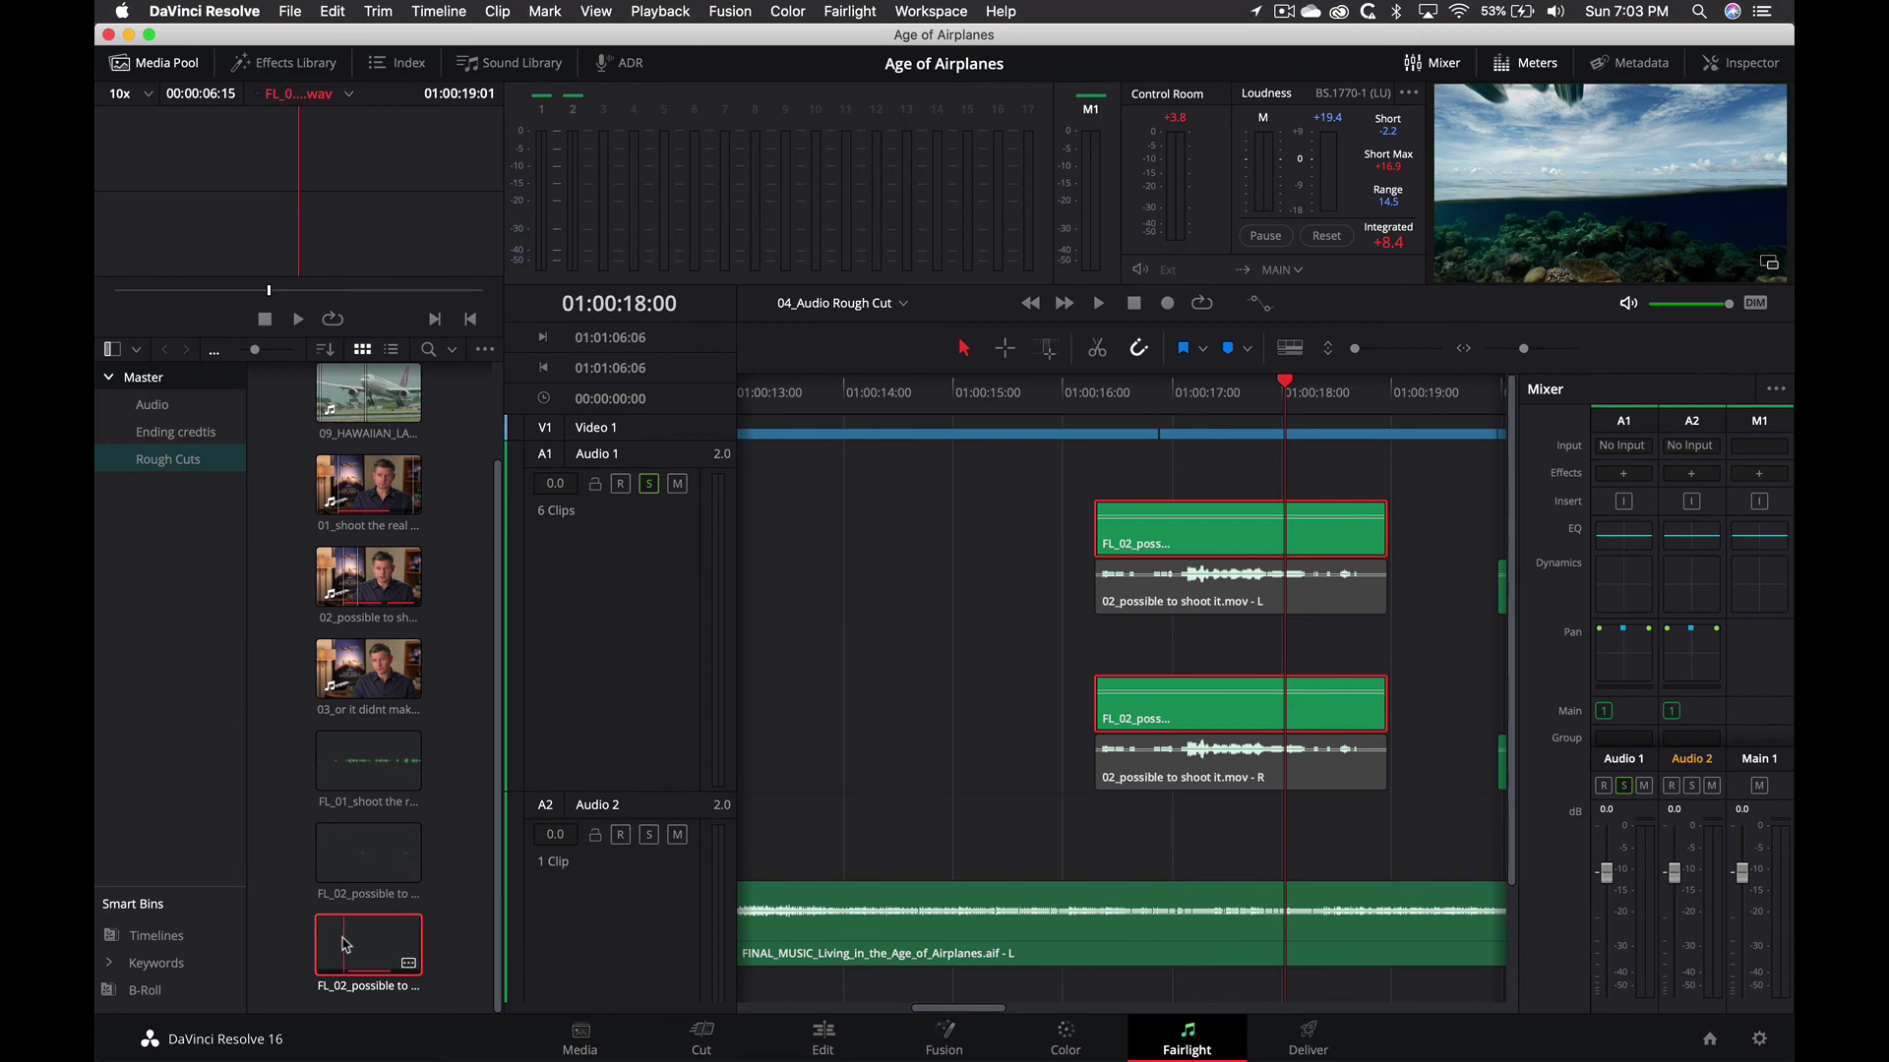
# Solo and heighten Audio 1, then play from 01:00:16:07 to 01:00:18:09 through the FL_02 clips
pyautogui.click(804, 841)
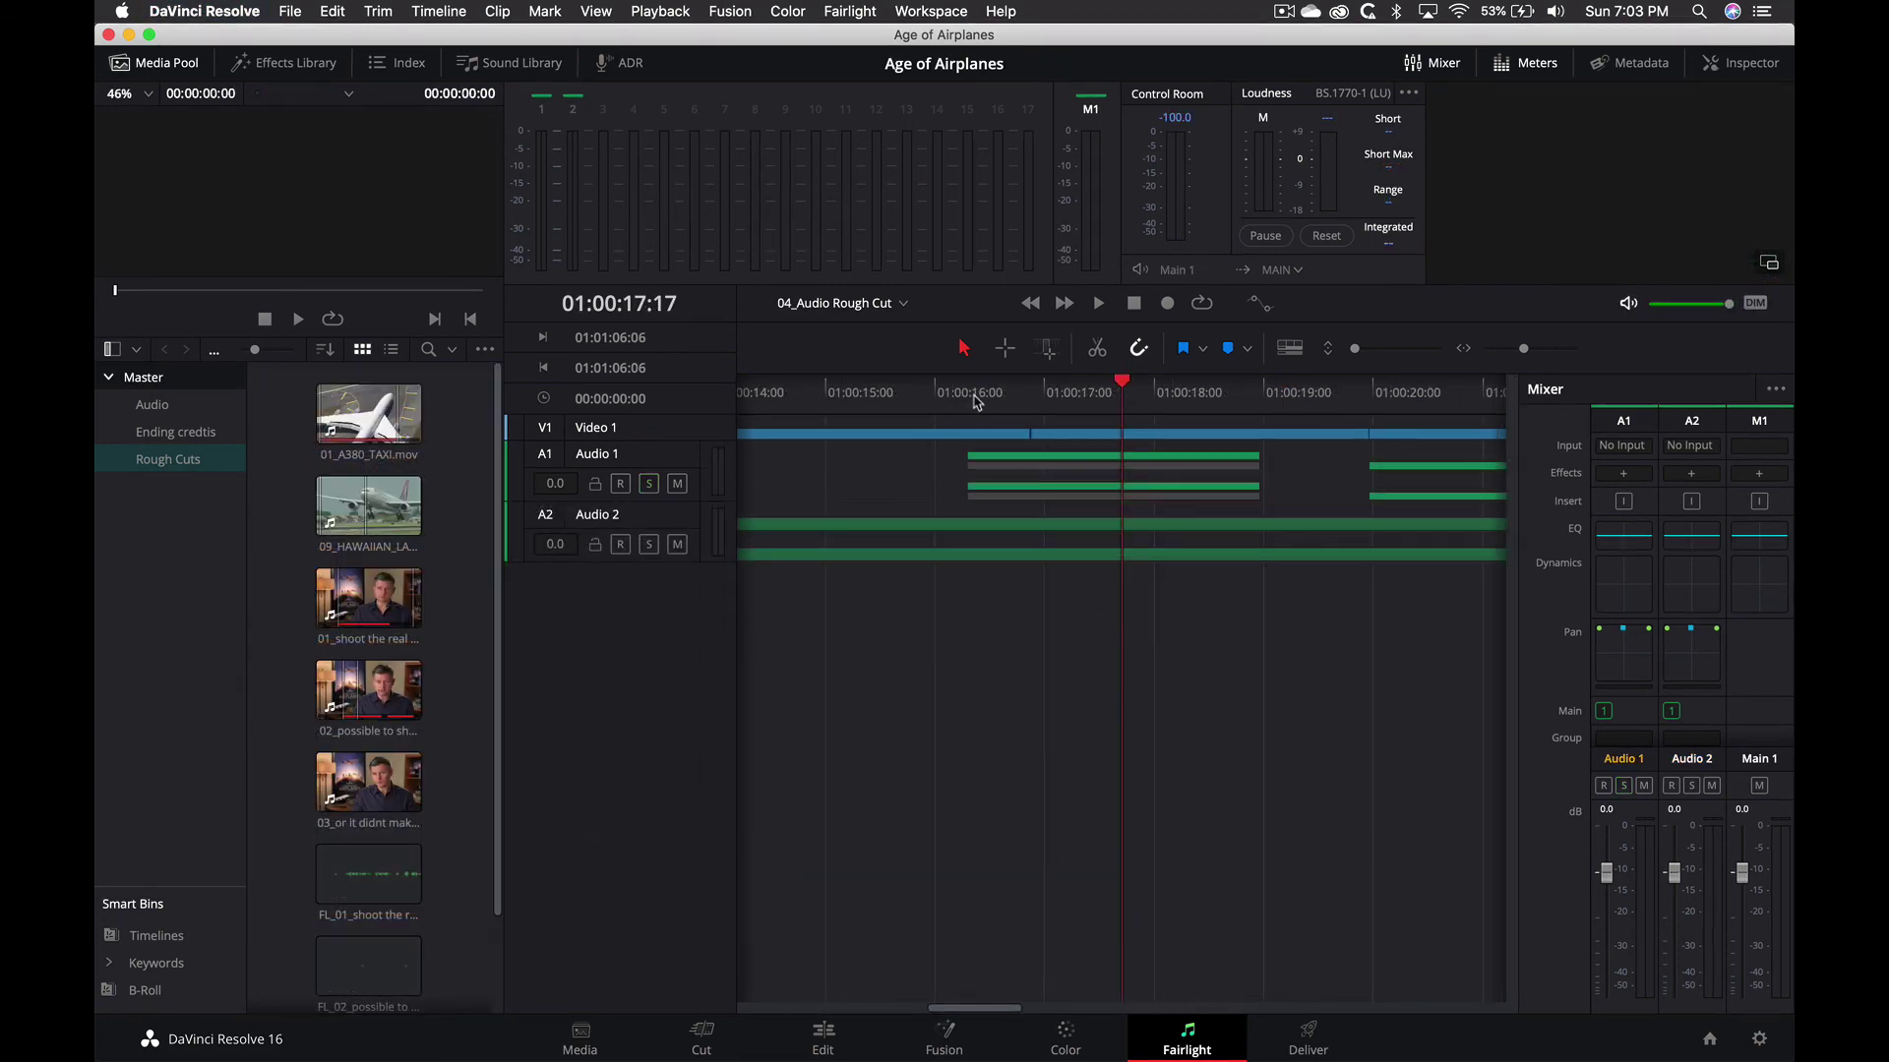
pyautogui.click(974, 398)
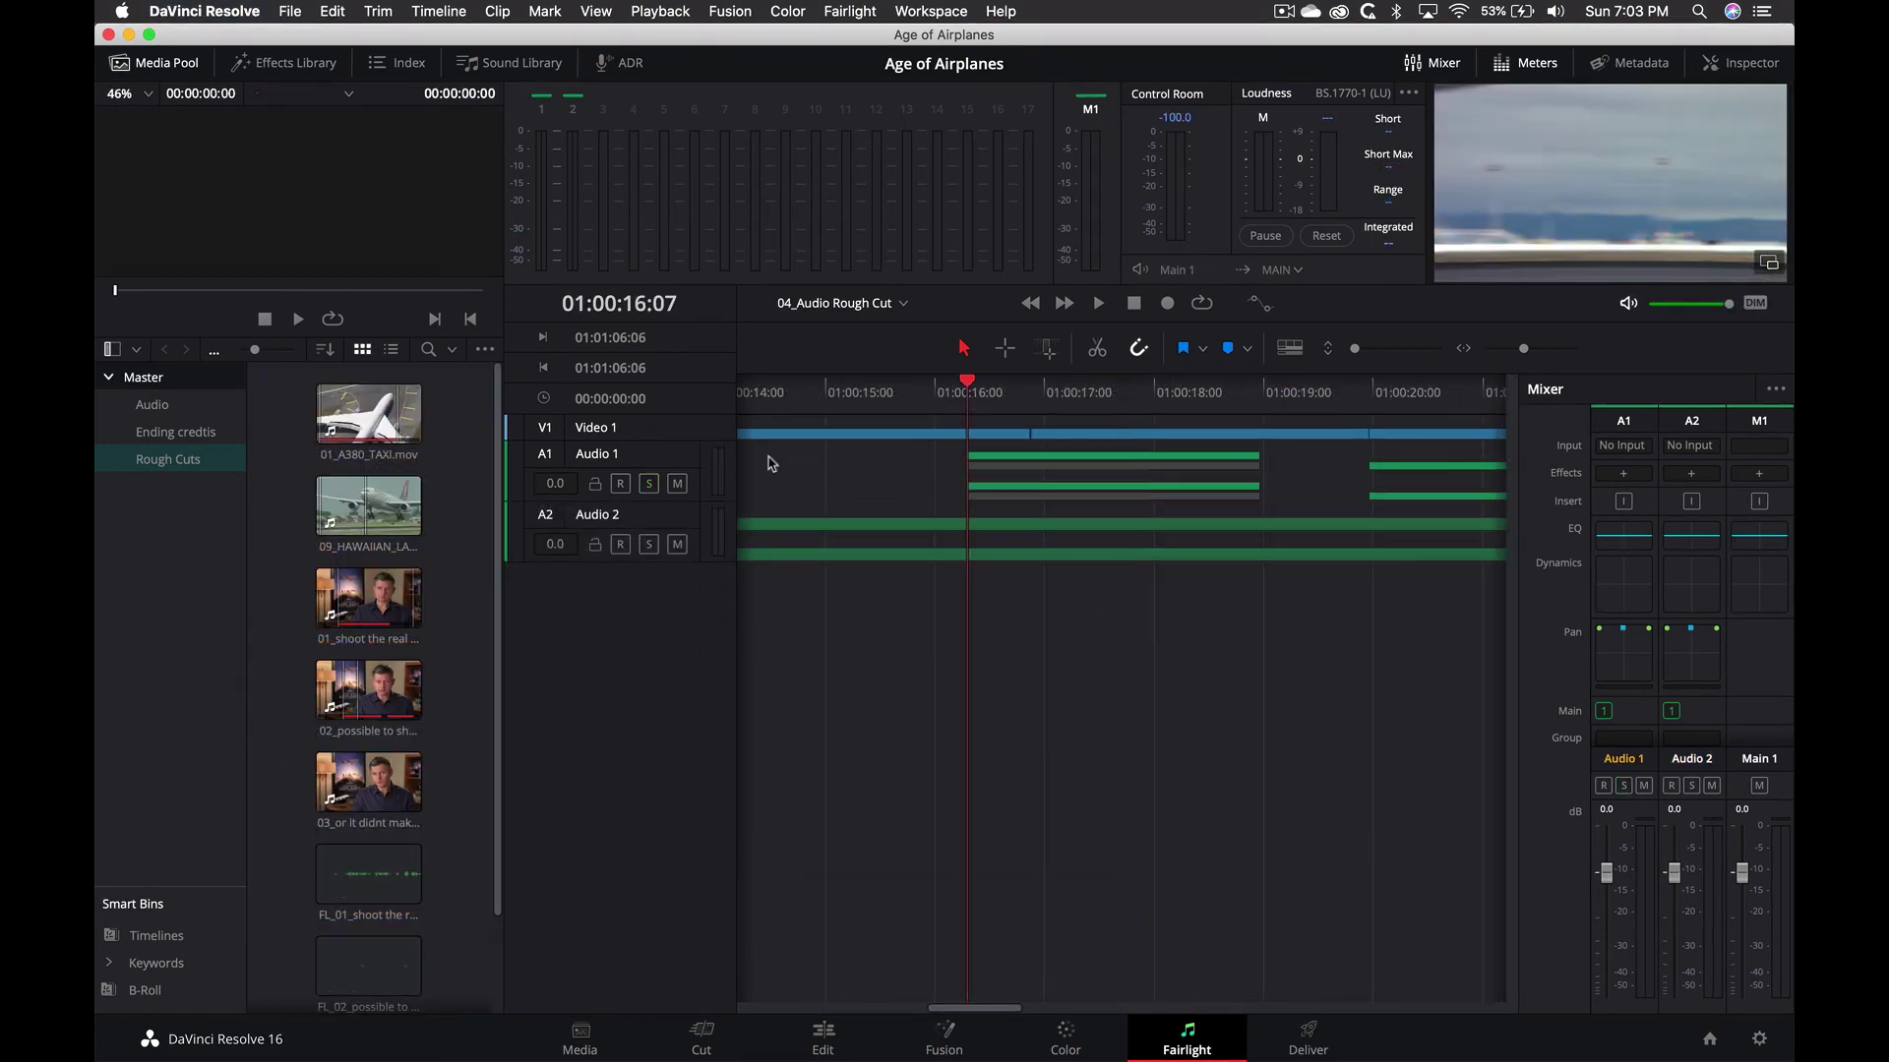
pyautogui.click(648, 483)
pyautogui.moveTo(649, 500); pyautogui.dragTo(611, 792)
pyautogui.press('space')
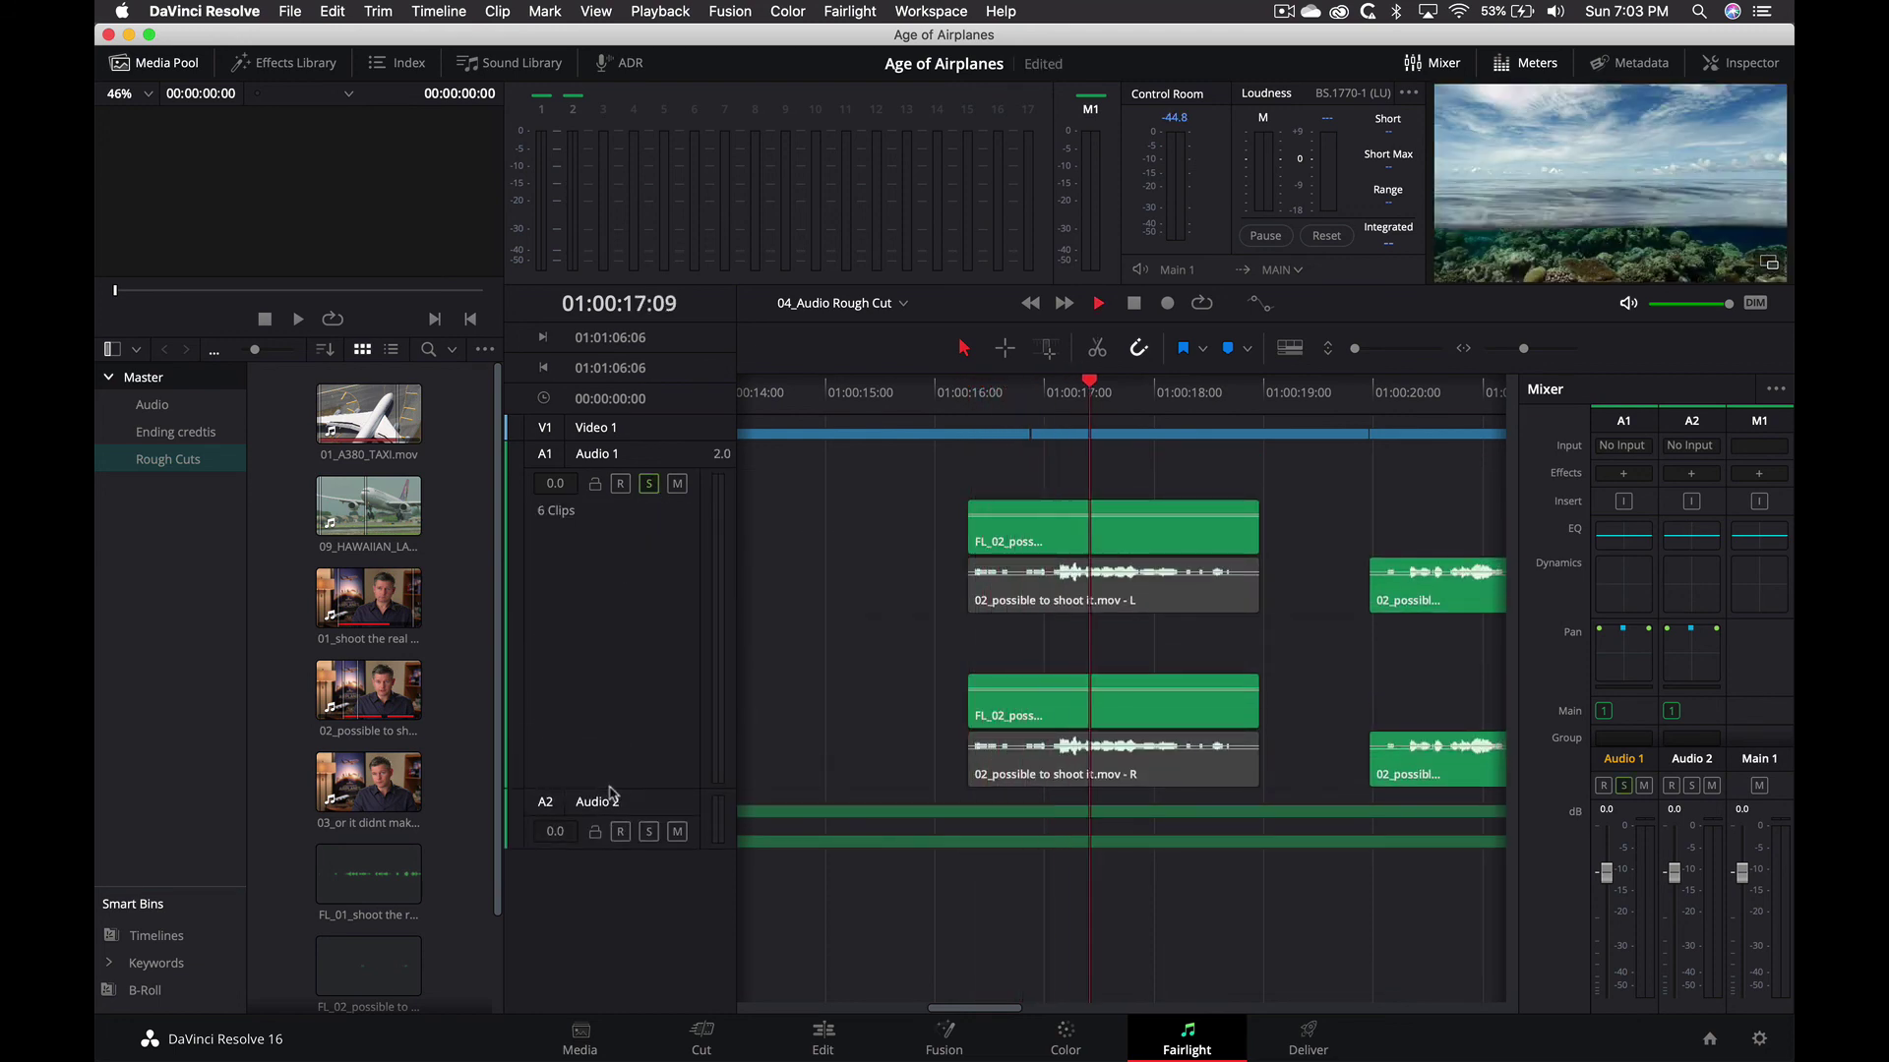
pyautogui.press('space')
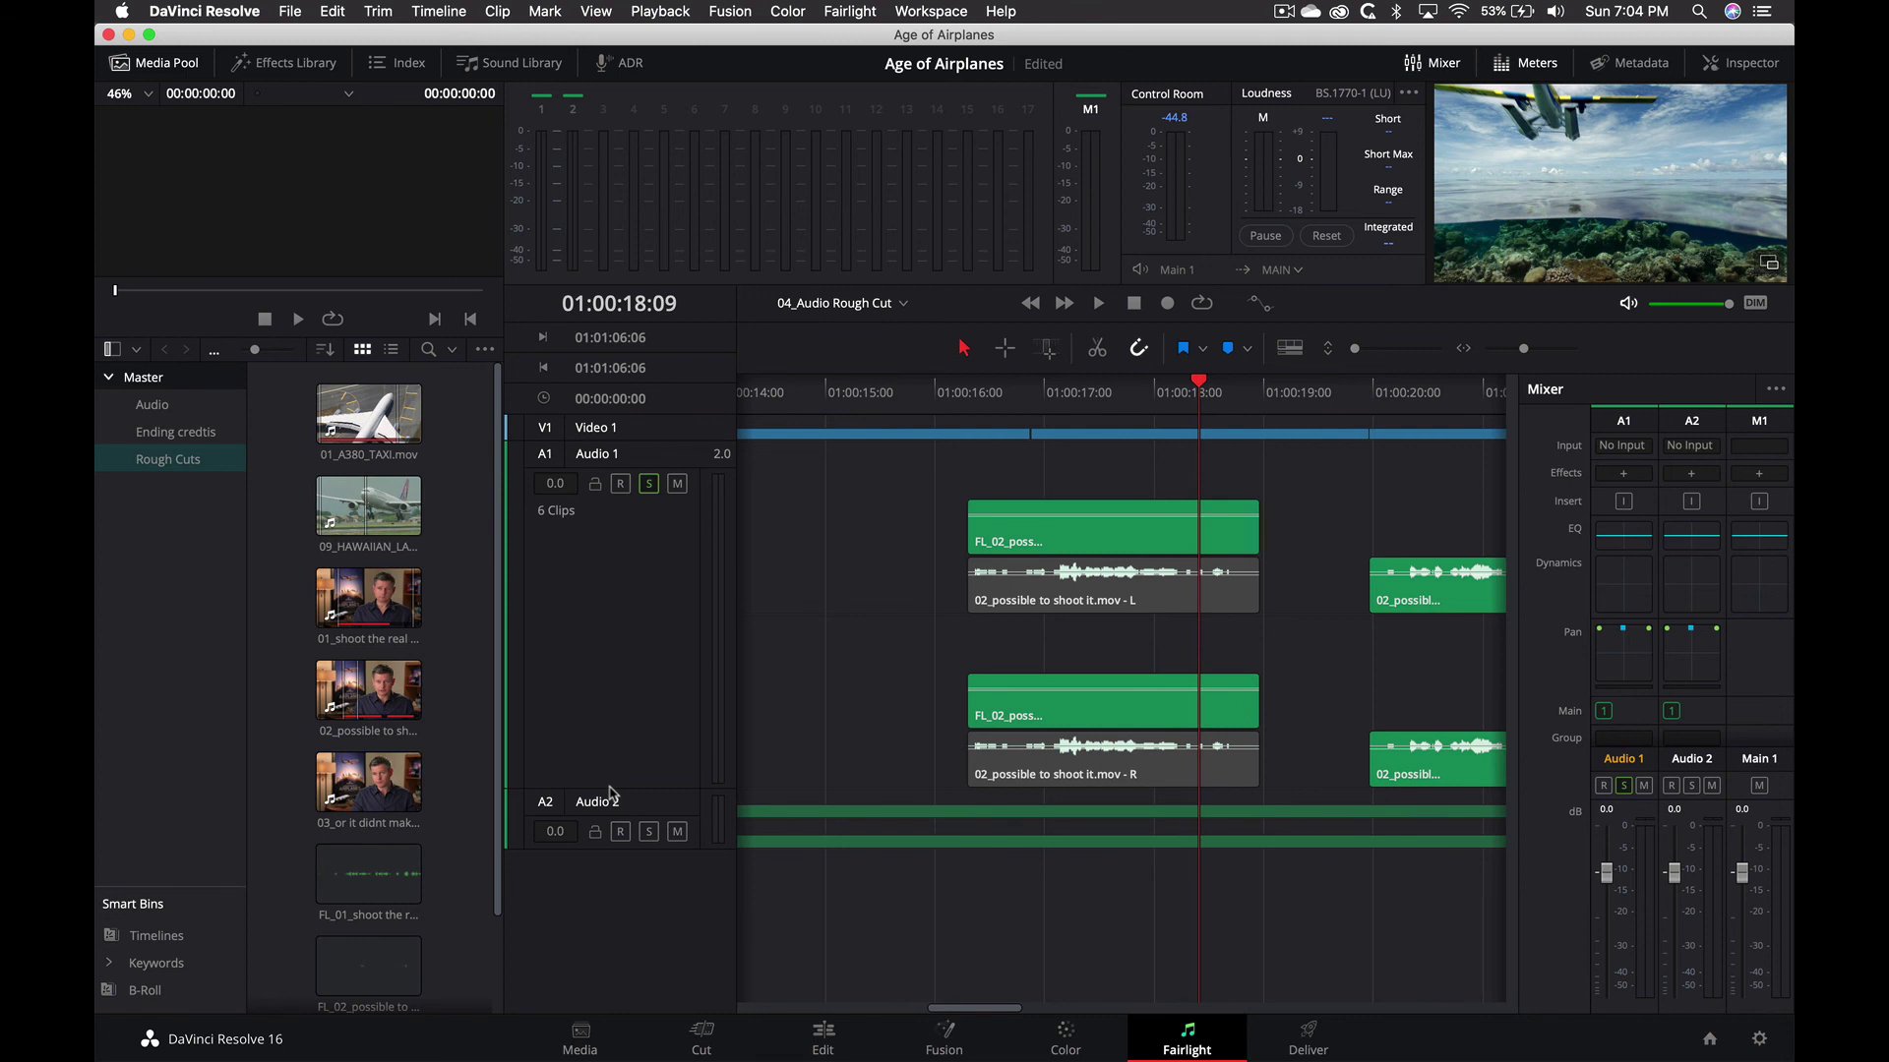